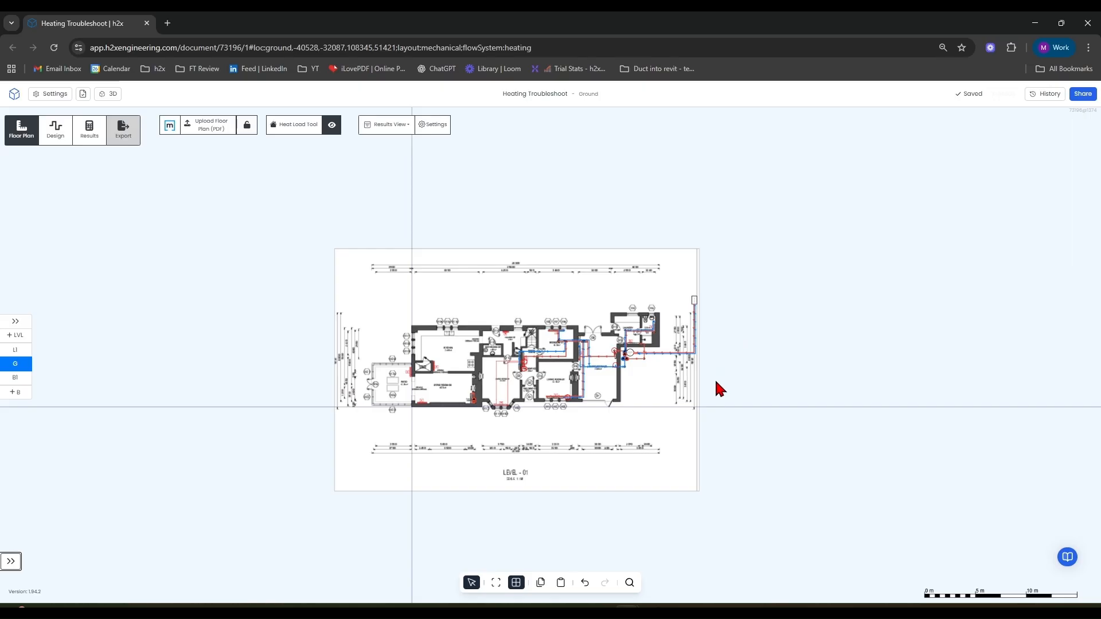
# Insert an air source heat pump into the ground-level heating design.
pyautogui.scroll(3, 681, 390)
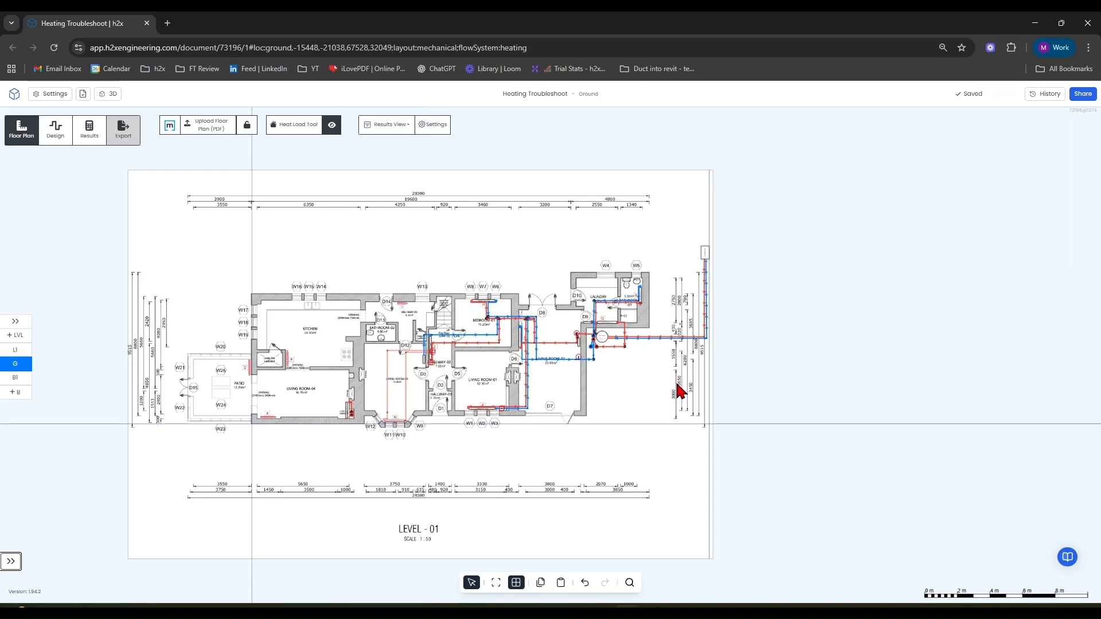
pyautogui.moveTo(841, 235); pyautogui.dragTo(130, 341)
pyautogui.click(52, 135)
pyautogui.click(405, 129)
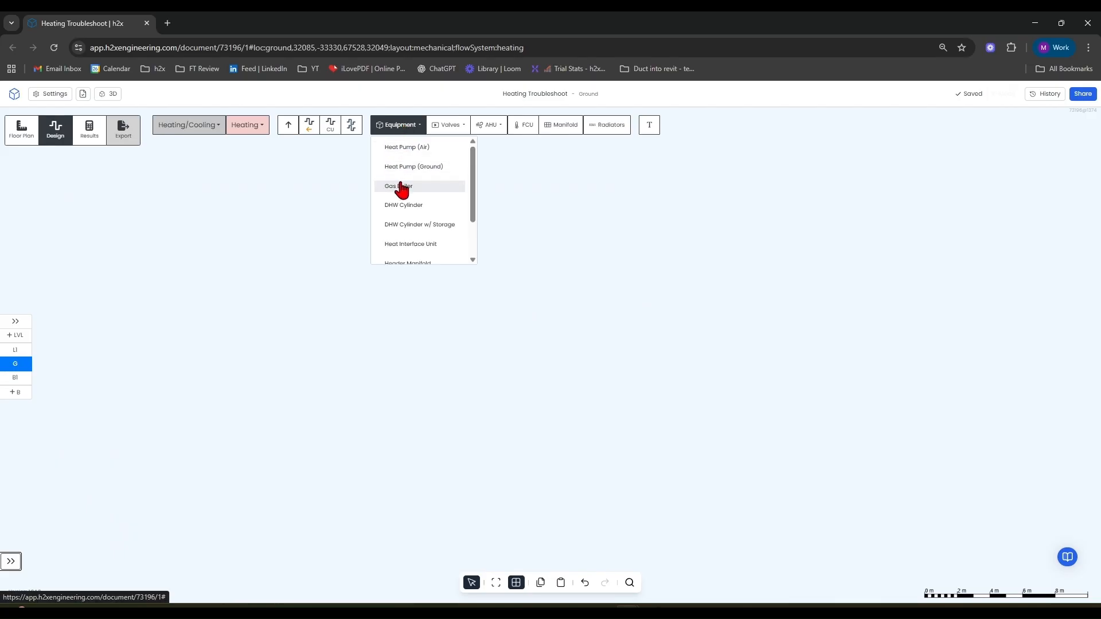
pyautogui.scroll(-2, 407, 225)
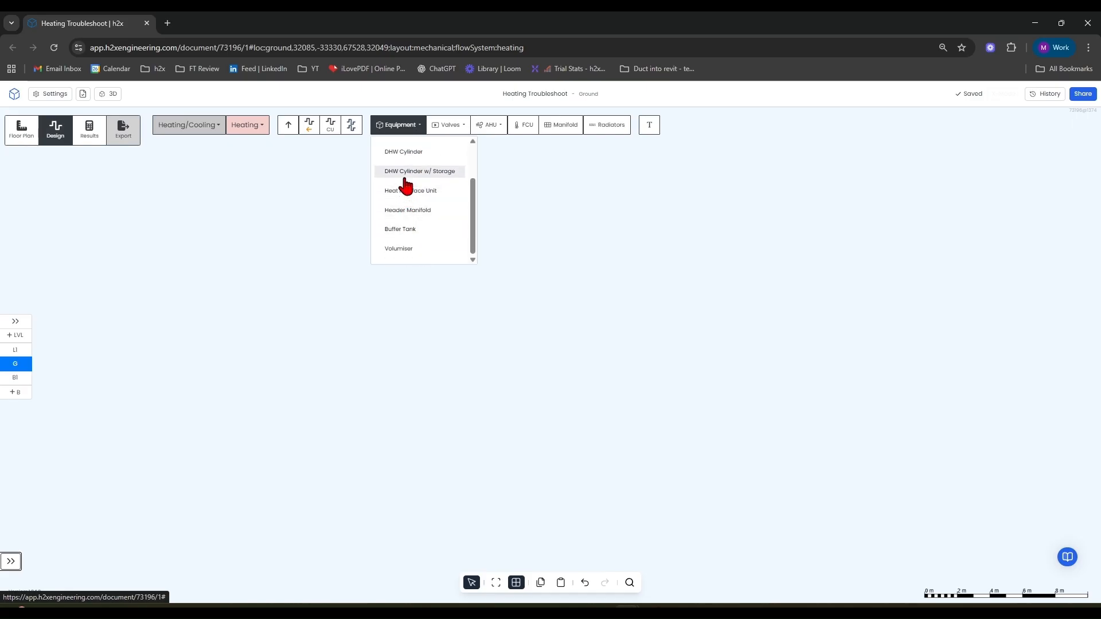
pyautogui.scroll(2, 407, 187)
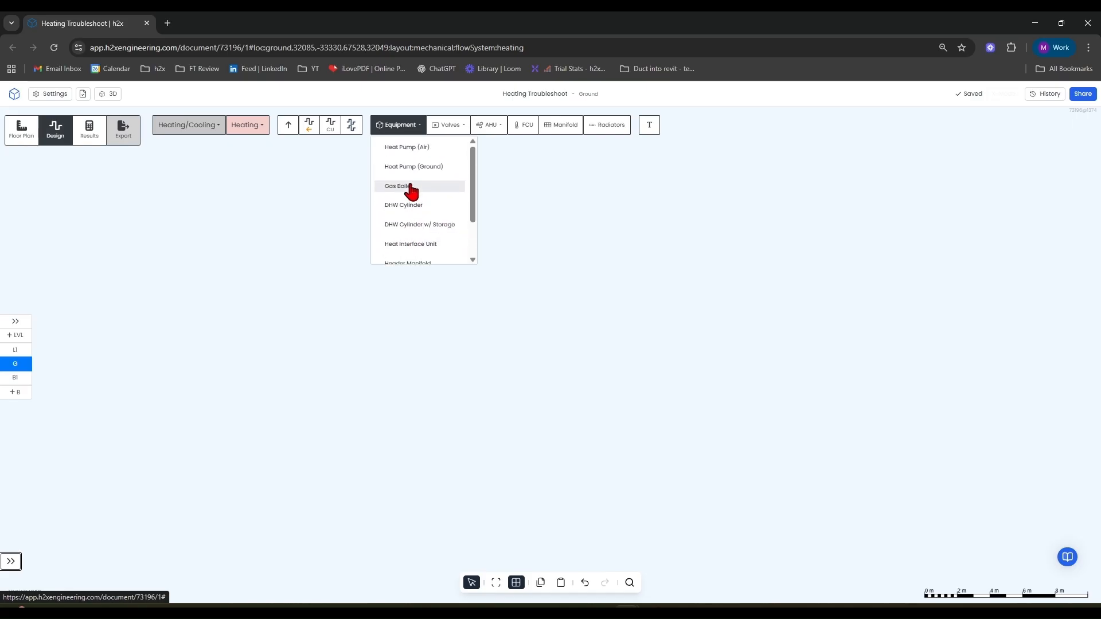
pyautogui.click(410, 148)
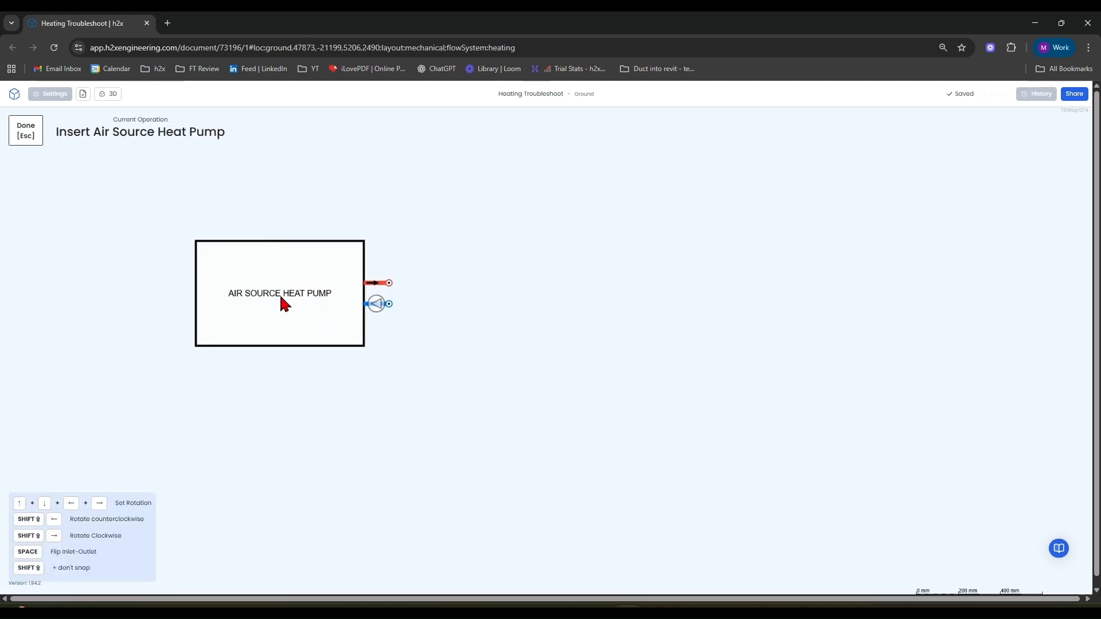
pyautogui.click(284, 294)
pyautogui.click(305, 277)
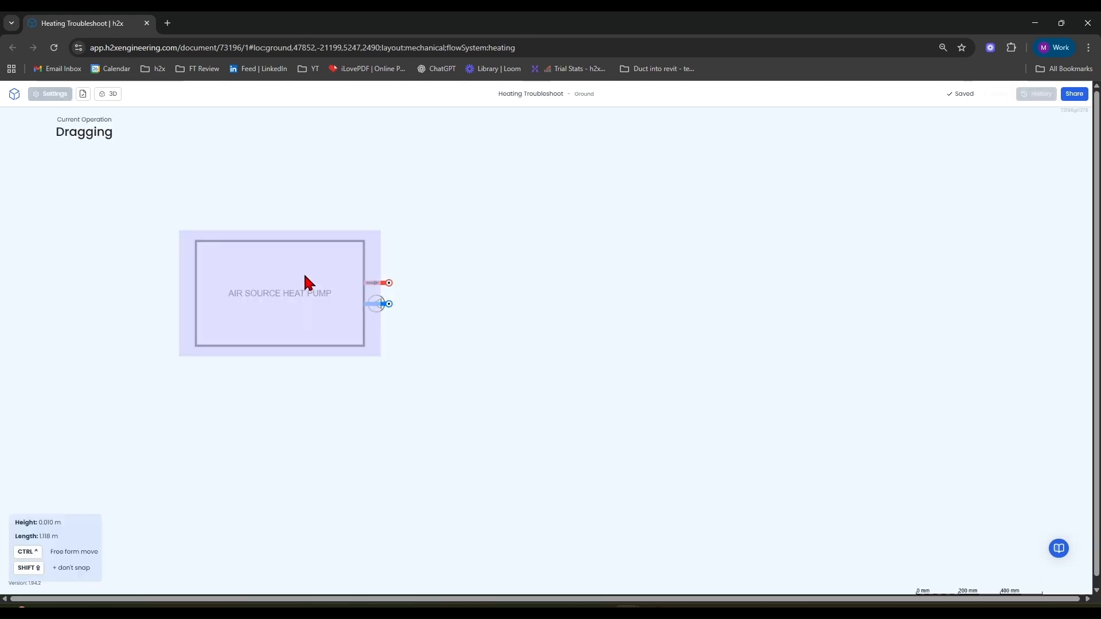
pyautogui.click(1005, 474)
pyautogui.scroll(-5, 1008, 474)
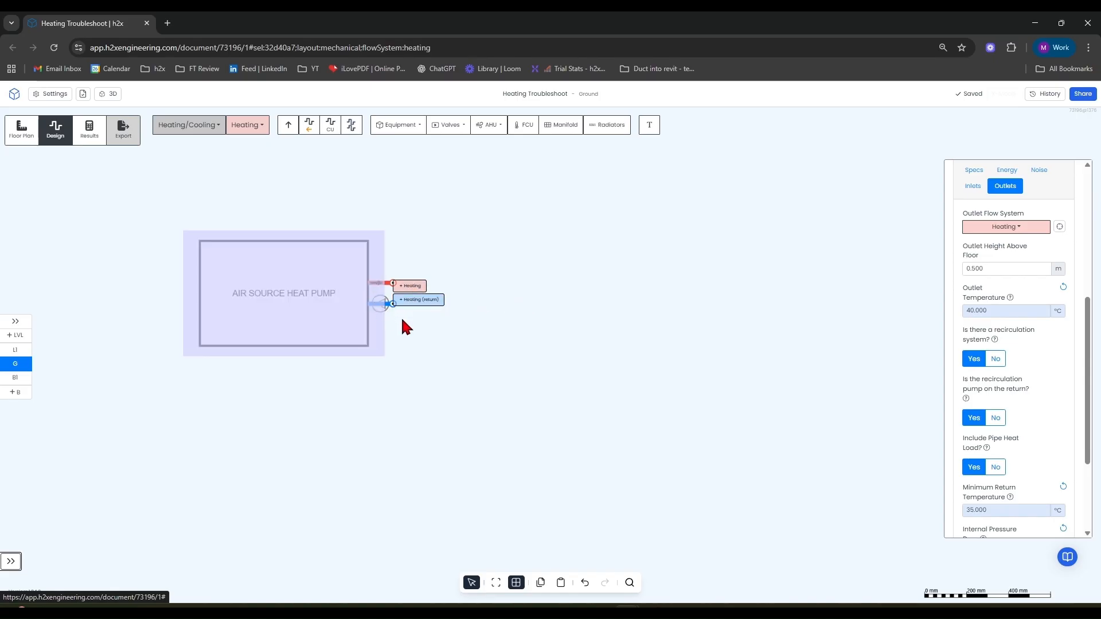
pyautogui.scroll(-5, 691, 315)
pyautogui.moveTo(691, 315); pyautogui.dragTo(406, 312)
pyautogui.click(303, 126)
pyautogui.click(328, 128)
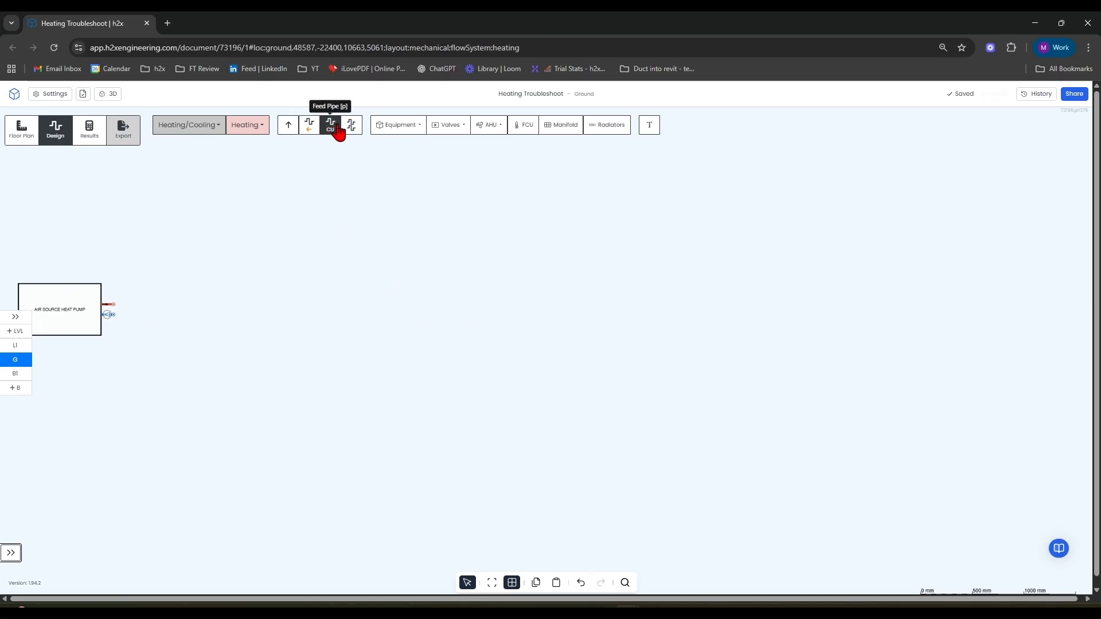
pyautogui.click(313, 131)
pyautogui.click(351, 129)
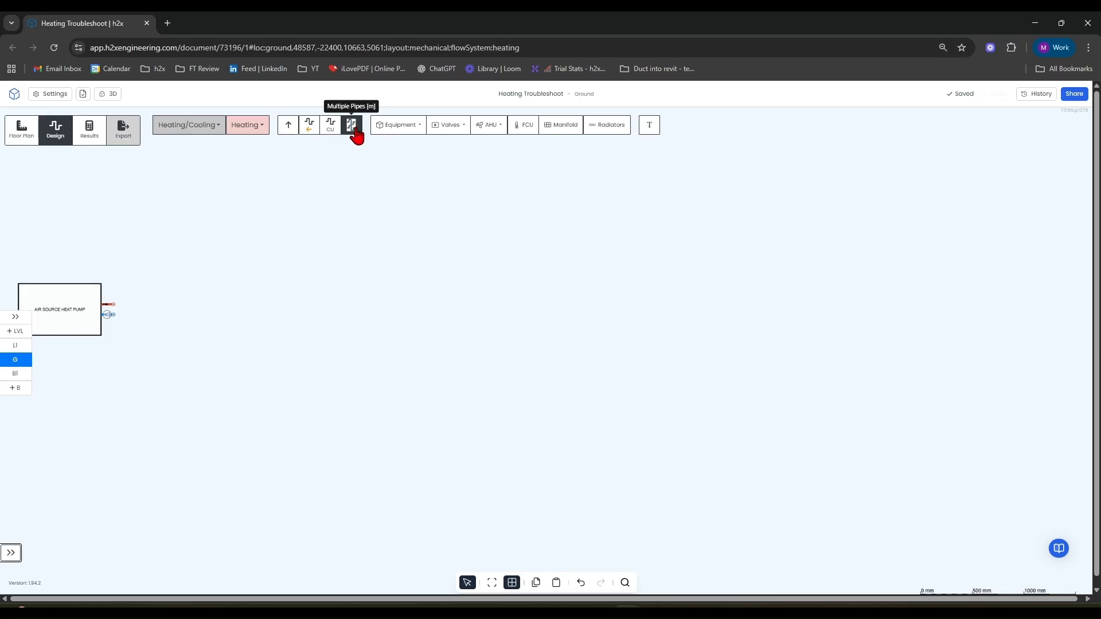
# Draw a pair of heating flow and return multi pipes about 16.6 m long from the heat pump outlets.
pyautogui.click(355, 133)
pyautogui.click(110, 309)
pyautogui.scroll(-5, 220, 308)
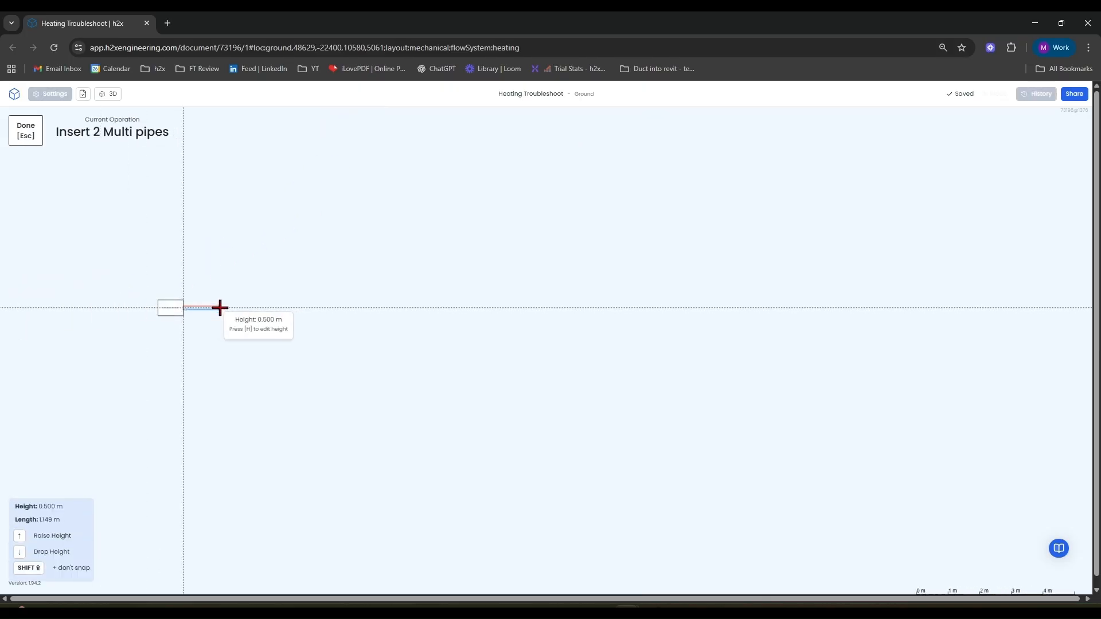
pyautogui.click(710, 299)
pyautogui.press('Escape')
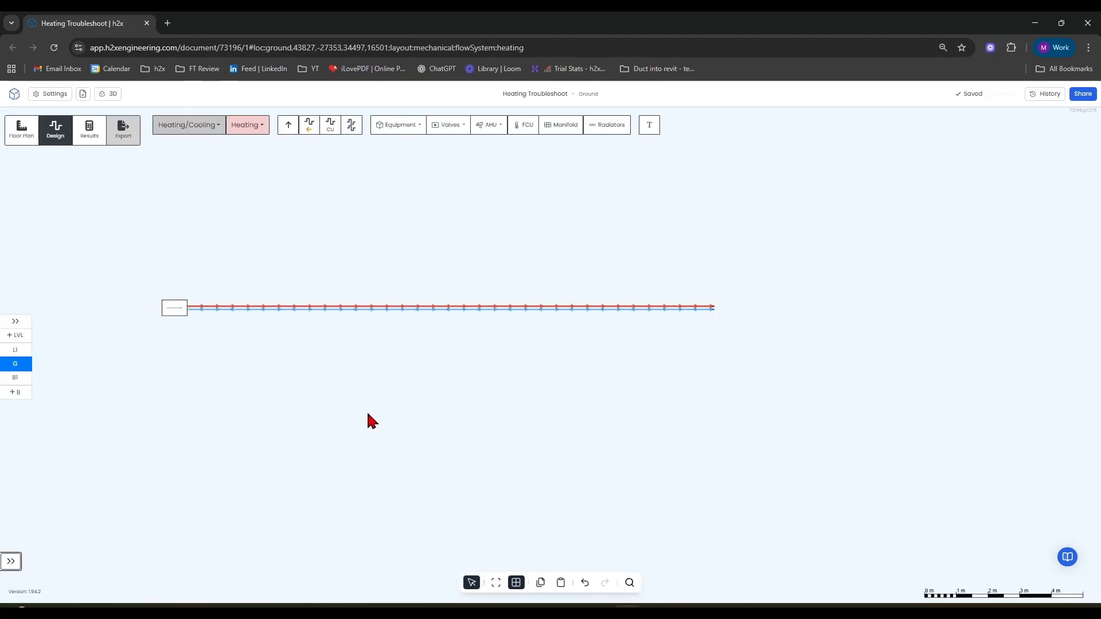
# Place a generic 0.50 kW fixed-rating radiator above the pipe run.
pyautogui.scroll(5, 216, 343)
pyautogui.moveTo(327, 359); pyautogui.dragTo(257, 430)
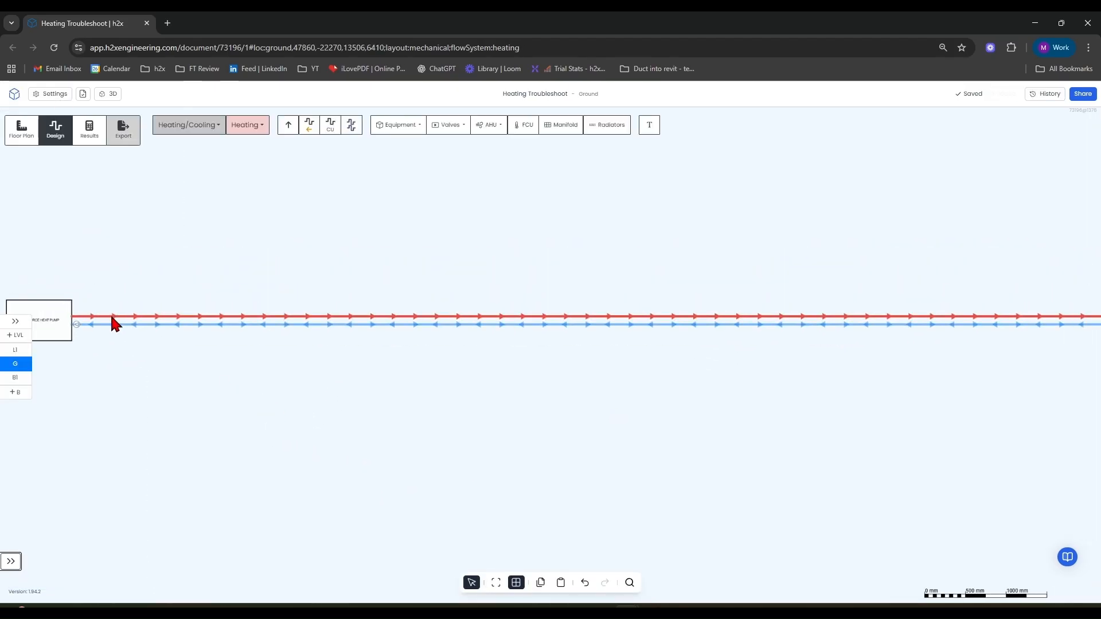
pyautogui.moveTo(350, 342); pyautogui.dragTo(294, 358)
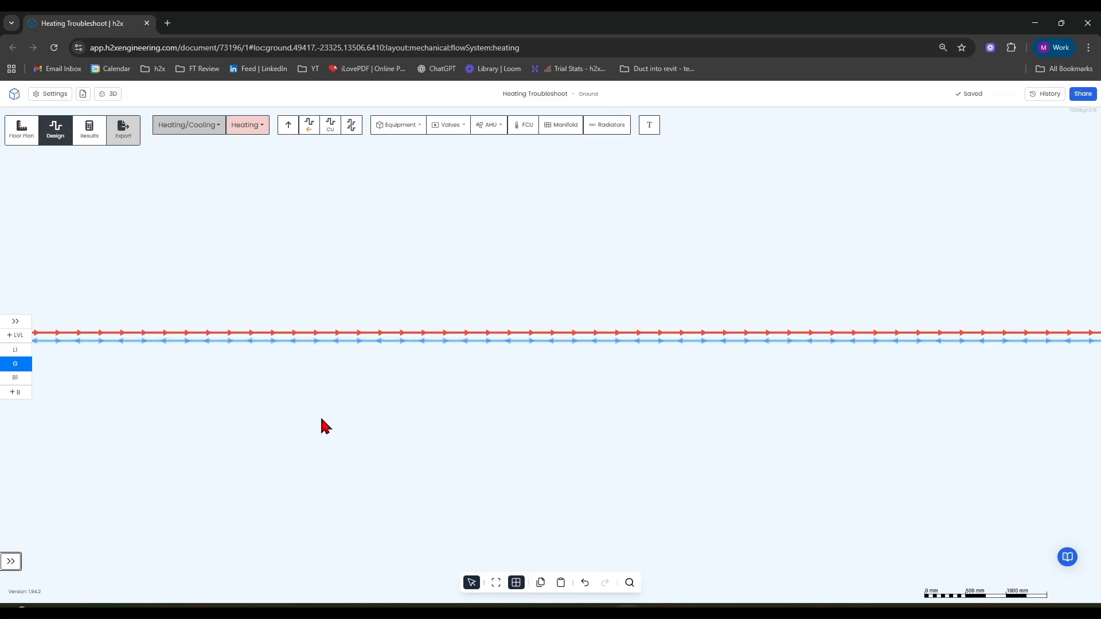
pyautogui.scroll(-3, 421, 431)
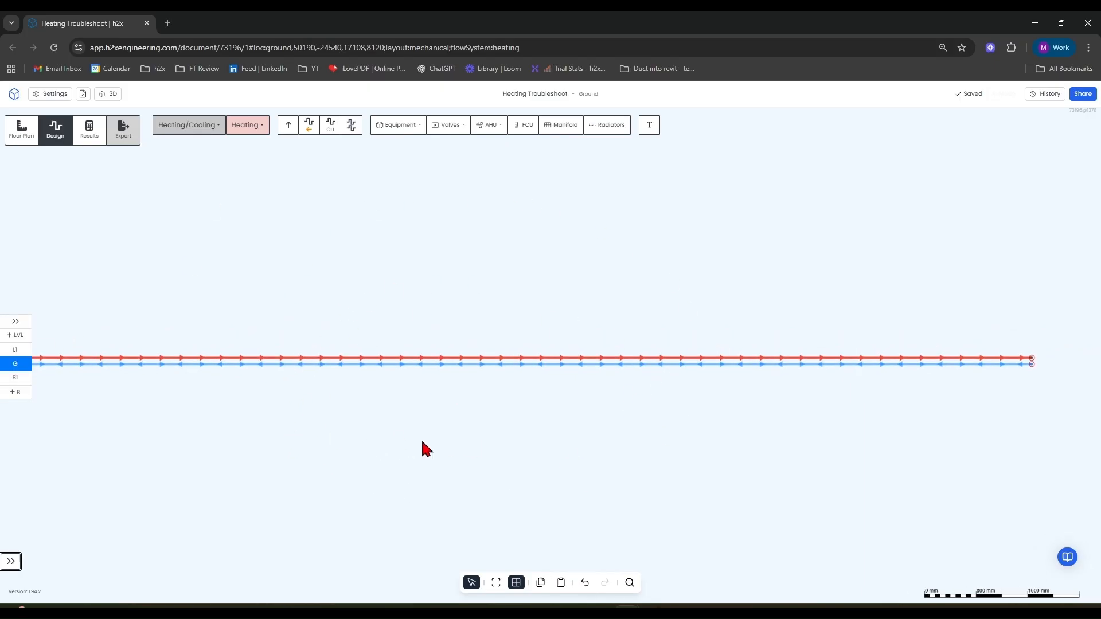
pyautogui.moveTo(403, 453); pyautogui.dragTo(253, 415)
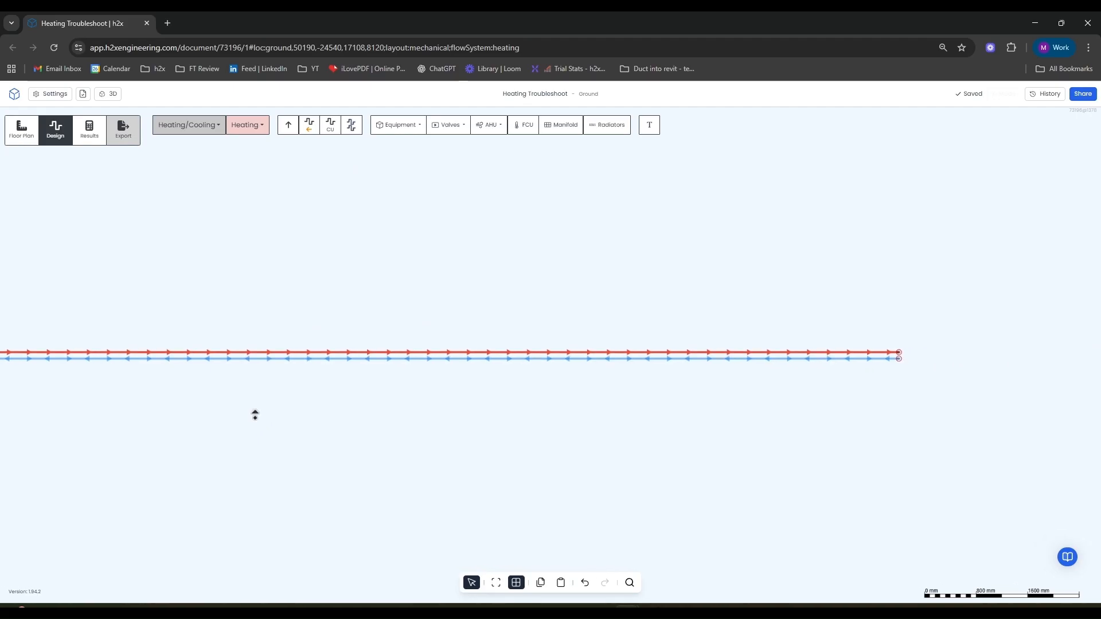
pyautogui.click(592, 126)
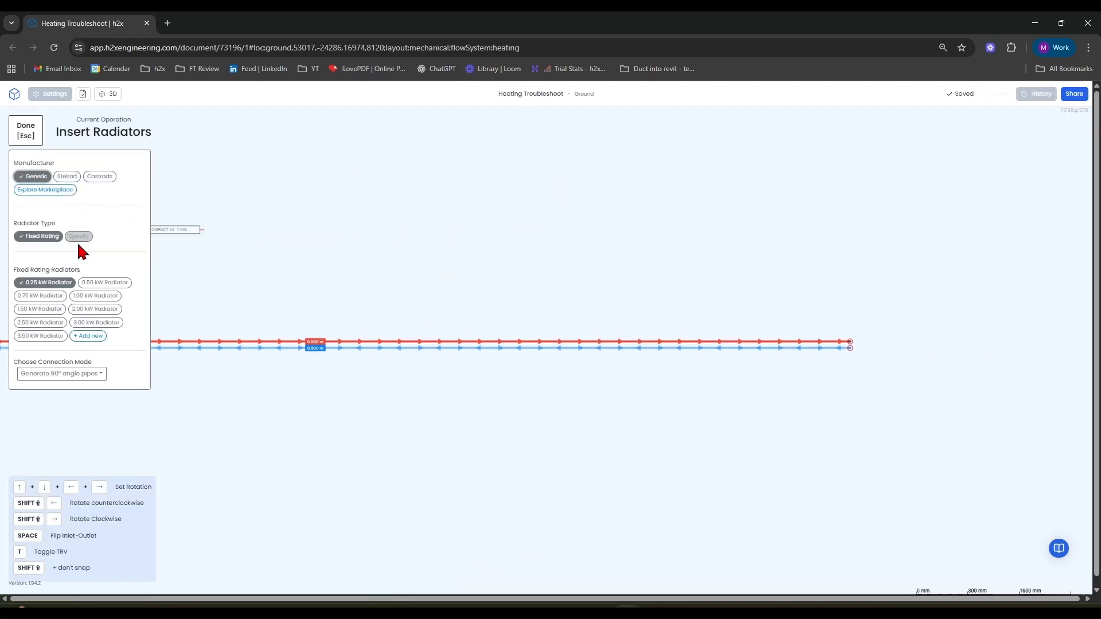
pyautogui.click(91, 282)
pyautogui.scroll(5, 729, 316)
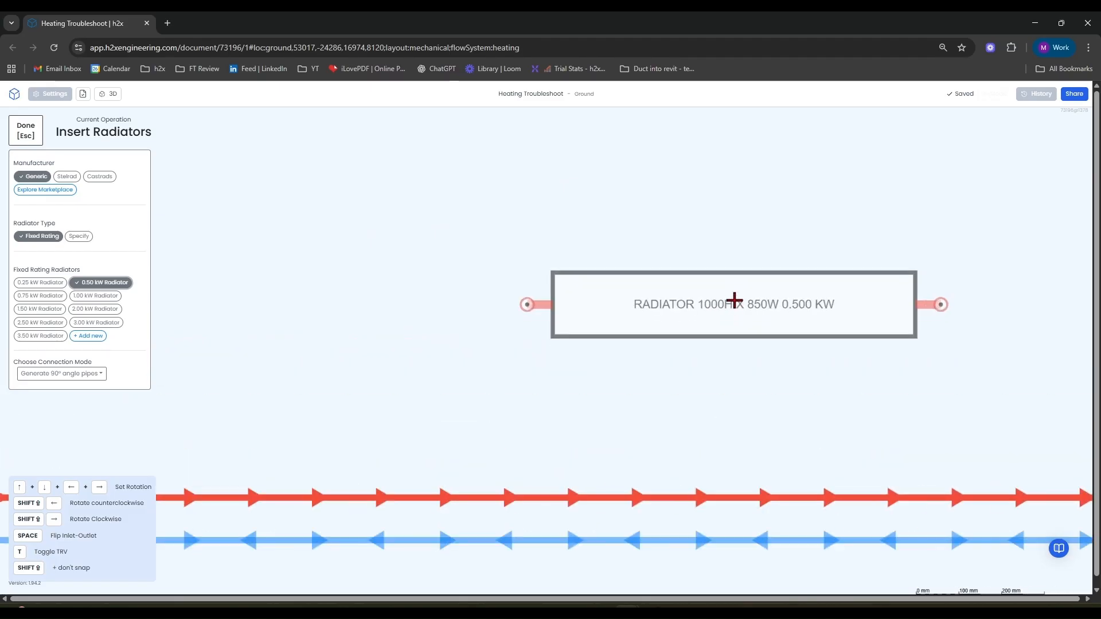
pyautogui.click(697, 247)
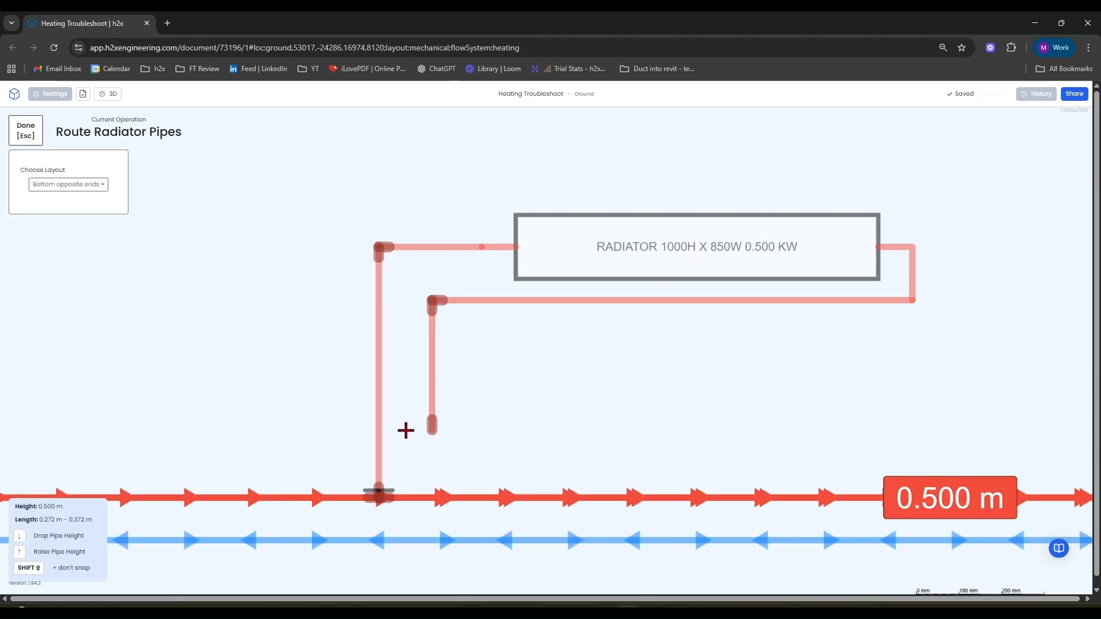
pyautogui.scroll(-3, 407, 436)
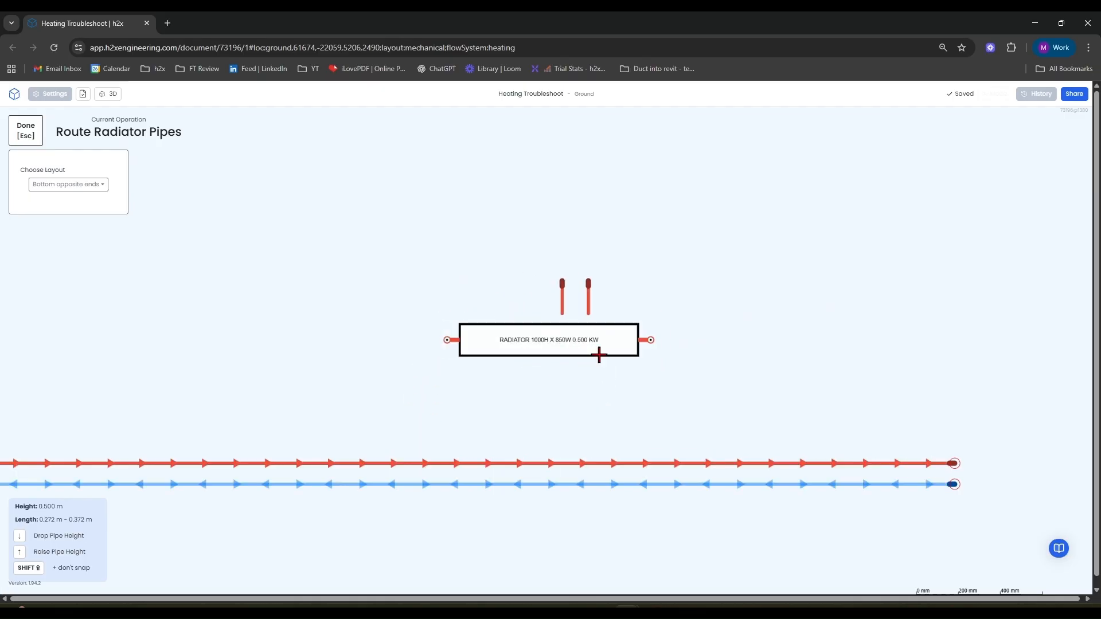
pyautogui.scroll(-4, 486, 303)
pyautogui.scroll(-2, 487, 303)
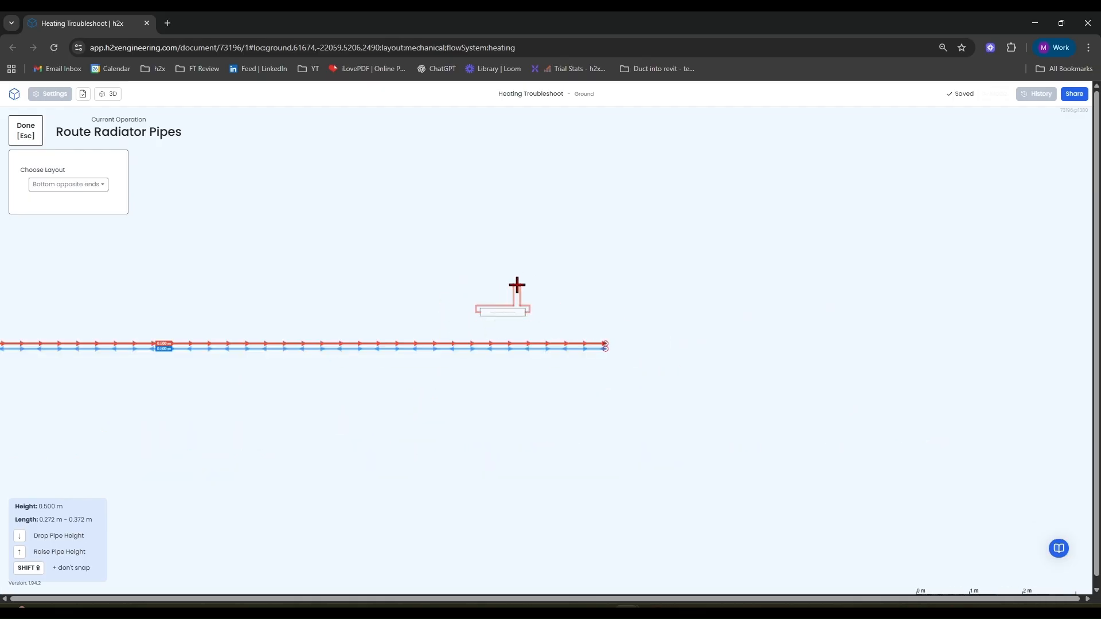
pyautogui.press('Escape')
# Connect the radiator to the heating flow and return pipes.
pyautogui.scroll(9, 507, 301)
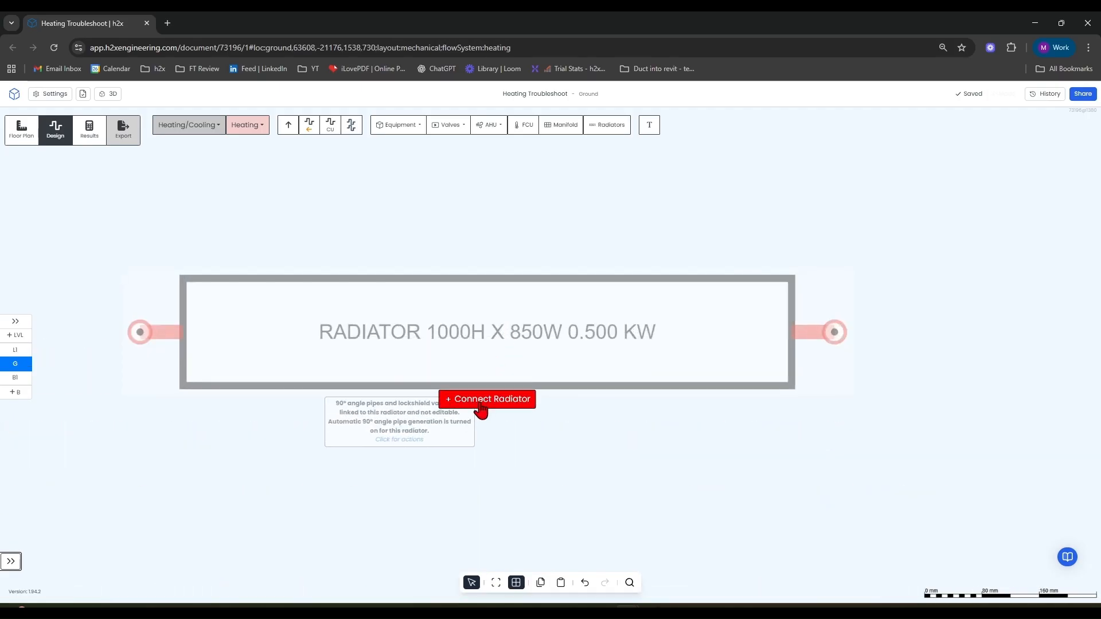
pyautogui.click(479, 401)
pyautogui.scroll(-9, 478, 404)
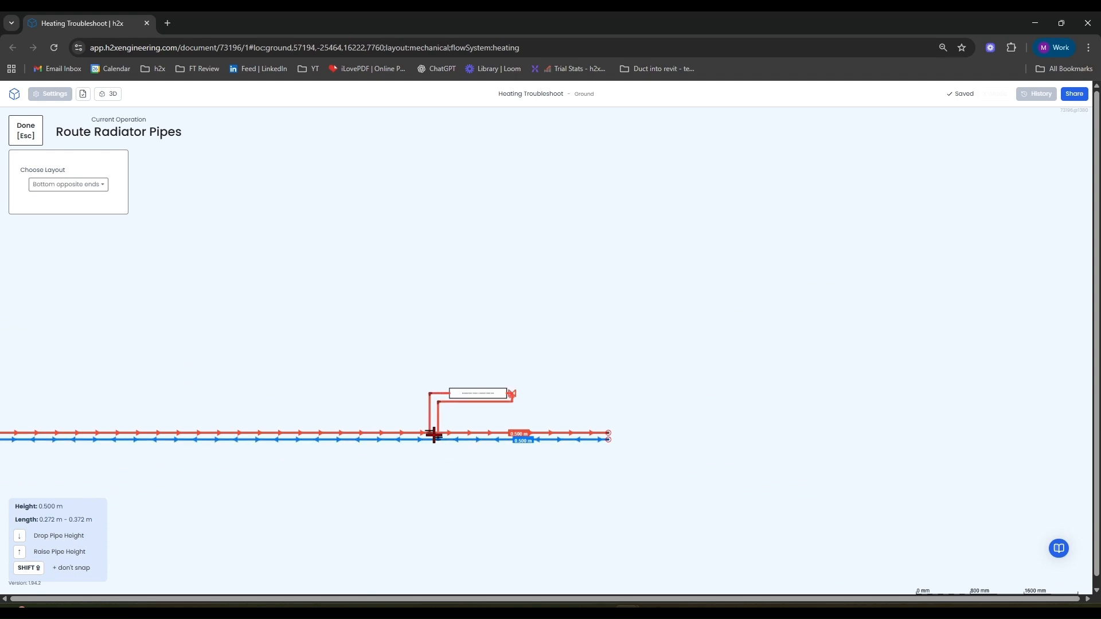
pyautogui.click(434, 436)
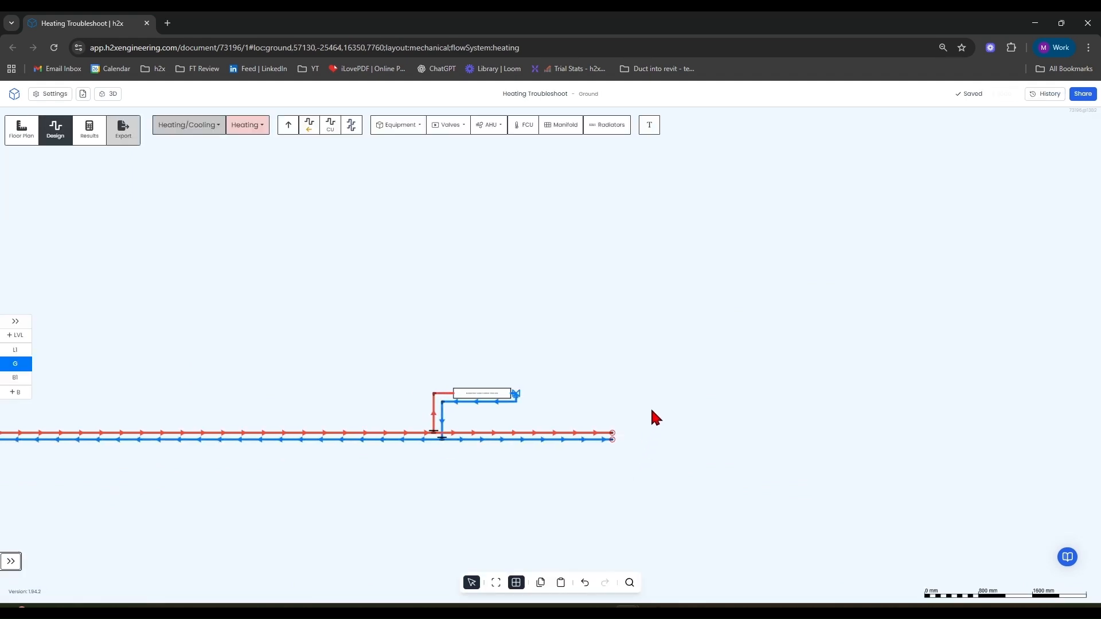
# Delete the surplus pipe ends extending beyond the radiator branch connections.
pyautogui.moveTo(655, 388); pyautogui.dragTo(597, 402)
pyautogui.click(565, 436)
pyautogui.moveTo(562, 442); pyautogui.dragTo(577, 382)
pyautogui.press('Delete')
# Draw a short heating pipe linking the flow and return pipes left of the radiator branch.
pyautogui.scroll(6, 388, 455)
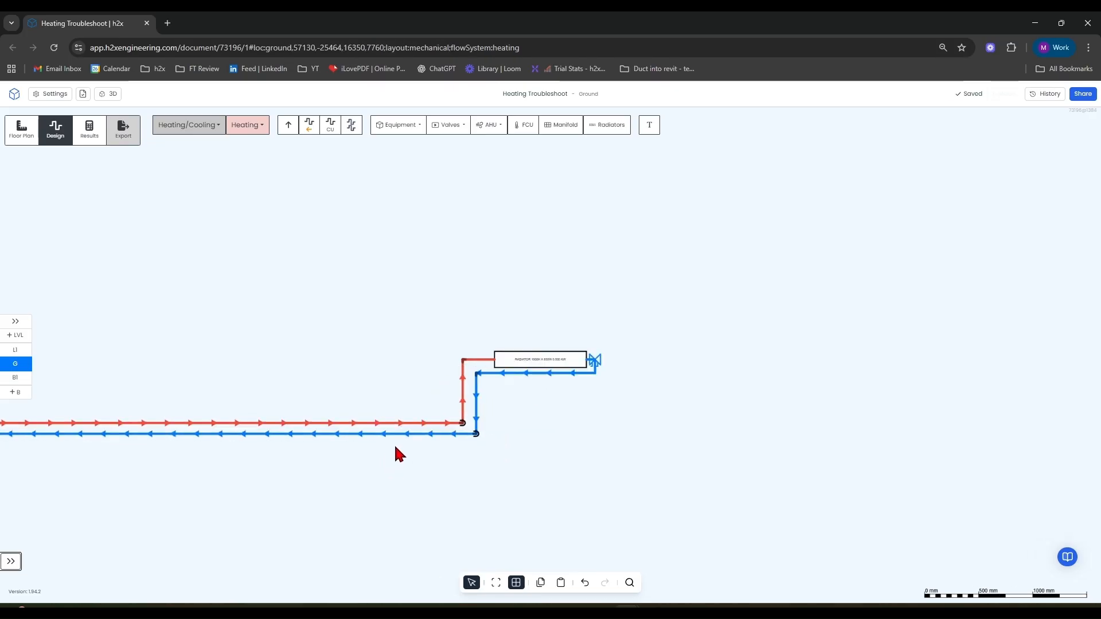
pyautogui.scroll(2, 630, 413)
pyautogui.hscroll(-1, 511, 413)
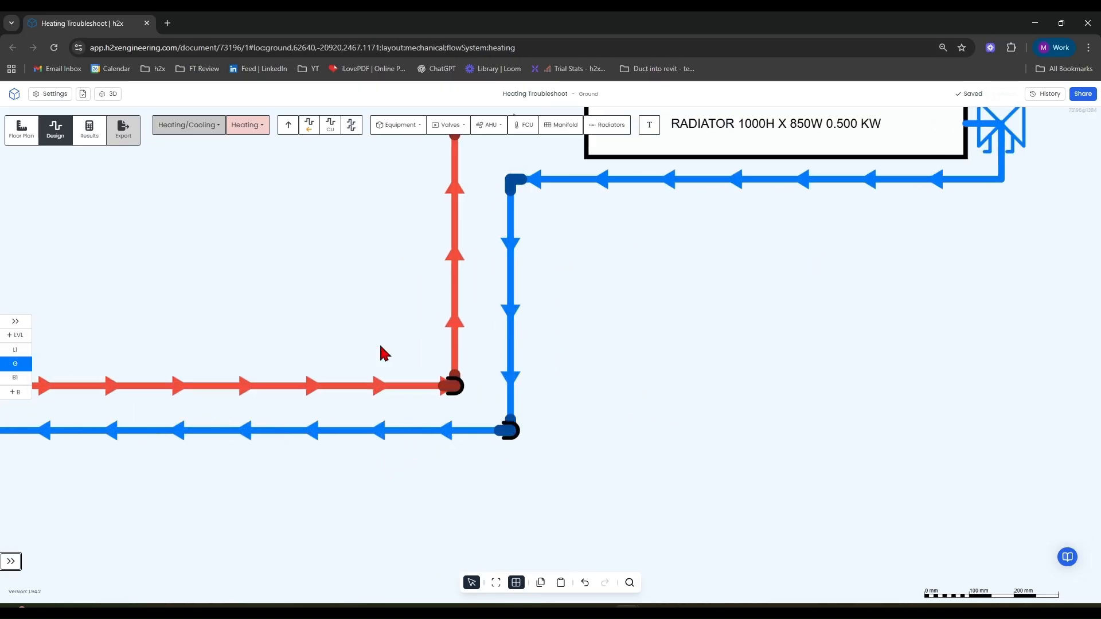
pyautogui.hscroll(-2, 424, 344)
pyautogui.hscroll(-1, 465, 299)
pyautogui.click(331, 126)
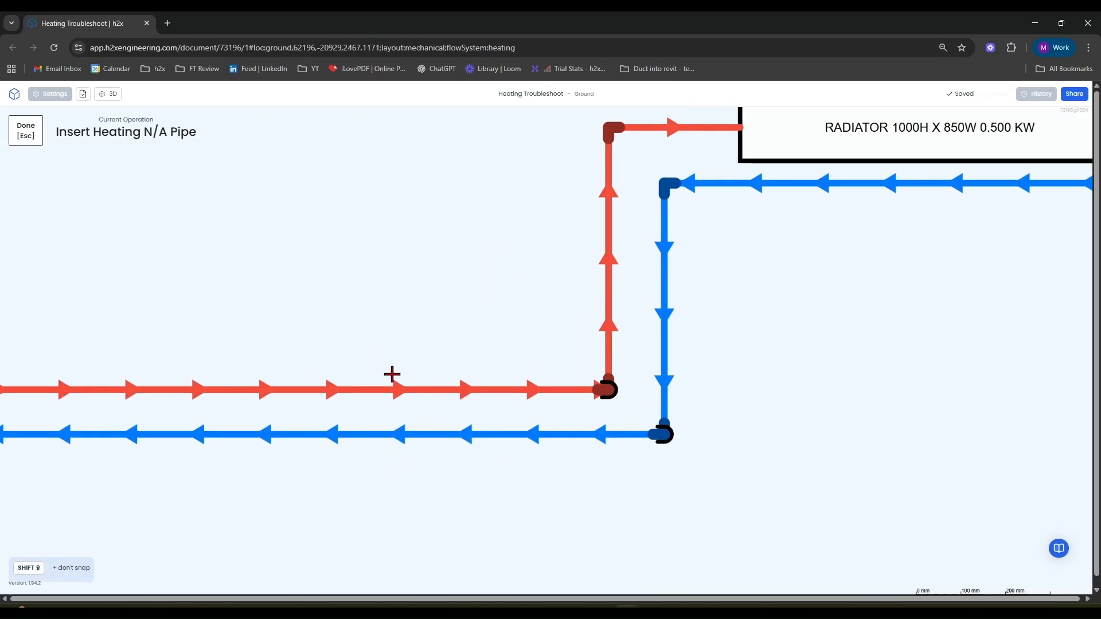
pyautogui.click(425, 390)
pyautogui.click(425, 433)
pyautogui.scroll(-3, 429, 435)
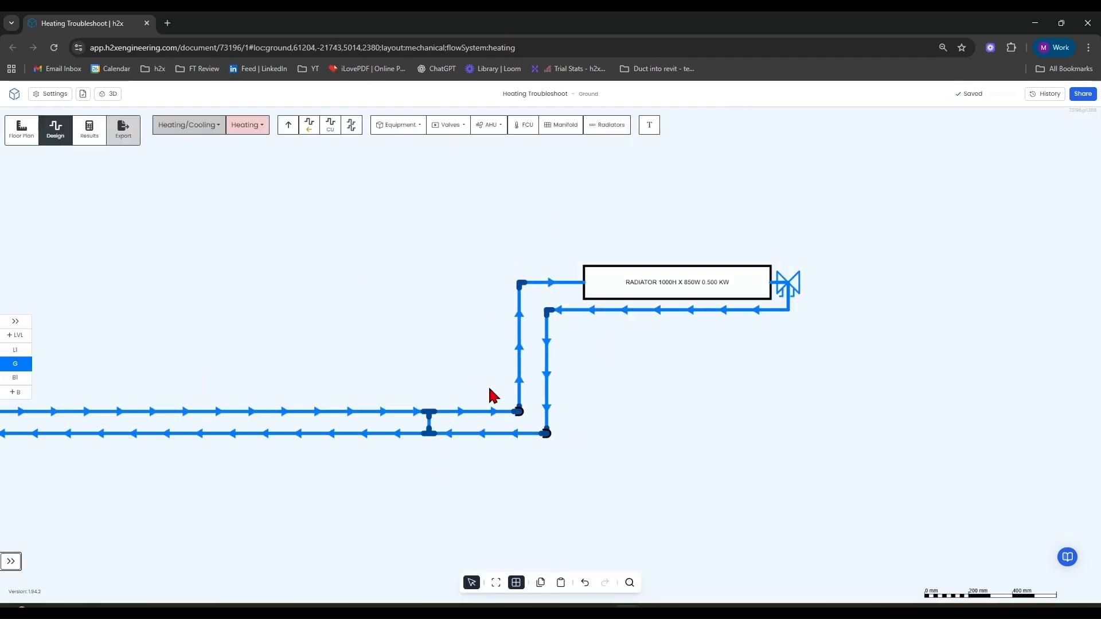
# Delete the short linking pipe between the flow and return pipes.
pyautogui.click(430, 424)
pyautogui.press('Delete')
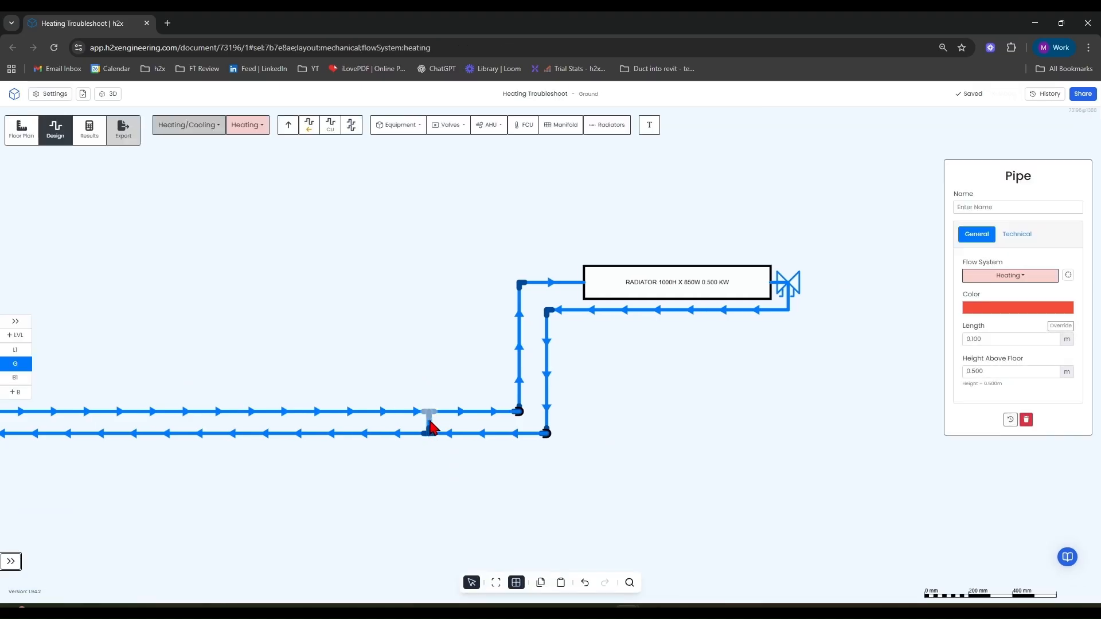
pyautogui.scroll(-2, 430, 422)
pyautogui.scroll(-2, 430, 424)
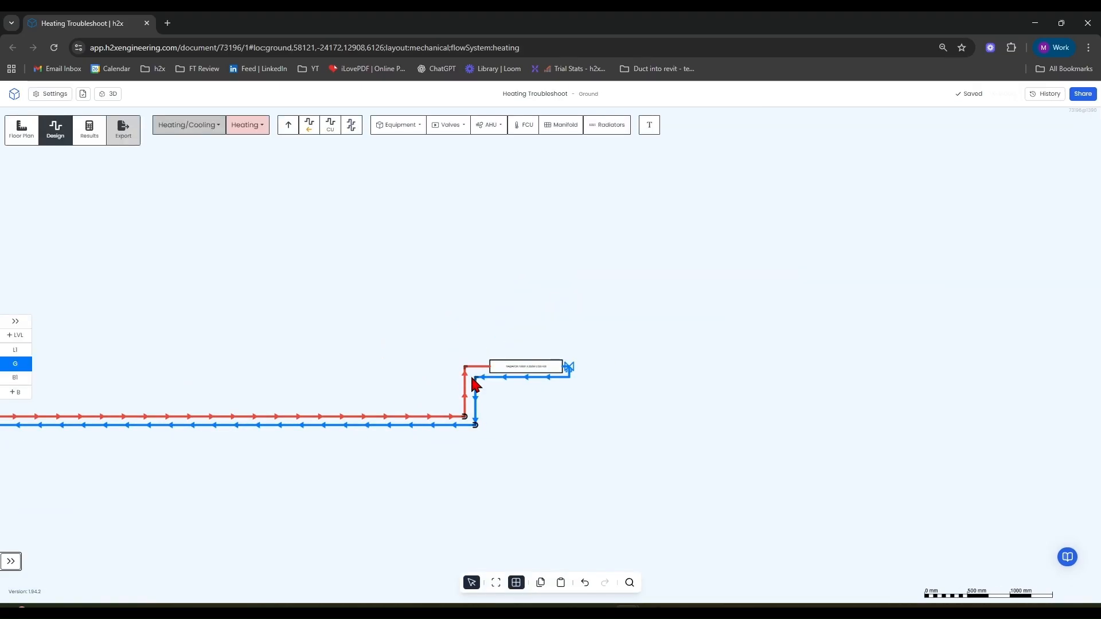
pyautogui.scroll(8, 479, 433)
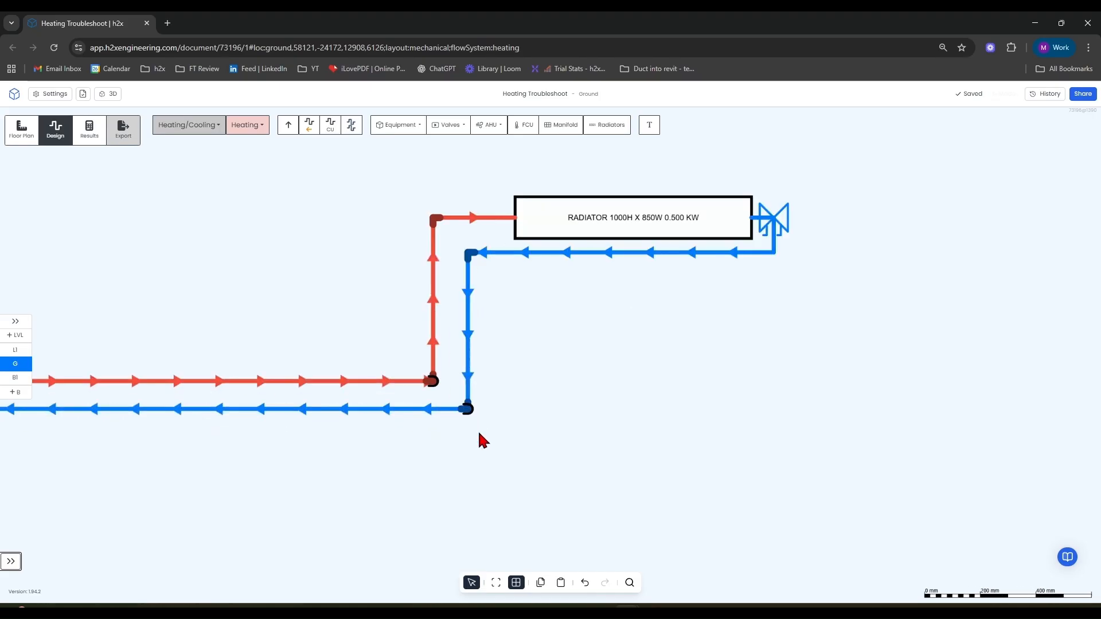
# Select the return pipe's vertical riser to inspect its properties.
pyautogui.scroll(-5, 519, 384)
pyautogui.moveTo(593, 316); pyautogui.dragTo(572, 383)
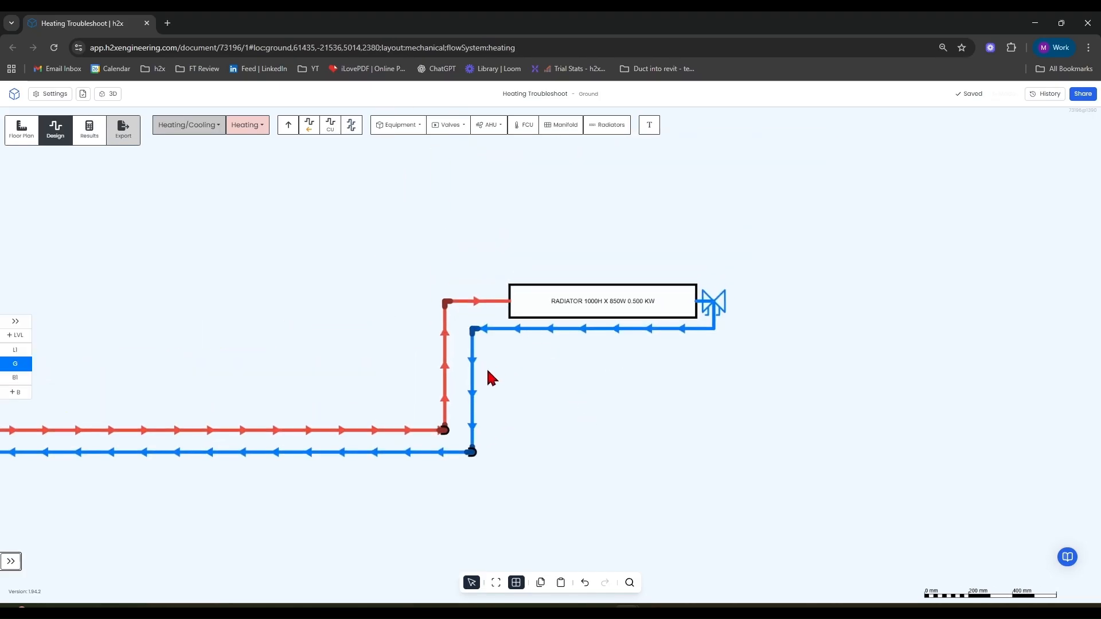
pyautogui.scroll(5, 467, 465)
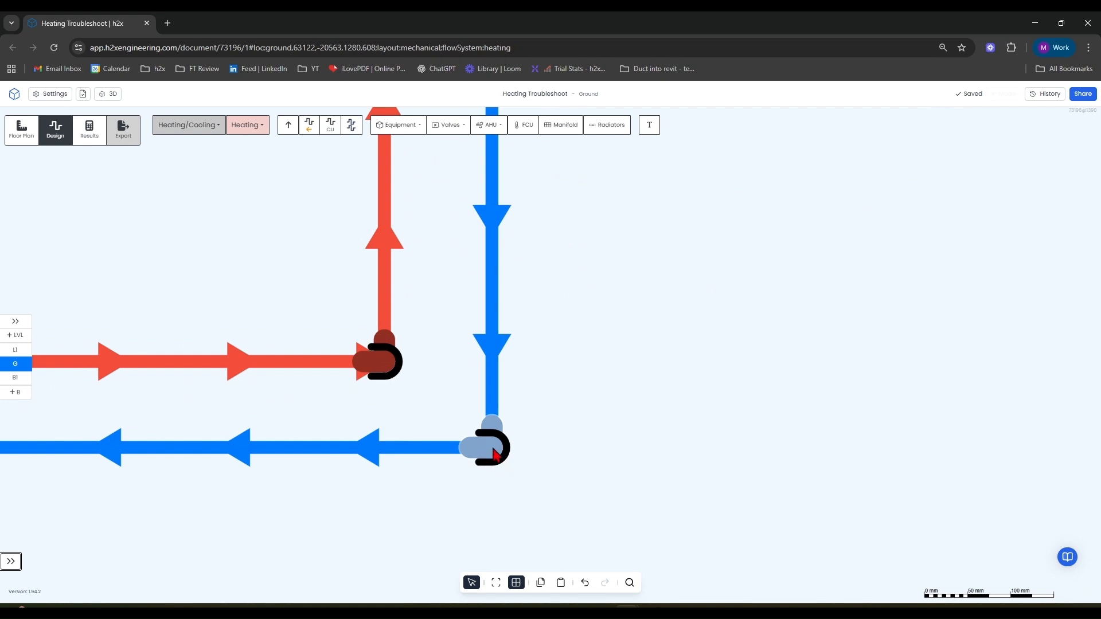
pyautogui.click(497, 394)
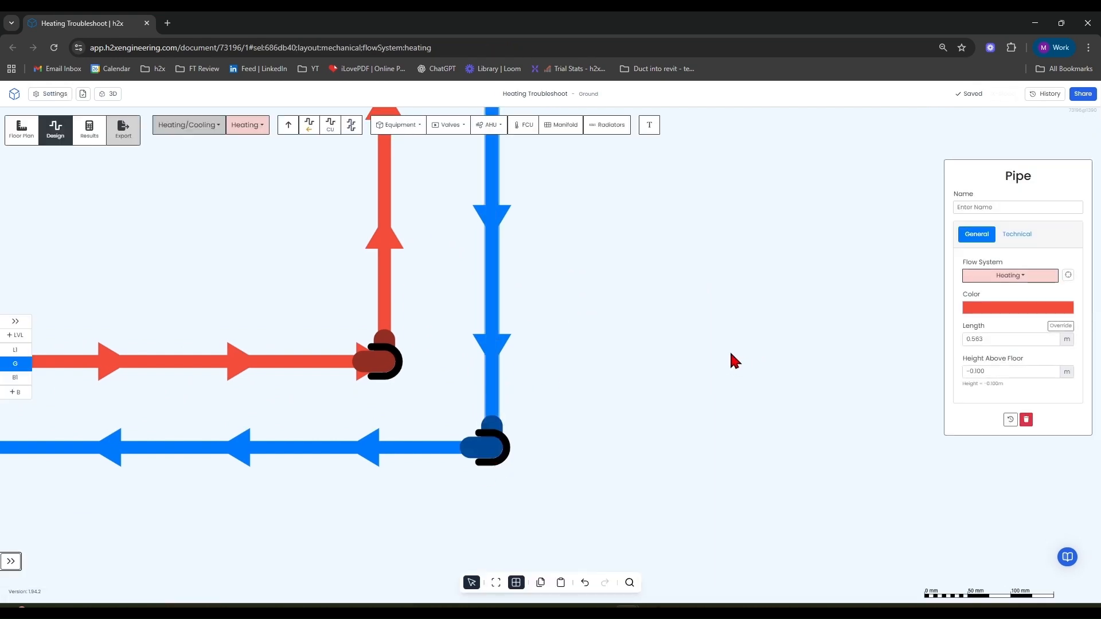
pyautogui.scroll(-4, 742, 363)
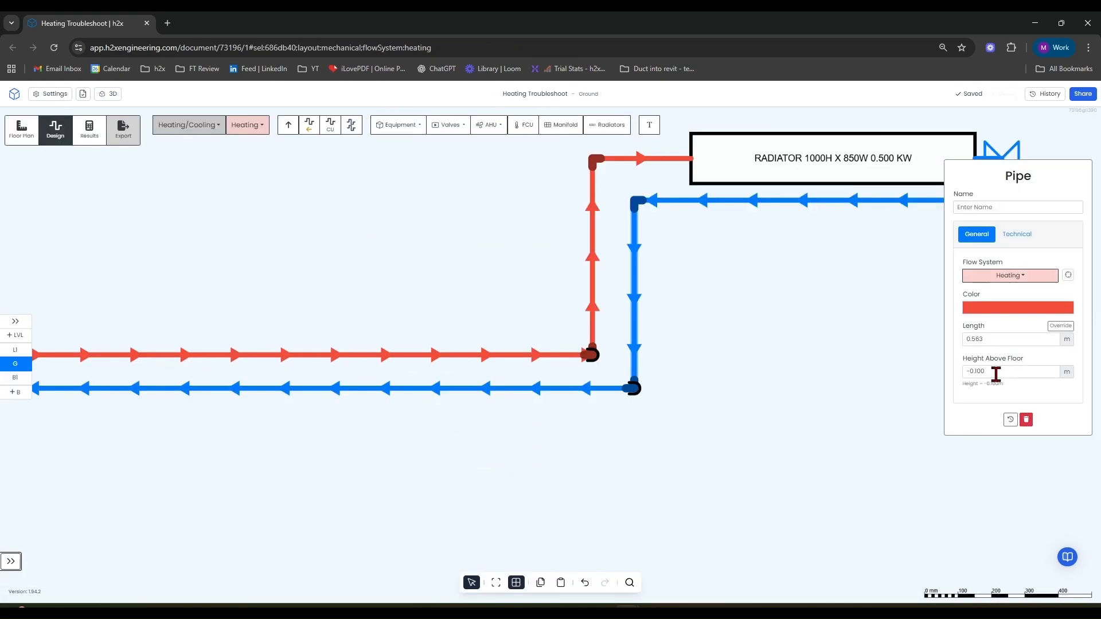
pyautogui.scroll(-2, 797, 335)
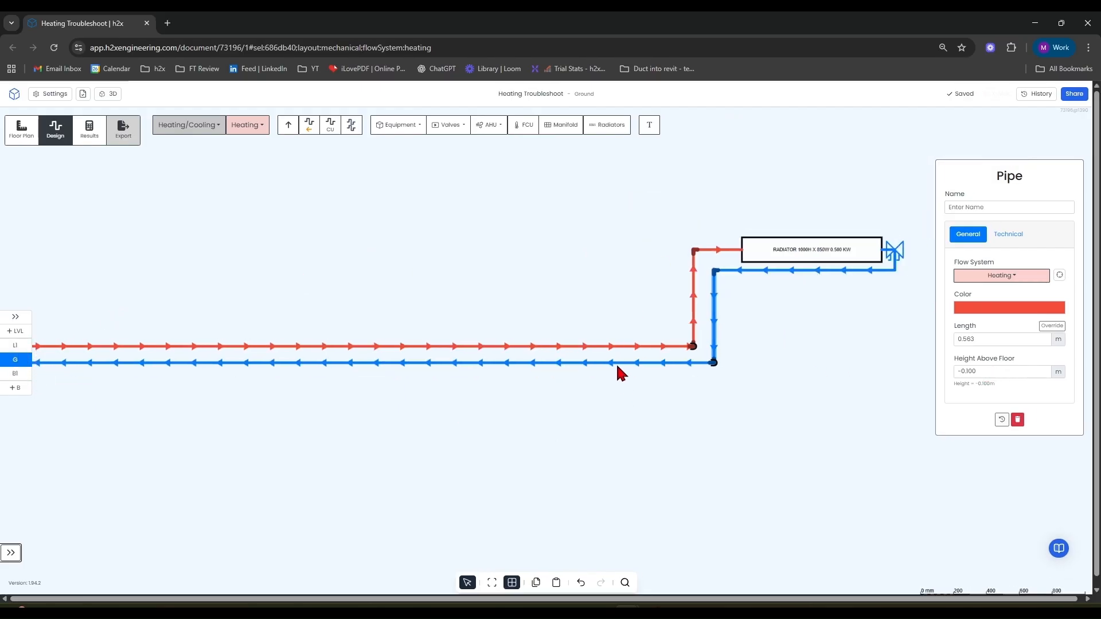
# Select the long horizontal flow pipe and inspect its properties.
pyautogui.click(605, 347)
pyautogui.scroll(-4, 604, 348)
pyautogui.scroll(-3, 304, 413)
pyautogui.scroll(8, 231, 401)
pyautogui.scroll(-4, 181, 390)
pyautogui.scroll(5, 771, 394)
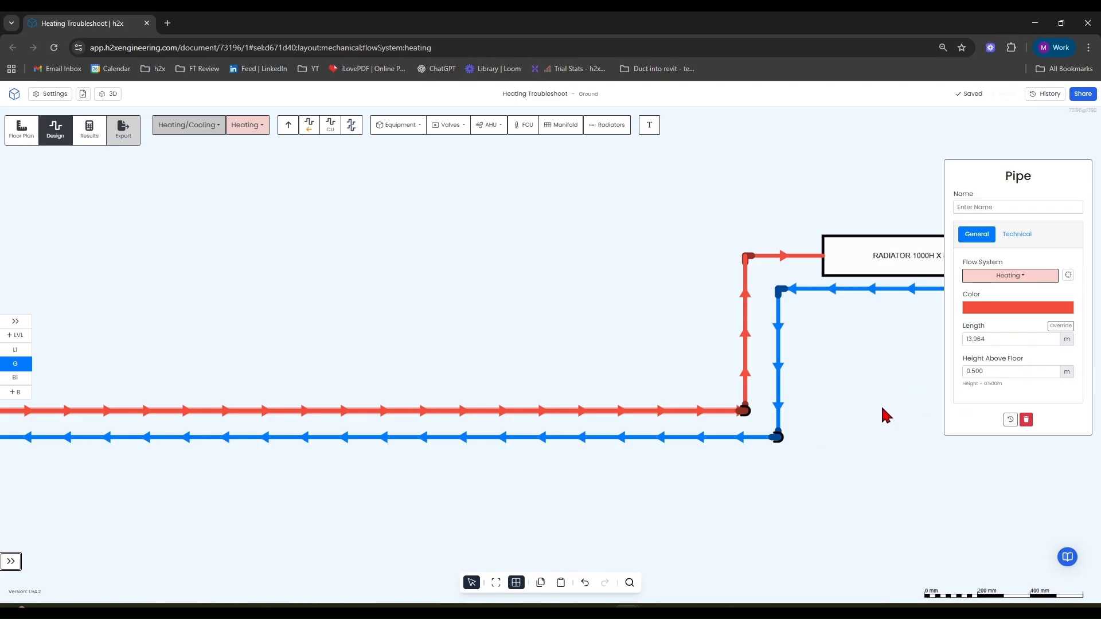
# Select both main flow and return pipes and set their height above floor to 2.6 m.
pyautogui.scroll(-8, 775, 444)
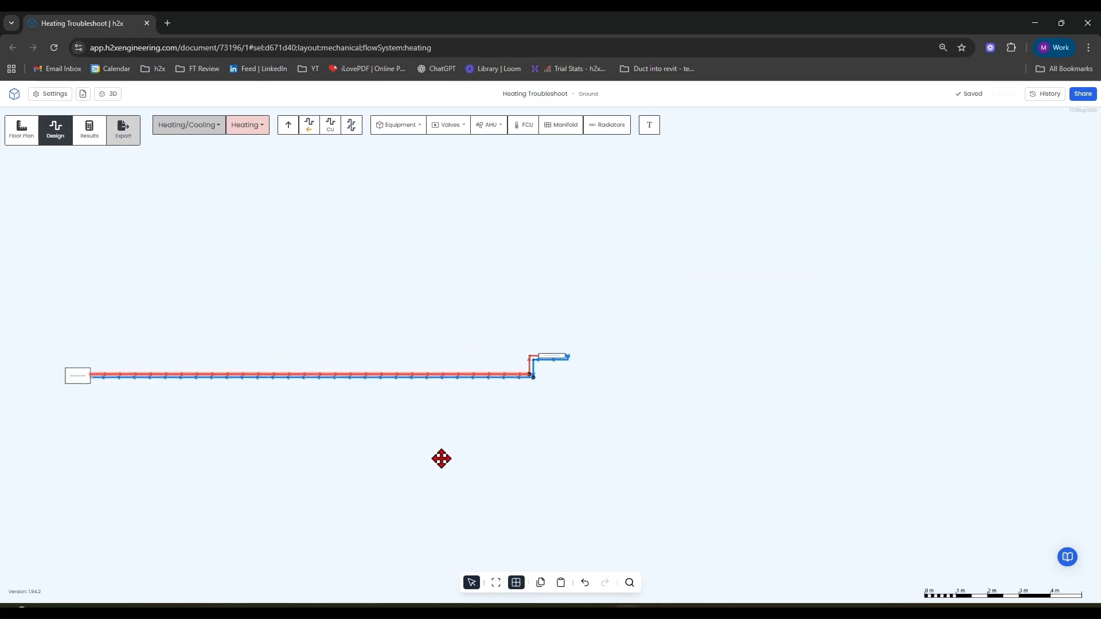
pyautogui.click(443, 368)
pyautogui.scroll(5, 453, 394)
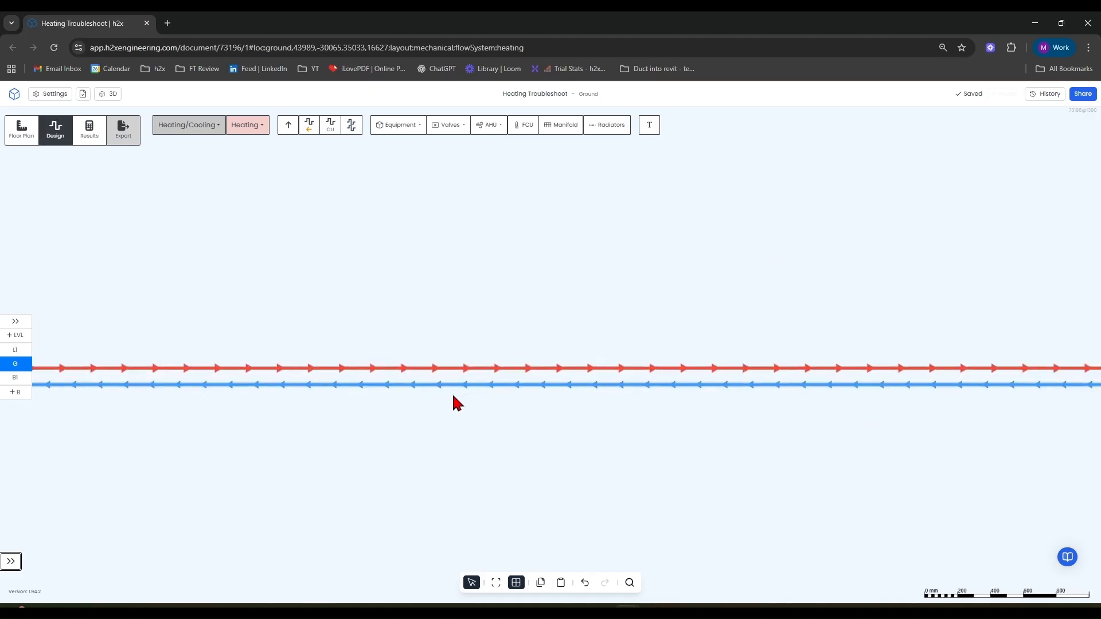
pyautogui.click(484, 355)
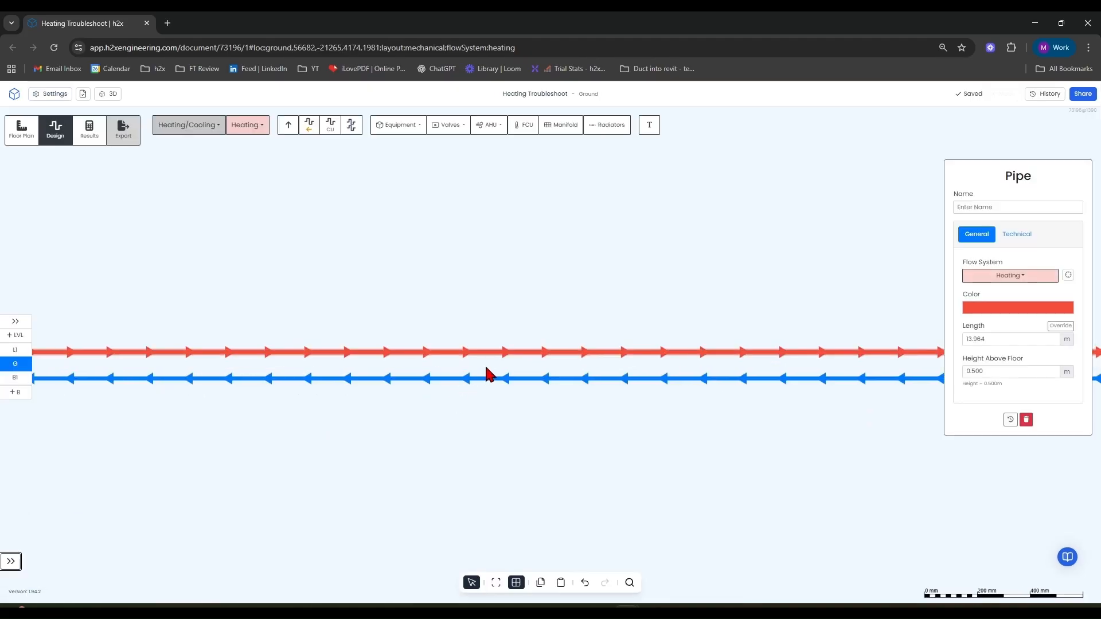
pyautogui.keyDown('shift'); pyautogui.click(487, 379); pyautogui.keyUp('shift')
pyautogui.scroll(-3, 781, 380)
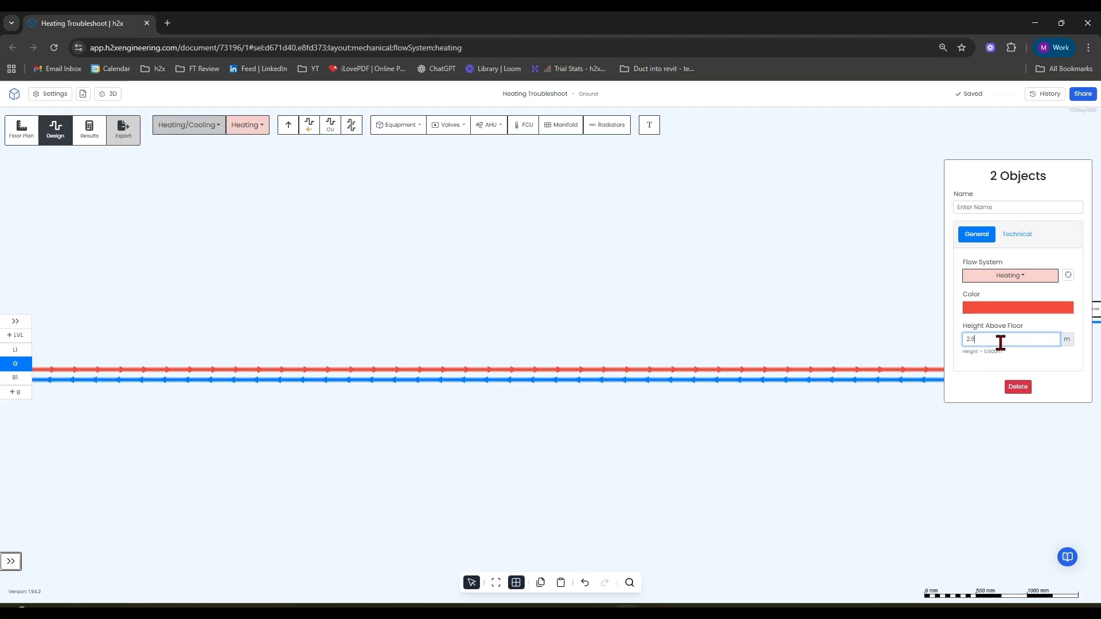
pyautogui.click(776, 327)
# Select the main flow pipe again to check its height above floor.
pyautogui.scroll(-5, 775, 328)
pyautogui.scroll(4, 728, 361)
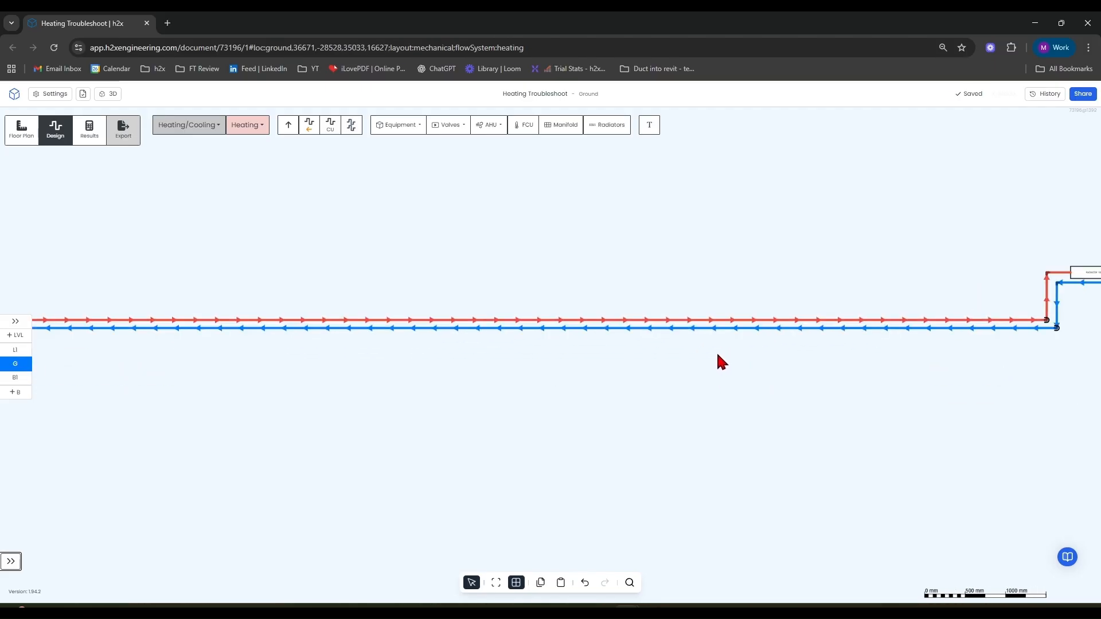
pyautogui.click(739, 320)
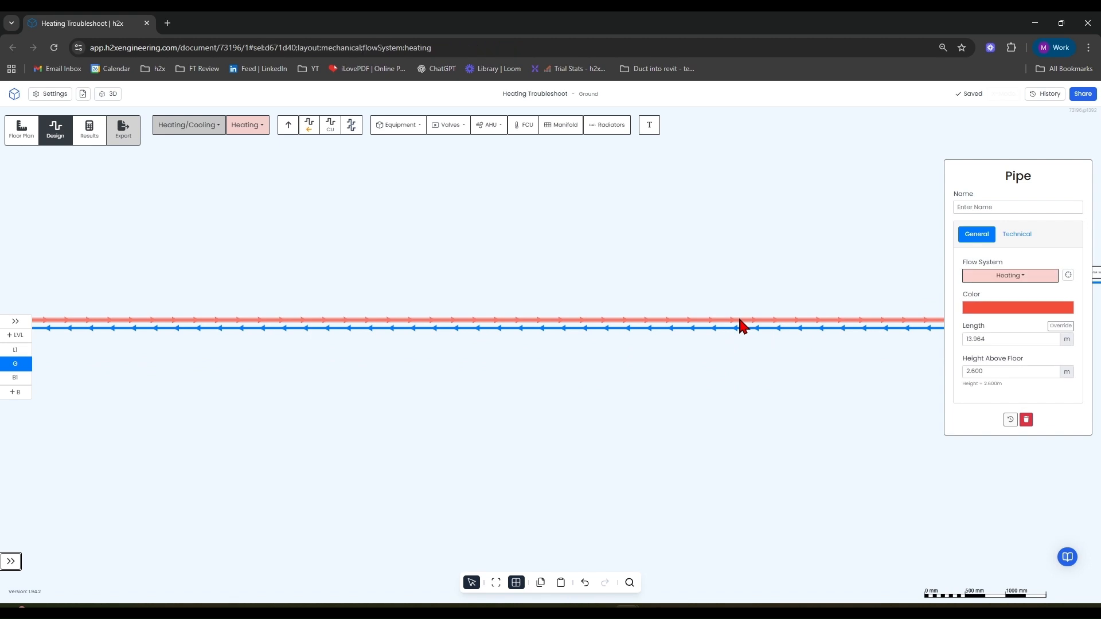
pyautogui.scroll(-2, 680, 272)
pyautogui.click(644, 276)
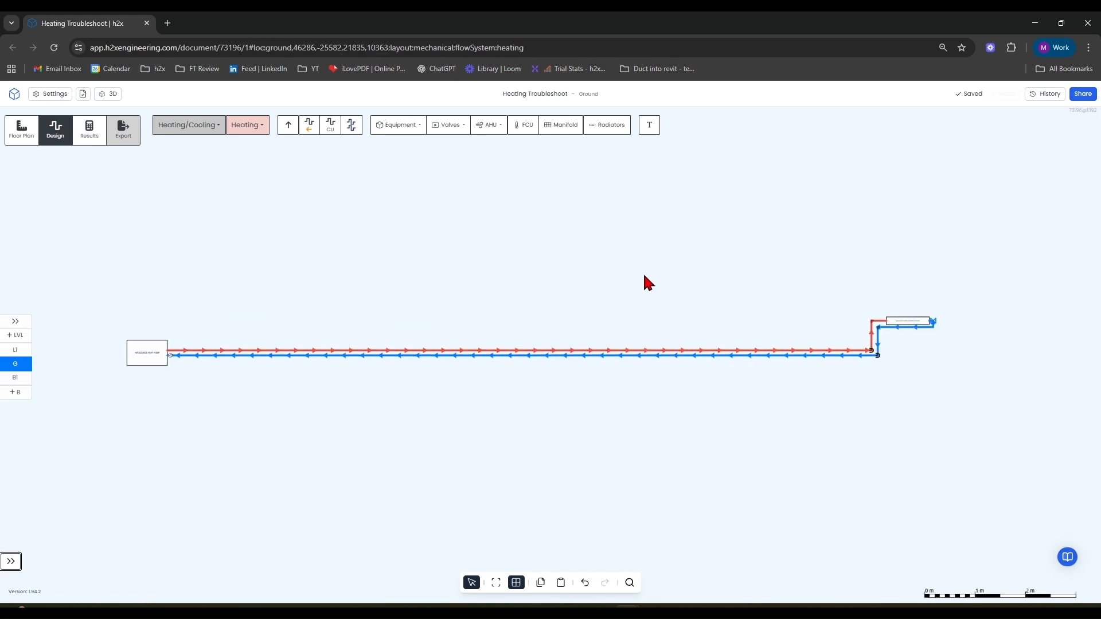
# In the project's line type settings, start High Level at 2.2 m and give it a dashed line type.
pyautogui.click(64, 94)
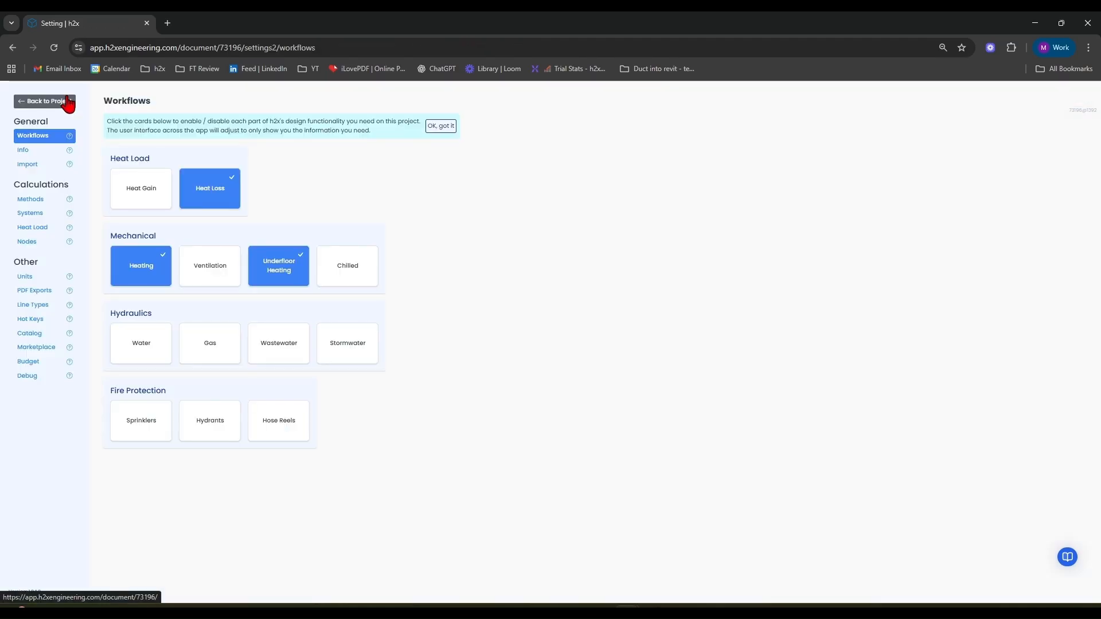
pyautogui.click(35, 304)
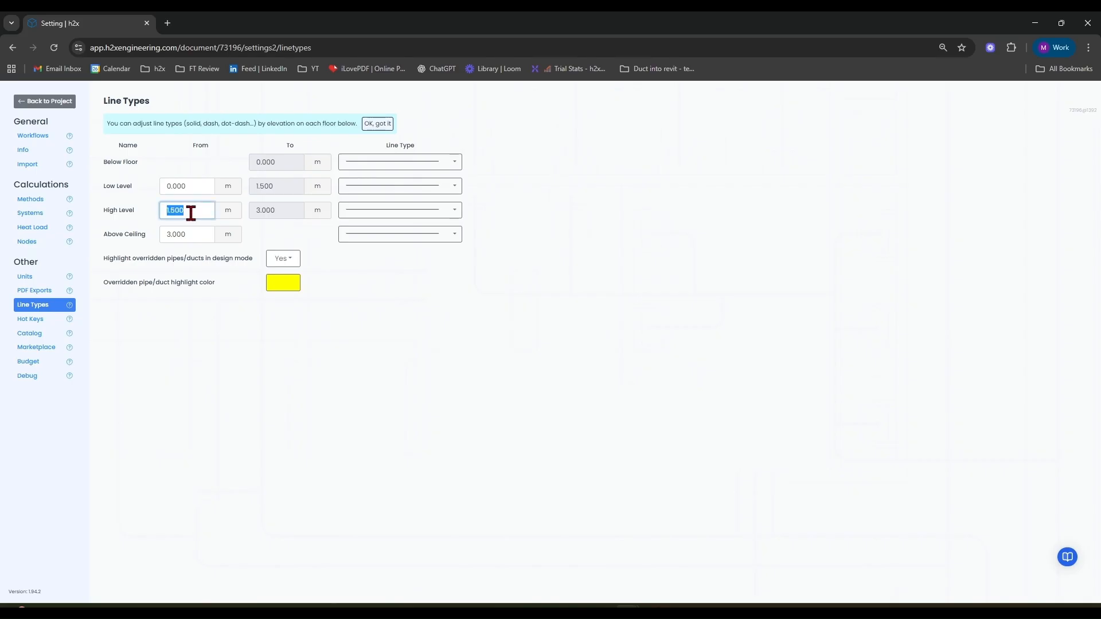
pyautogui.press('Return')
pyautogui.click(369, 213)
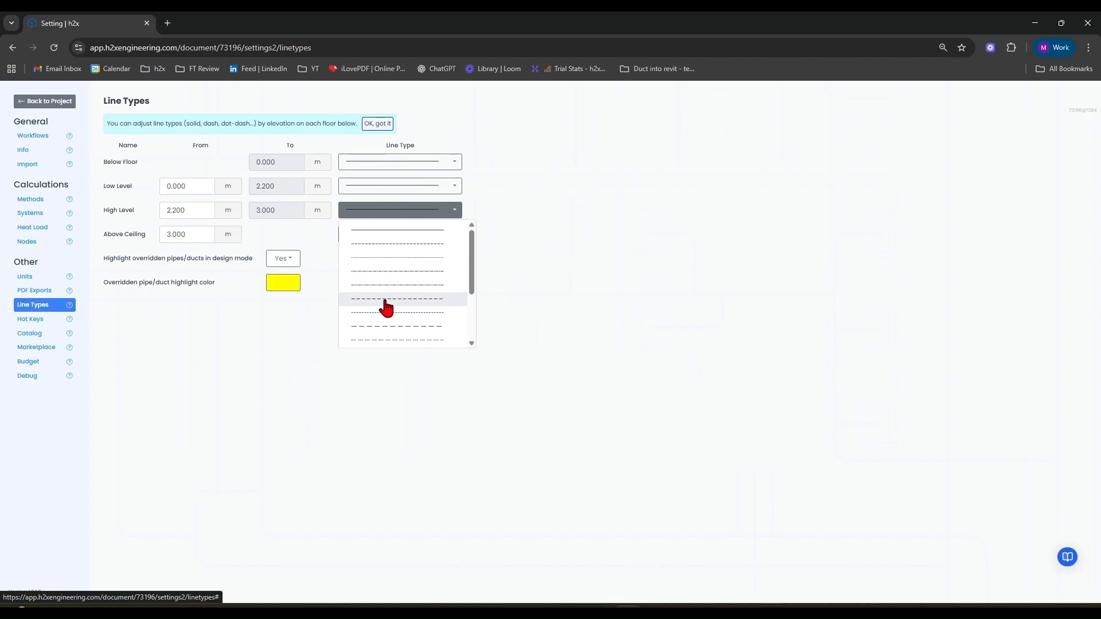
pyautogui.click(385, 301)
pyautogui.click(342, 165)
pyautogui.click(367, 213)
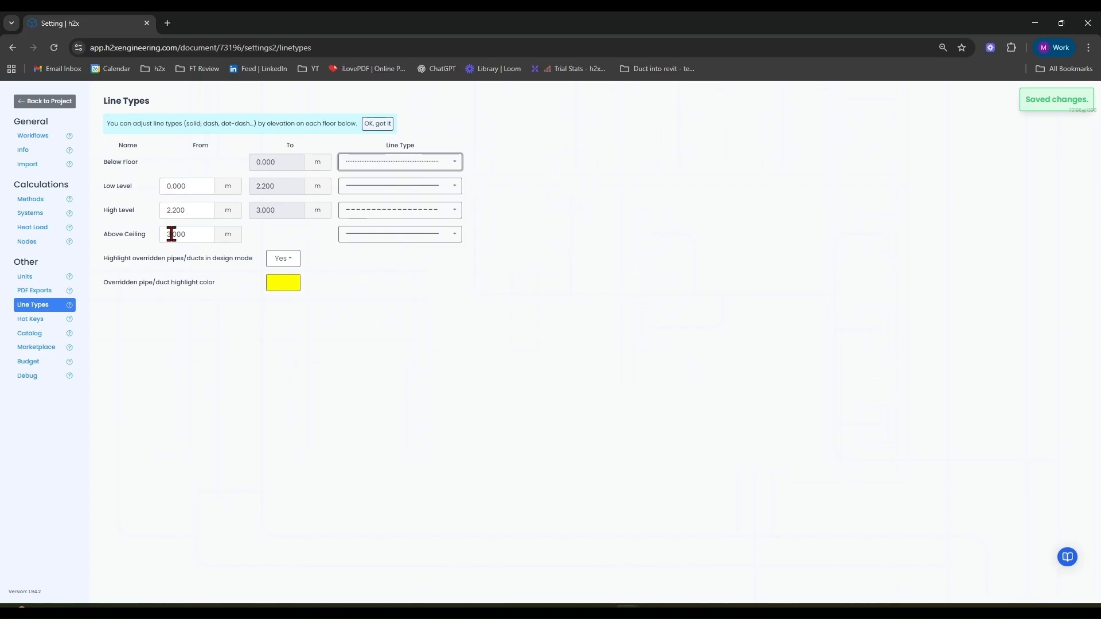
pyautogui.click(64, 103)
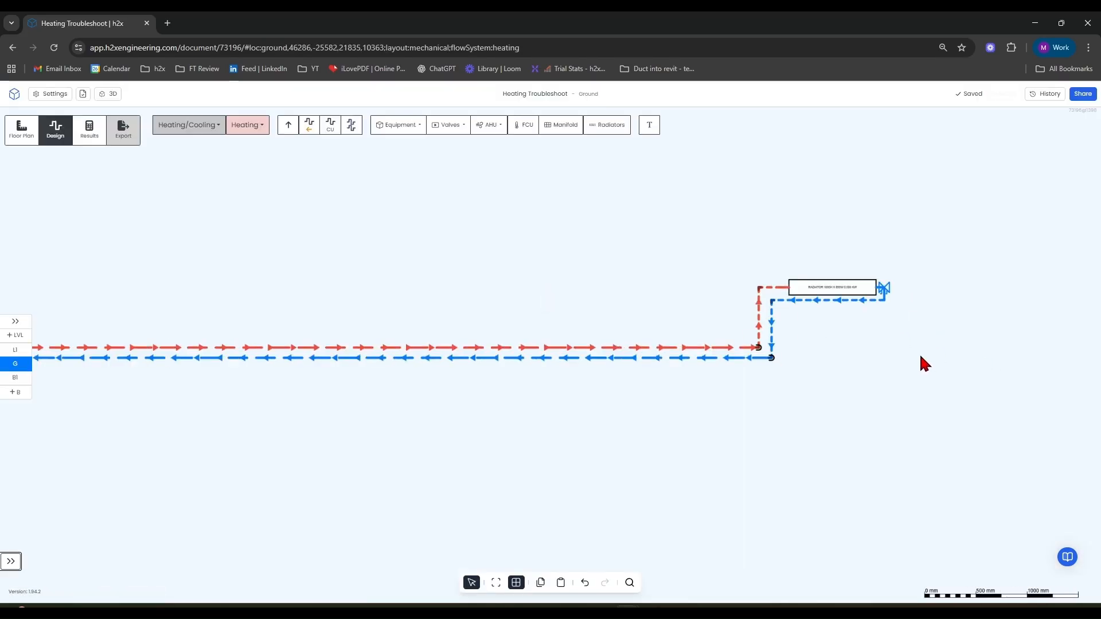
# Insert a manifold above the main pipes, left of the radiator branch.
pyautogui.scroll(5, 821, 354)
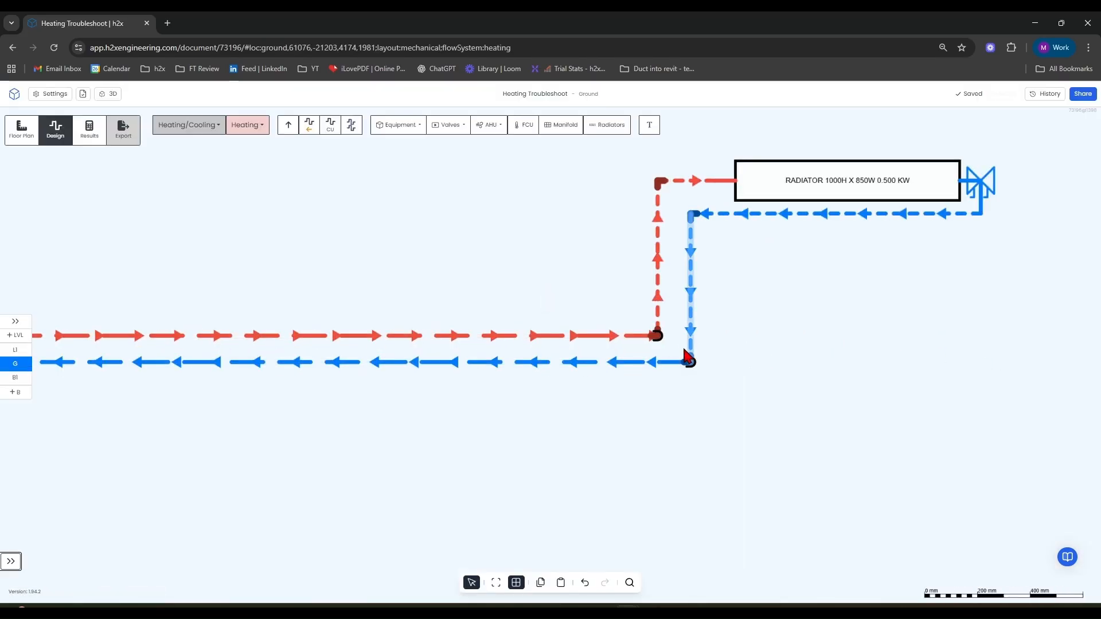
pyautogui.scroll(-5, 653, 357)
pyautogui.scroll(5, 690, 314)
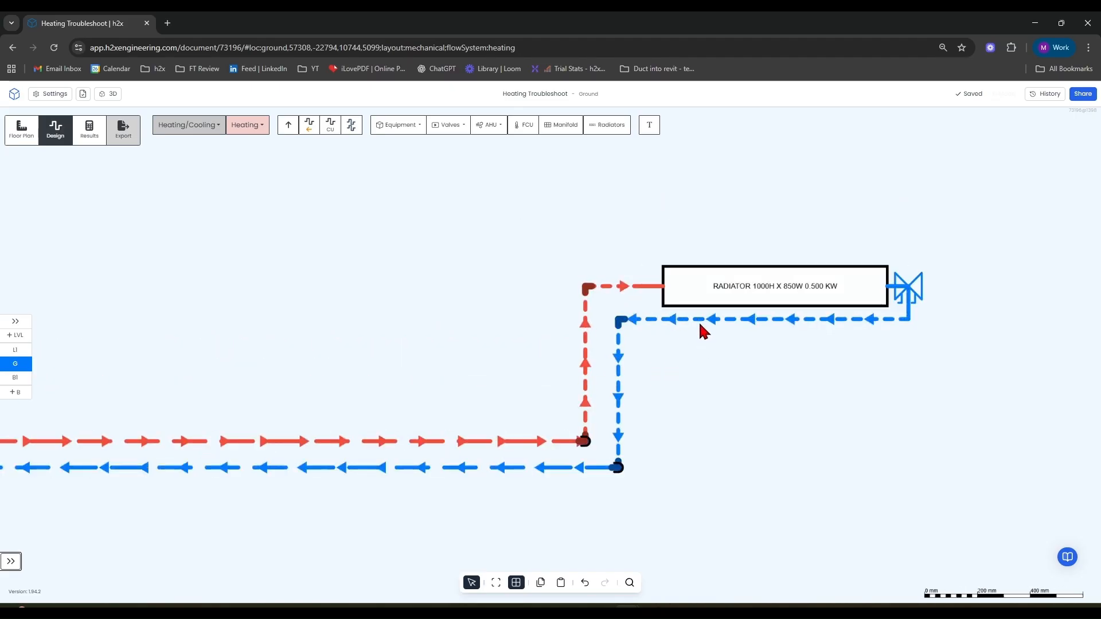
pyautogui.scroll(-6, 688, 378)
pyautogui.moveTo(615, 467); pyautogui.dragTo(762, 456, button='middle')
pyautogui.scroll(-1, 762, 456)
pyautogui.moveTo(491, 253); pyautogui.dragTo(538, 185, button='middle')
pyautogui.click(560, 130)
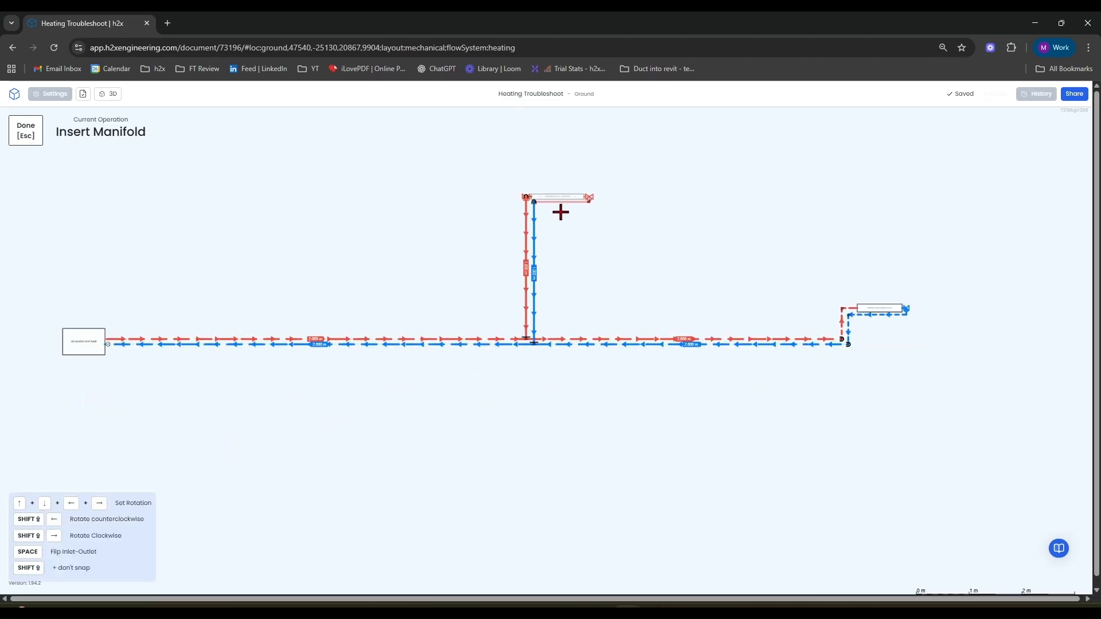
pyautogui.scroll(4, 730, 301)
pyautogui.click(699, 293)
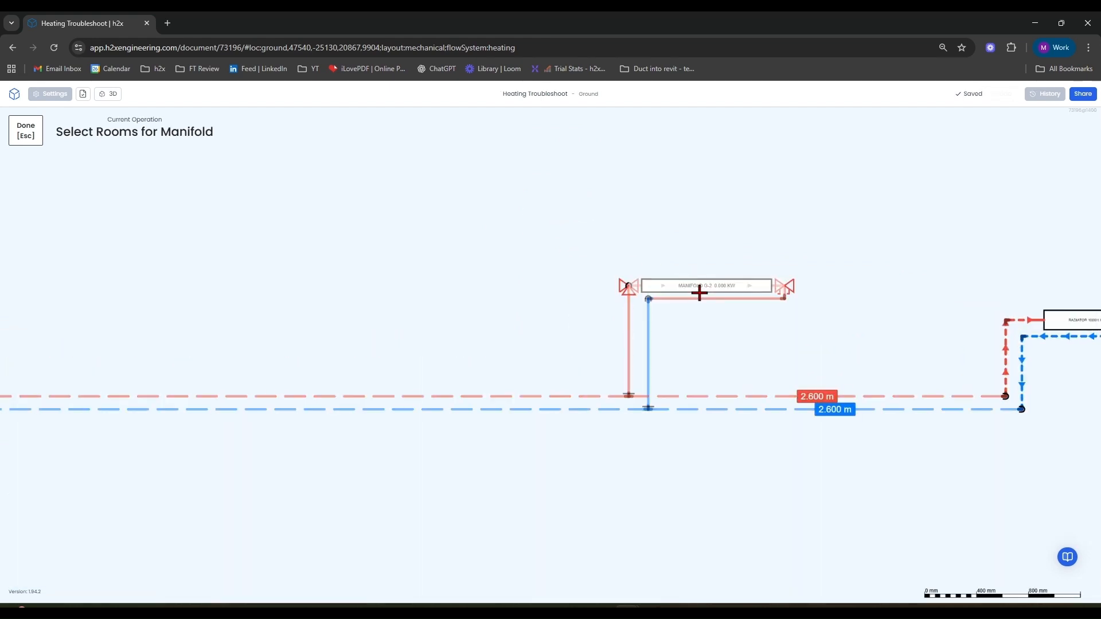
pyautogui.press('Escape')
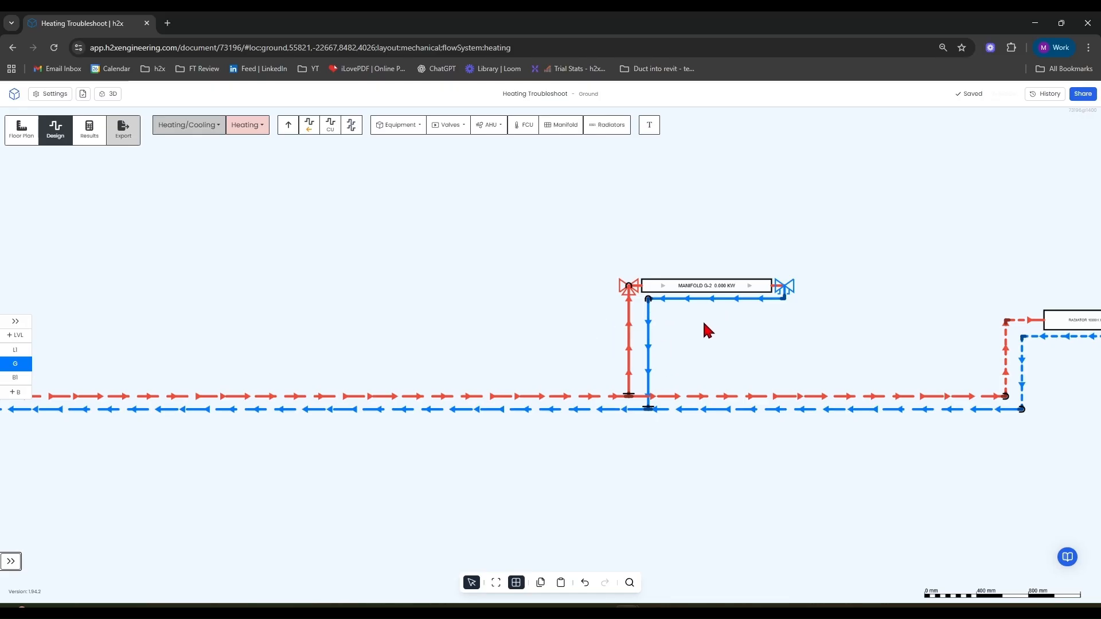
# Delete the pipes and cap ends that link the new manifold to the main pipes.
pyautogui.moveTo(726, 335); pyautogui.dragTo(553, 373, button='right')
pyautogui.press('Delete')
pyautogui.scroll(4, 674, 301)
pyautogui.moveTo(694, 295); pyautogui.dragTo(692, 298)
pyautogui.hotkey('ctrl', 'z')
pyautogui.hotkey('ctrl', 'z')
pyautogui.hotkey('ctrl', 'z')
pyautogui.click(801, 295)
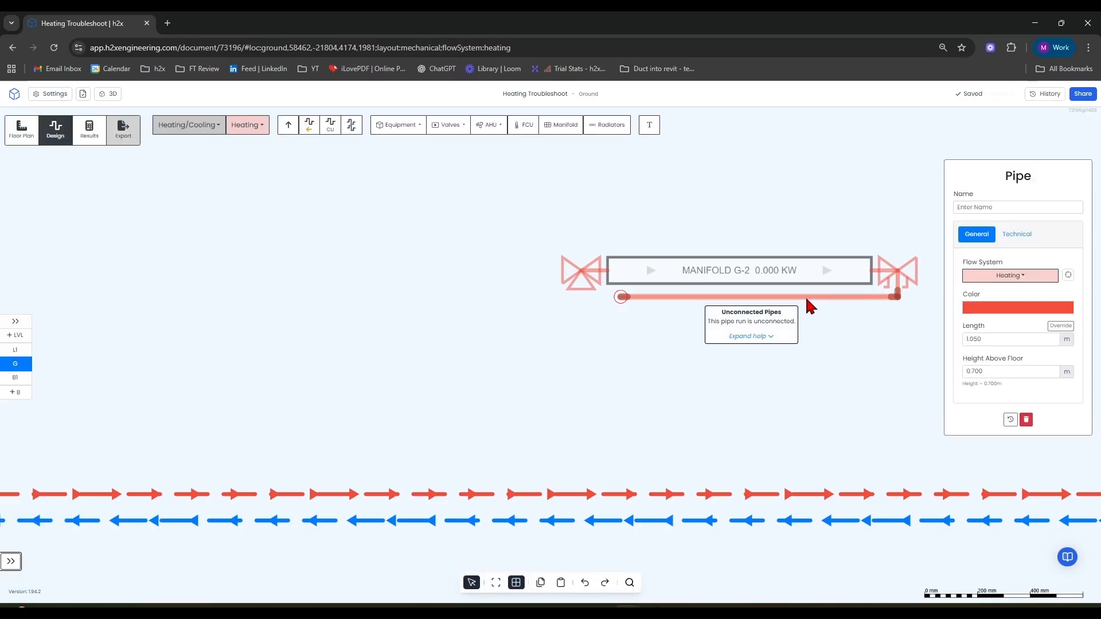
pyautogui.press('Delete')
pyautogui.moveTo(897, 295); pyautogui.dragTo(902, 291)
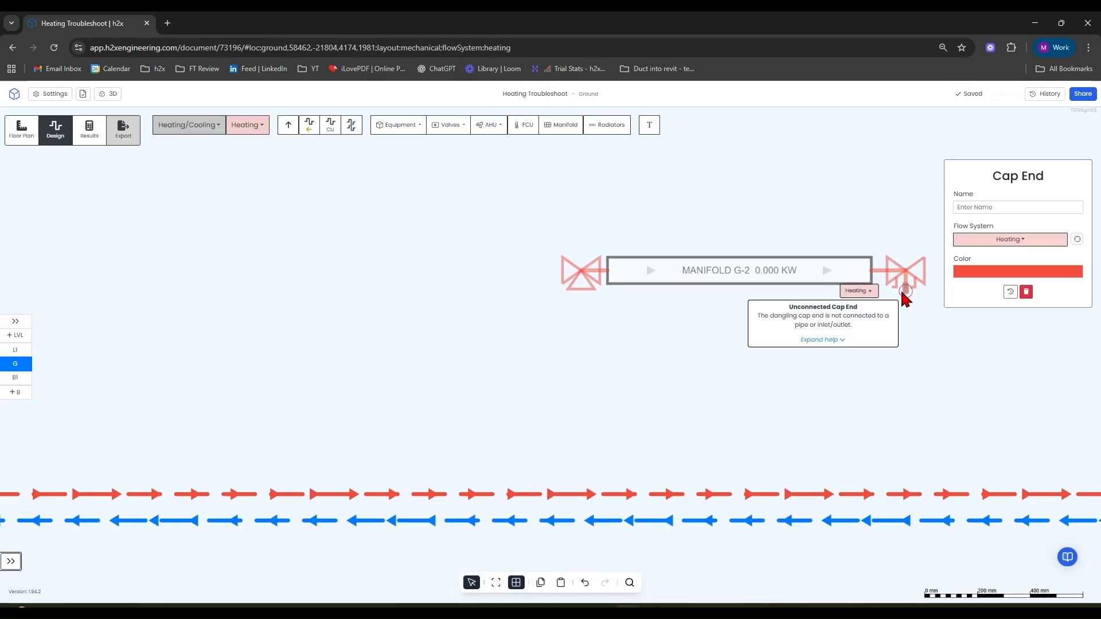
pyautogui.press('Delete')
# Draw a pipe from the manifold's right connection down to the main return pipe.
pyautogui.moveTo(830, 308); pyautogui.dragTo(597, 330)
pyautogui.scroll(3, 597, 330)
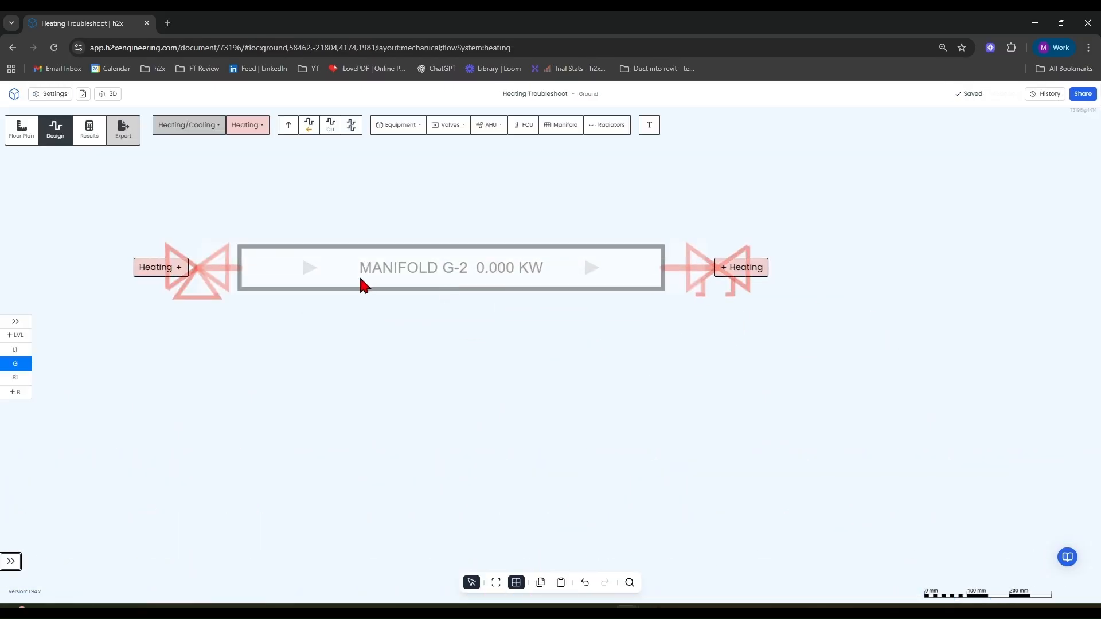
pyautogui.scroll(-5, 635, 280)
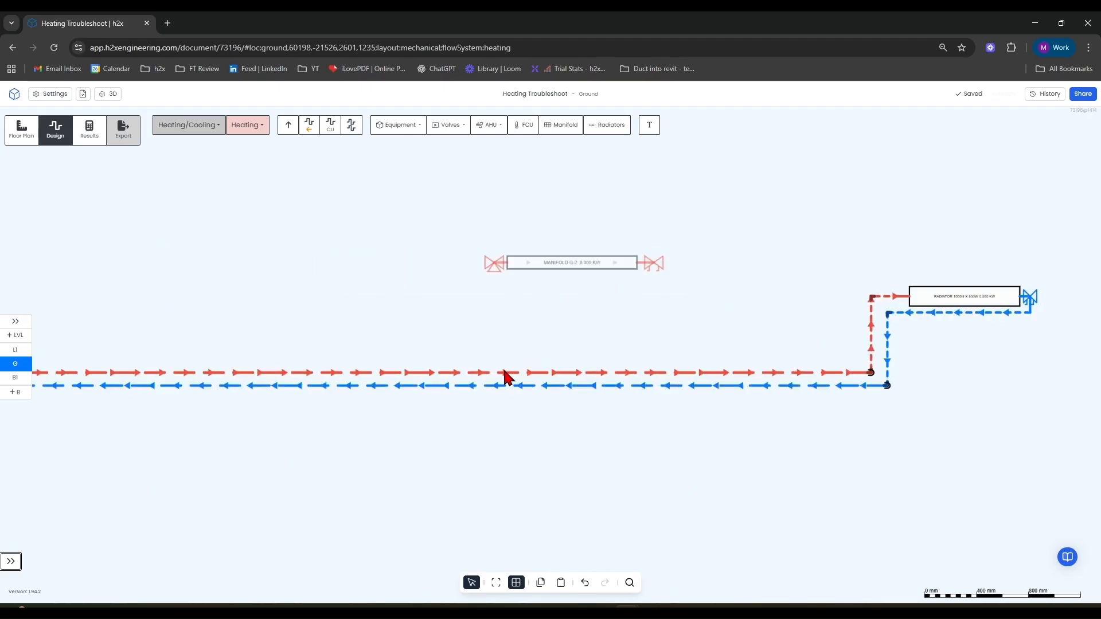
pyautogui.click(328, 126)
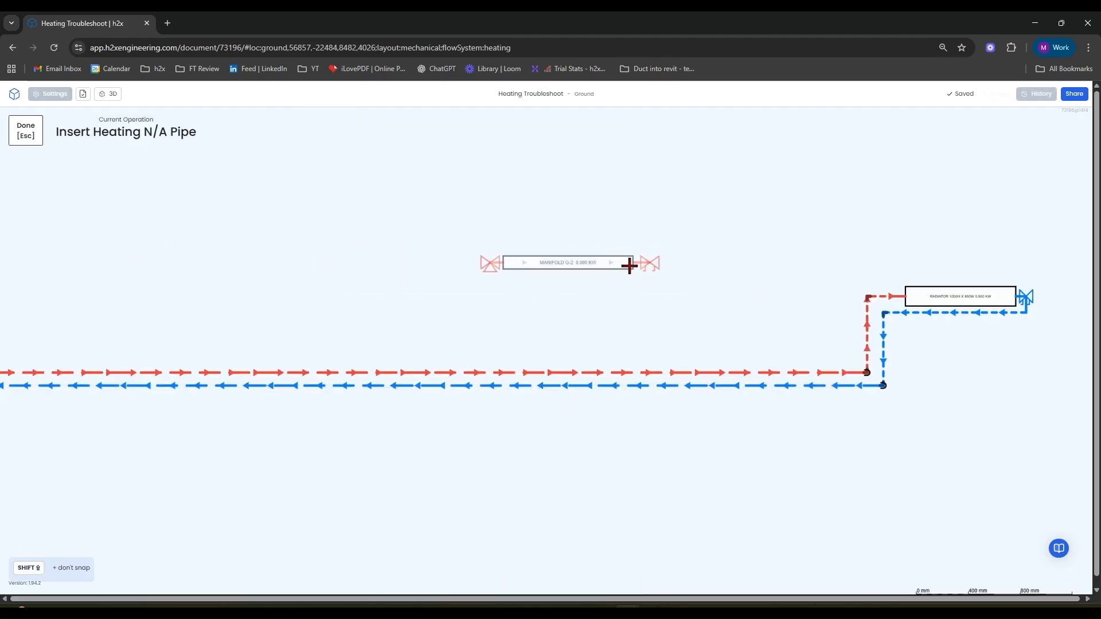
pyautogui.scroll(5, 635, 262)
pyautogui.click(690, 258)
pyautogui.scroll(-6, 688, 256)
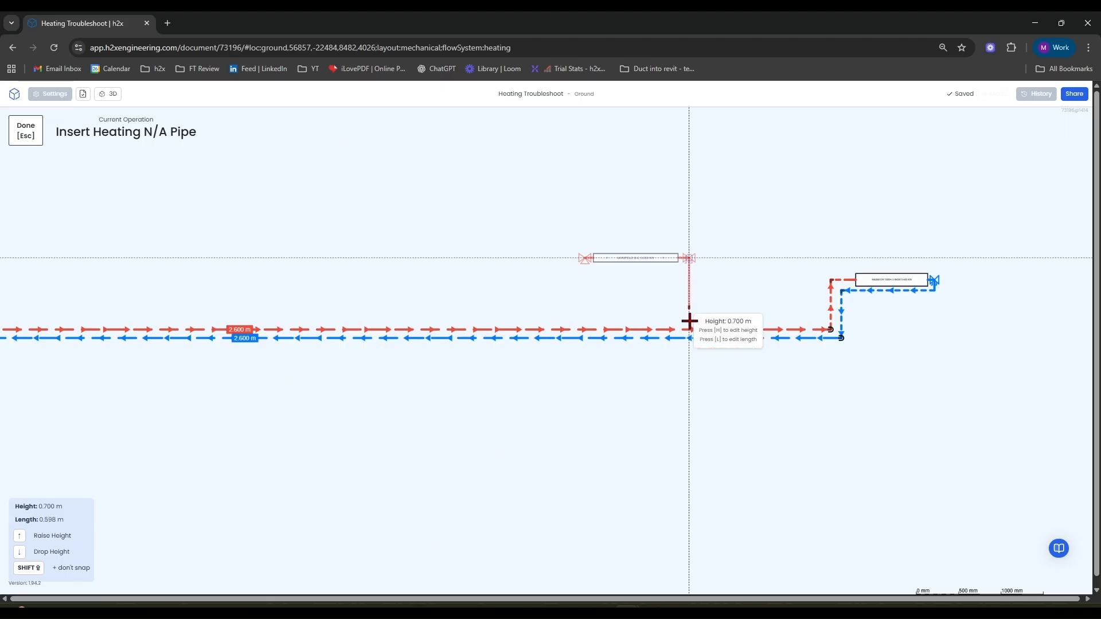
pyautogui.scroll(4, 689, 344)
pyautogui.click(690, 356)
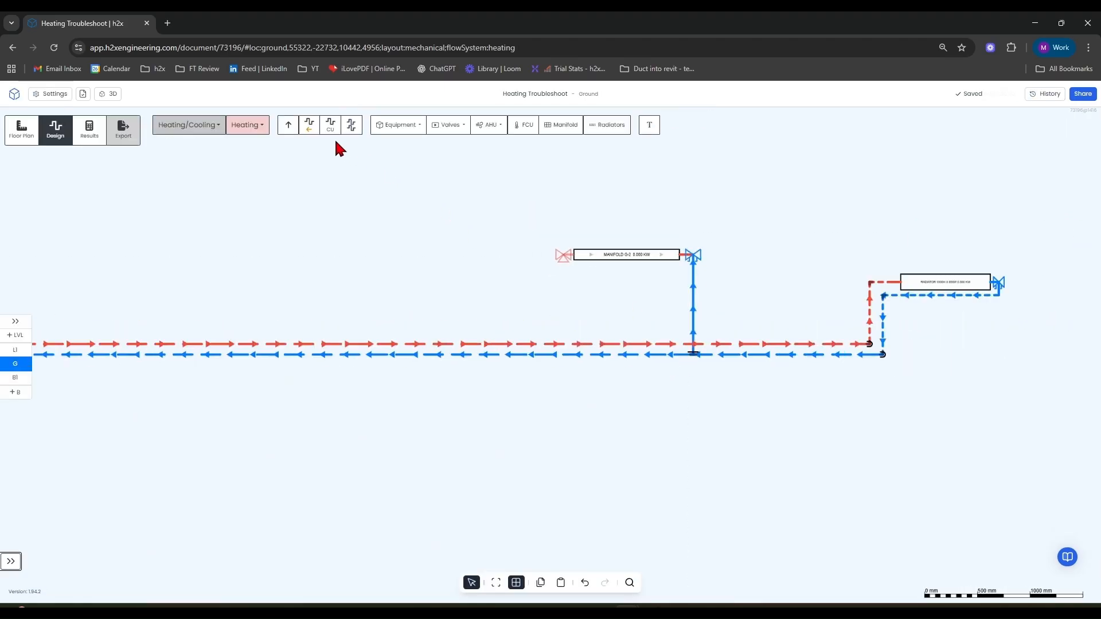
# Draw a pipe from the manifold's left connection down to the main flow pipe.
pyautogui.click(312, 127)
pyautogui.scroll(4, 568, 254)
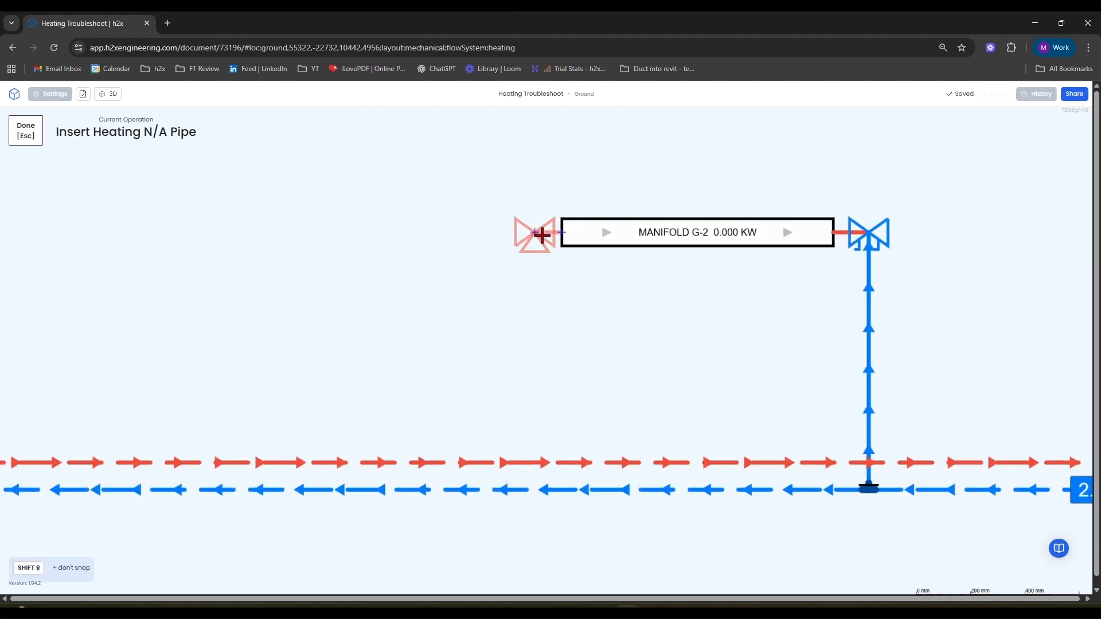
pyautogui.click(535, 233)
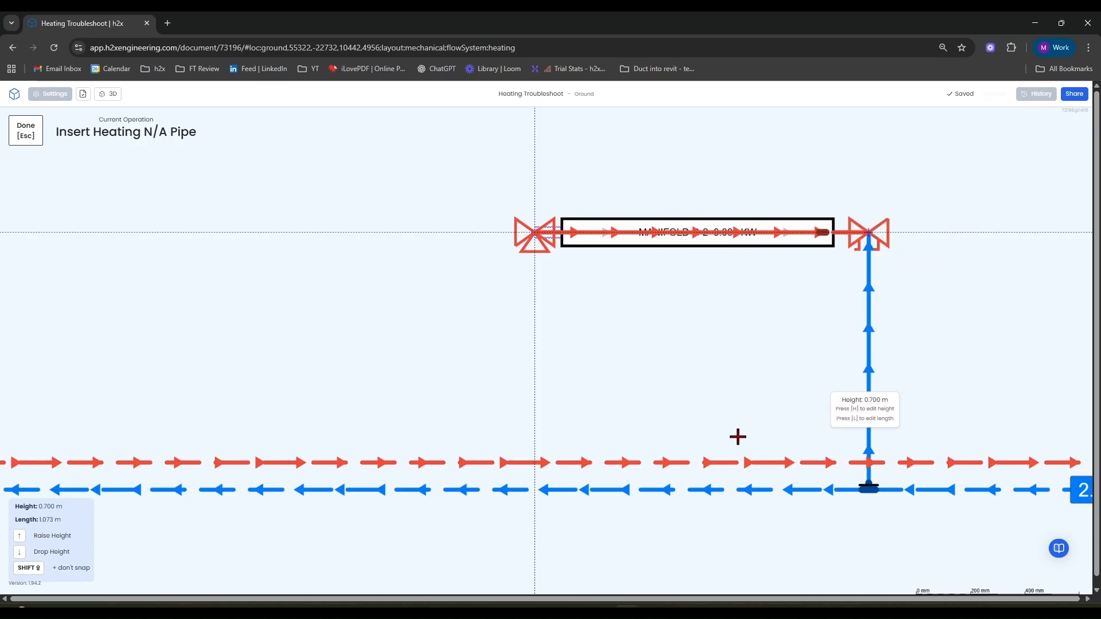
pyautogui.click(536, 460)
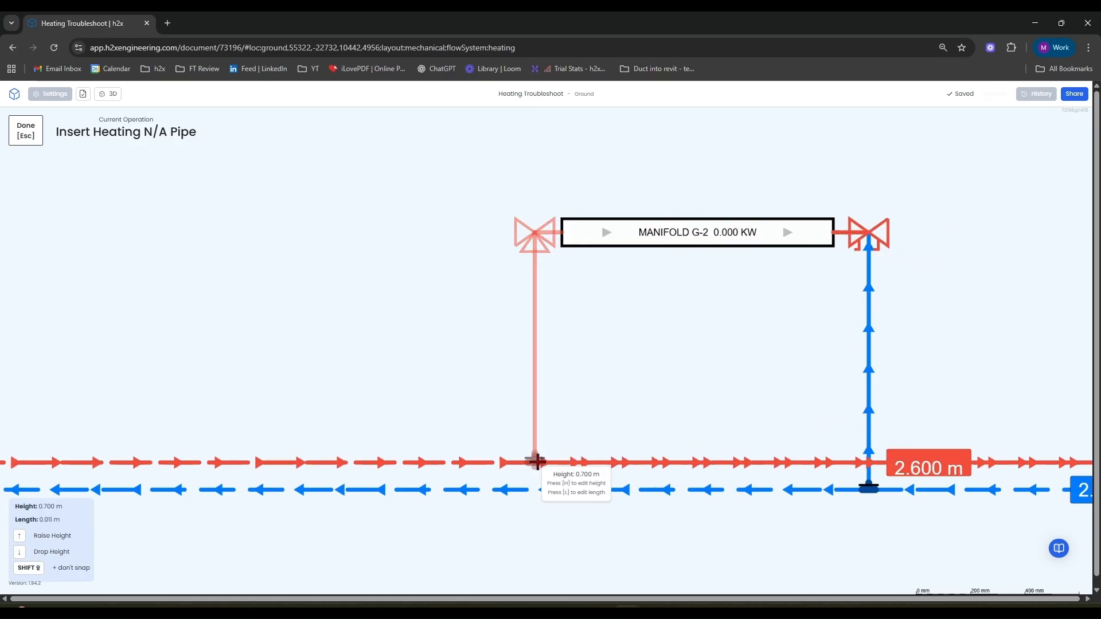
pyautogui.press('Escape')
# Reconnect the manifold's left riser so its lower end joins the main return pipe.
pyautogui.moveTo(539, 459); pyautogui.dragTo(539, 460)
pyautogui.click(605, 400)
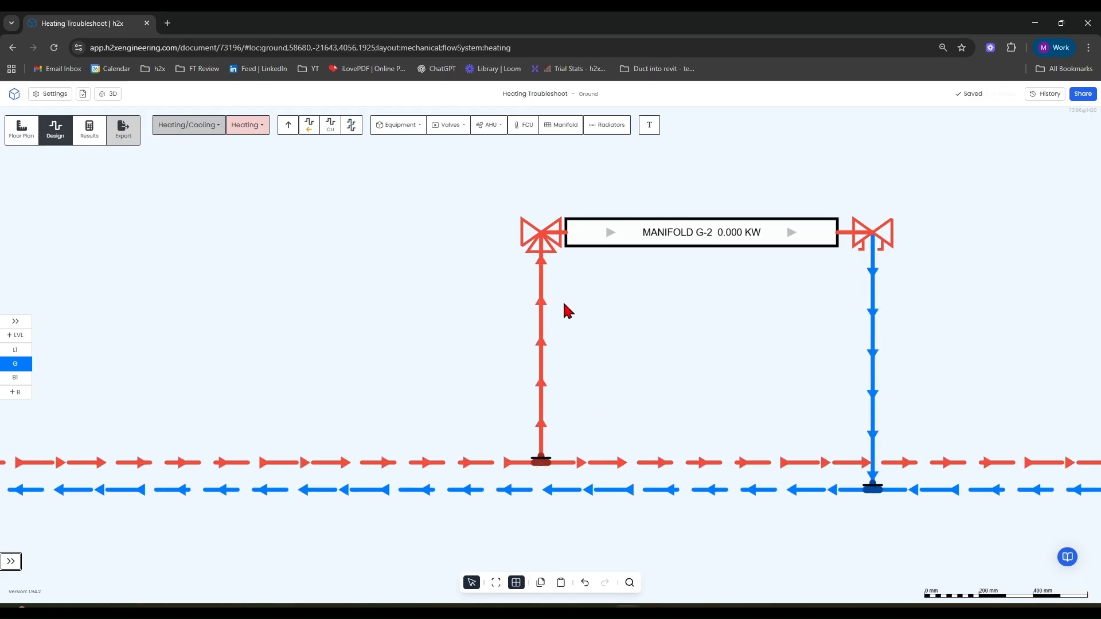
pyautogui.hotkey('ctrl', 'z')
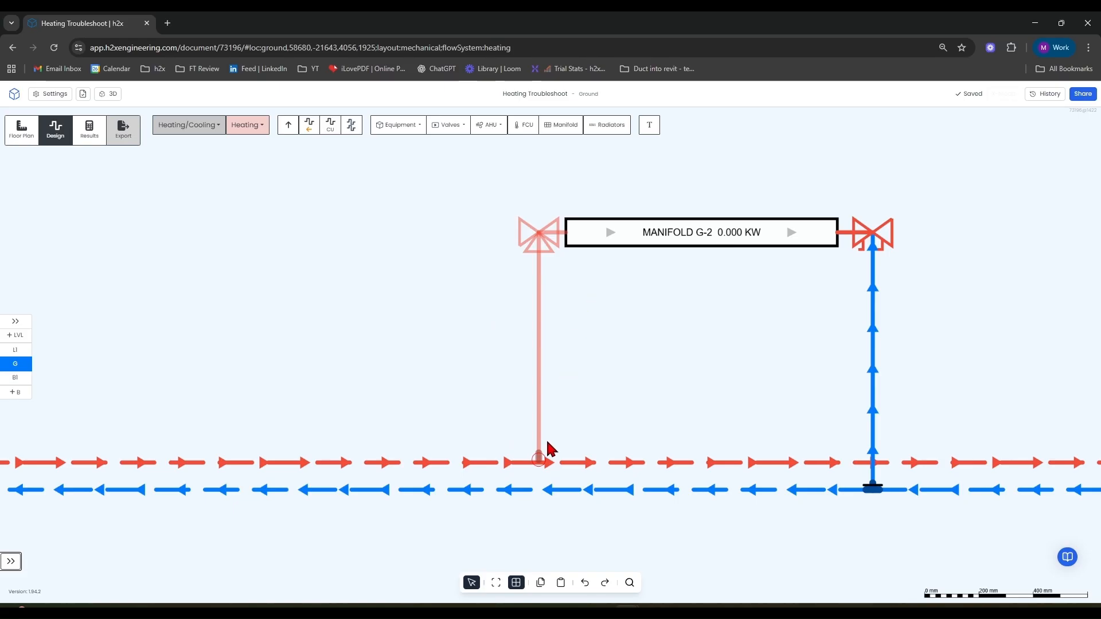
pyautogui.scroll(5, 542, 463)
pyautogui.moveTo(535, 467)
pyautogui.mouseDown()
pyautogui.moveTo(523, 396)
pyautogui.moveTo(529, 484)
pyautogui.mouseUp()
pyautogui.scroll(-5, 534, 424)
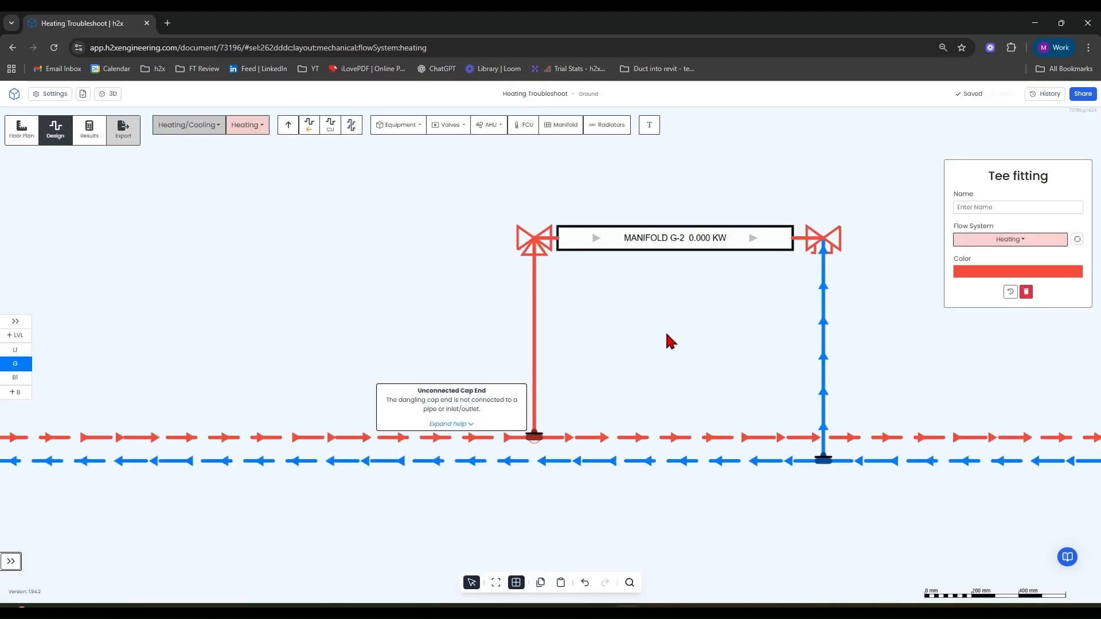
pyautogui.click(531, 434)
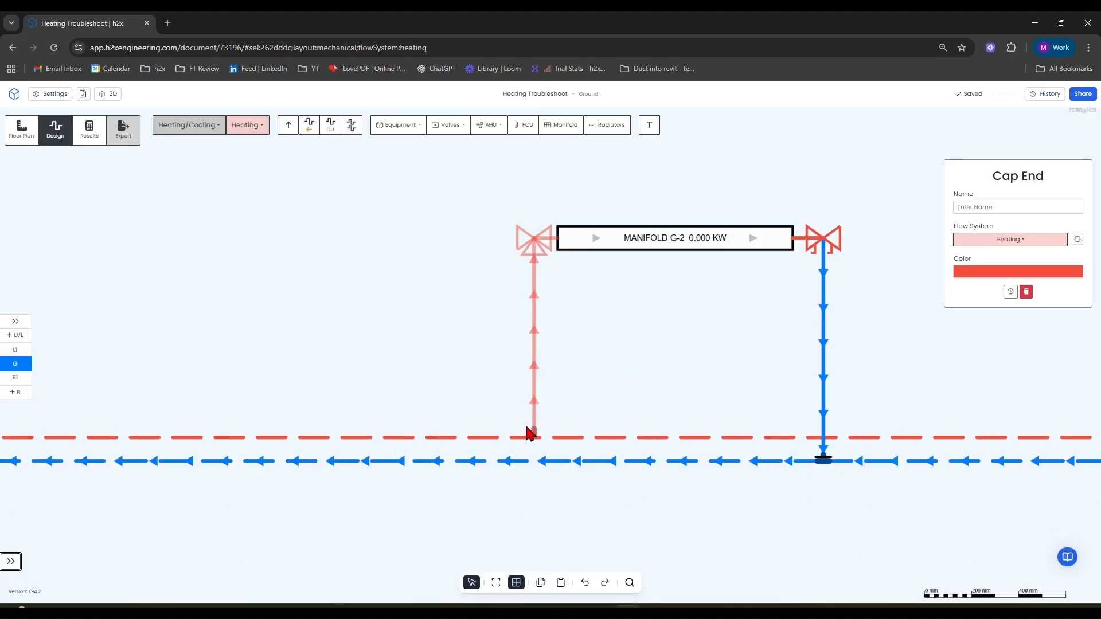
pyautogui.moveTo(534, 437); pyautogui.dragTo(535, 460)
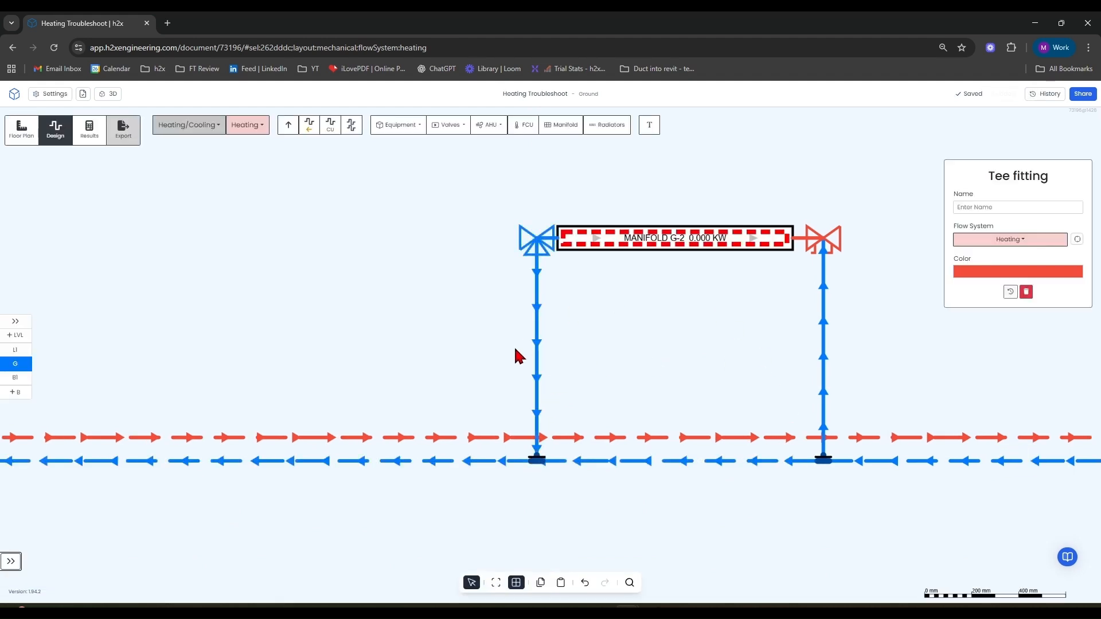
# Replace the manifold's right riser with a new pipe running from its right connection down to the main flow pipe.
pyautogui.moveTo(839, 312); pyautogui.dragTo(777, 372)
pyautogui.press('Delete')
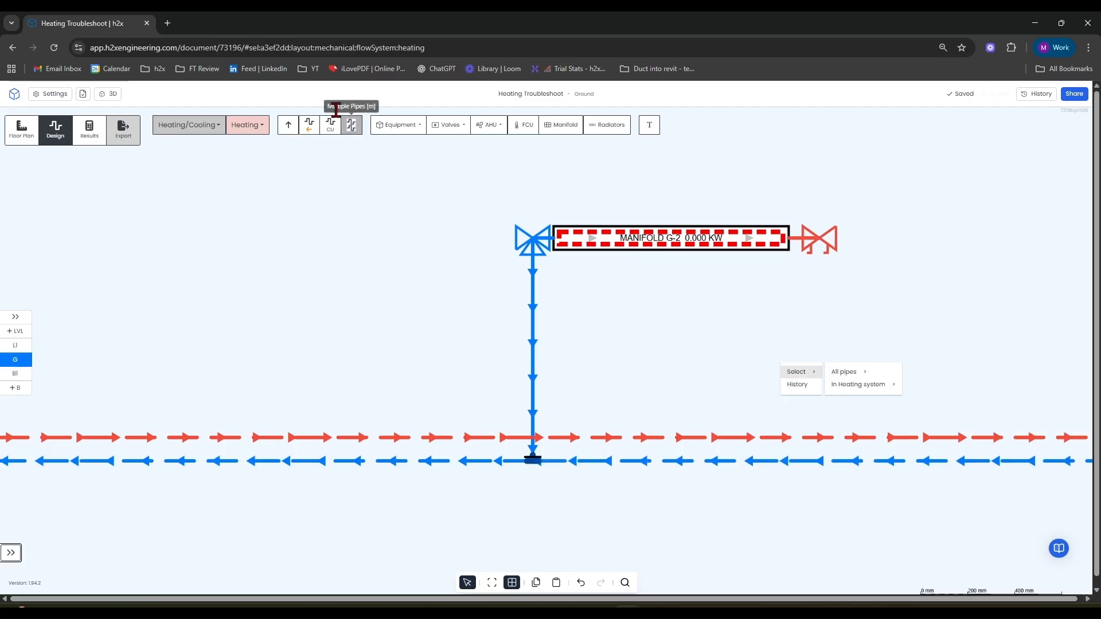
pyautogui.click(351, 124)
pyautogui.click(814, 259)
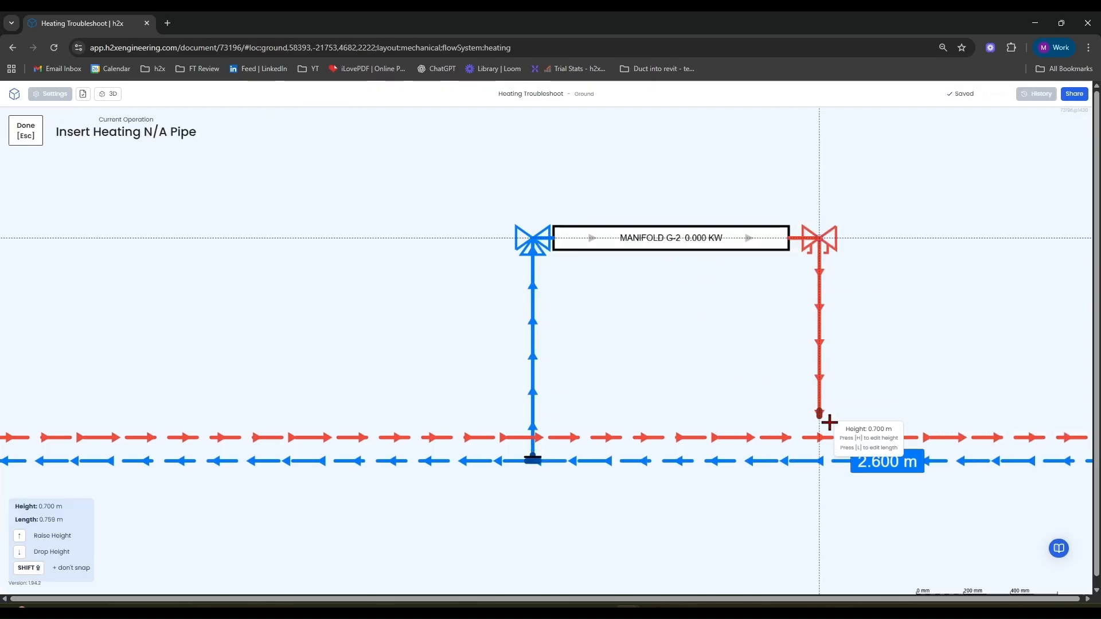
pyautogui.click(823, 437)
pyautogui.press('Escape')
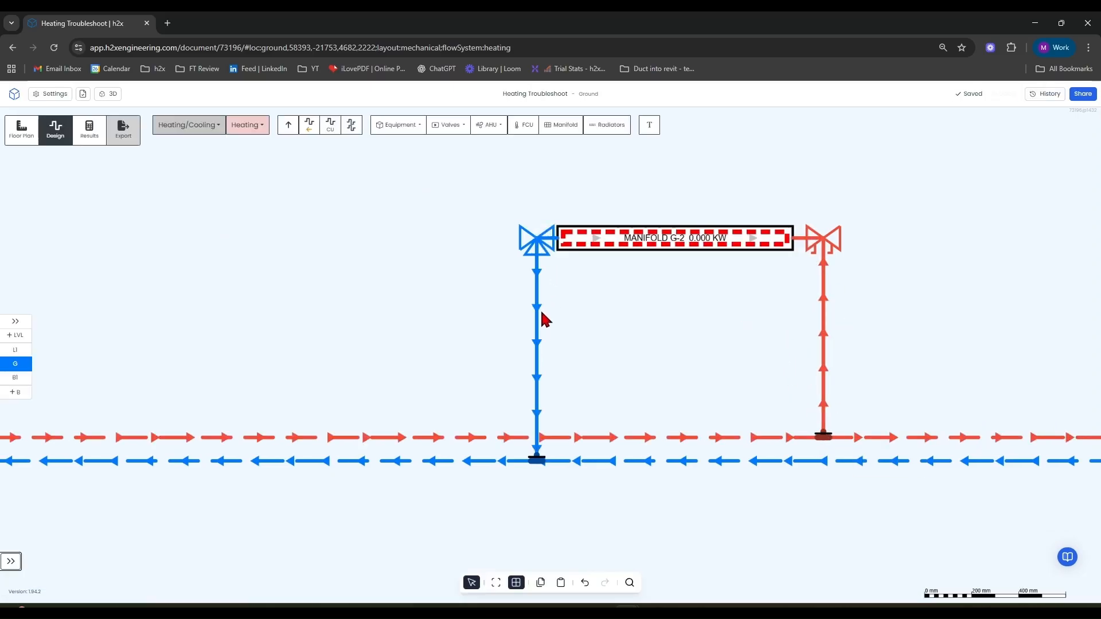
# Delete the manifold together with its two riser pipes.
pyautogui.moveTo(669, 300)
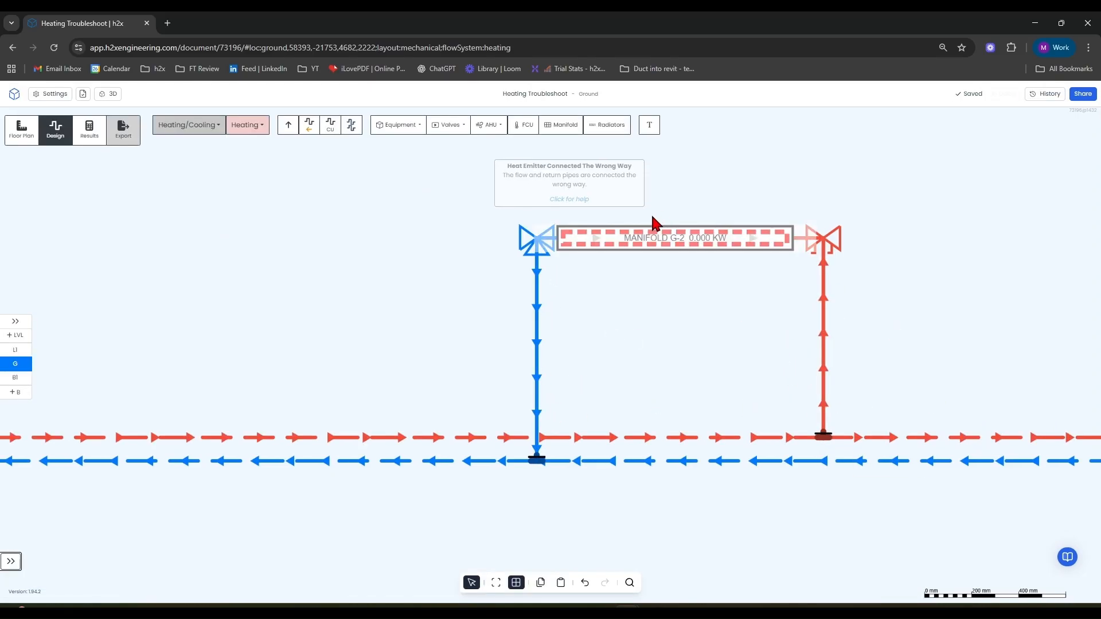
pyautogui.scroll(-5, 612, 247)
pyautogui.moveTo(746, 206); pyautogui.dragTo(556, 278, button='right')
pyautogui.press('Delete')
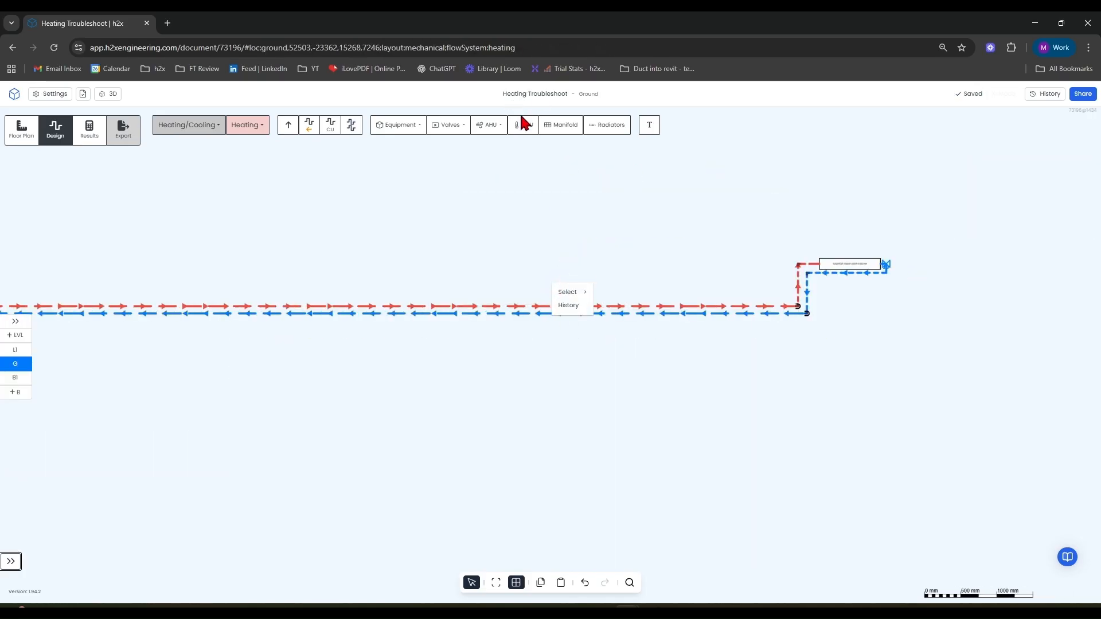
pyautogui.click(526, 127)
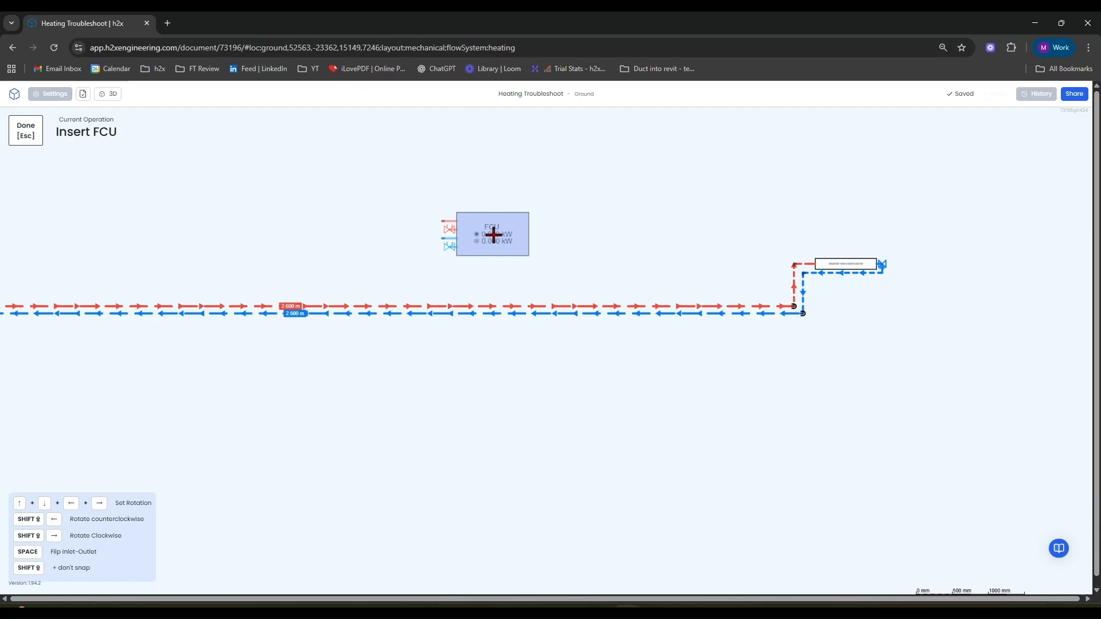
pyautogui.press('Escape')
pyautogui.click(491, 125)
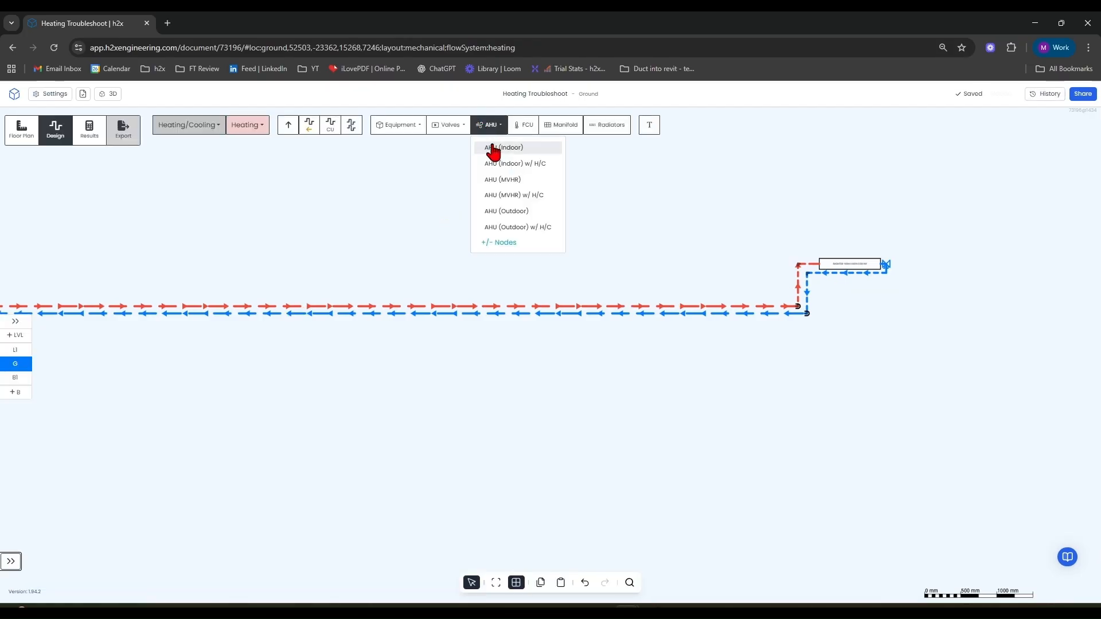
pyautogui.click(504, 228)
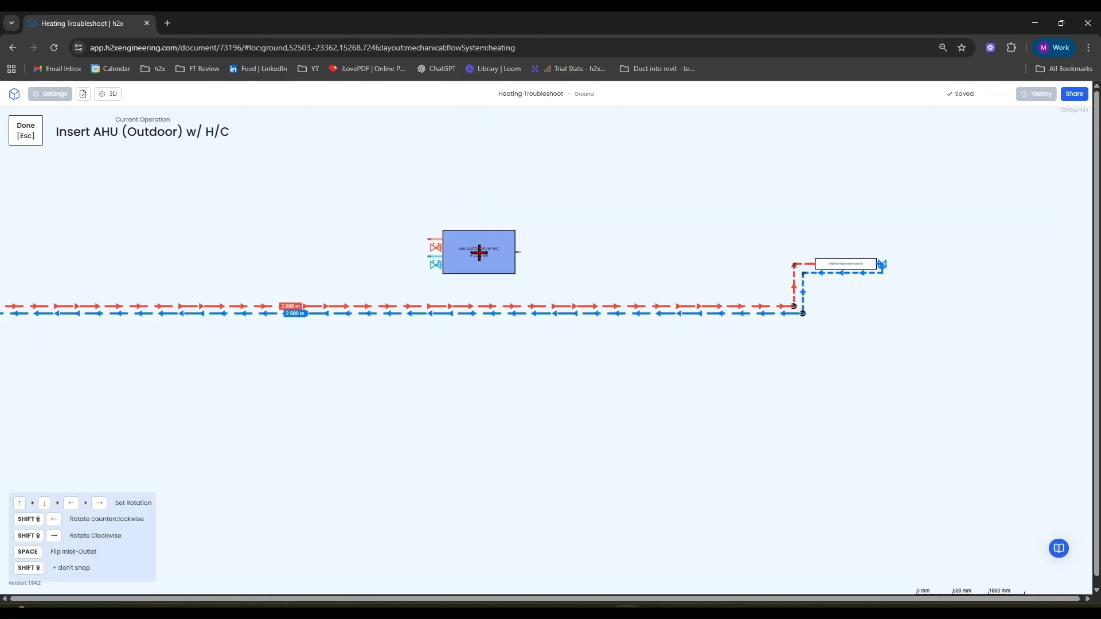
pyautogui.press('Escape')
# Delete the whole demonstration system: heat pump, flow and return mains and radiator.
pyautogui.scroll(-5, 490, 241)
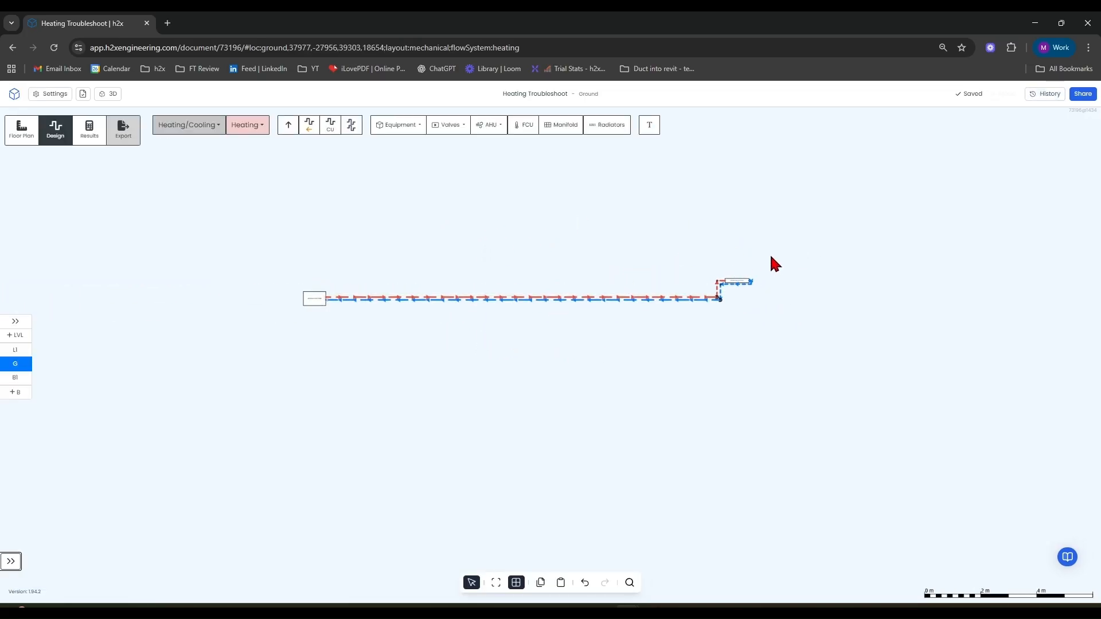
pyautogui.moveTo(770, 253); pyautogui.dragTo(242, 370, button='right')
pyautogui.press('Delete')
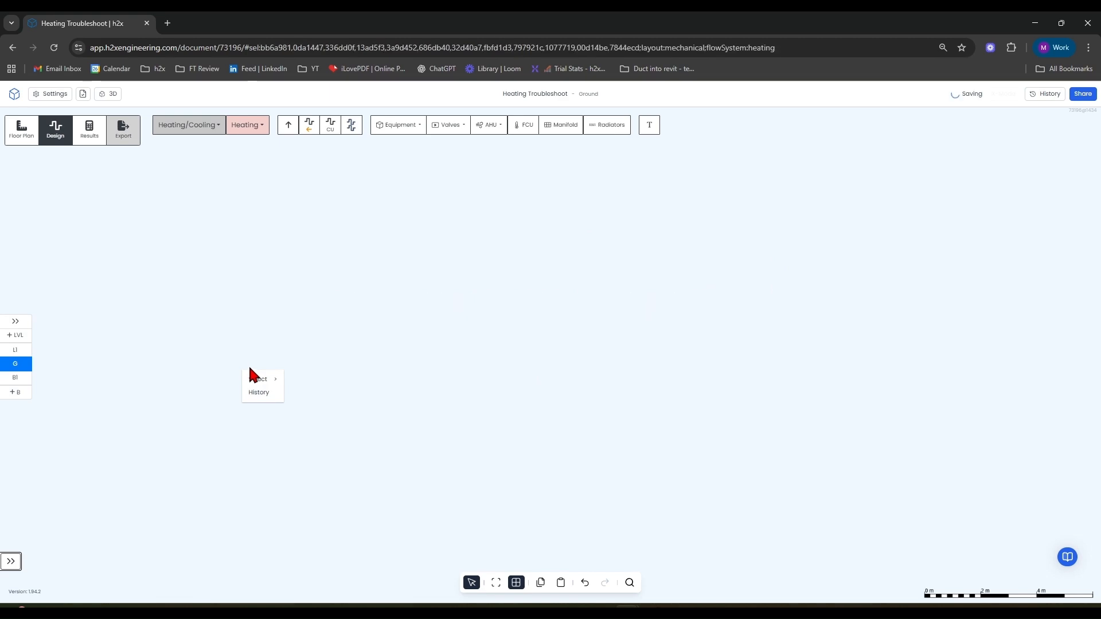
# Examine the heating pipework on the house floor plan around the radiators and the DHW cylinder.
pyautogui.scroll(-5, 242, 331)
pyautogui.moveTo(261, 324); pyautogui.dragTo(648, 254)
pyautogui.scroll(4, 353, 422)
pyautogui.scroll(10, 711, 412)
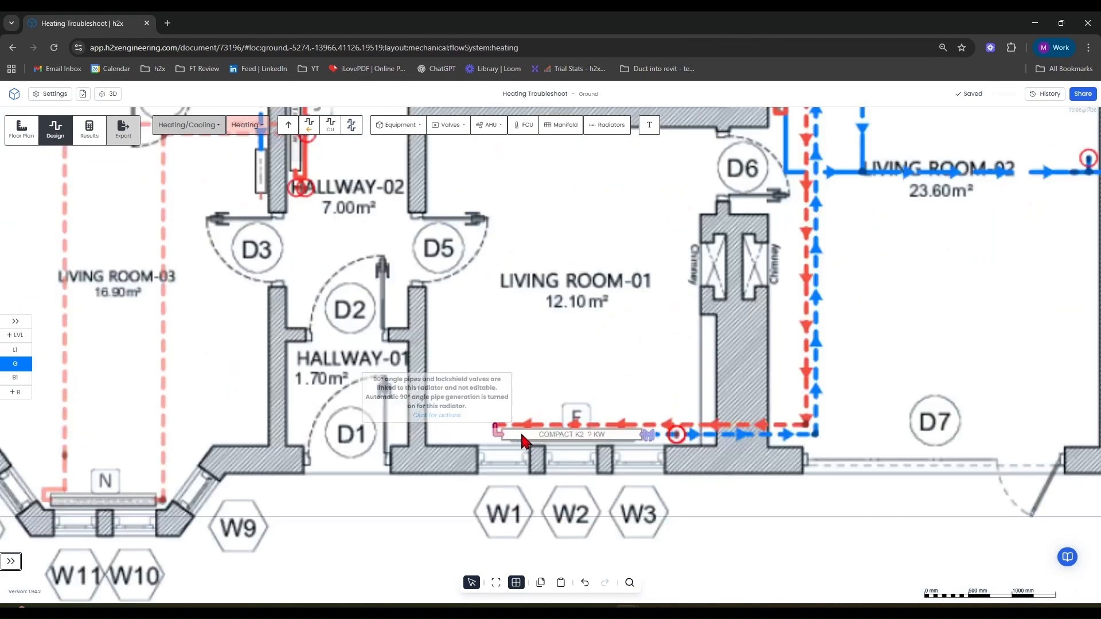
pyautogui.scroll(1, 581, 446)
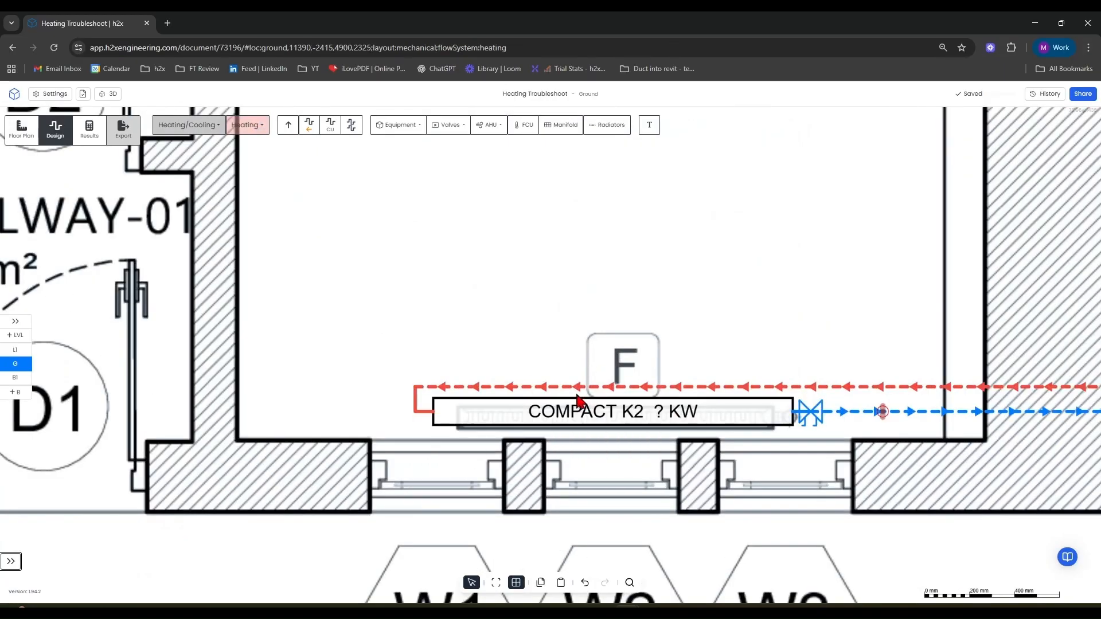
pyautogui.scroll(-4, 585, 401)
pyautogui.scroll(-6, 579, 398)
pyautogui.scroll(8, 711, 321)
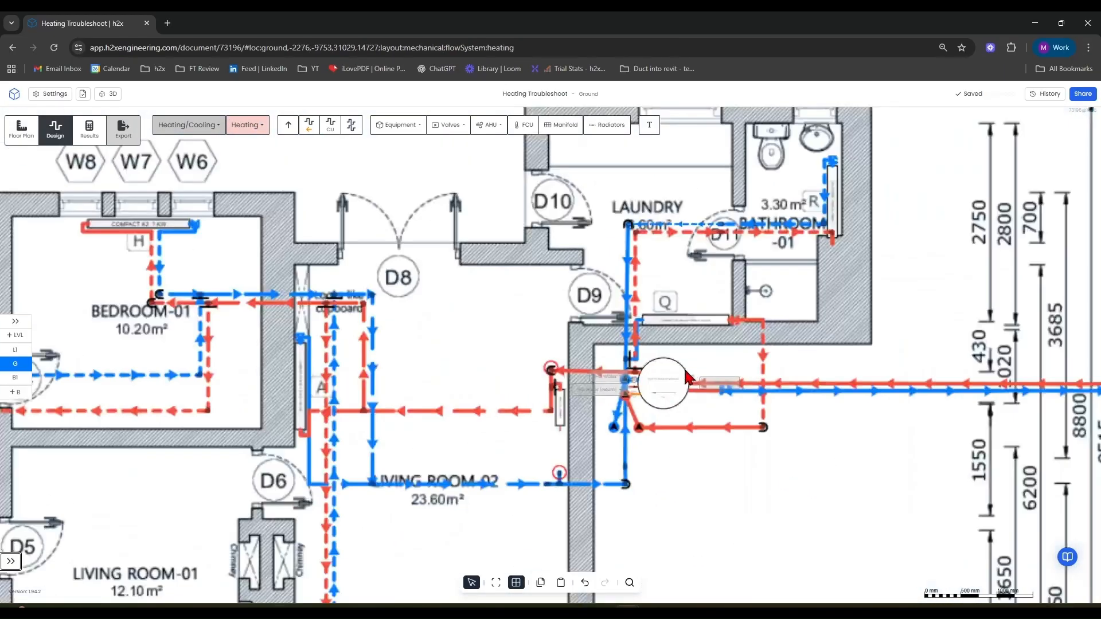
pyautogui.scroll(3, 704, 304)
pyautogui.scroll(-3, 590, 288)
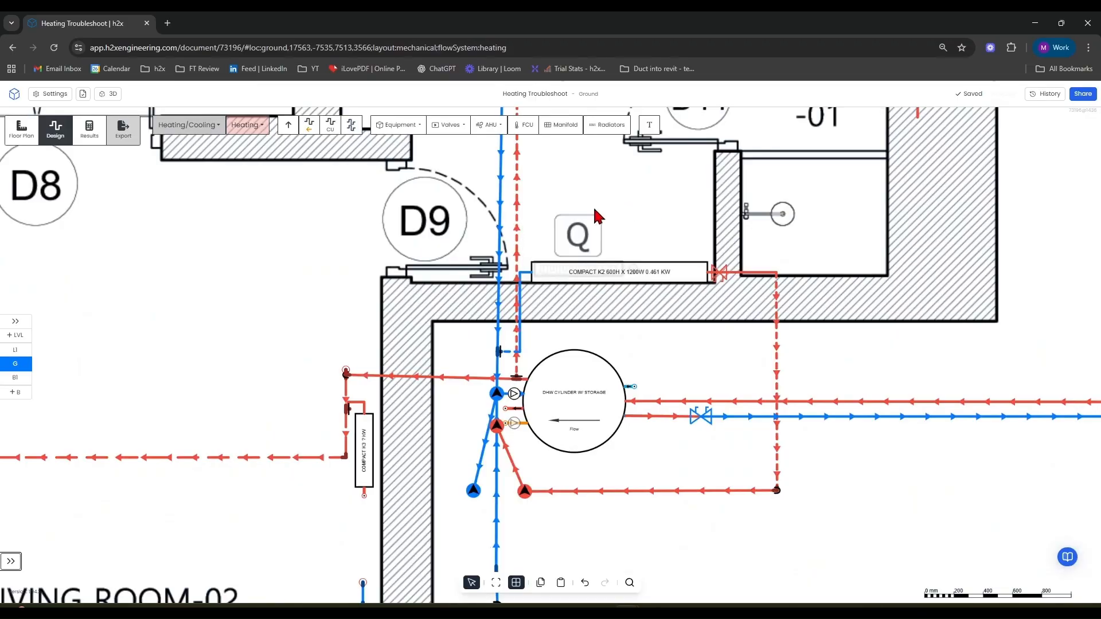
pyautogui.scroll(3, 642, 274)
pyautogui.scroll(-8, 573, 248)
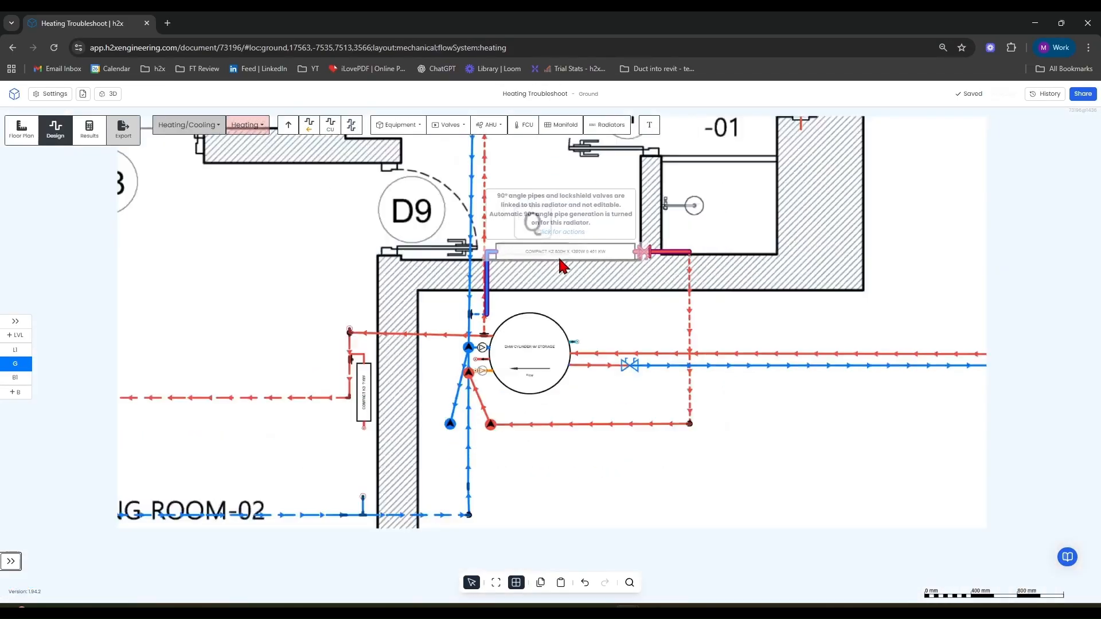
pyautogui.scroll(-2, 505, 293)
pyautogui.scroll(6, 505, 292)
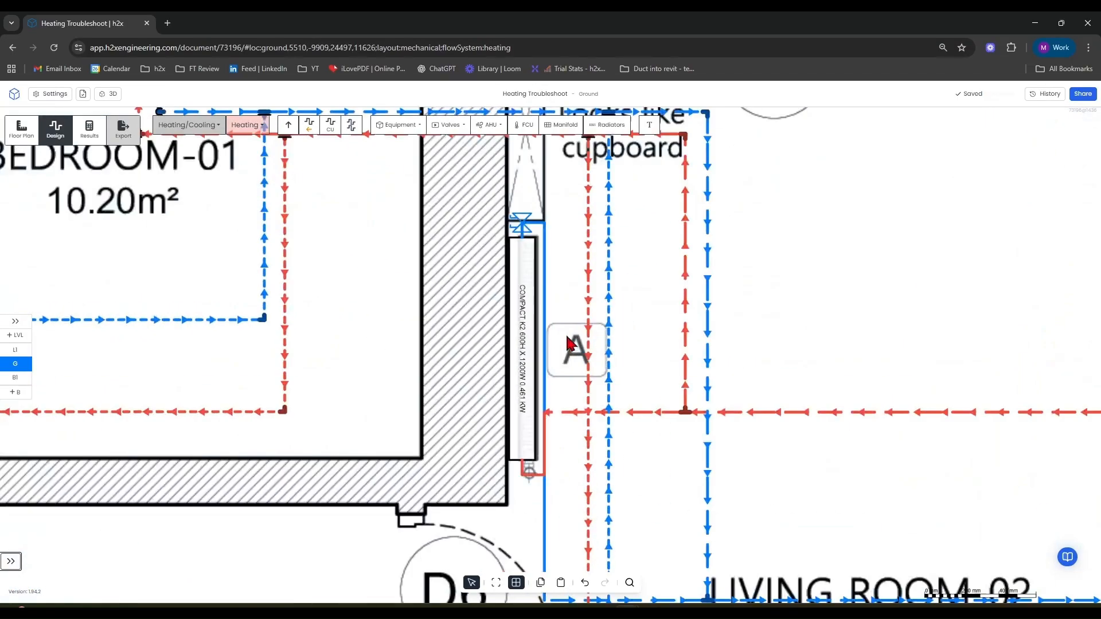
pyautogui.scroll(-5, 571, 346)
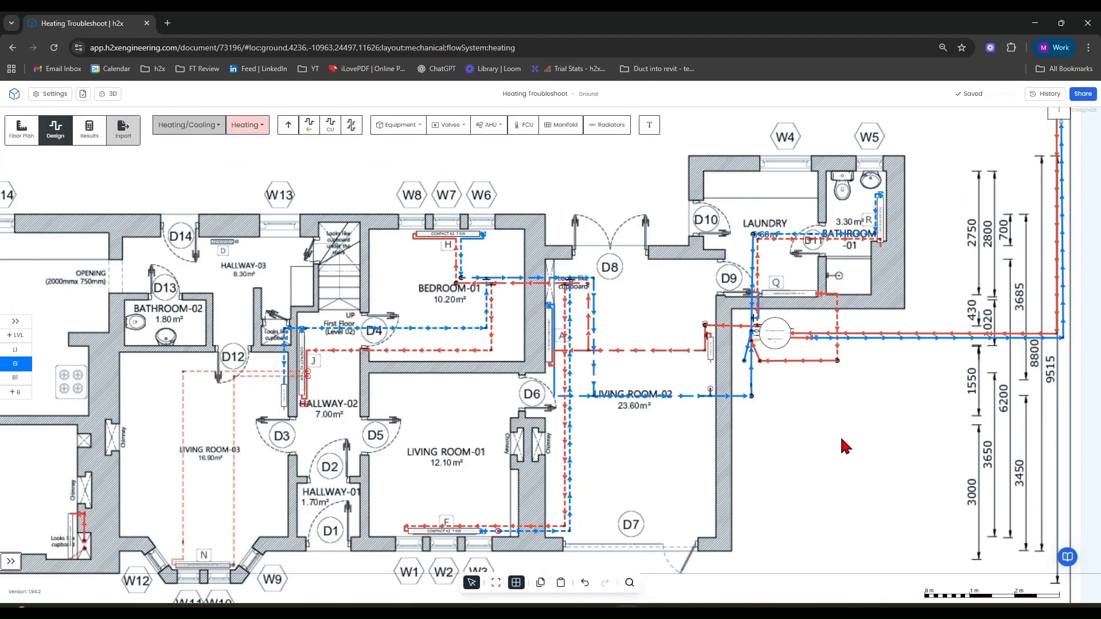
pyautogui.moveTo(824, 435); pyautogui.dragTo(629, 432)
pyautogui.moveTo(722, 430); pyautogui.dragTo(627, 463)
pyautogui.moveTo(946, 418); pyautogui.dragTo(810, 453)
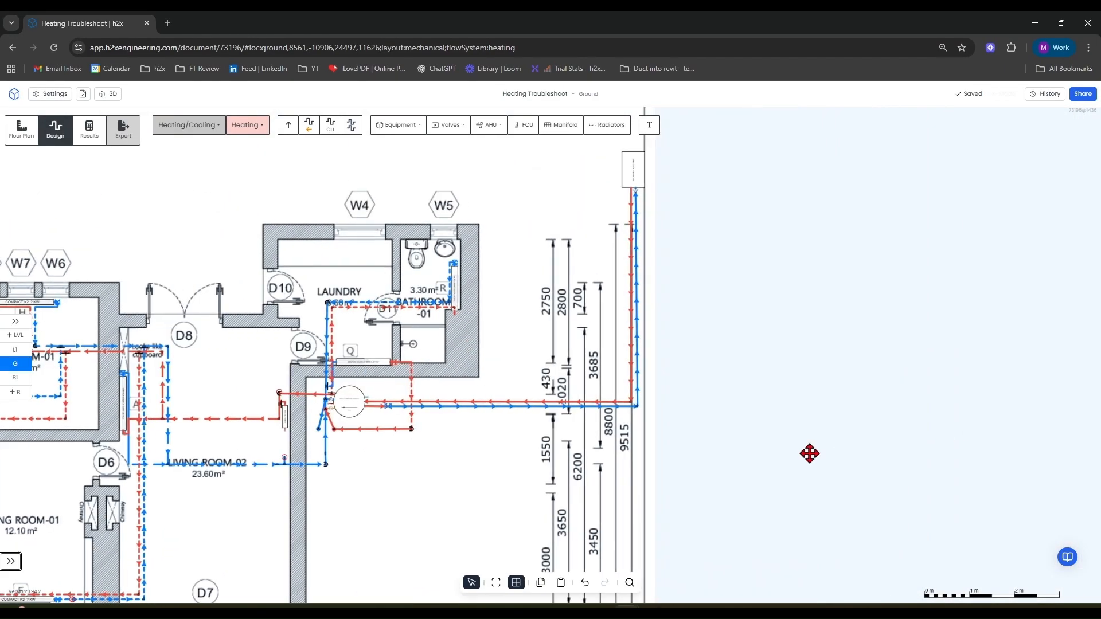
pyautogui.scroll(6, 644, 178)
pyautogui.scroll(-3, 642, 177)
pyautogui.moveTo(748, 481); pyautogui.dragTo(835, 238)
pyautogui.moveTo(629, 428); pyautogui.dragTo(845, 446)
pyautogui.moveTo(425, 556); pyautogui.dragTo(519, 523)
pyautogui.scroll(3, 457, 408)
pyautogui.scroll(2, 458, 413)
# Move the DHW cylinder slightly to the right.
pyautogui.click(407, 327)
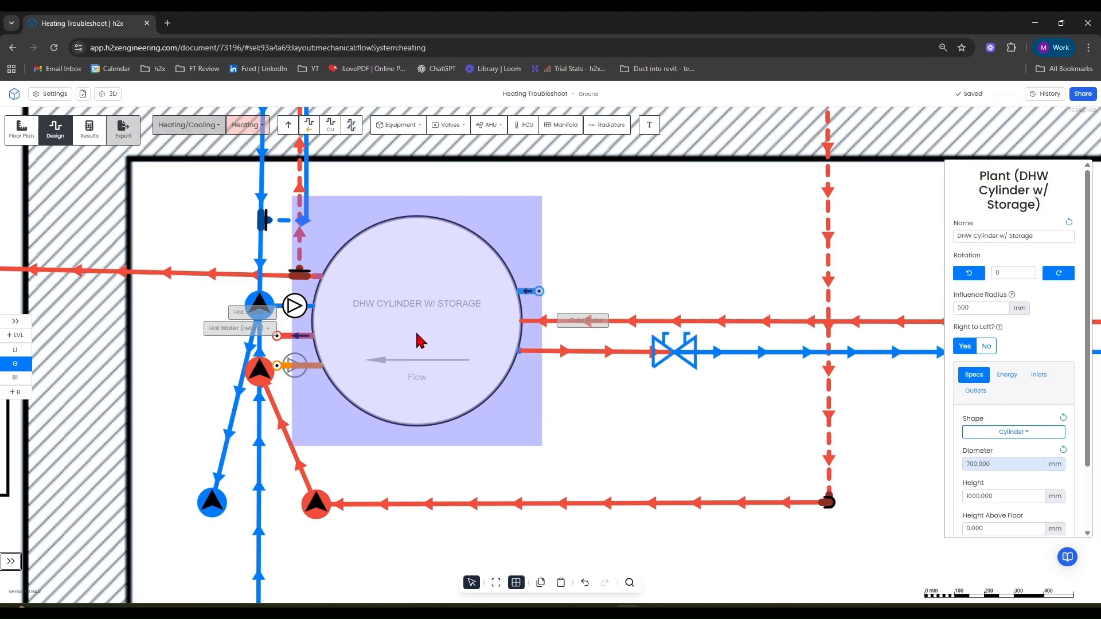
pyautogui.scroll(-1, 422, 340)
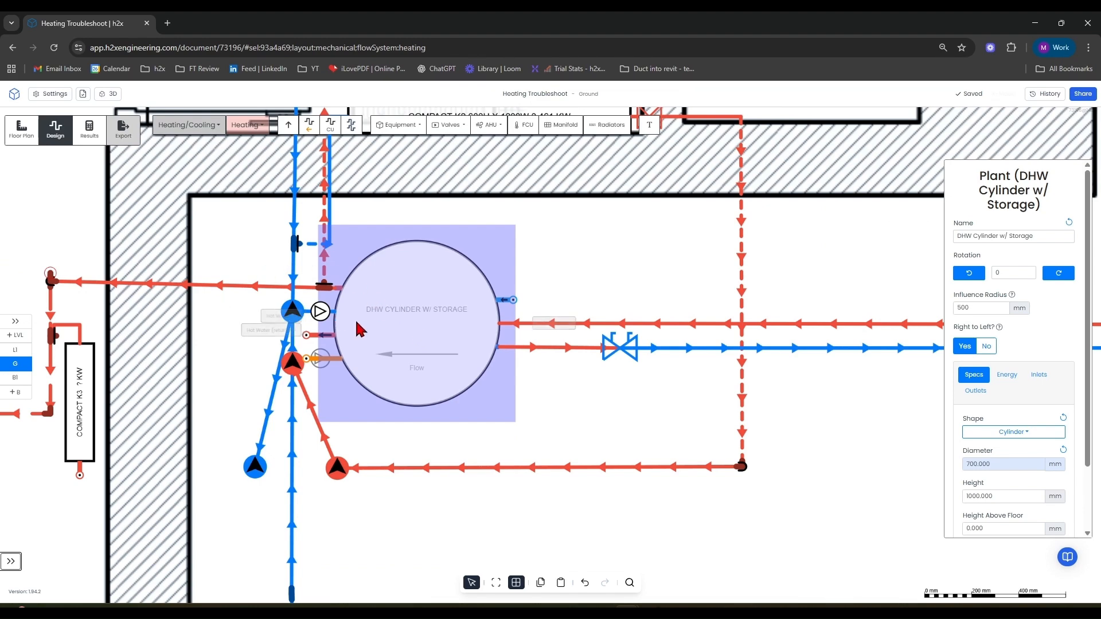
pyautogui.moveTo(409, 327); pyautogui.dragTo(433, 326)
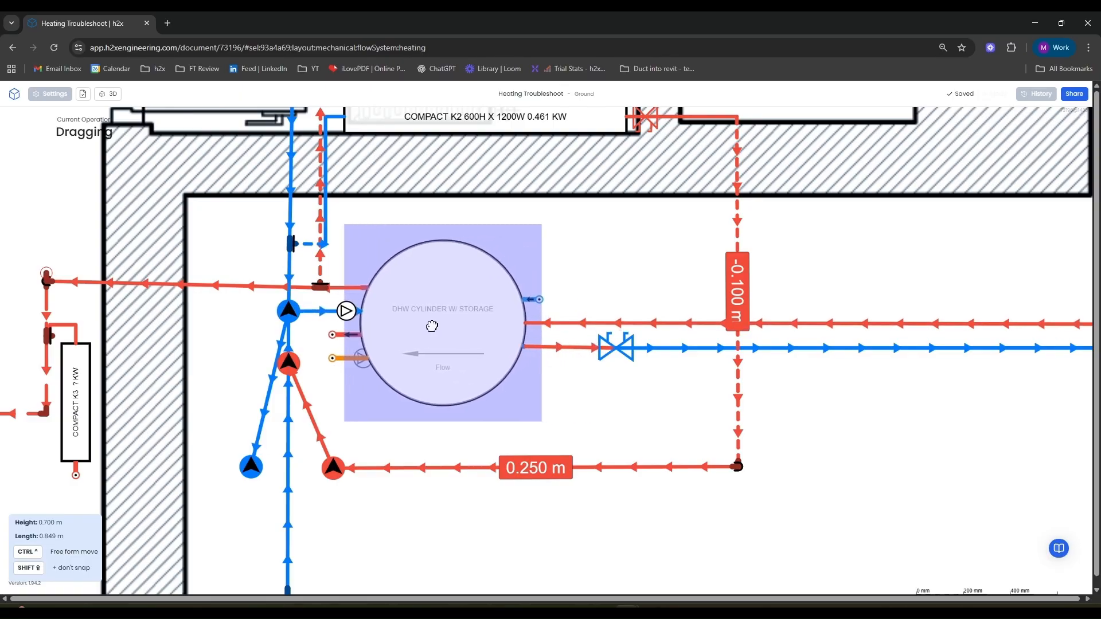
# Connect the dangling return pipe cap end to the lower connection of the Living Room-02 radiator.
pyautogui.moveTo(310, 238); pyautogui.dragTo(351, 197)
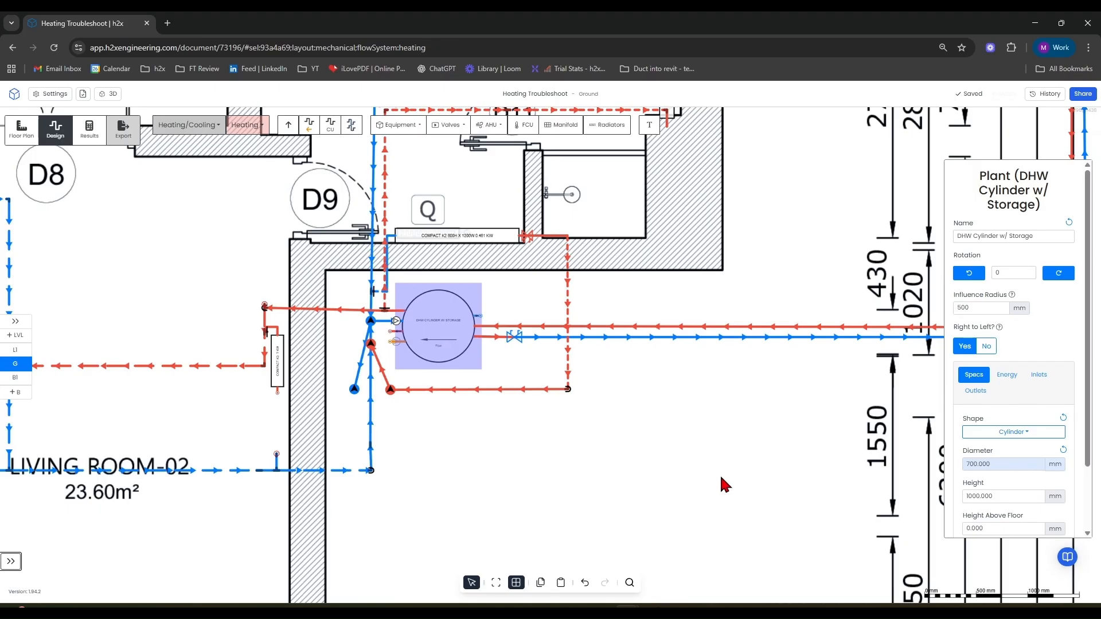
pyautogui.click(545, 419)
pyautogui.scroll(1, 735, 497)
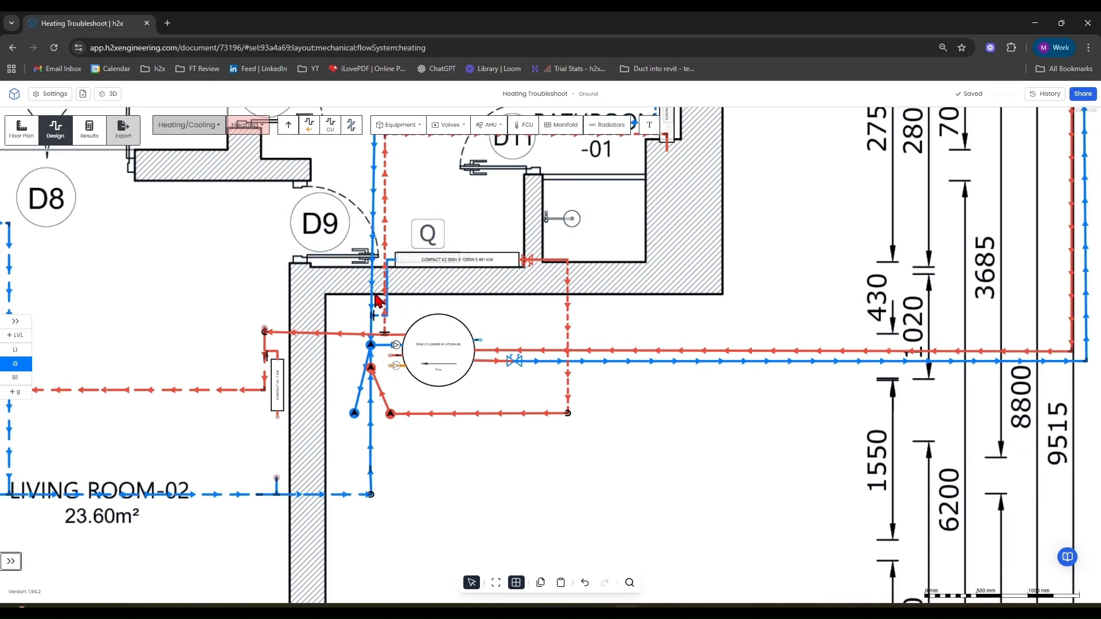
pyautogui.moveTo(607, 401); pyautogui.dragTo(609, 405, button='middle')
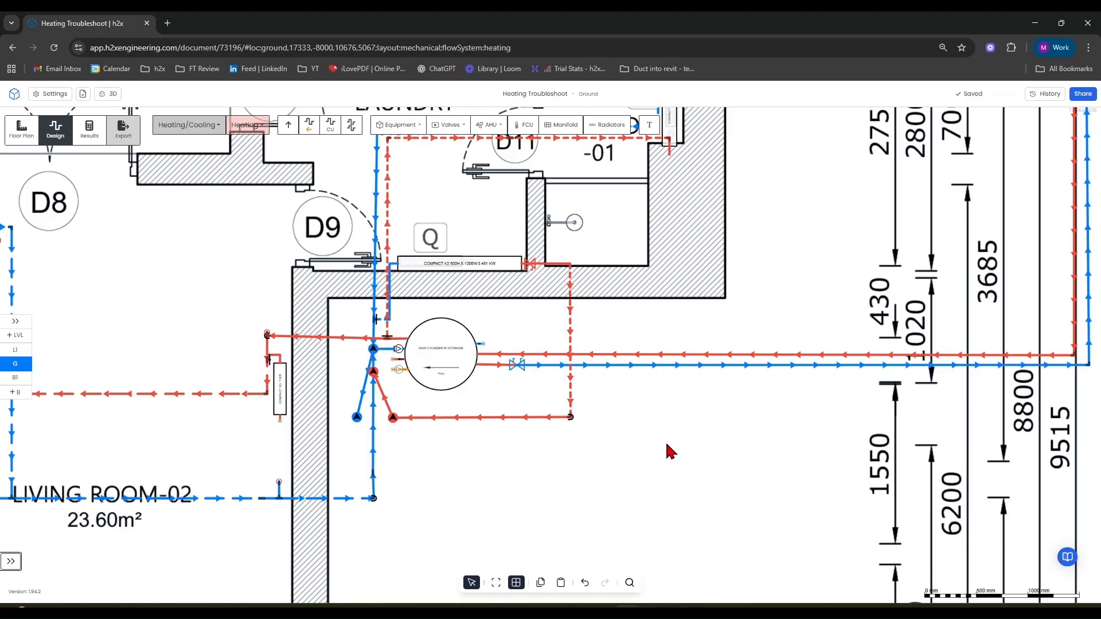
pyautogui.moveTo(617, 480); pyautogui.dragTo(827, 434, button='middle')
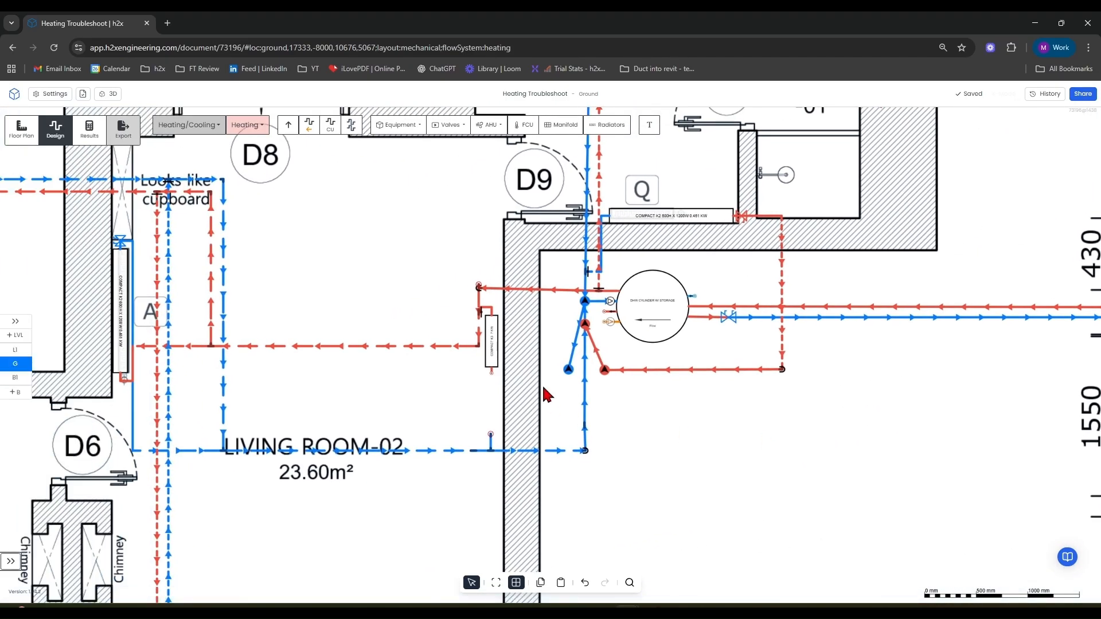
pyautogui.scroll(5, 494, 349)
pyautogui.scroll(-5, 495, 355)
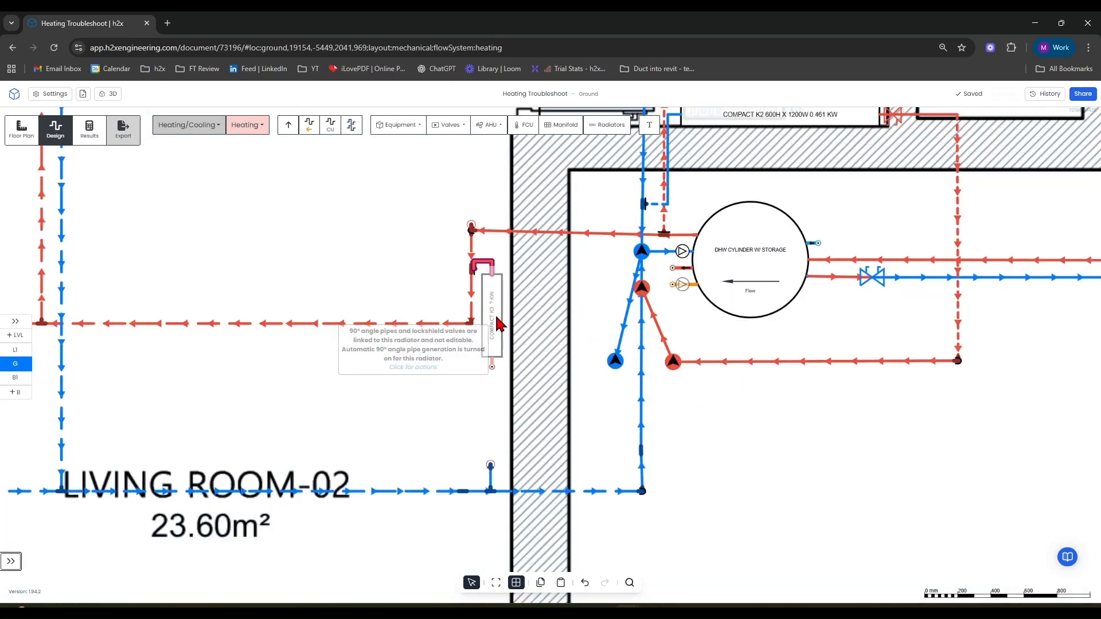
pyautogui.scroll(5, 491, 453)
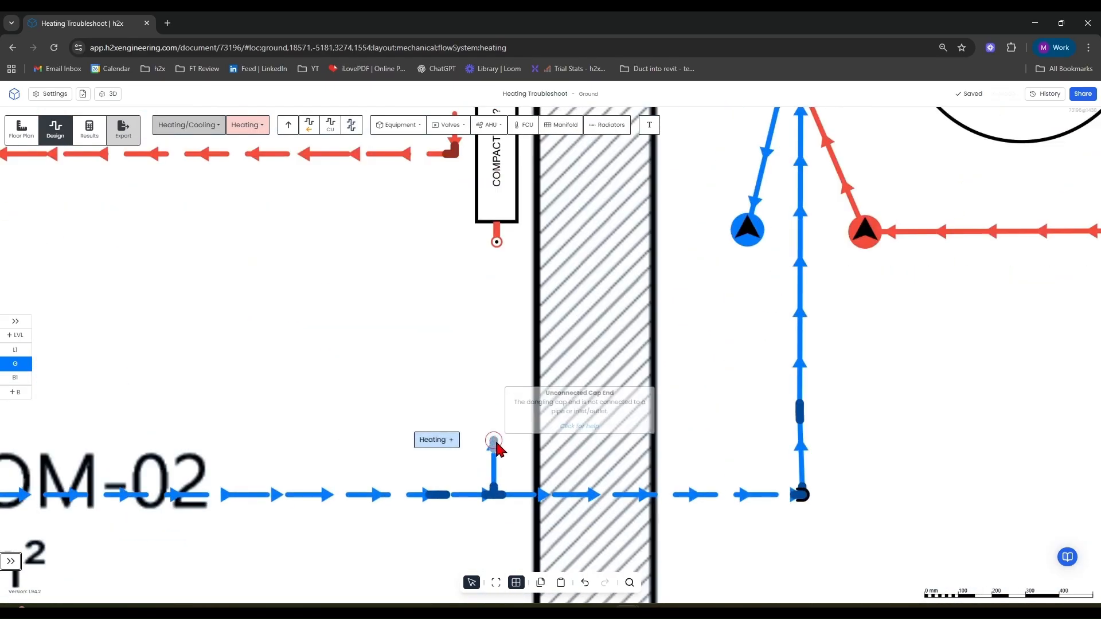
pyautogui.moveTo(493, 445); pyautogui.dragTo(502, 176)
pyautogui.moveTo(571, 310); pyautogui.dragTo(508, 331)
pyautogui.scroll(-5, 550, 314)
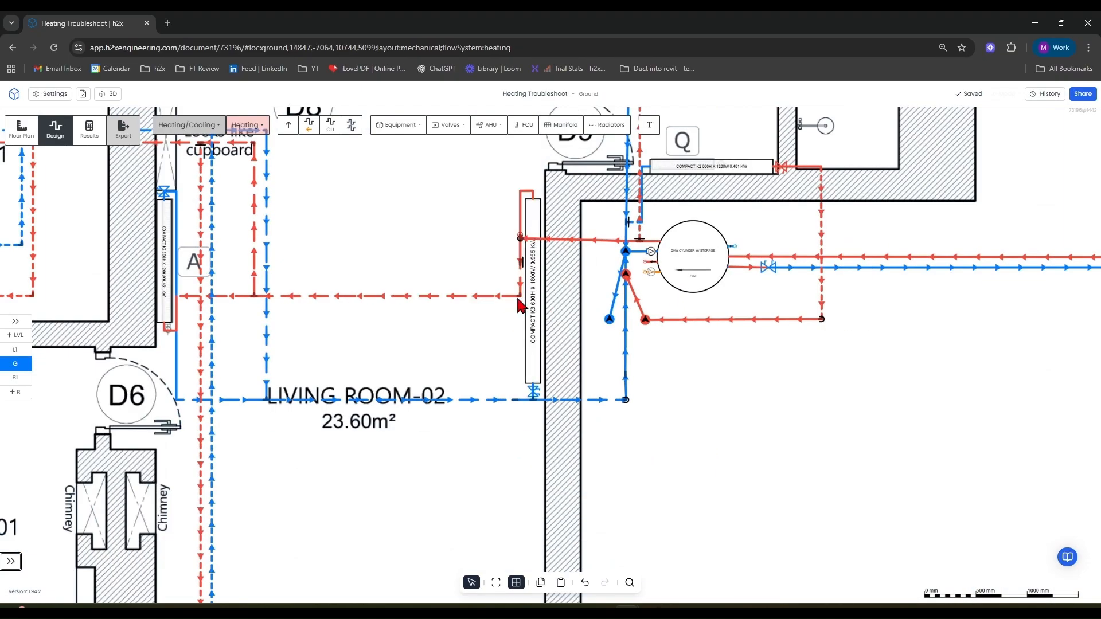
# Inspect the Living Room-02 radiator's properties.
pyautogui.moveTo(545, 292); pyautogui.dragTo(536, 295)
pyautogui.scroll(-3, 1020, 457)
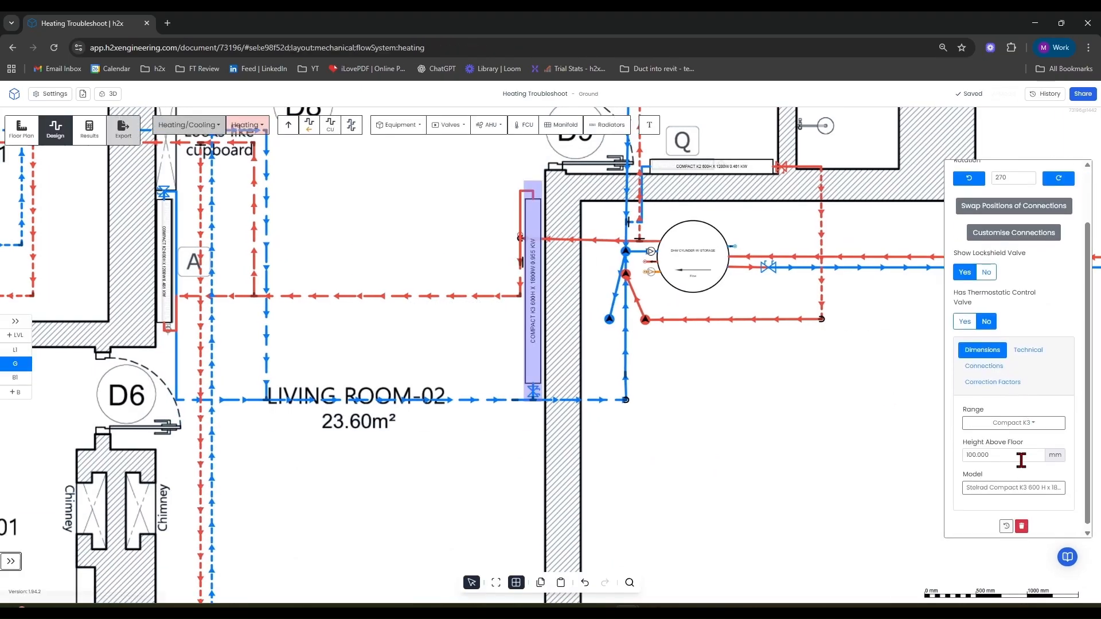
pyautogui.click(709, 457)
pyautogui.scroll(2, 733, 308)
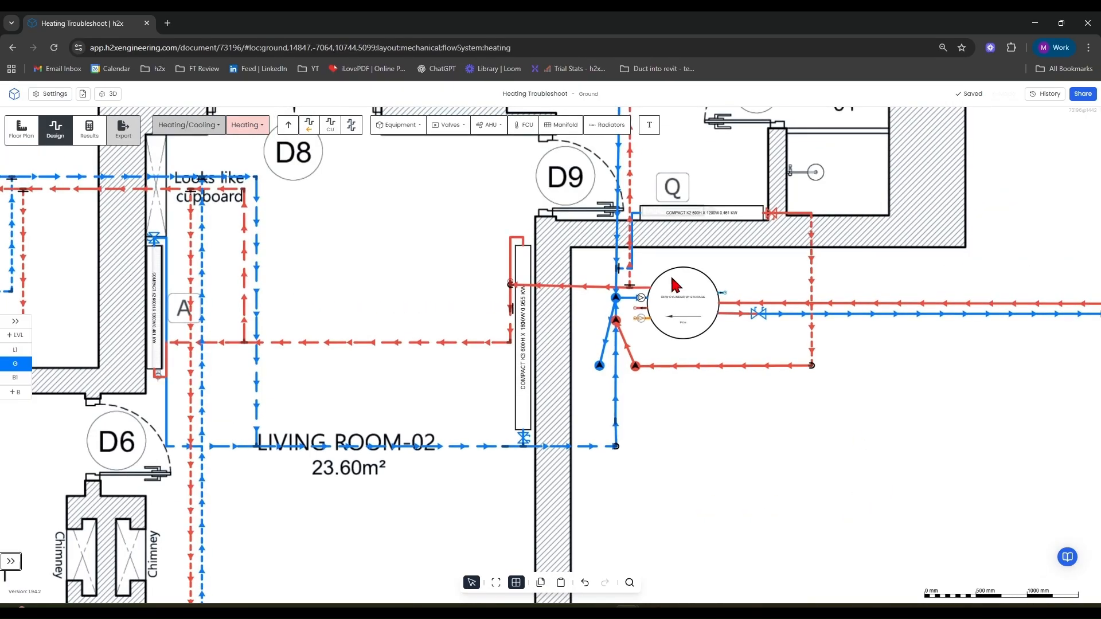
pyautogui.scroll(-2, 770, 517)
pyautogui.hscroll(-2, 770, 518)
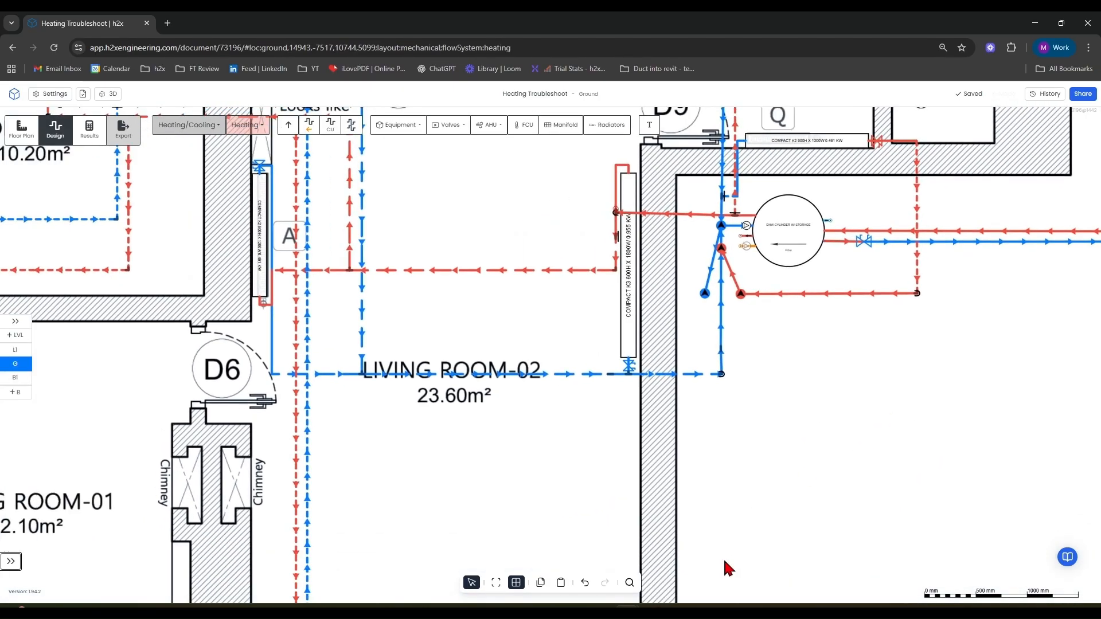
# Insert a Stelrad Compact K2 radiator sized by height at 900 mm against the wall near door D7.
pyautogui.click(618, 131)
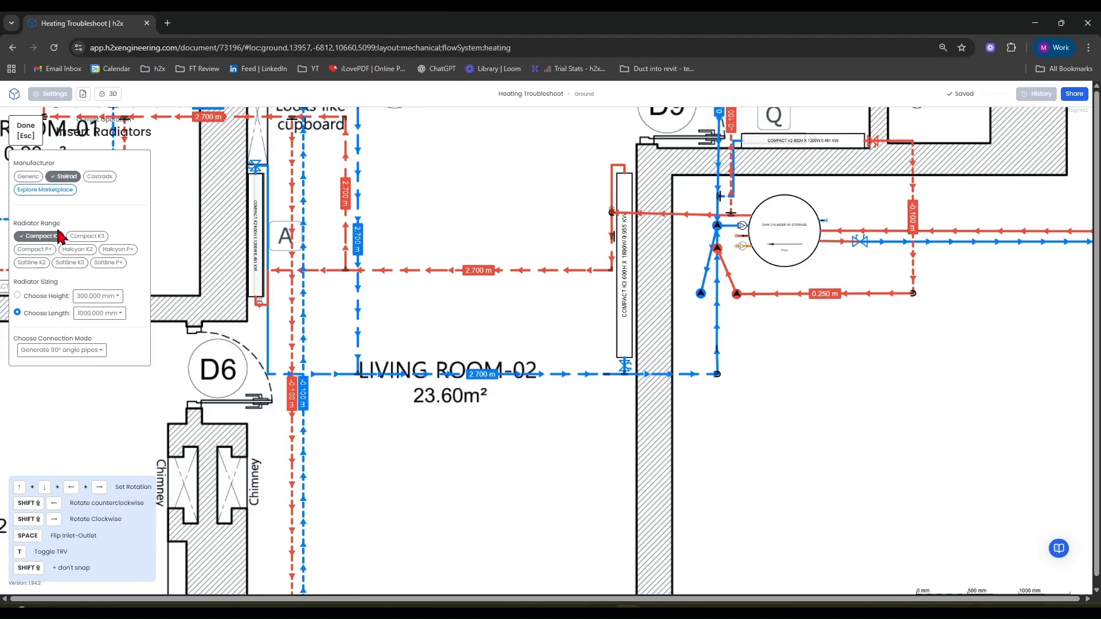
pyautogui.click(86, 300)
pyautogui.click(88, 280)
pyautogui.moveTo(538, 452); pyautogui.dragTo(467, 258, button='middle')
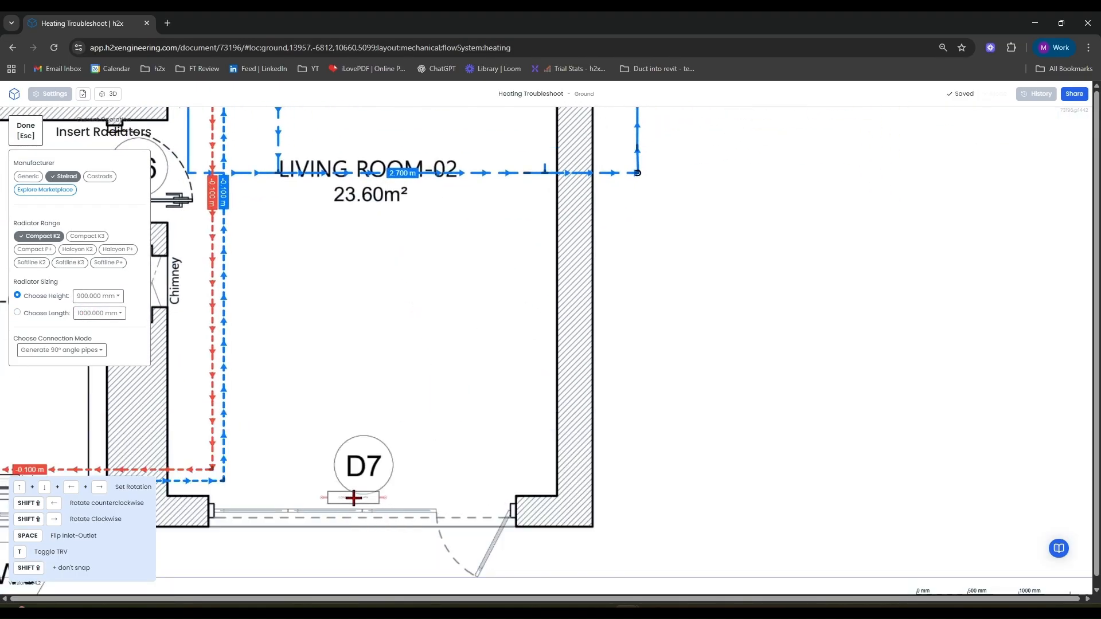
pyautogui.scroll(3, 510, 440)
pyautogui.scroll(1, 565, 400)
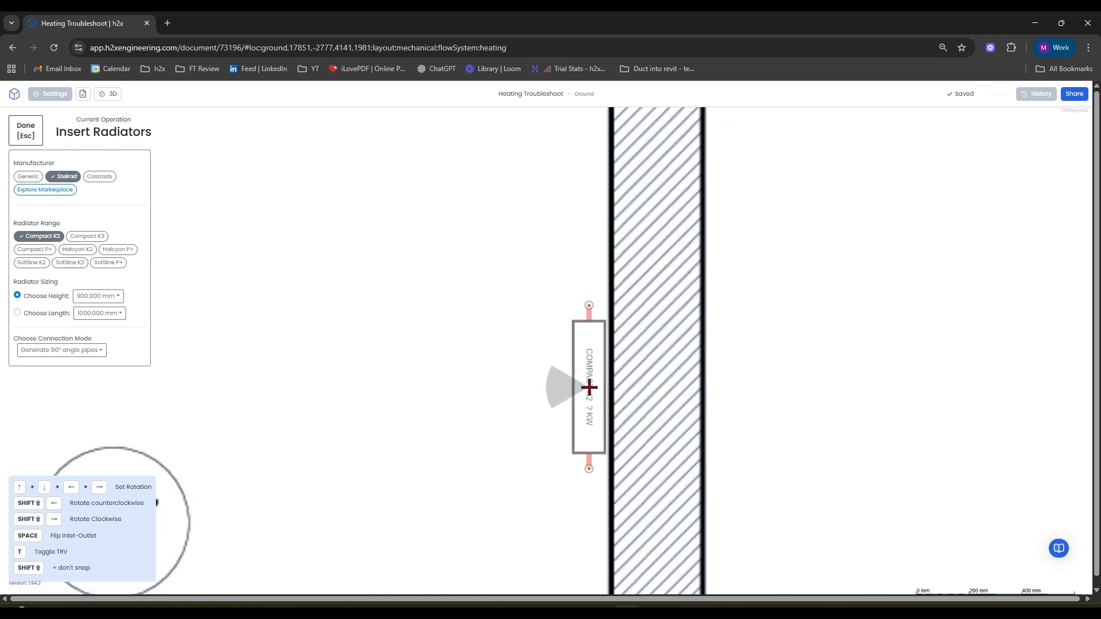
pyautogui.click(589, 388)
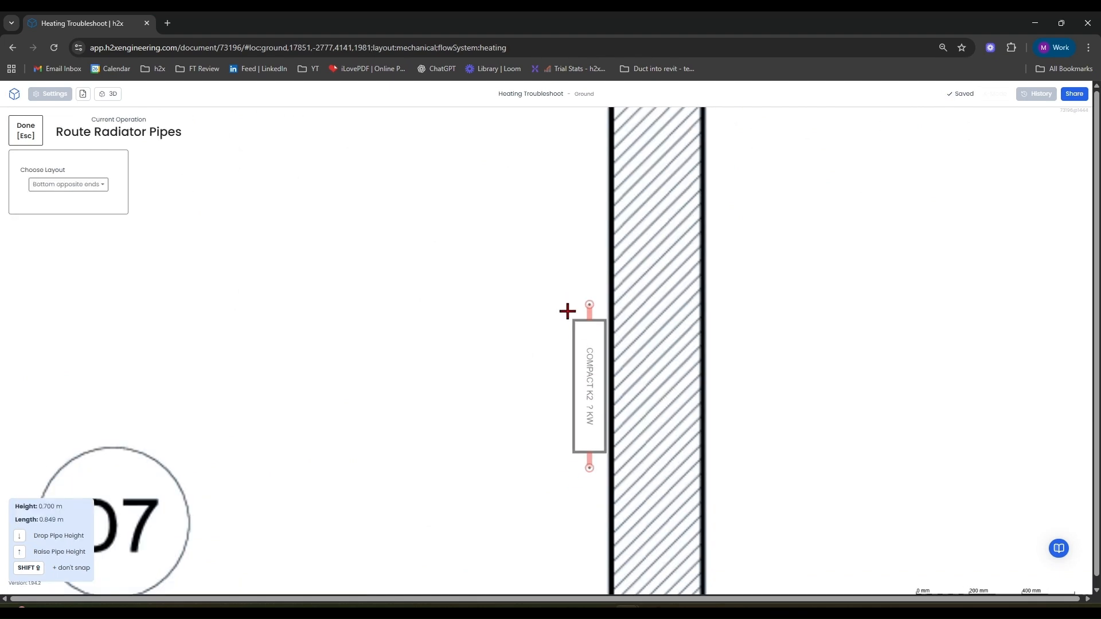
# Browse the Compact K2 model list for the radiator near door D7.
pyautogui.press('Escape')
pyautogui.moveTo(694, 393); pyautogui.dragTo(508, 309)
pyautogui.moveTo(378, 307)
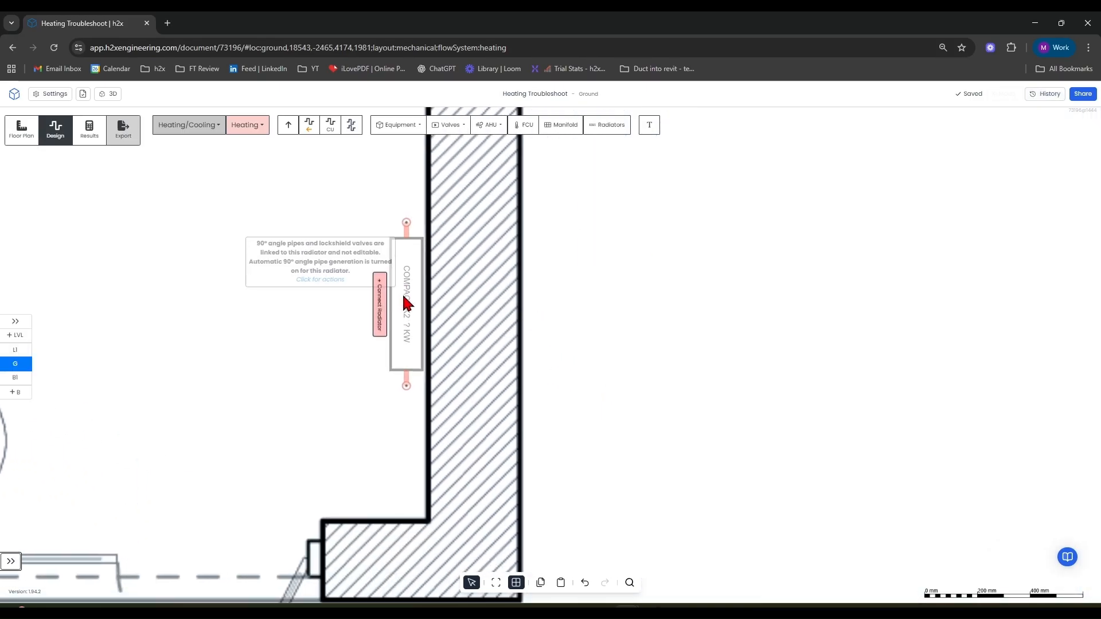
pyautogui.click(407, 302)
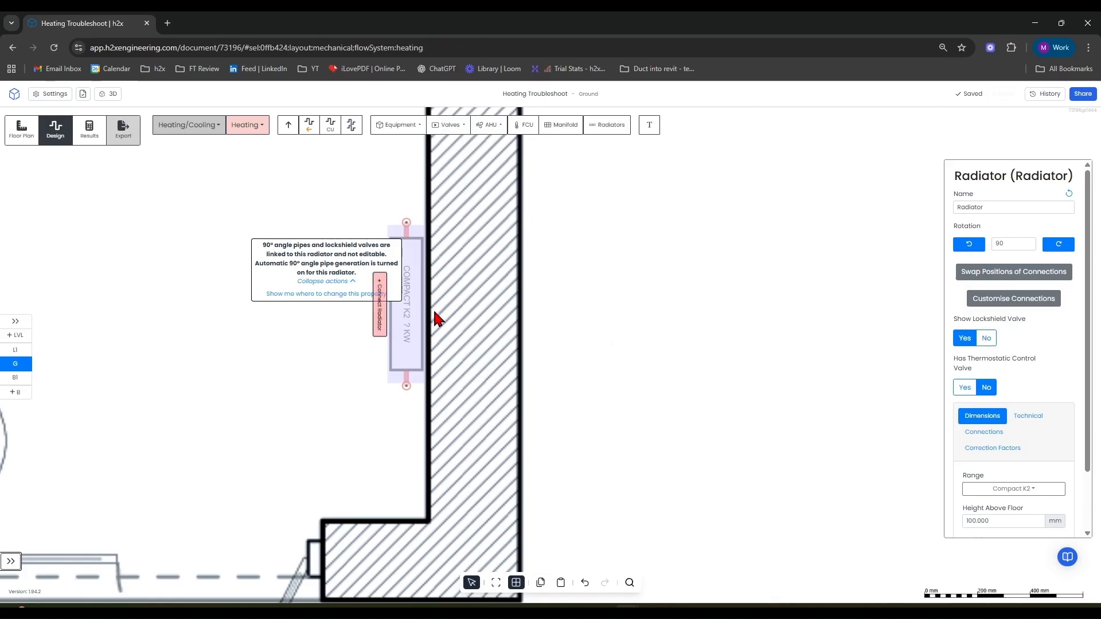
pyautogui.scroll(-1, 1027, 470)
pyautogui.click(1024, 486)
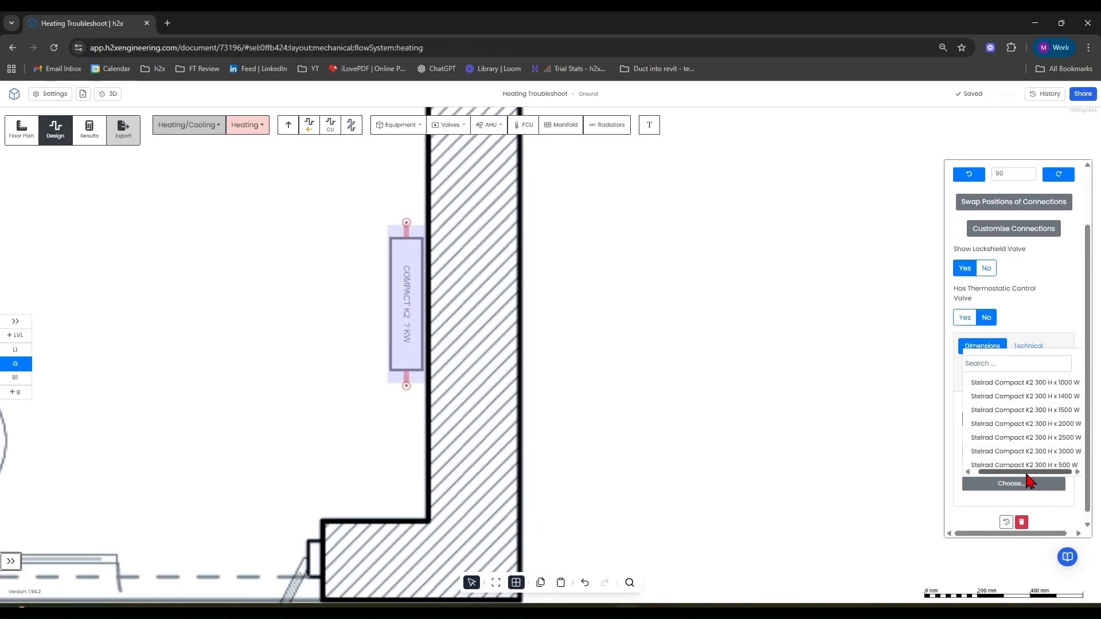
pyautogui.scroll(-5, 1032, 412)
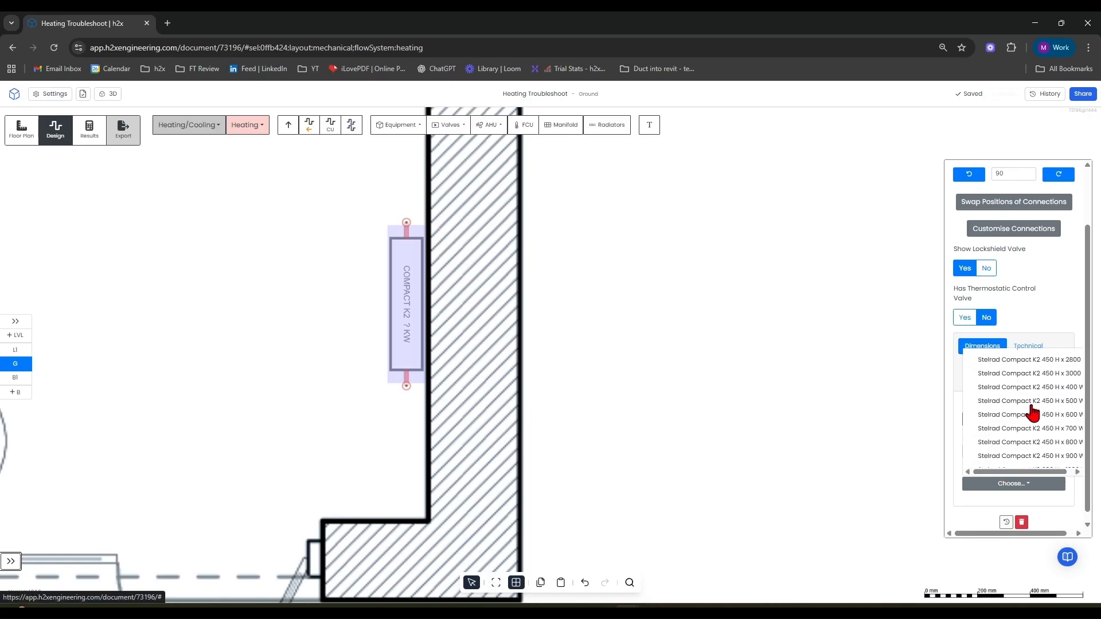
pyautogui.scroll(-5, 344, 360)
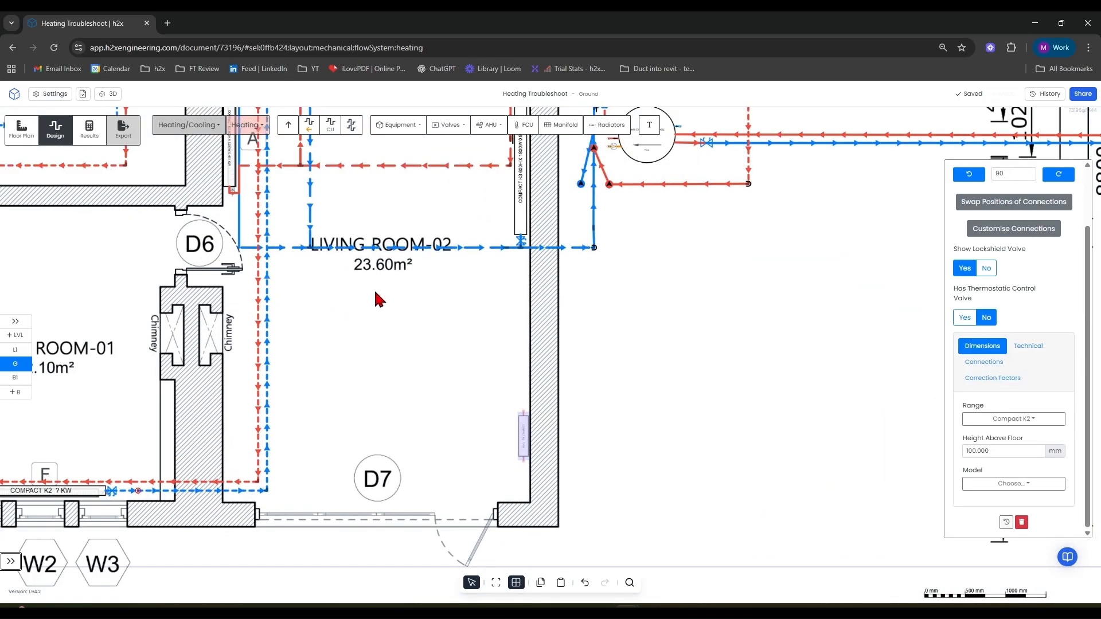
pyautogui.scroll(8, 518, 433)
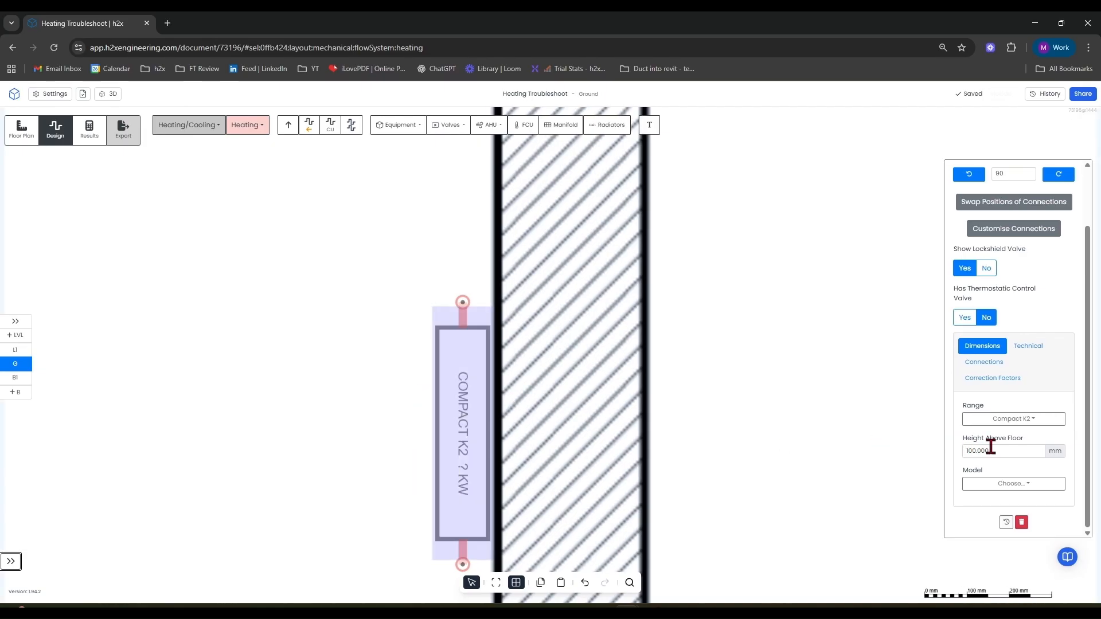
pyautogui.click(1004, 486)
pyautogui.scroll(-5, 1008, 409)
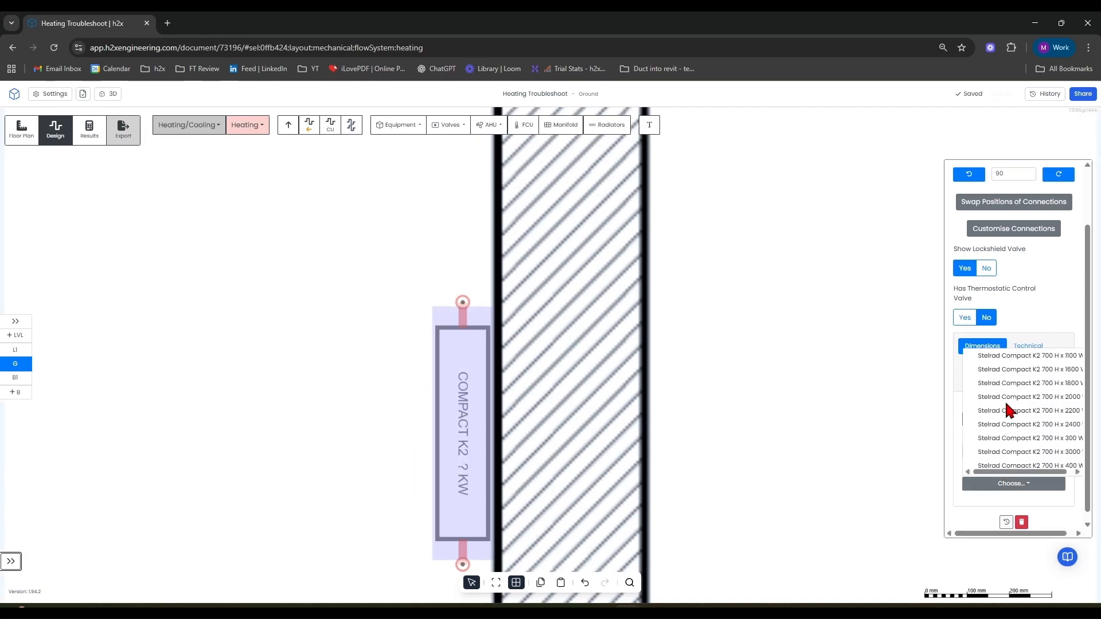
pyautogui.click(766, 409)
# Delete the radiator placed against the wall near door D7.
pyautogui.scroll(-5, 671, 316)
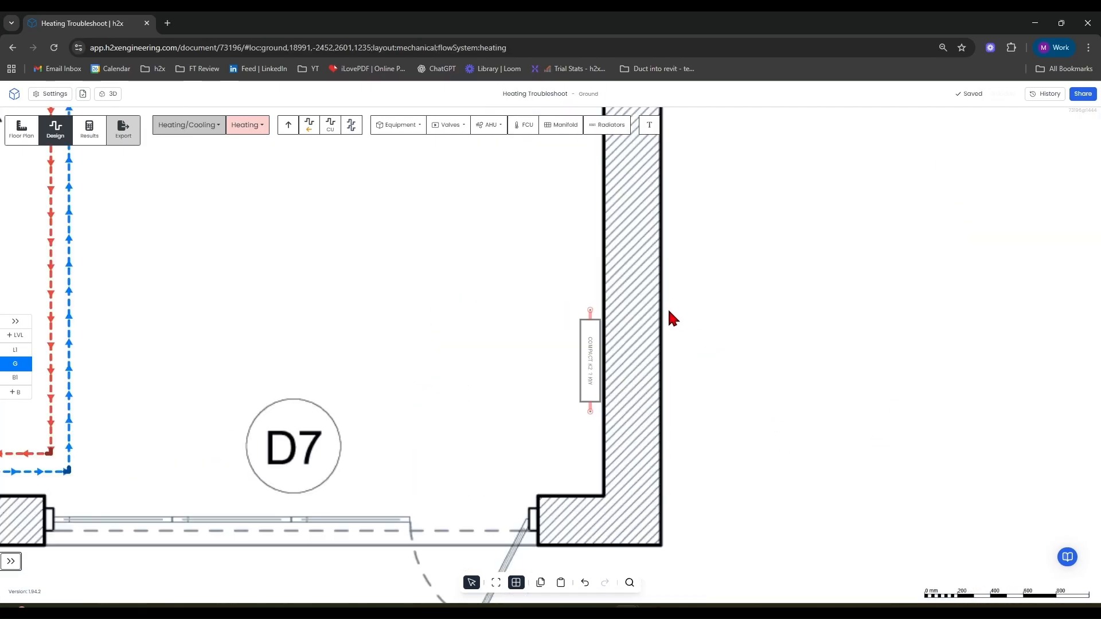
pyautogui.moveTo(589, 307); pyautogui.dragTo(514, 449, button='right')
pyautogui.press('Delete')
# Examine the ground-floor radiators and pipework around Living Room-03 and Hallway-02.
pyautogui.scroll(-7, 519, 409)
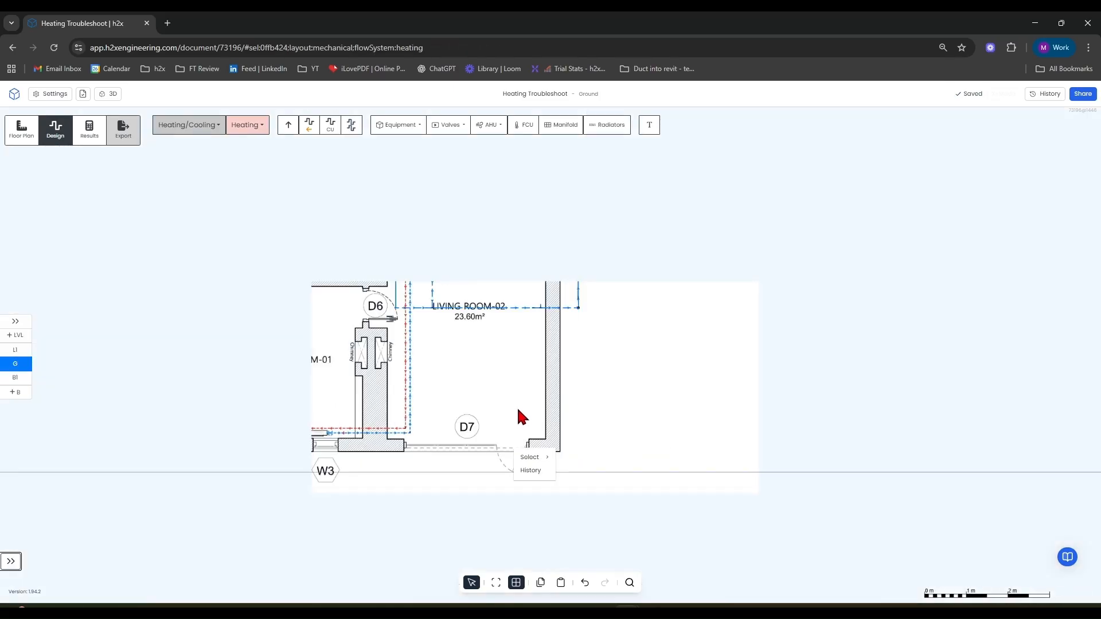
pyautogui.moveTo(583, 439); pyautogui.dragTo(839, 386, button='middle')
pyautogui.scroll(10, 372, 424)
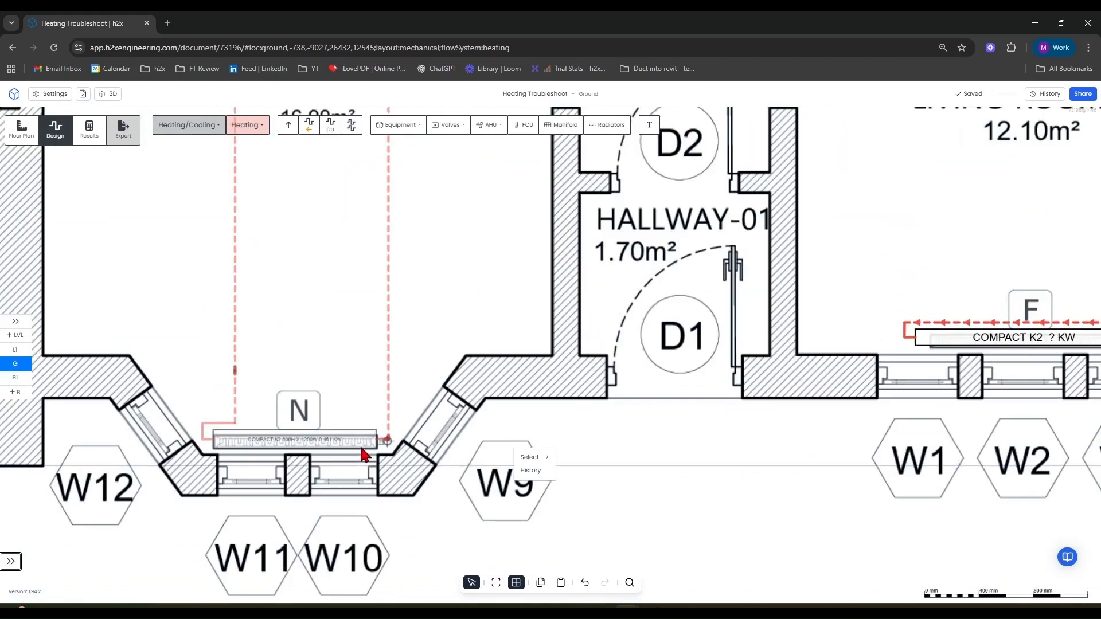
pyautogui.scroll(-6, 367, 441)
pyautogui.scroll(-4, 467, 297)
pyautogui.scroll(7, 487, 327)
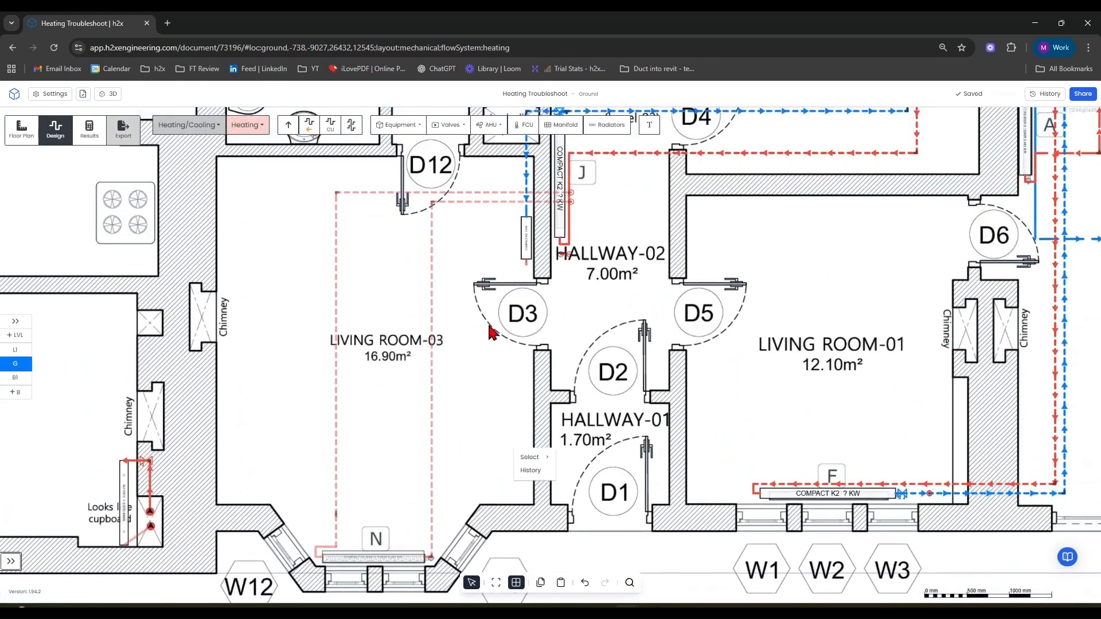
pyautogui.scroll(-2, 466, 329)
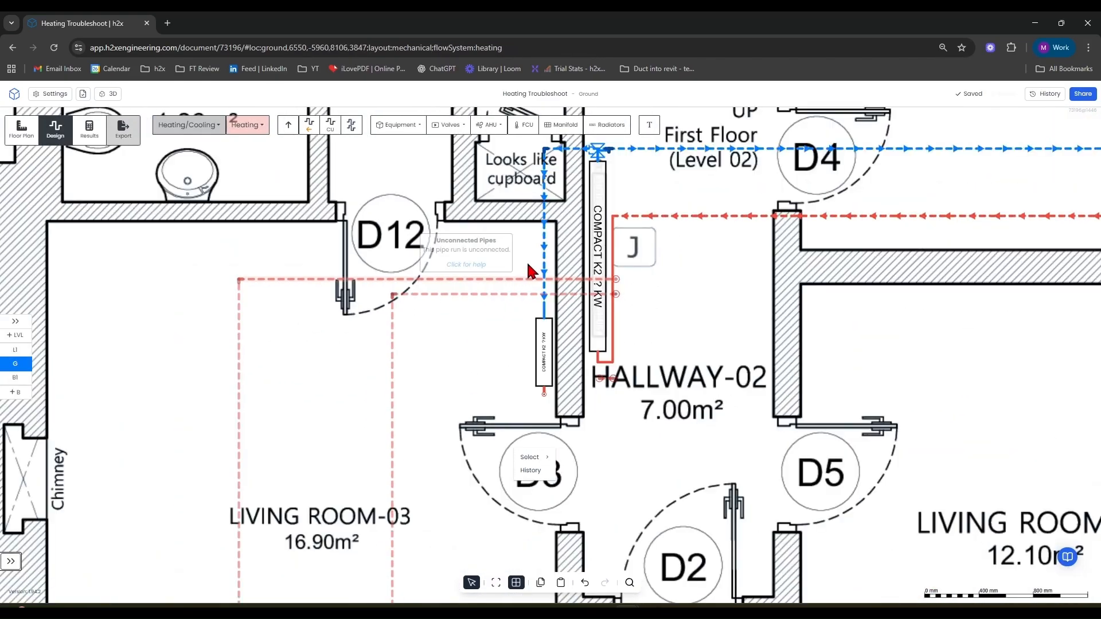
pyautogui.moveTo(645, 282); pyautogui.dragTo(560, 200, button='right')
pyautogui.scroll(-3, 649, 363)
pyautogui.scroll(8, 323, 554)
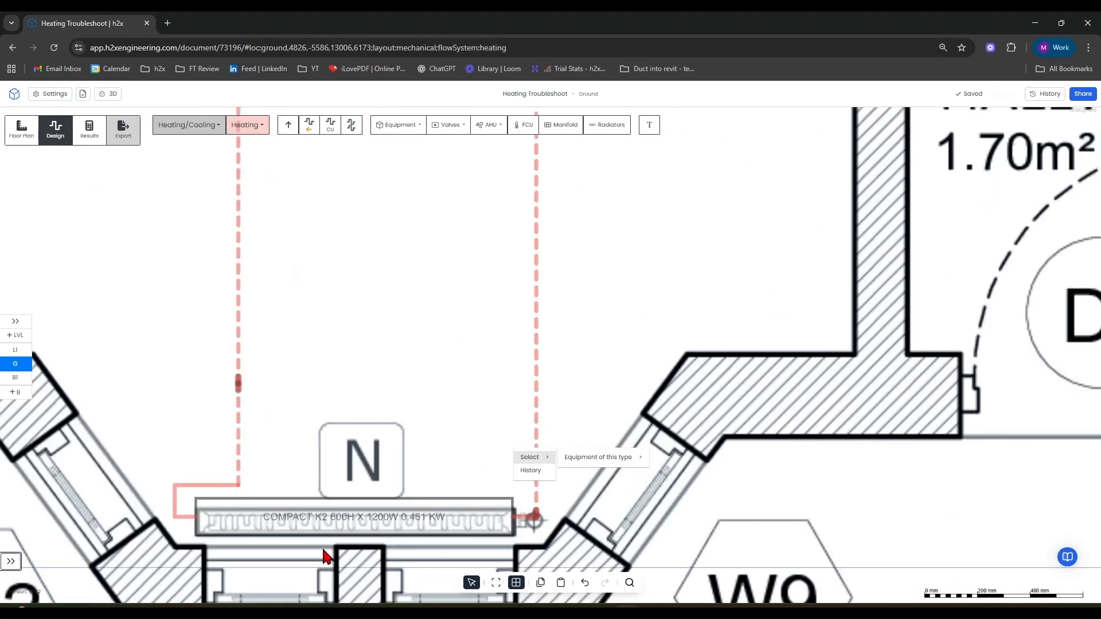
pyautogui.scroll(-10, 375, 438)
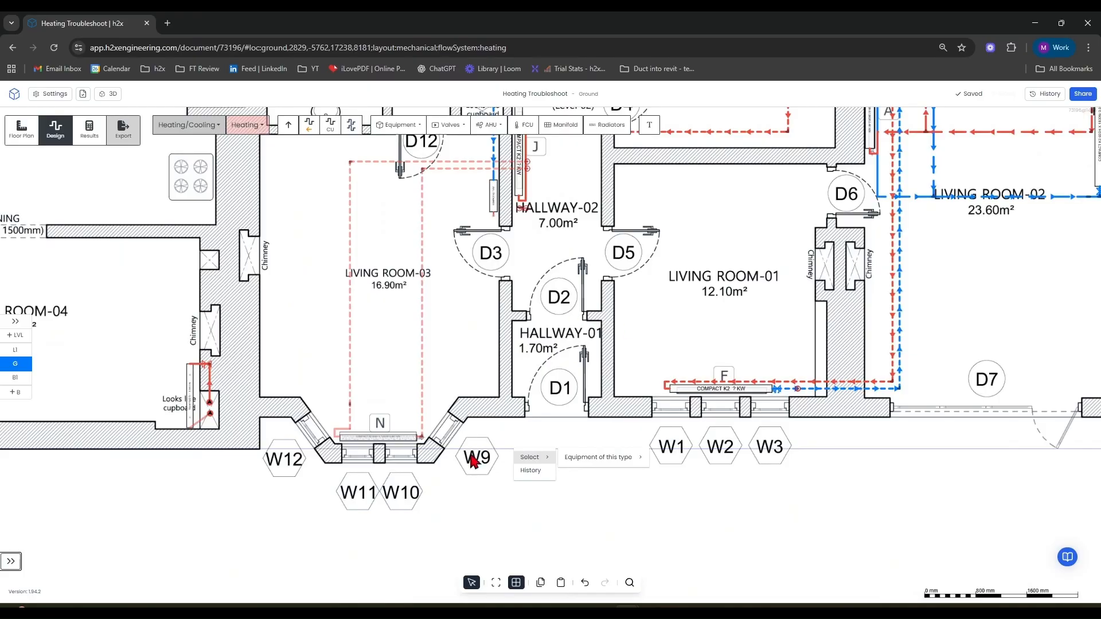
pyautogui.scroll(6, 344, 439)
pyautogui.scroll(-2, 430, 449)
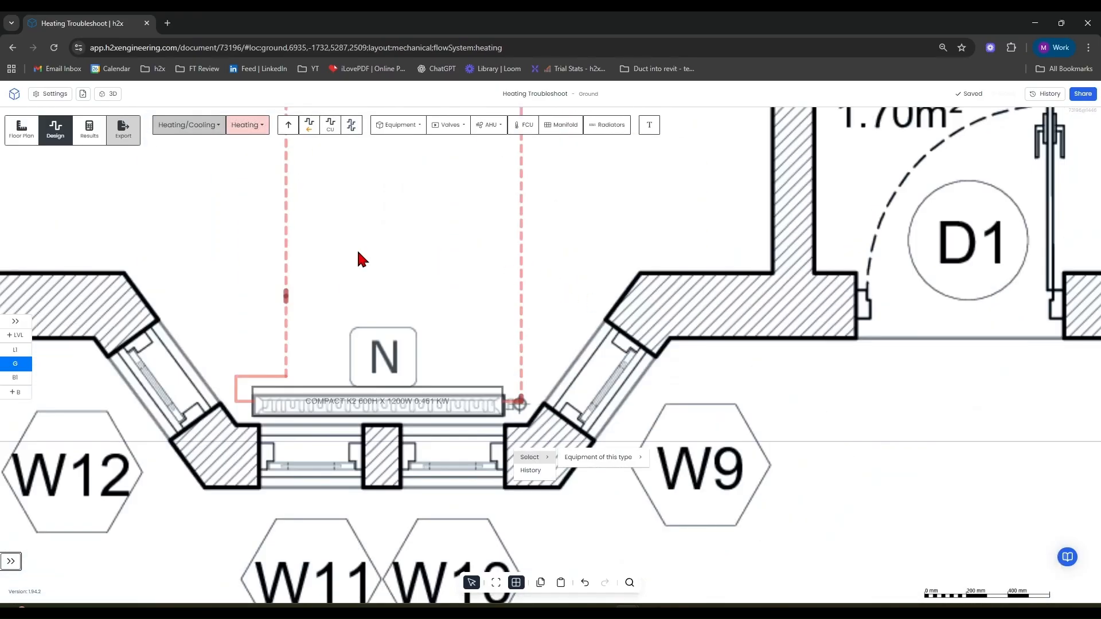
pyautogui.scroll(-3, 569, 296)
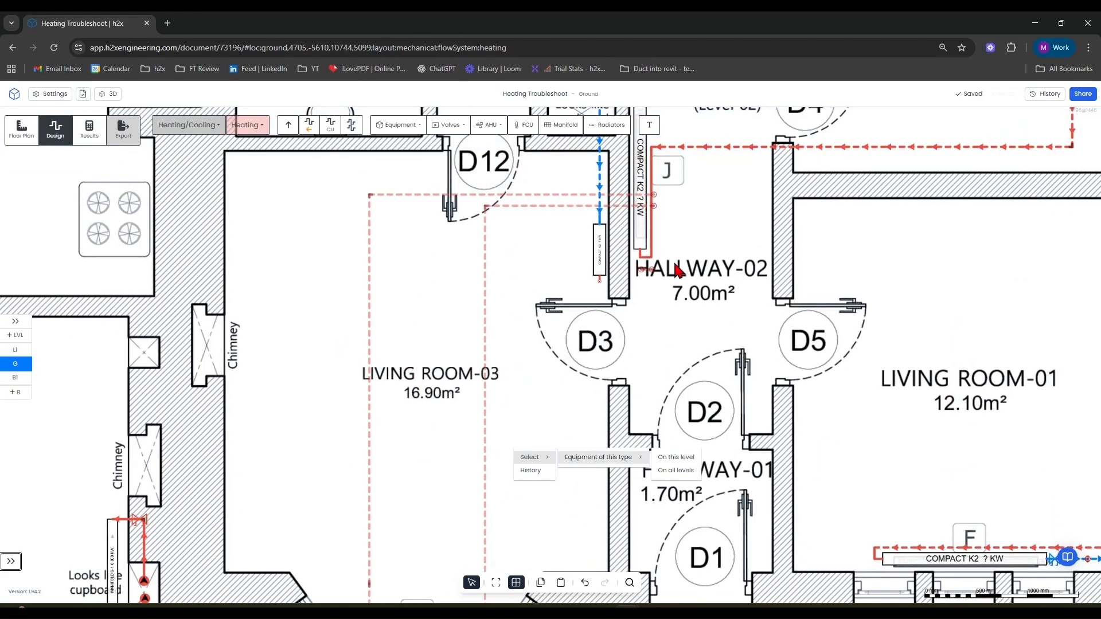
pyautogui.moveTo(673, 265); pyautogui.dragTo(606, 374, button='middle')
pyautogui.scroll(3, 609, 341)
pyautogui.moveTo(613, 339)
pyautogui.scroll(-1, 612, 339)
# Reconnect the flow pipe ends to radiator J in Hallway-02.
pyautogui.moveTo(613, 338); pyautogui.dragTo(525, 177)
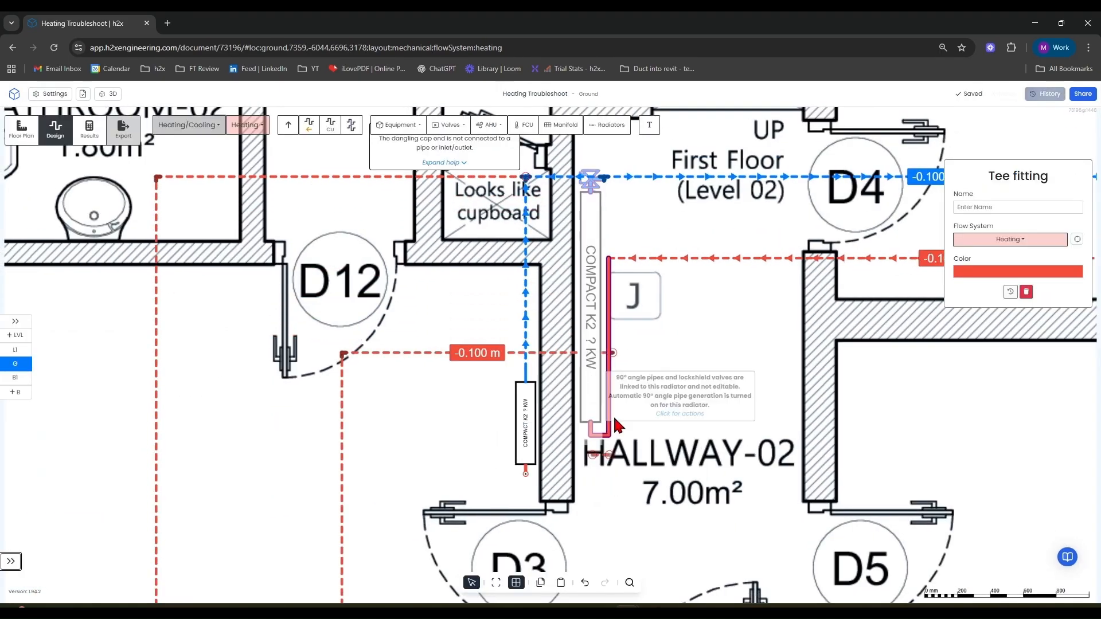
pyautogui.moveTo(612, 349); pyautogui.dragTo(602, 258)
# Examine the ground-floor layout and the Level 1 pipework around the loft.
pyautogui.scroll(-5, 686, 431)
pyautogui.moveTo(701, 497); pyautogui.dragTo(677, 333, button='middle')
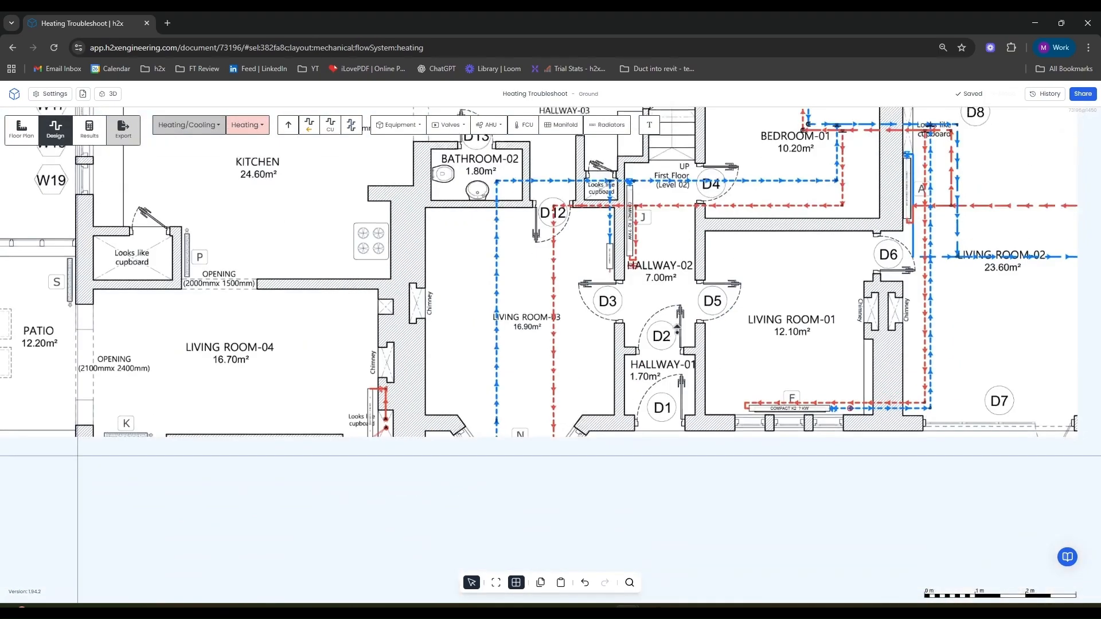
pyautogui.scroll(6, 511, 447)
pyautogui.scroll(-5, 584, 423)
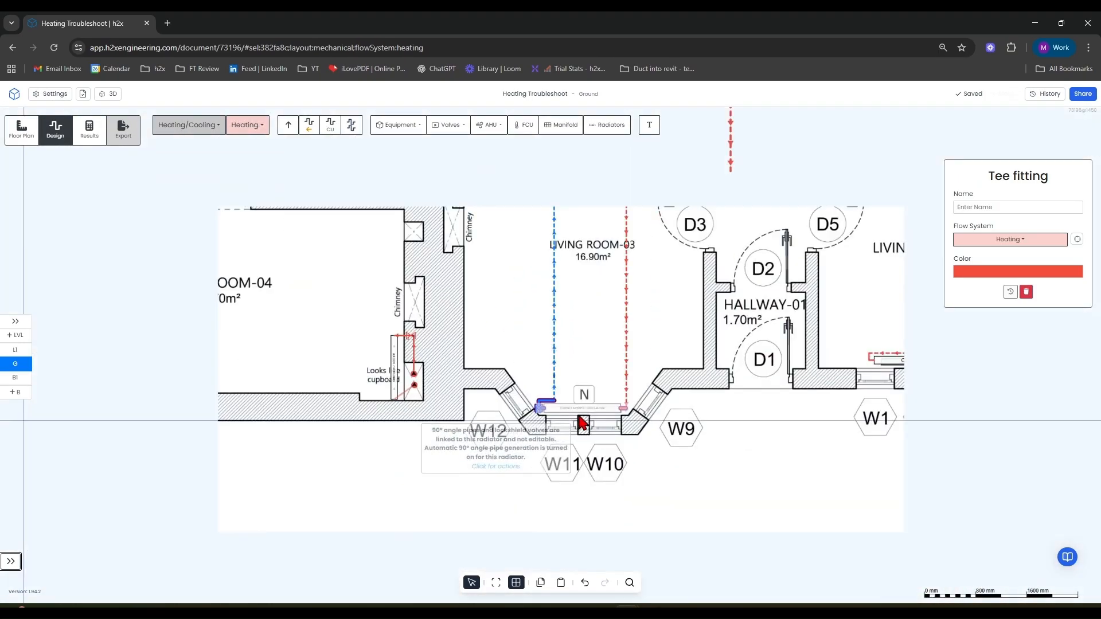
pyautogui.scroll(-4, 583, 423)
pyautogui.moveTo(639, 486); pyautogui.dragTo(325, 529, button='middle')
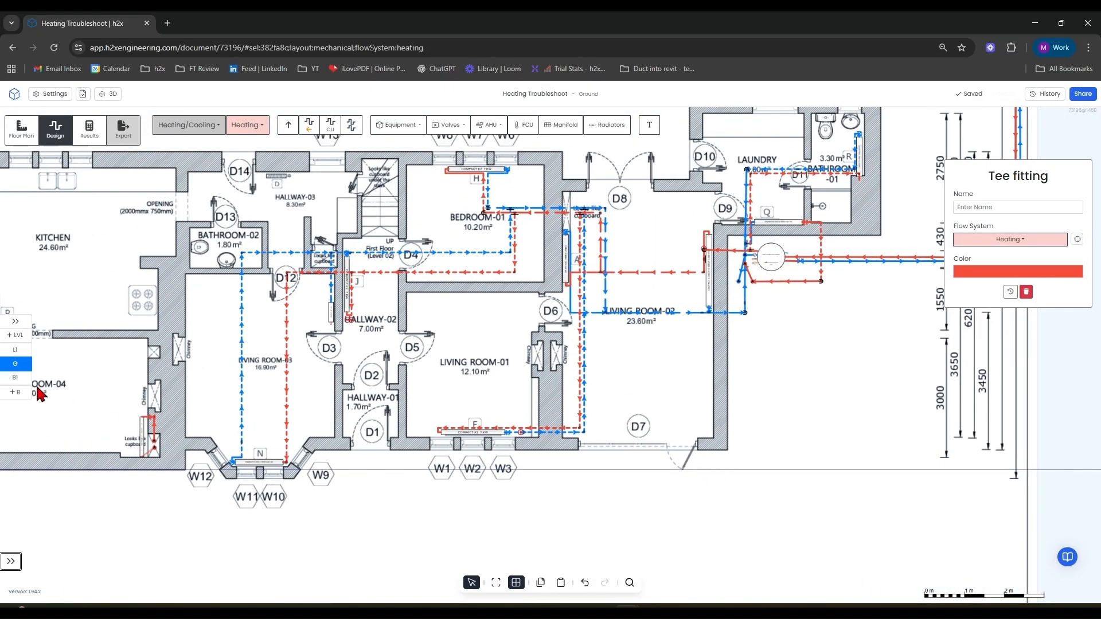
pyautogui.click(15, 347)
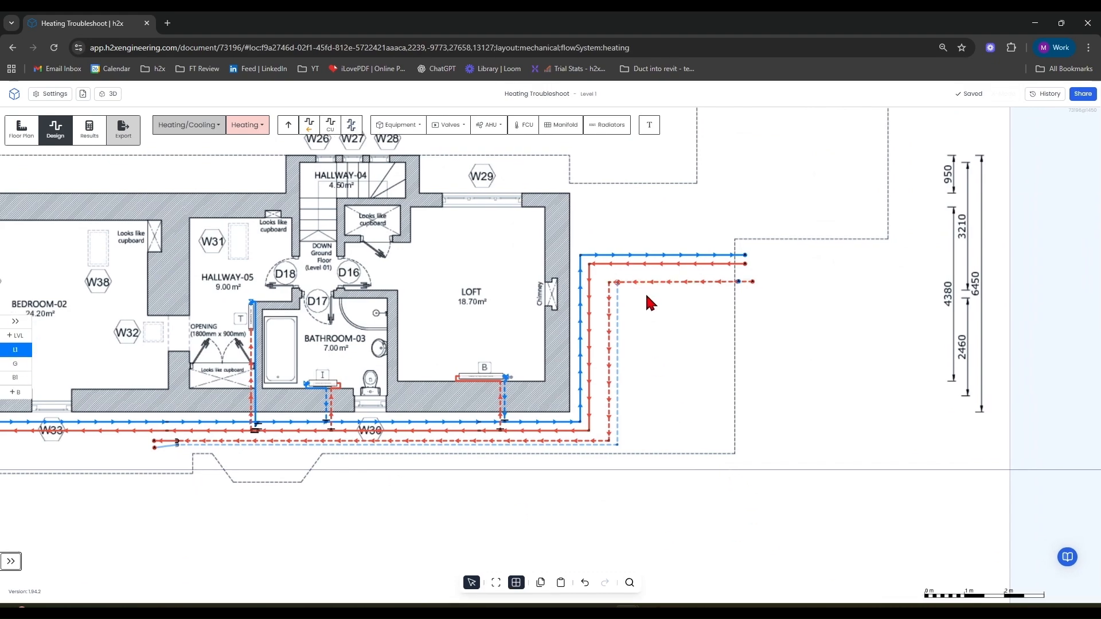
pyautogui.scroll(5, 647, 300)
pyautogui.scroll(-2, 786, 390)
pyautogui.moveTo(791, 395); pyautogui.dragTo(498, 276)
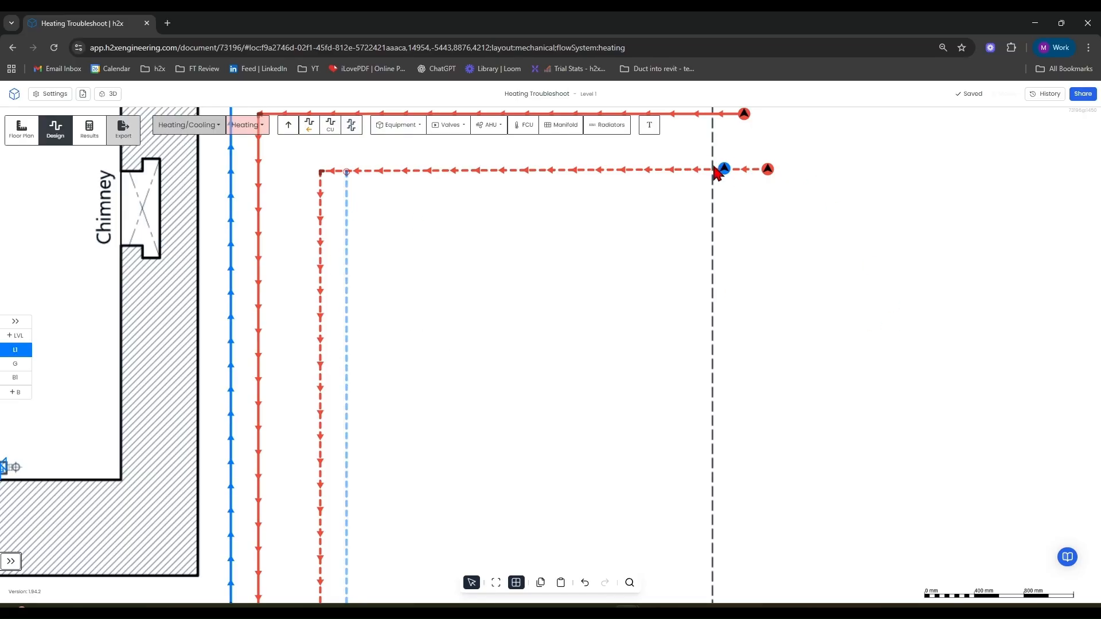
pyautogui.scroll(-3, 294, 268)
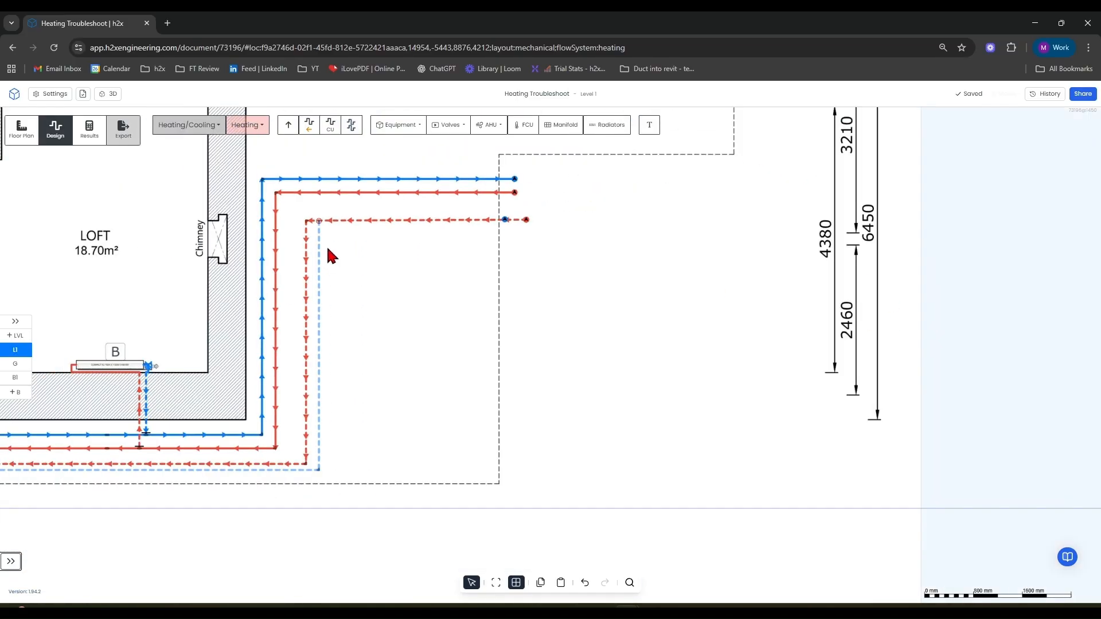
pyautogui.scroll(7, 318, 222)
pyautogui.moveTo(320, 223); pyautogui.dragTo(697, 216)
pyautogui.scroll(-4, 319, 224)
pyautogui.scroll(-5, 789, 370)
pyautogui.moveTo(844, 408); pyautogui.dragTo(900, 303)
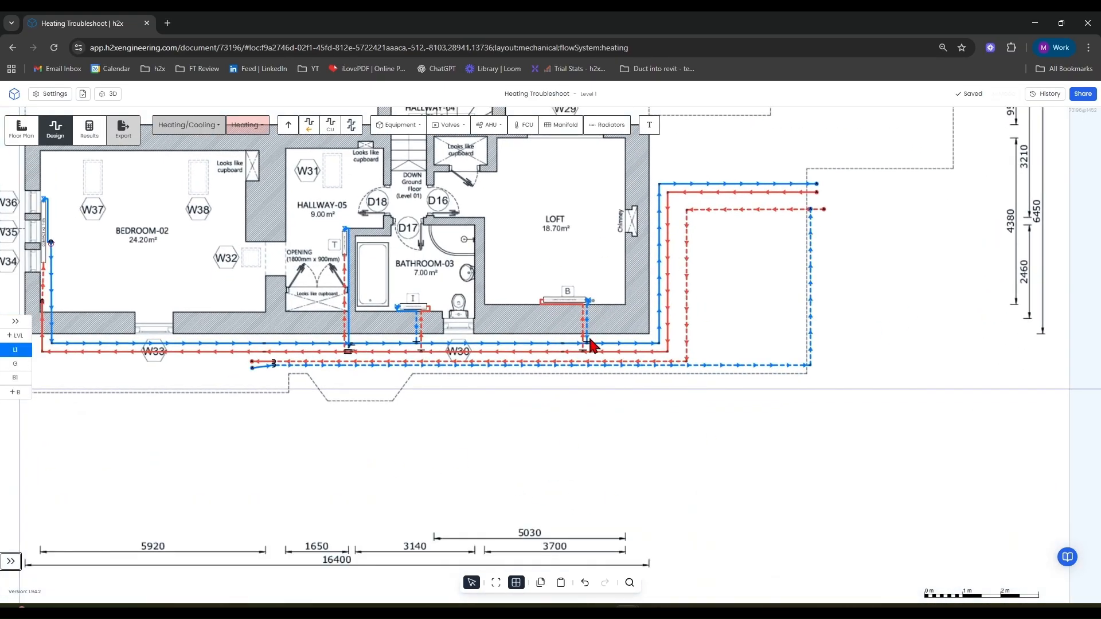
pyautogui.moveTo(492, 458); pyautogui.dragTo(544, 467)
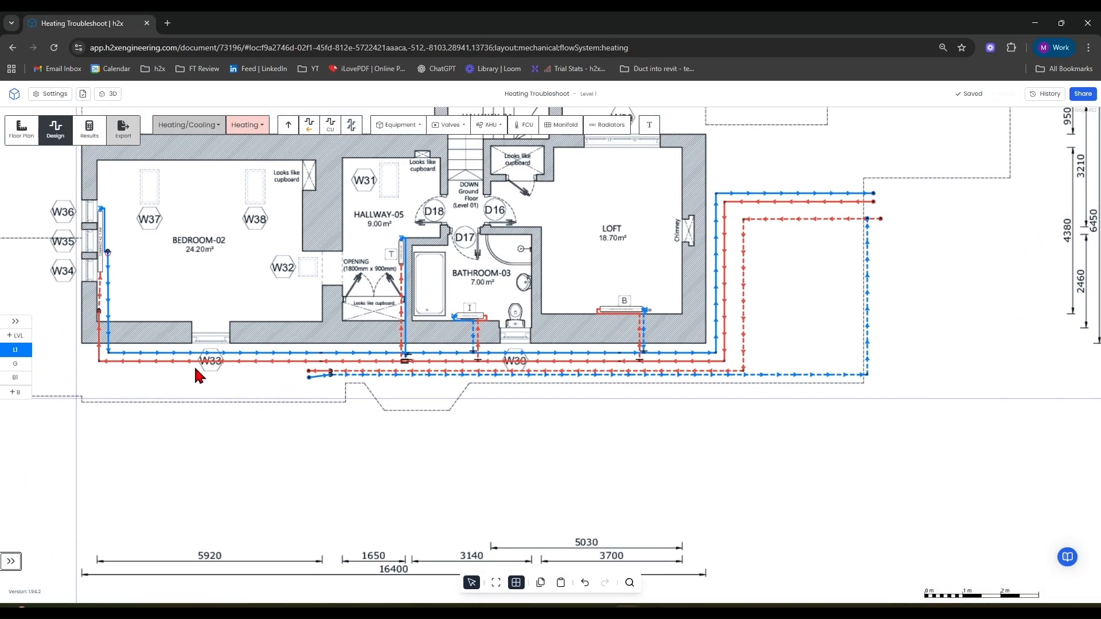
# Delete the flow and return pipes between manifold G-1 and the risers in the ground-floor cupboard.
pyautogui.click(16, 362)
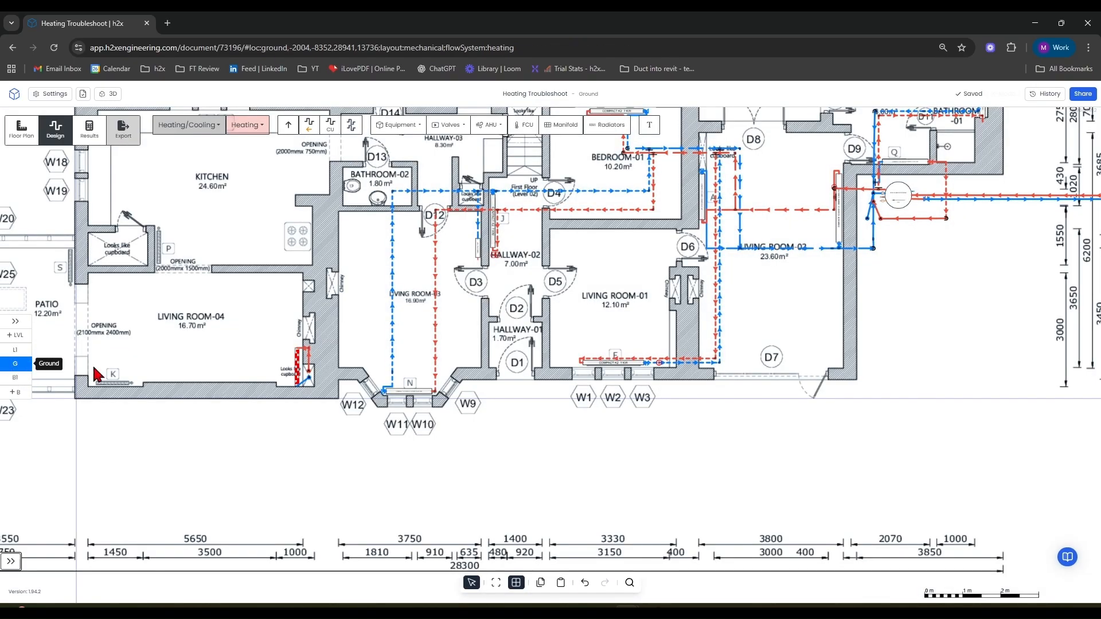
pyautogui.scroll(8, 290, 380)
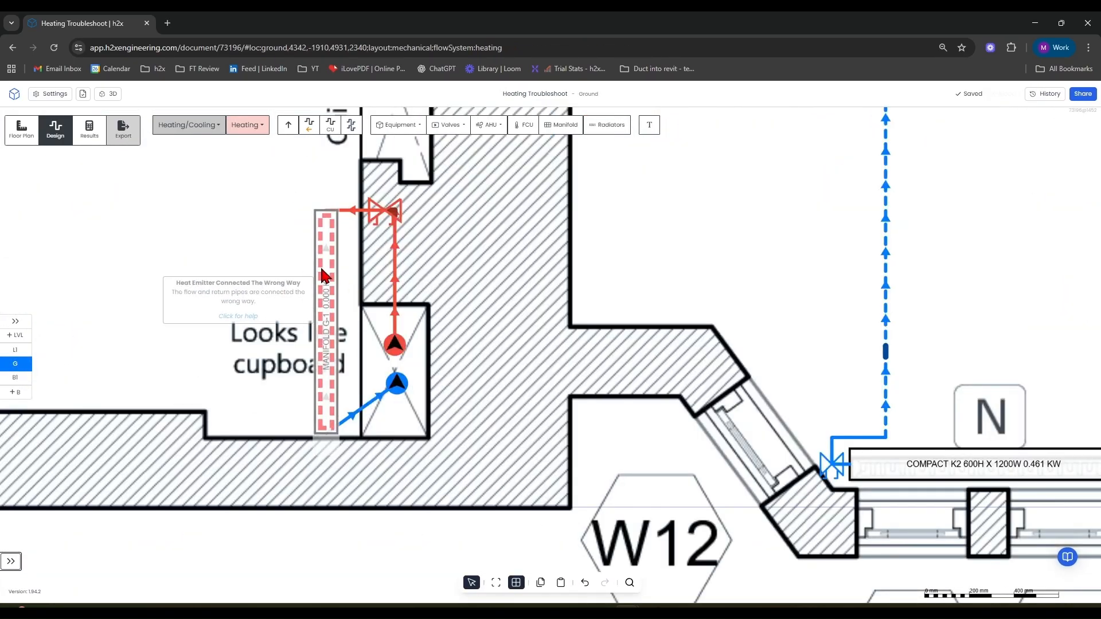
pyautogui.click(355, 211)
pyautogui.press('Delete')
pyautogui.click(360, 408)
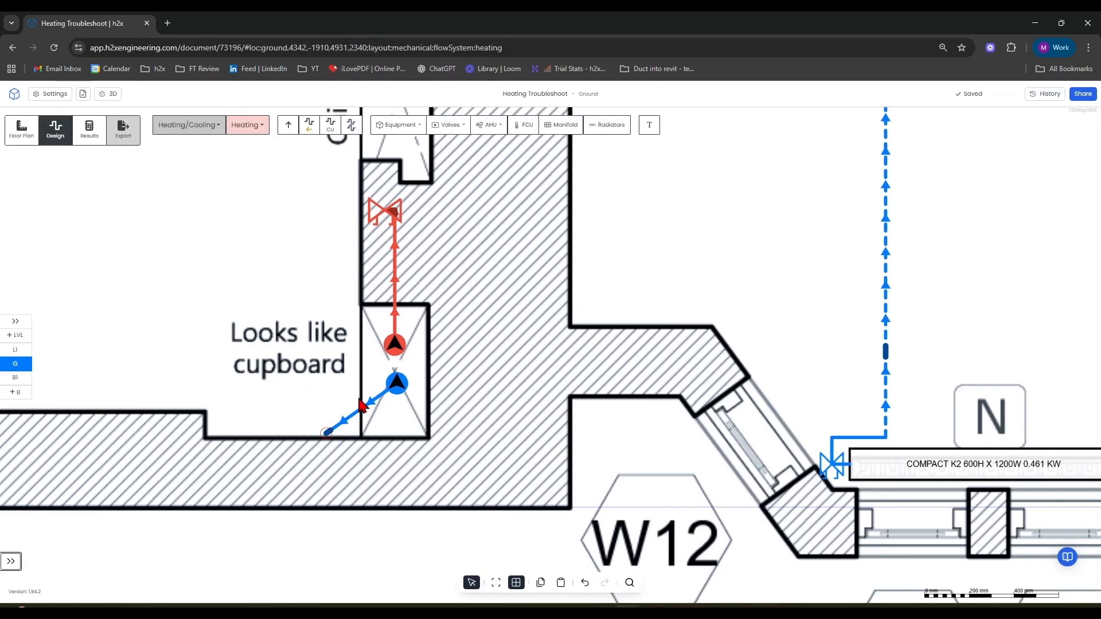
pyautogui.click(367, 403)
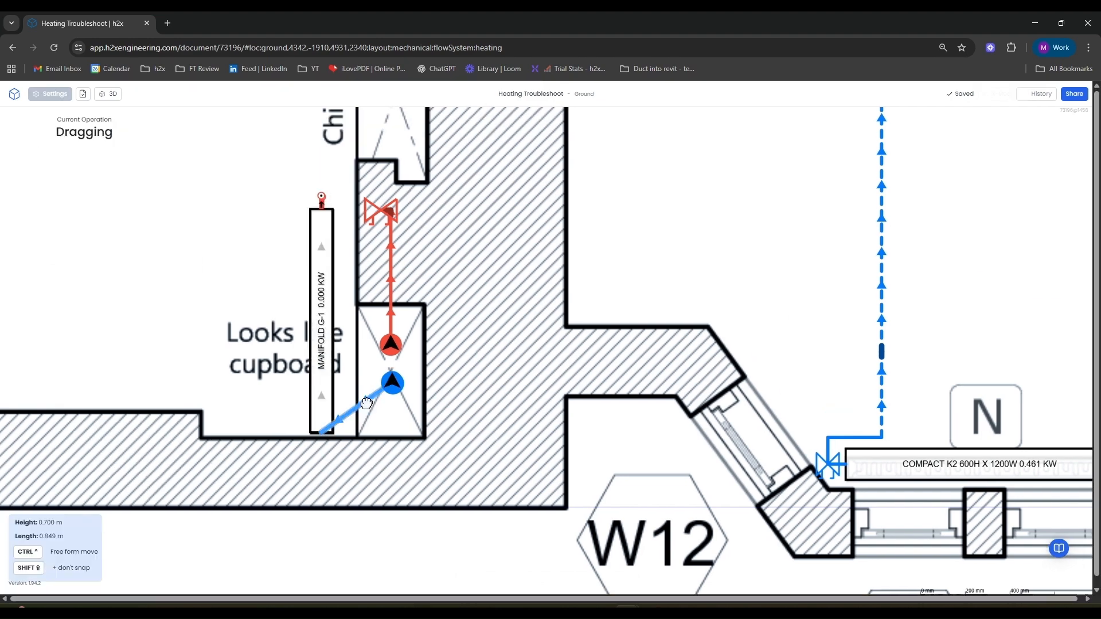
pyautogui.moveTo(366, 403); pyautogui.dragTo(372, 412)
pyautogui.press('Delete')
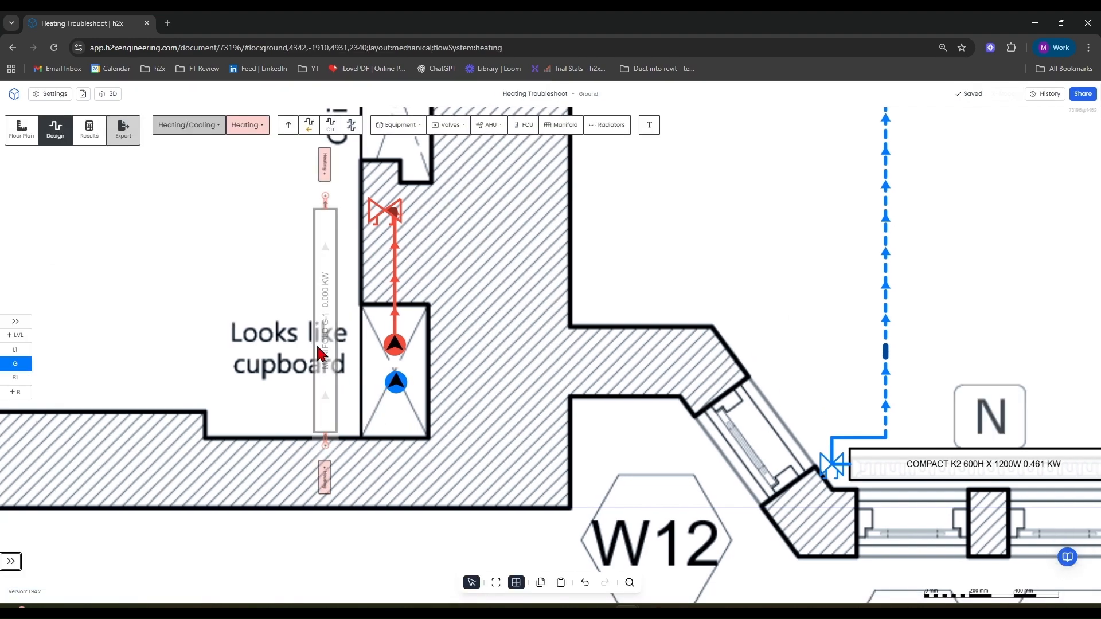
# Set manifold G-1's Right to Left option to Yes.
pyautogui.click(318, 348)
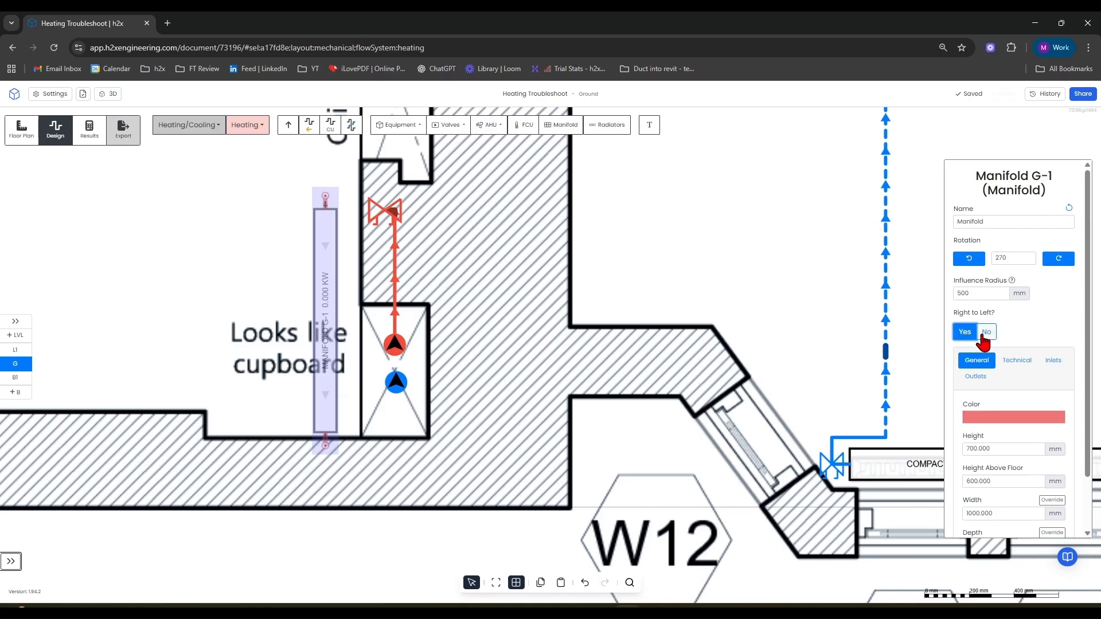
pyautogui.click(973, 336)
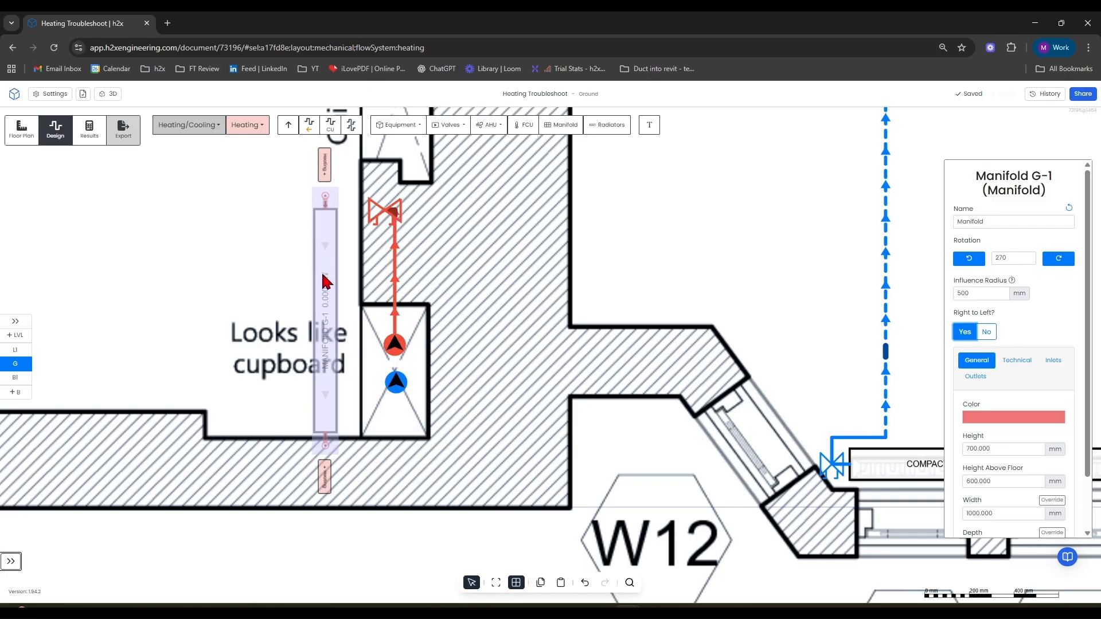
# Delete the lockshield valve on the flow pipe beside manifold G-1.
pyautogui.click(380, 219)
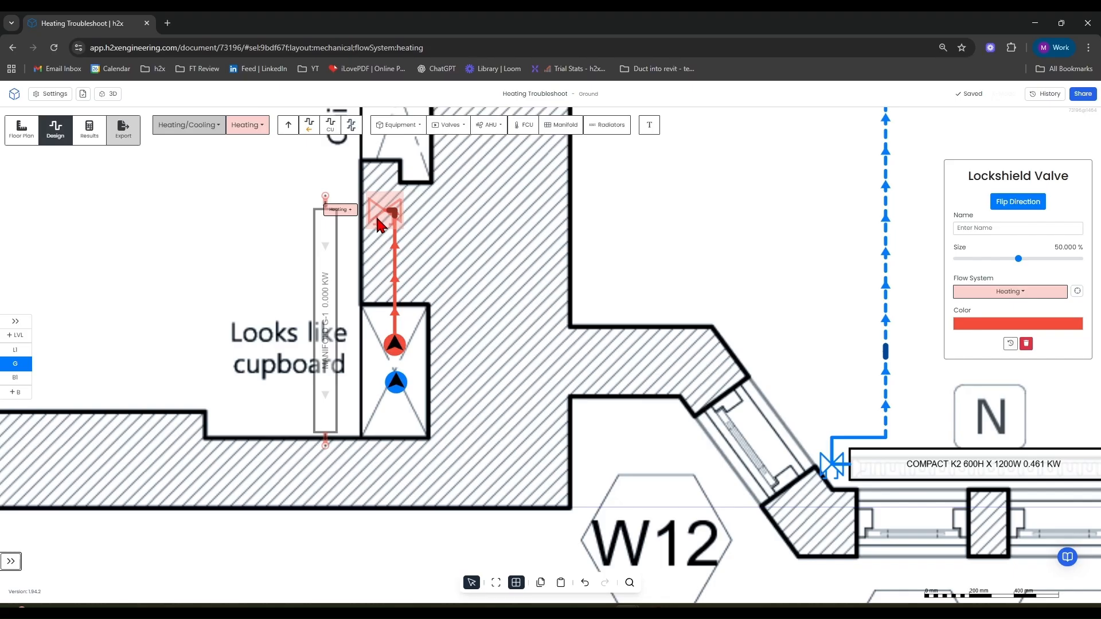
pyautogui.press('Delete')
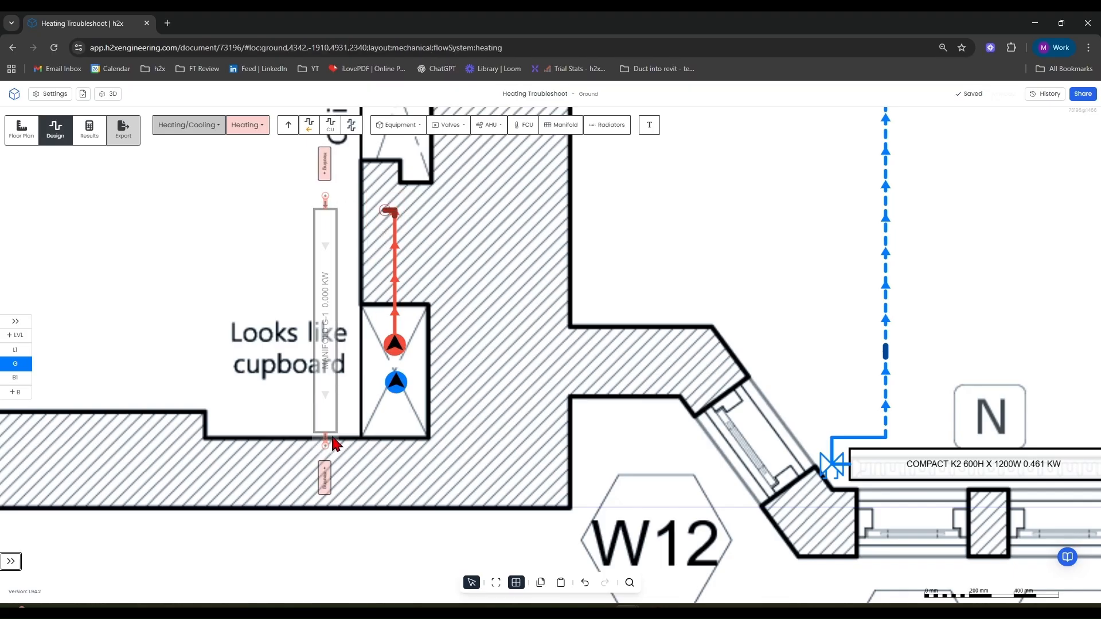
pyautogui.moveTo(390, 211)
pyautogui.mouseDown()
pyautogui.moveTo(172, 111)
pyautogui.moveTo(319, 208)
pyautogui.moveTo(383, 225)
pyautogui.mouseUp()
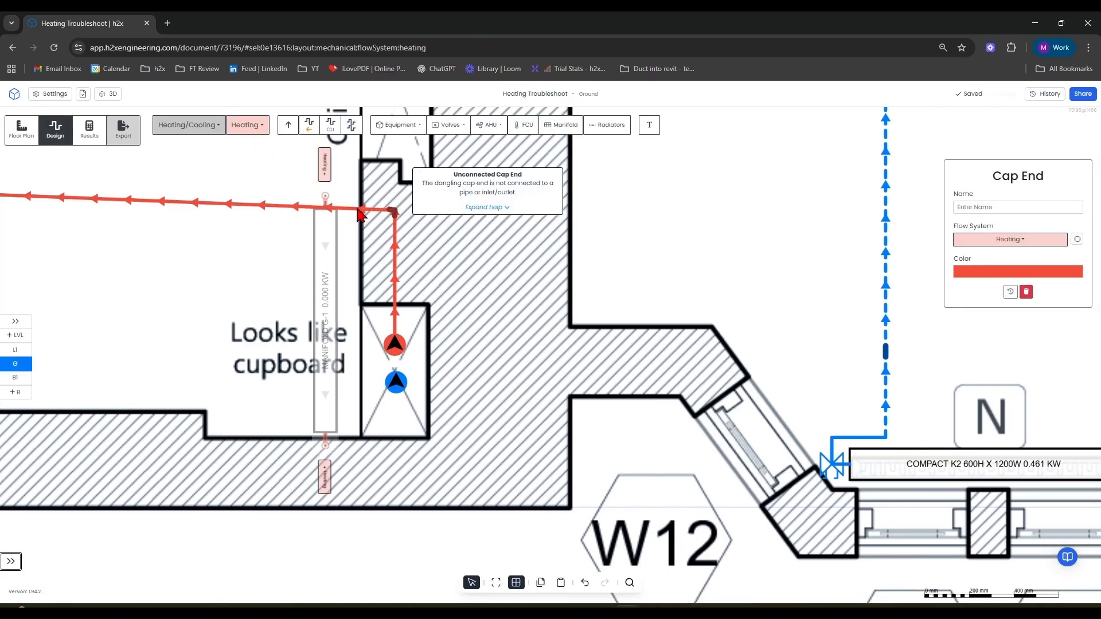
pyautogui.click(364, 212)
pyautogui.hotkey('ctrl', 'z')
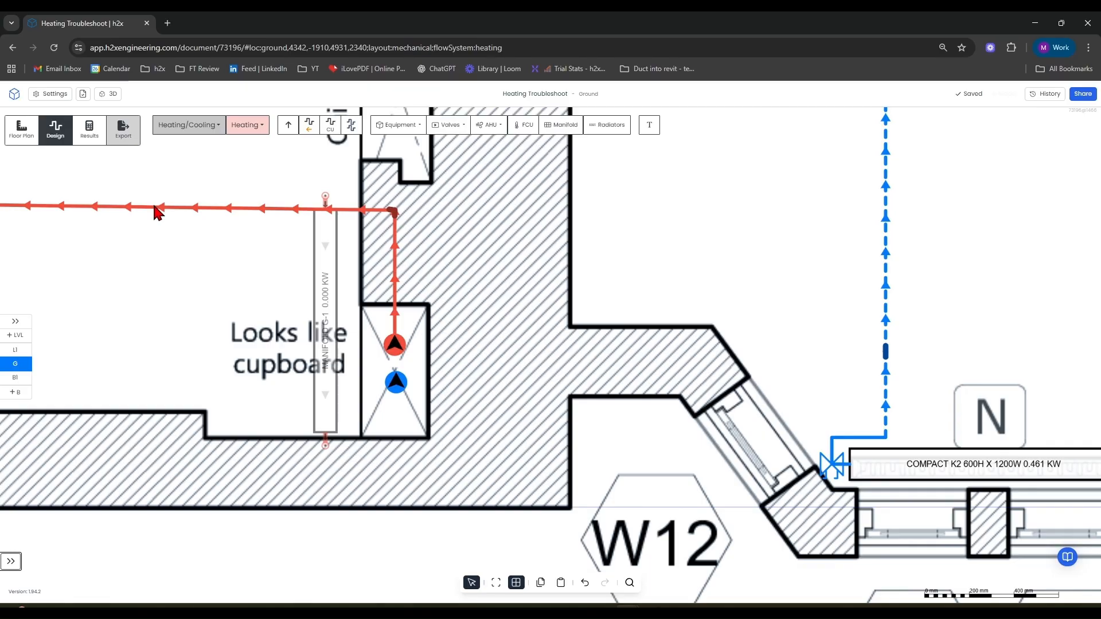
pyautogui.scroll(-5, 155, 206)
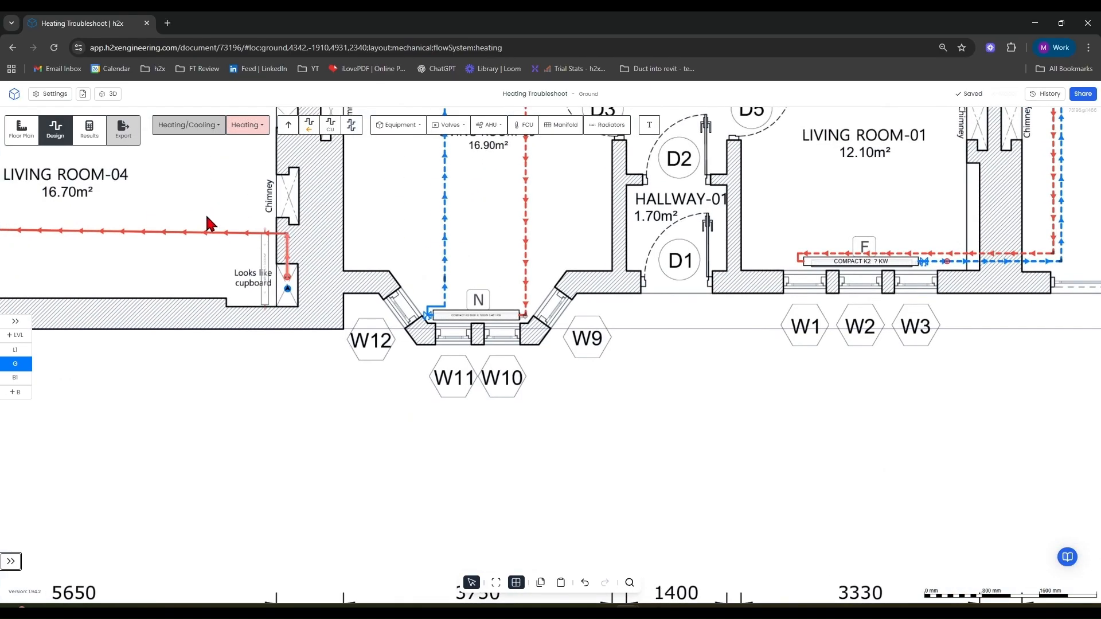
pyautogui.scroll(-3, 169, 235)
pyautogui.hotkey('ctrl', 'z')
pyautogui.scroll(8, 179, 232)
pyautogui.moveTo(231, 251); pyautogui.dragTo(210, 275, button='right')
pyautogui.press('Delete')
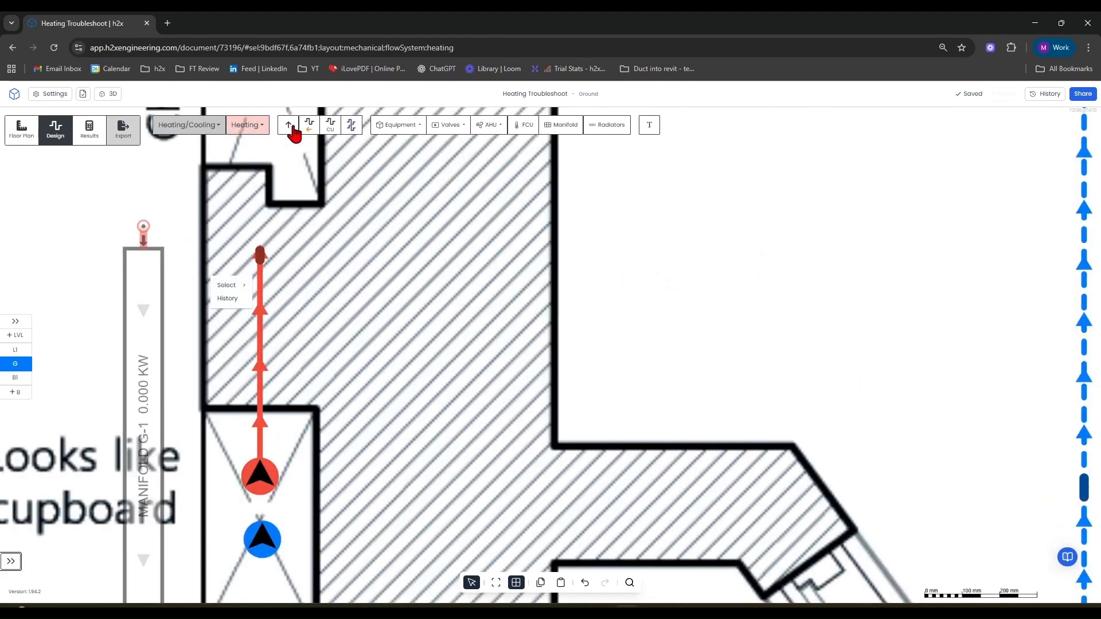
# Draw a flow pipe from the riser's flow pipe end across to manifold G-1's top connection.
pyautogui.click(330, 124)
pyautogui.click(237, 251)
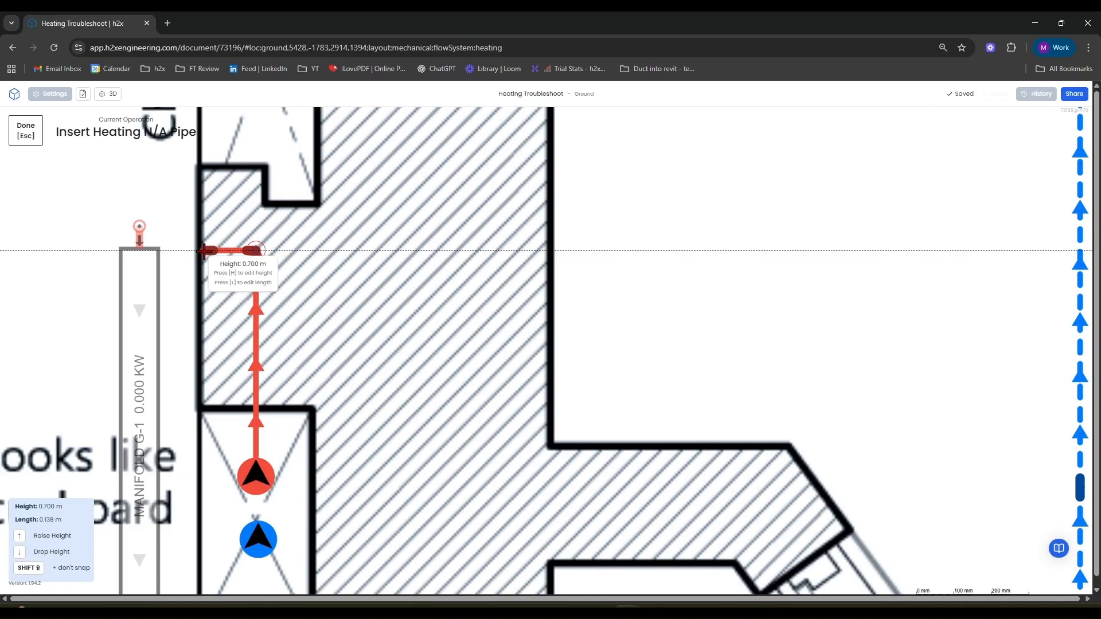
pyautogui.click(146, 255)
# Draw a return pipe from the blue riser down and across to manifold G-1's bottom connection.
pyautogui.scroll(-5, 309, 277)
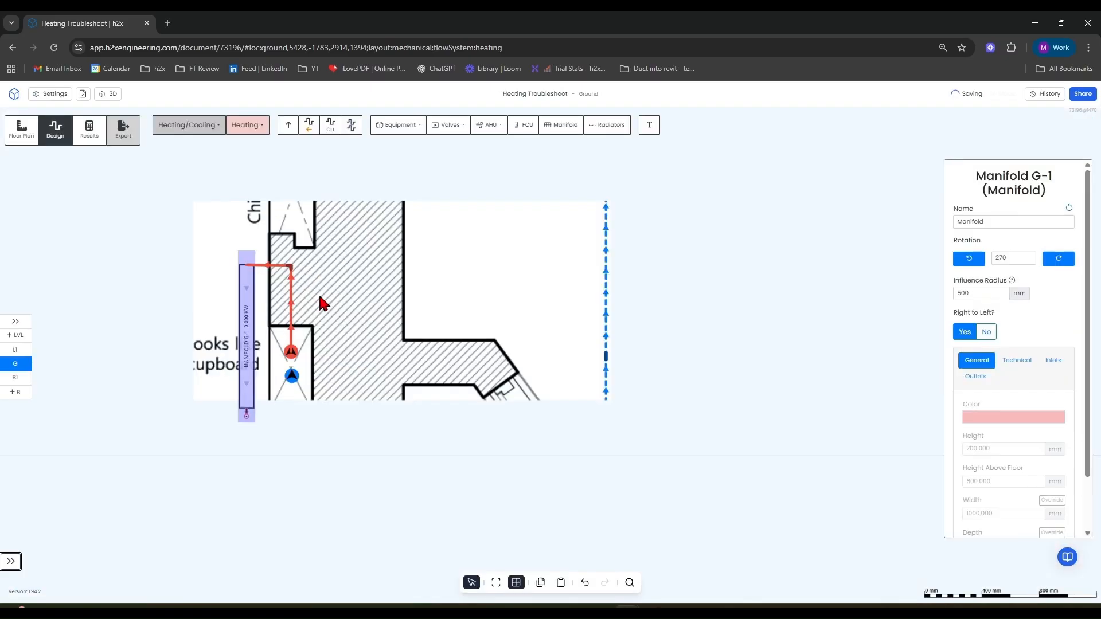
pyautogui.moveTo(369, 314); pyautogui.dragTo(407, 228)
pyautogui.click(309, 124)
pyautogui.scroll(3, 342, 316)
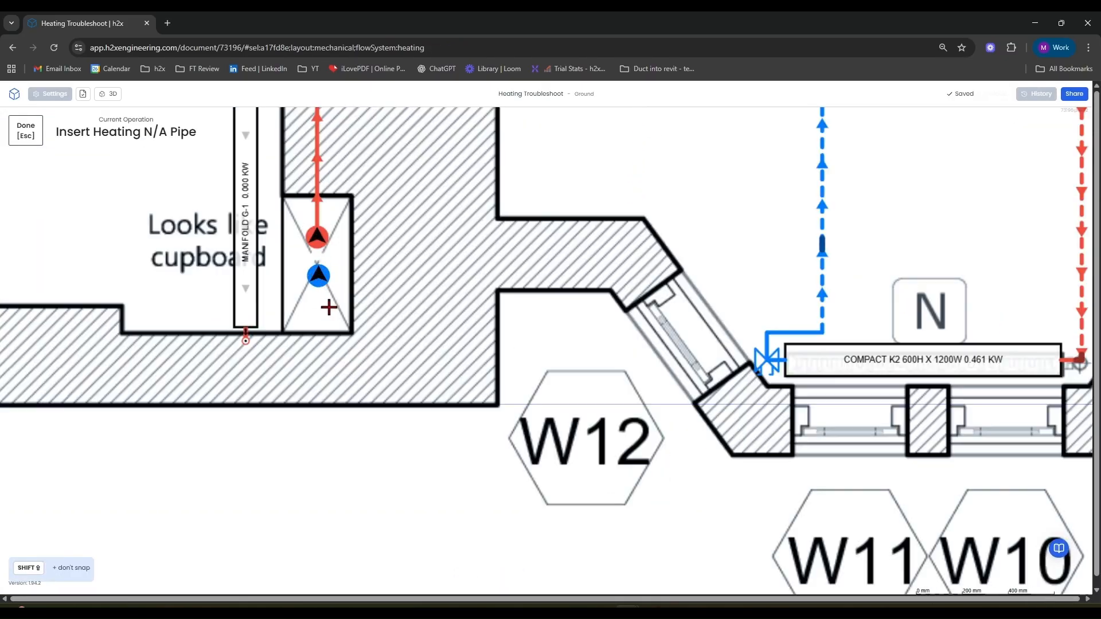
pyautogui.click(318, 276)
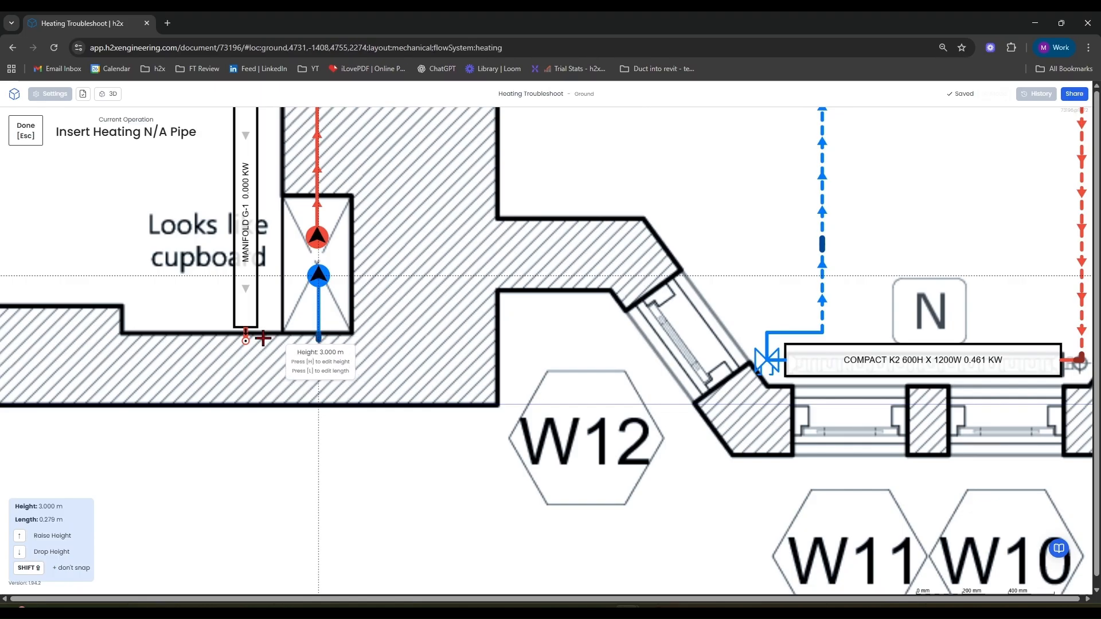
pyautogui.click(318, 324)
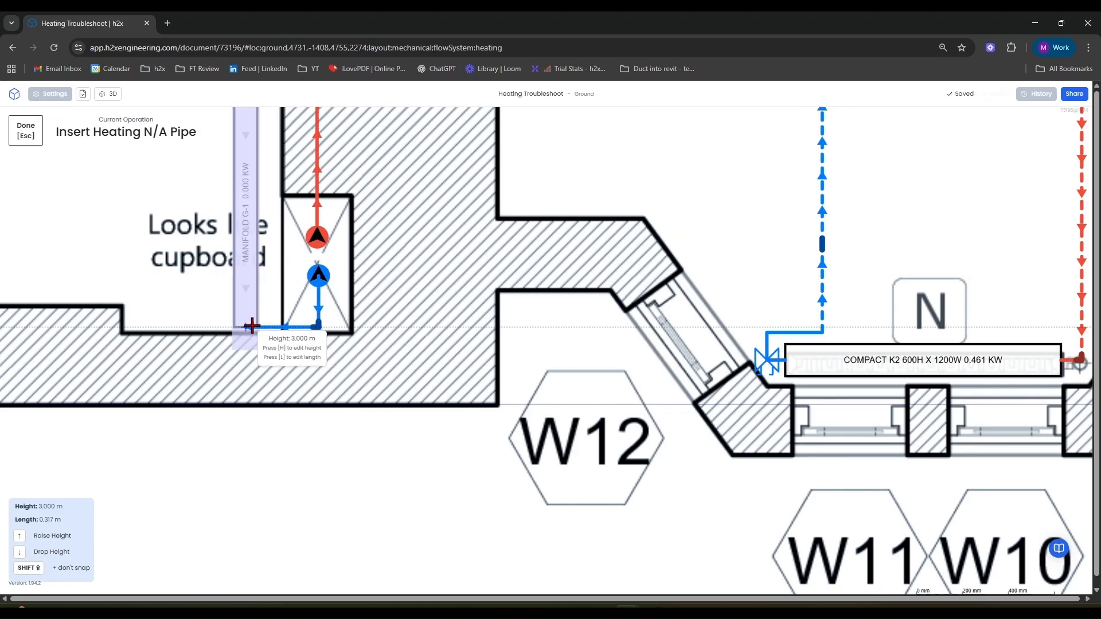
pyautogui.click(251, 327)
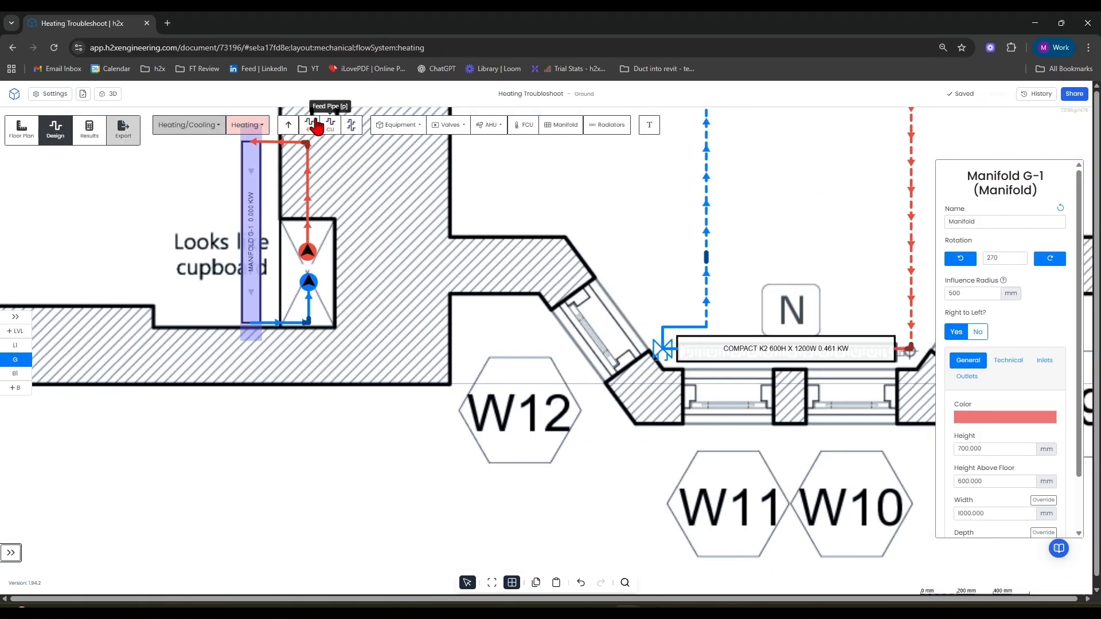
# Insert a lockshield valve on the new return pipe beside manifold G-1.
pyautogui.click(450, 125)
pyautogui.click(467, 196)
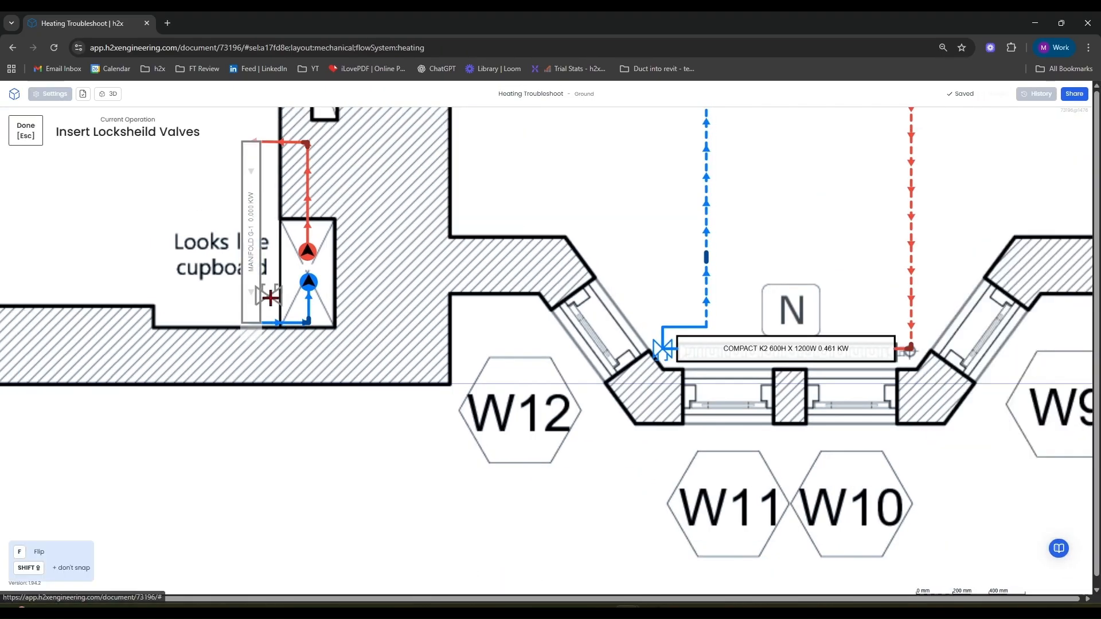
pyautogui.click(285, 325)
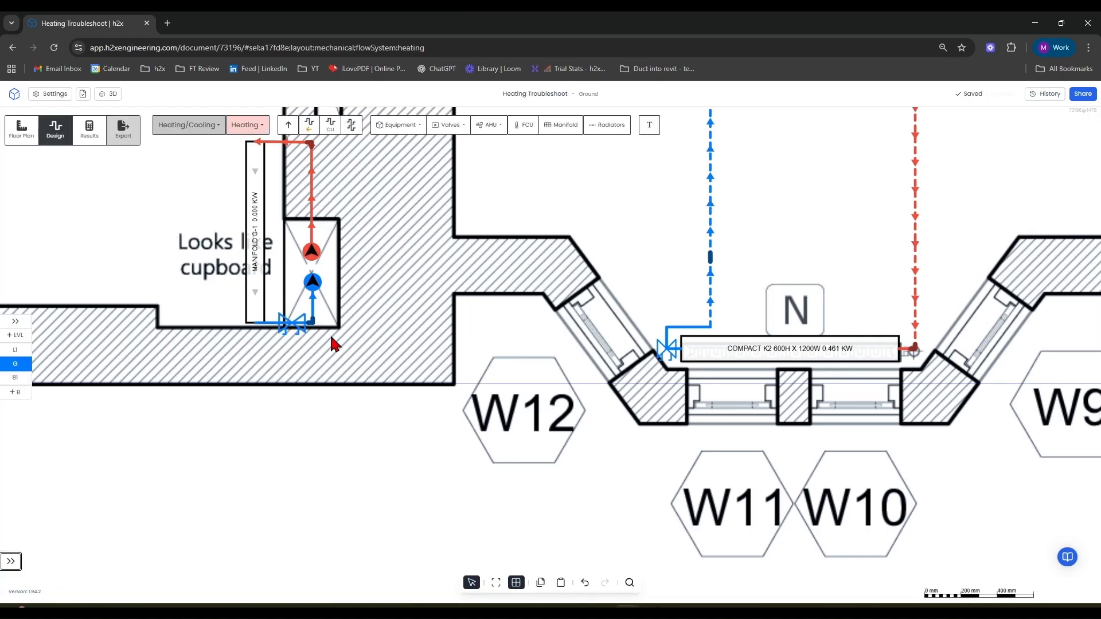
# Override manifold G-1's rating in its Technical settings, giving 2.5 kW.
pyautogui.scroll(-8, 215, 225)
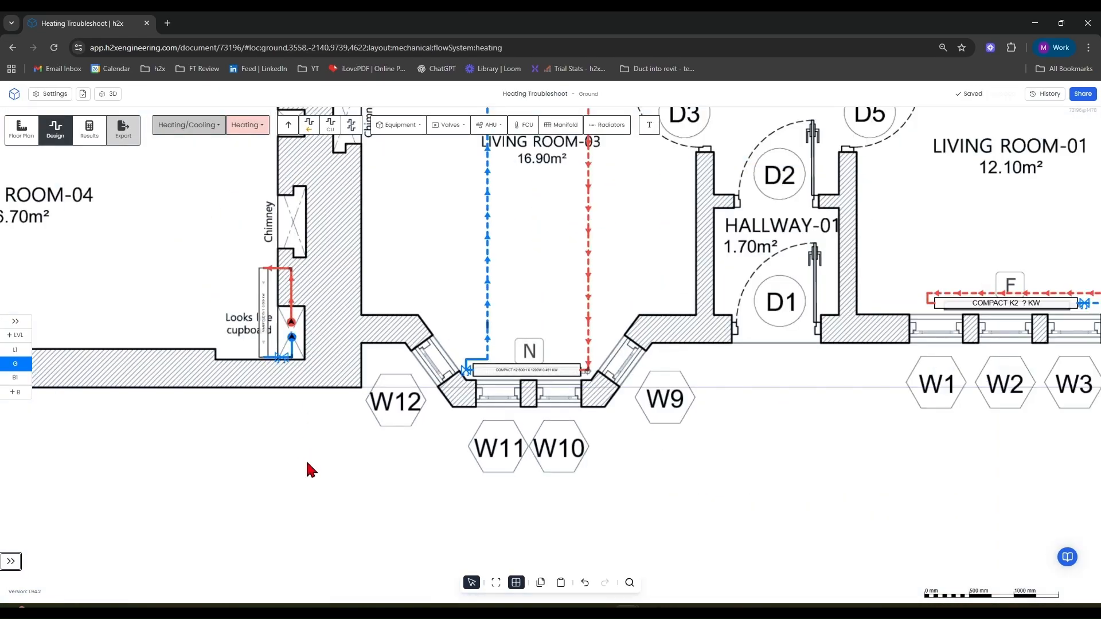
pyautogui.scroll(10, 353, 380)
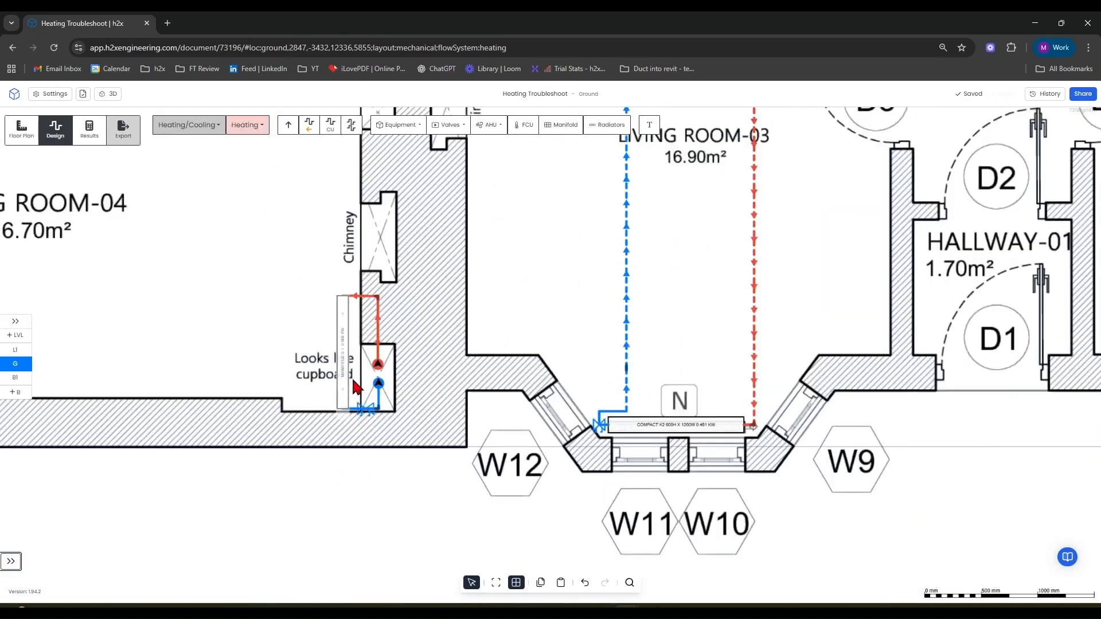
pyautogui.scroll(-10, 332, 311)
pyautogui.scroll(3, 381, 347)
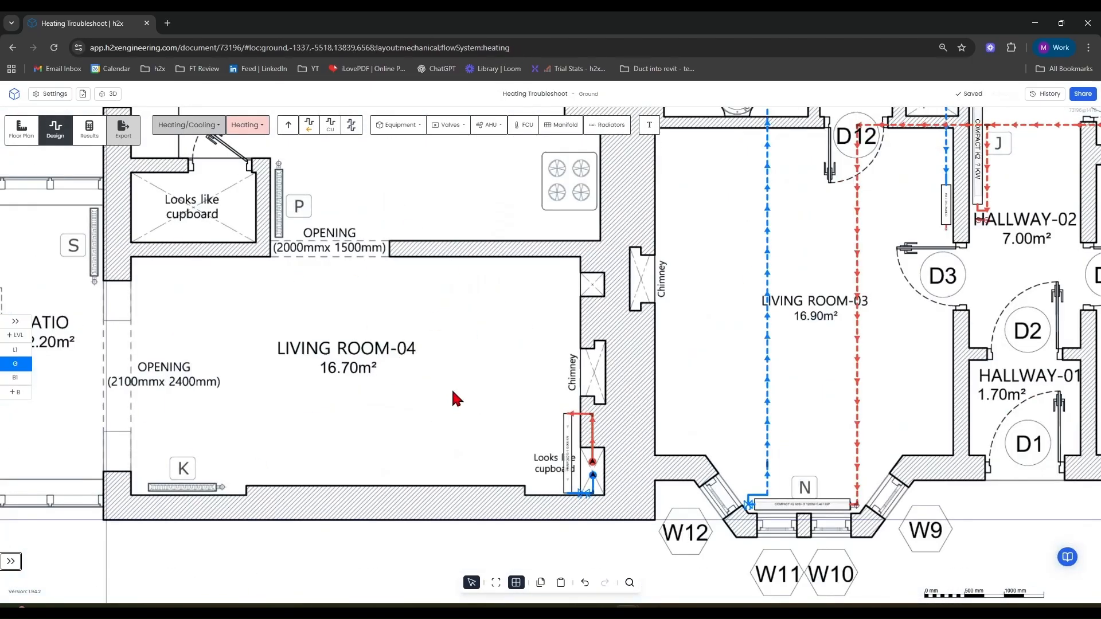
pyautogui.hscroll(4, 368, 350)
pyautogui.scroll(6, 356, 346)
pyautogui.click(351, 319)
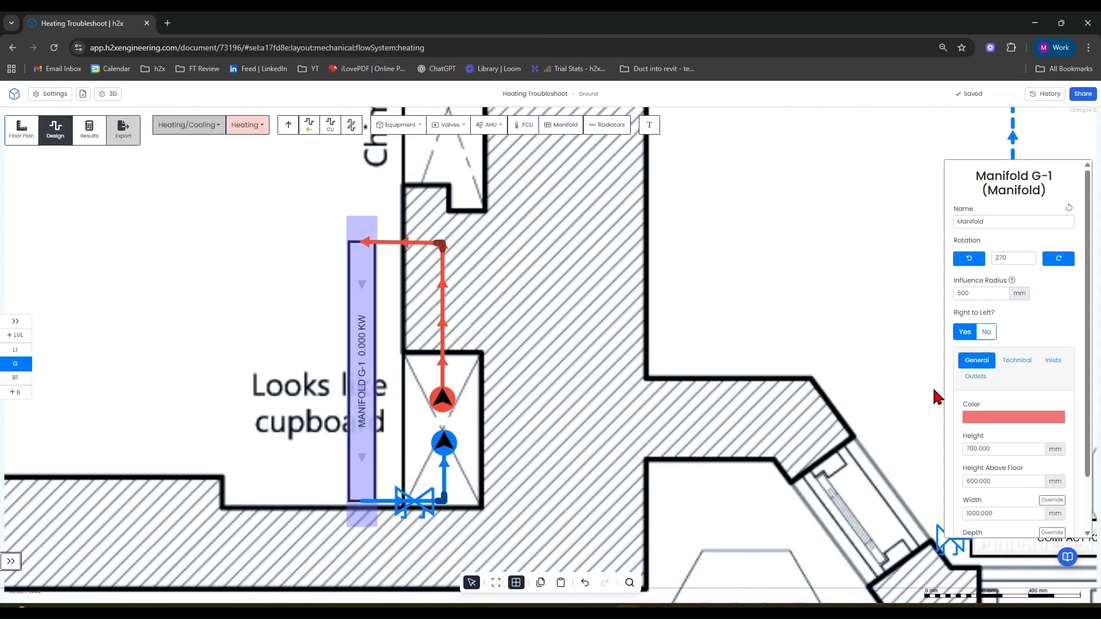
pyautogui.click(1019, 362)
pyautogui.scroll(-4, 1023, 370)
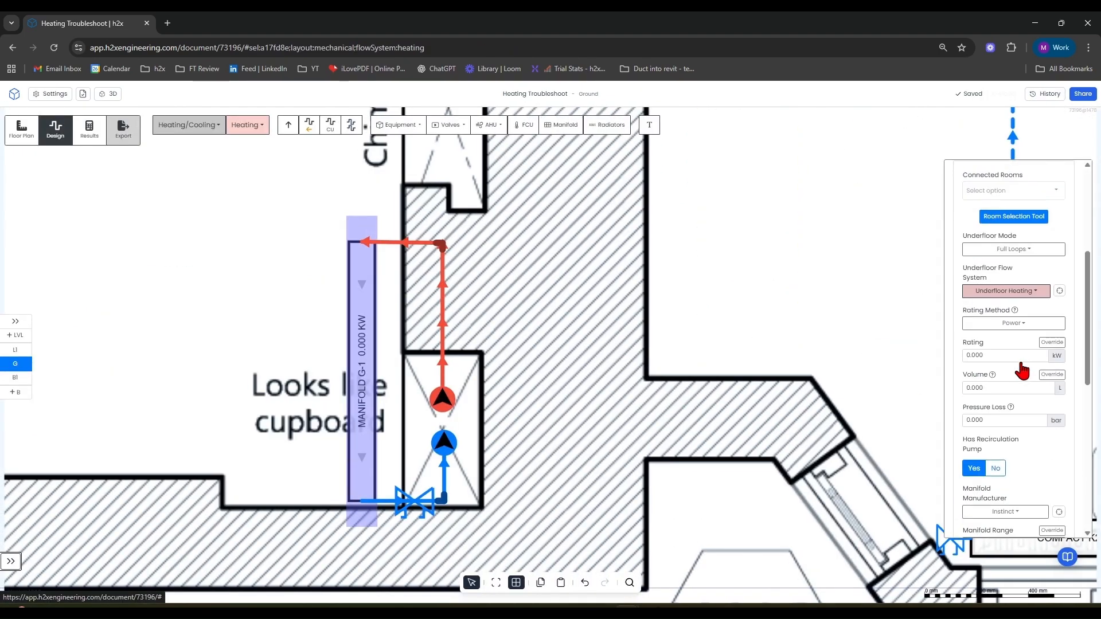
pyautogui.click(1014, 360)
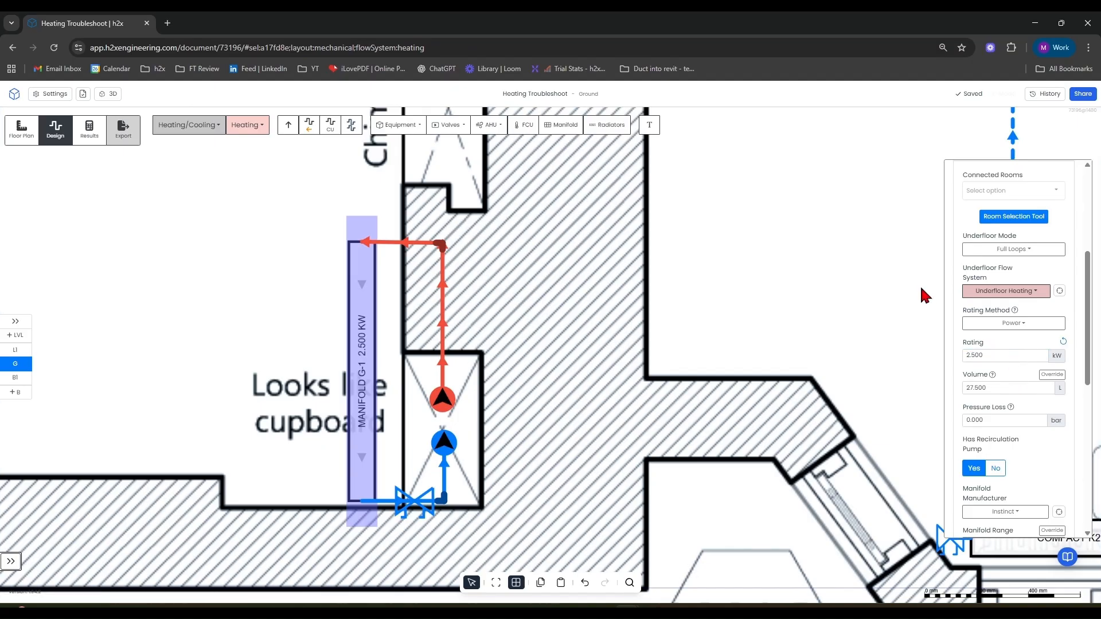
# Switch to Level 1 and examine the flow and return mains below Hallway-05 and Bathroom-03.
pyautogui.click(694, 365)
pyautogui.scroll(-2, 636, 356)
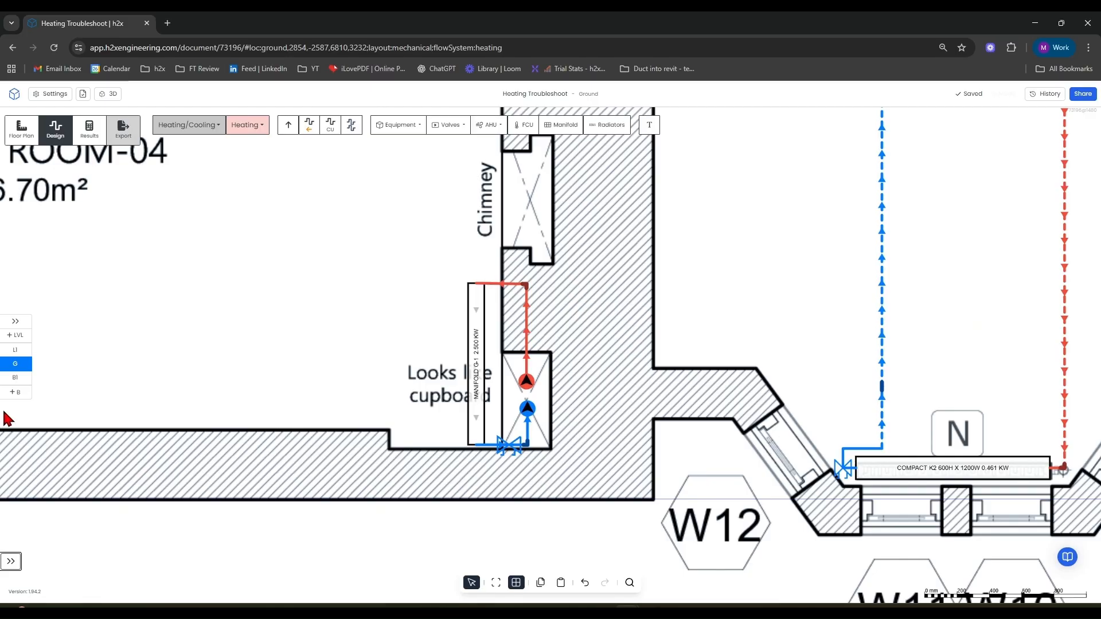
pyautogui.click(16, 347)
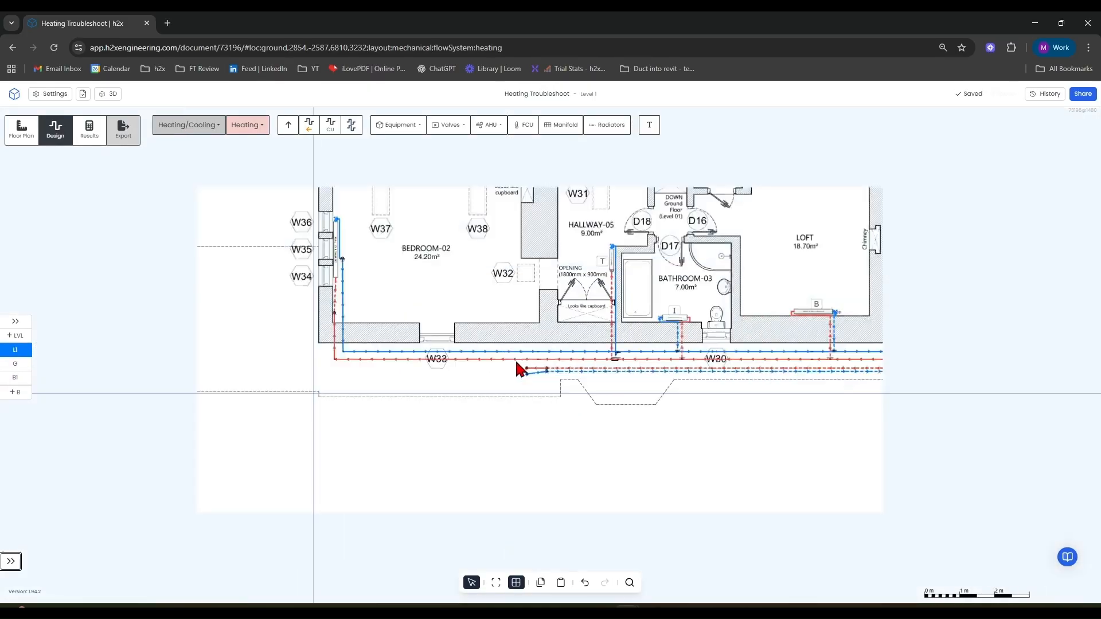
pyautogui.moveTo(736, 469); pyautogui.dragTo(488, 447)
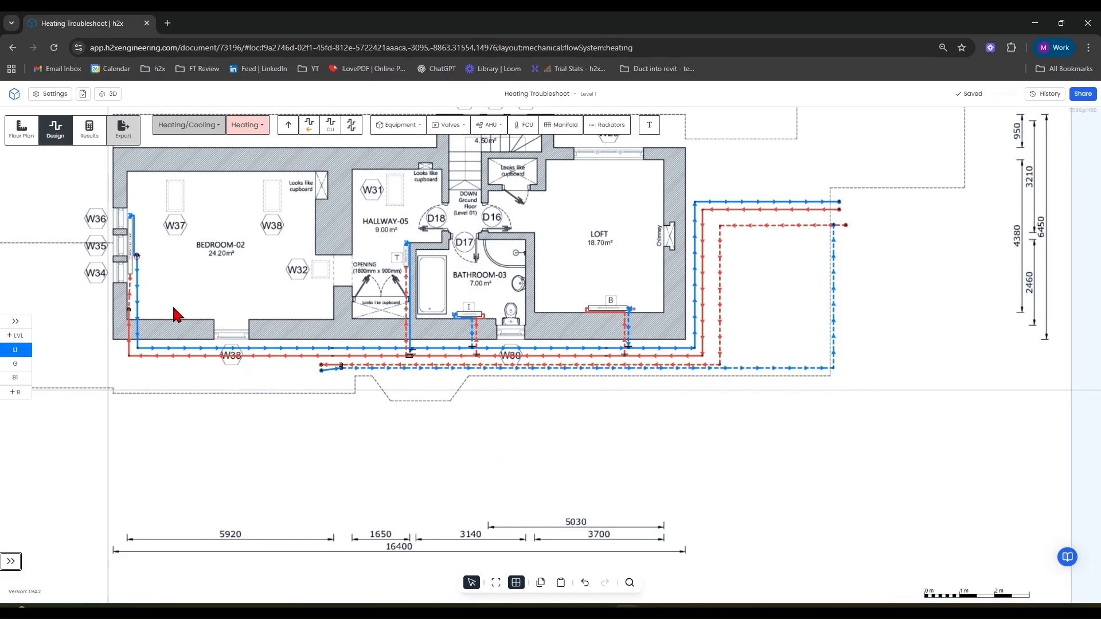
pyautogui.scroll(5, 395, 360)
pyautogui.scroll(5, 447, 351)
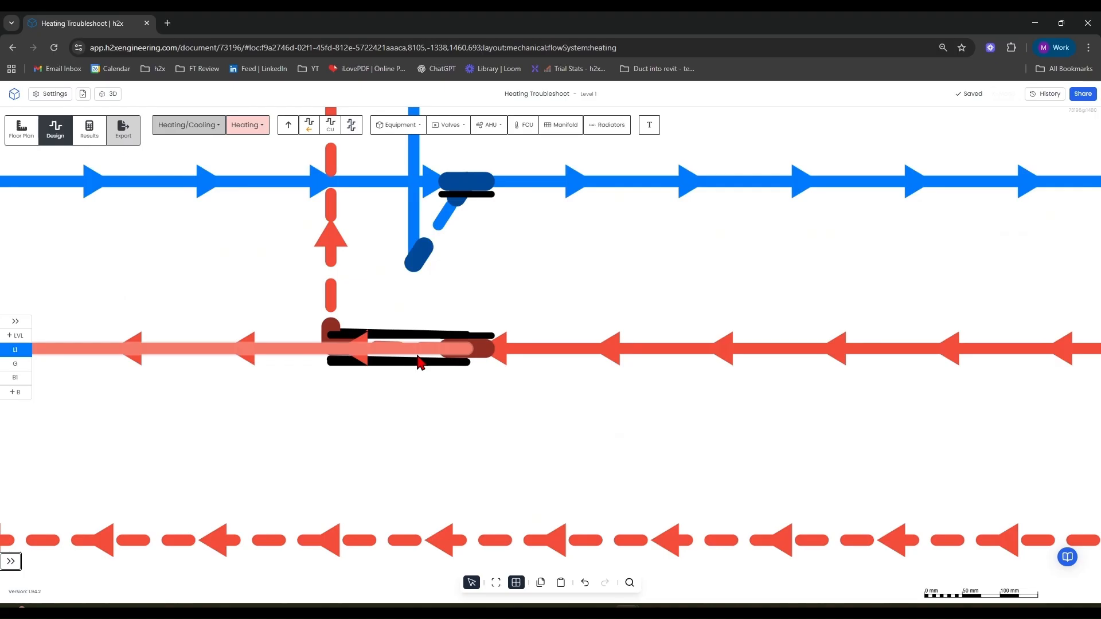
pyautogui.scroll(-3, 355, 318)
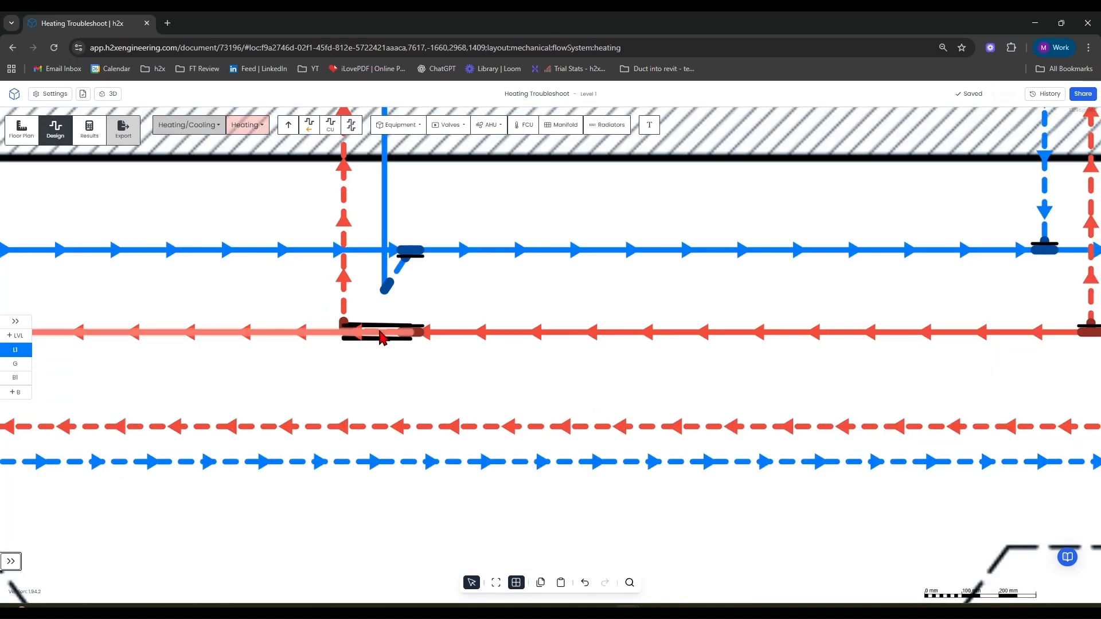
# Rearrange the riser pipes from radiator T at the Level 1 mains and undo the last move.
pyautogui.moveTo(372, 338); pyautogui.dragTo(418, 314)
pyautogui.scroll(-8, 410, 342)
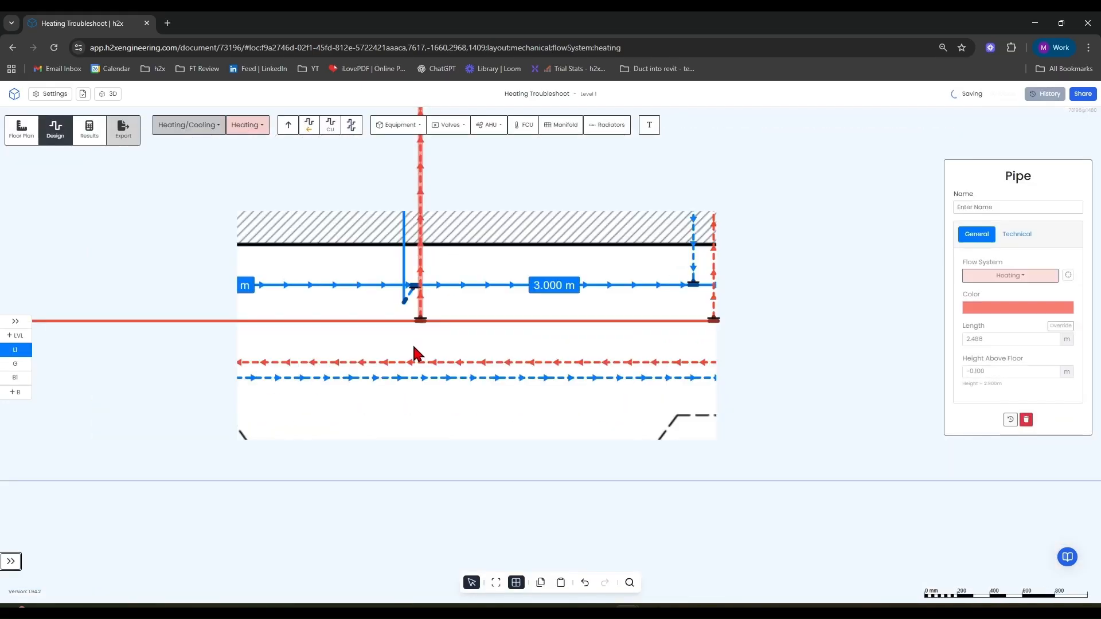
pyautogui.scroll(5, 414, 215)
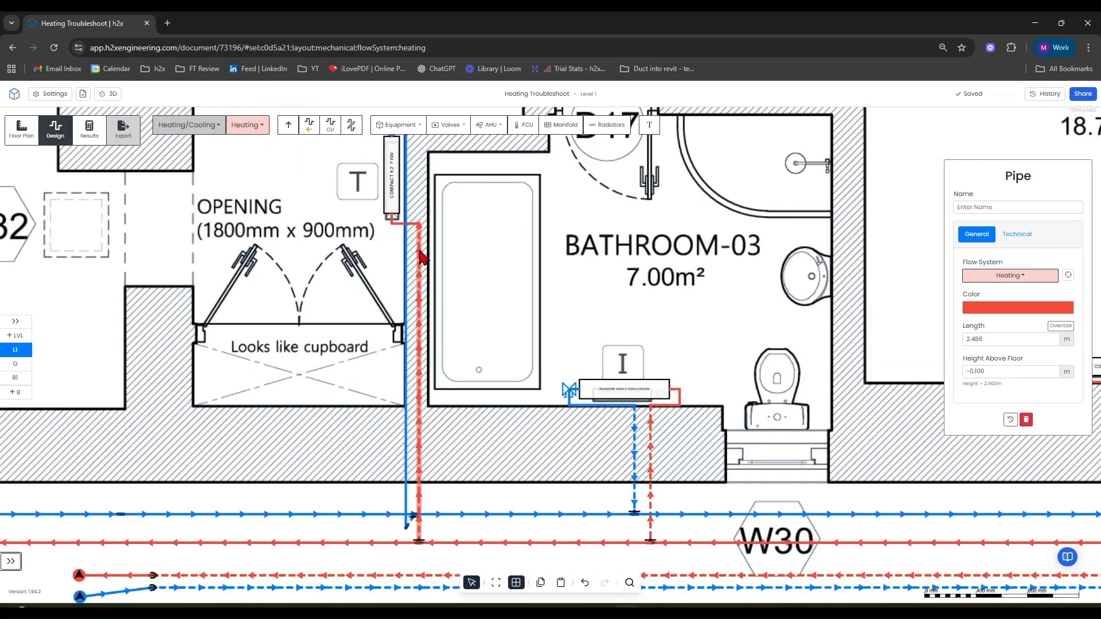
pyautogui.moveTo(481, 426); pyautogui.dragTo(481, 302, button='middle')
pyautogui.scroll(5, 431, 421)
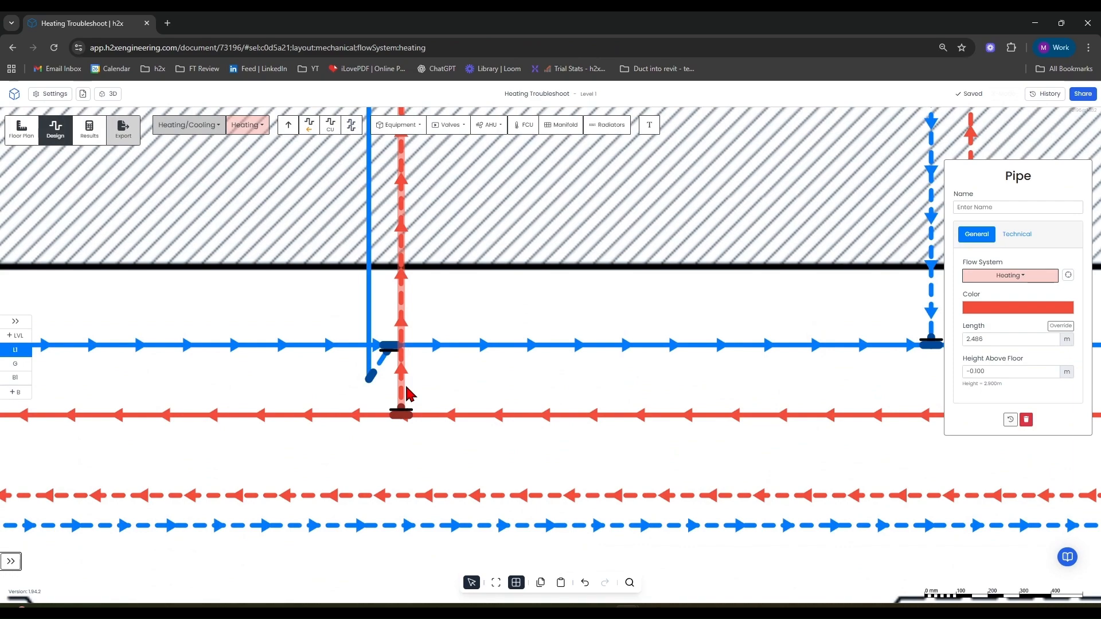
pyautogui.hotkey('ctrl', 'z')
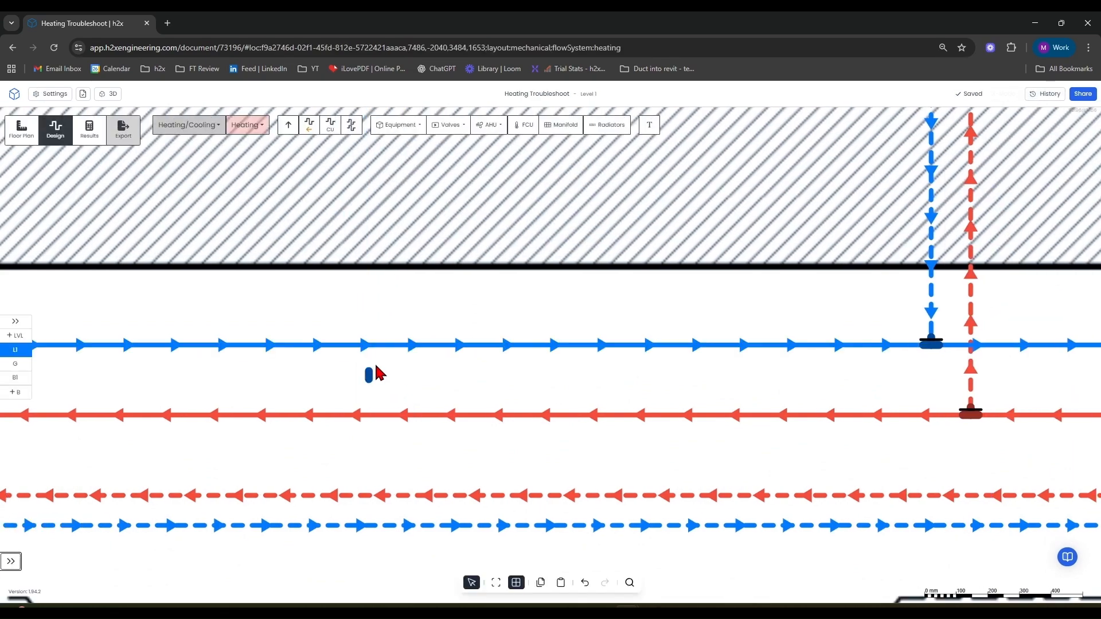
# Reconnect radiator T's return pipe down to the Level 1 return main.
pyautogui.scroll(-5, 374, 371)
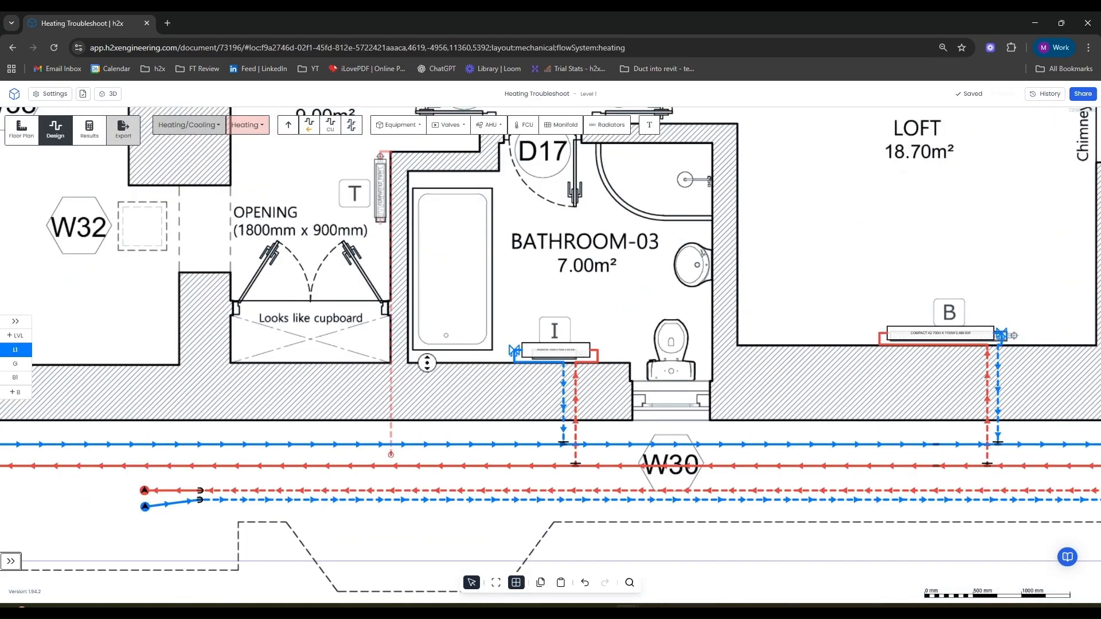
pyautogui.moveTo(423, 369); pyautogui.dragTo(443, 326, button='middle')
pyautogui.moveTo(410, 411); pyautogui.dragTo(392, 402)
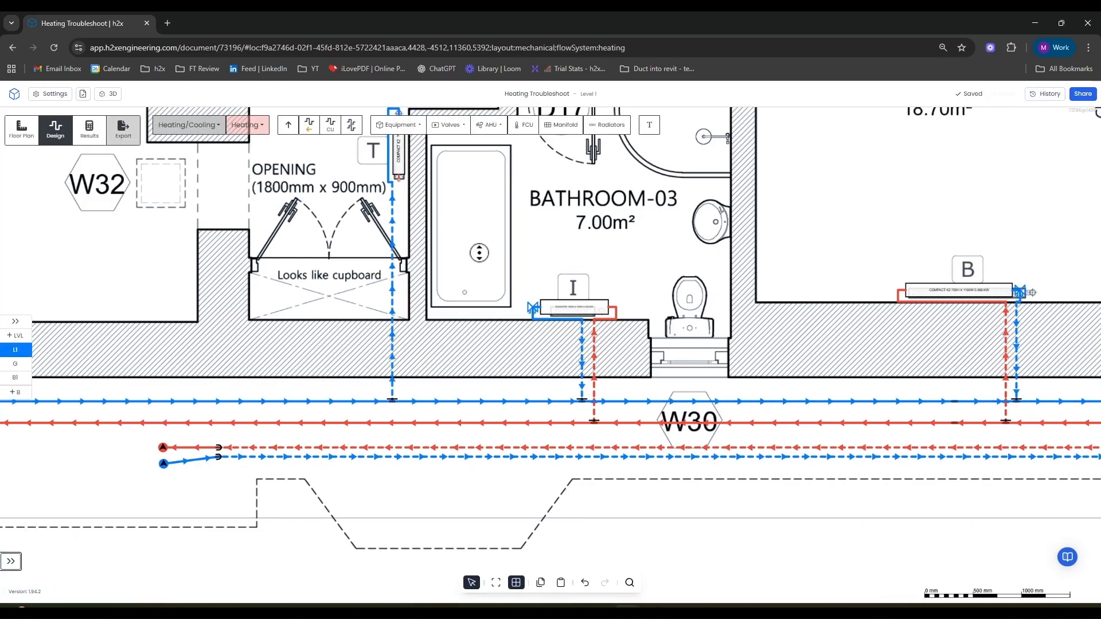
pyautogui.moveTo(472, 234); pyautogui.dragTo(474, 279)
pyautogui.moveTo(394, 268); pyautogui.dragTo(386, 261)
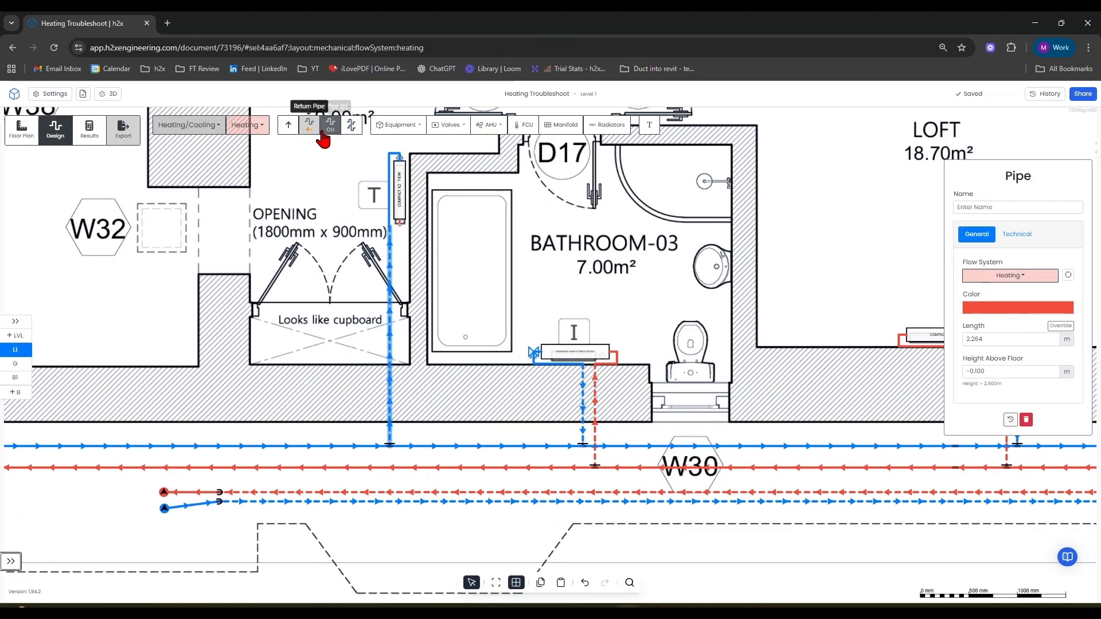
# Draw a flow pipe from radiator T's lower connection down to the Level 1 flow main.
pyautogui.press('p')
pyautogui.scroll(8, 394, 220)
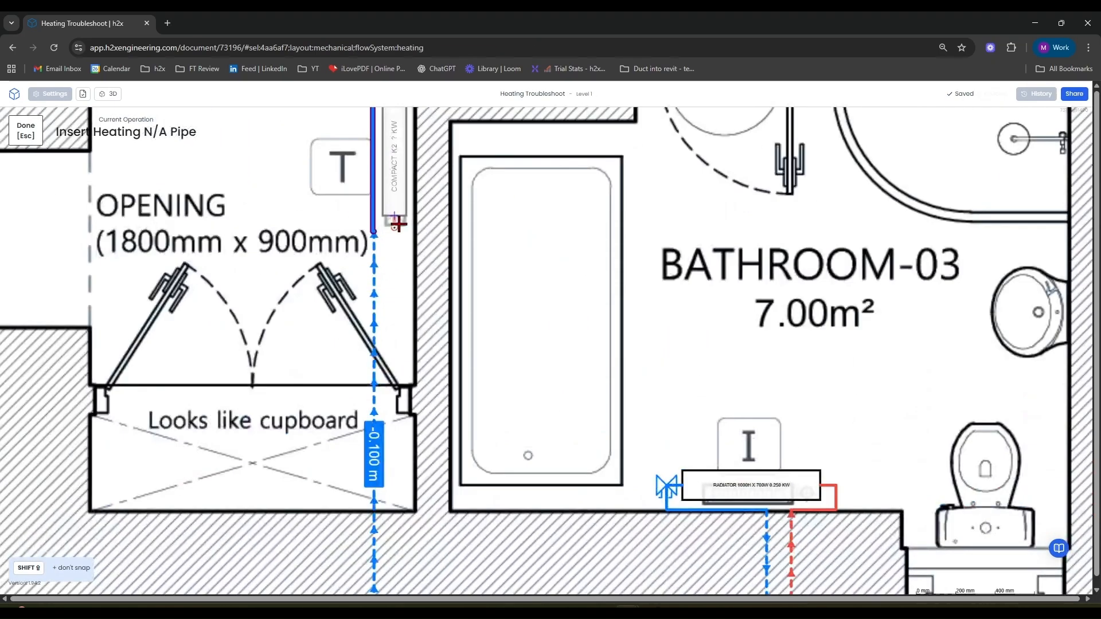
pyautogui.click(389, 199)
pyautogui.scroll(-8, 388, 201)
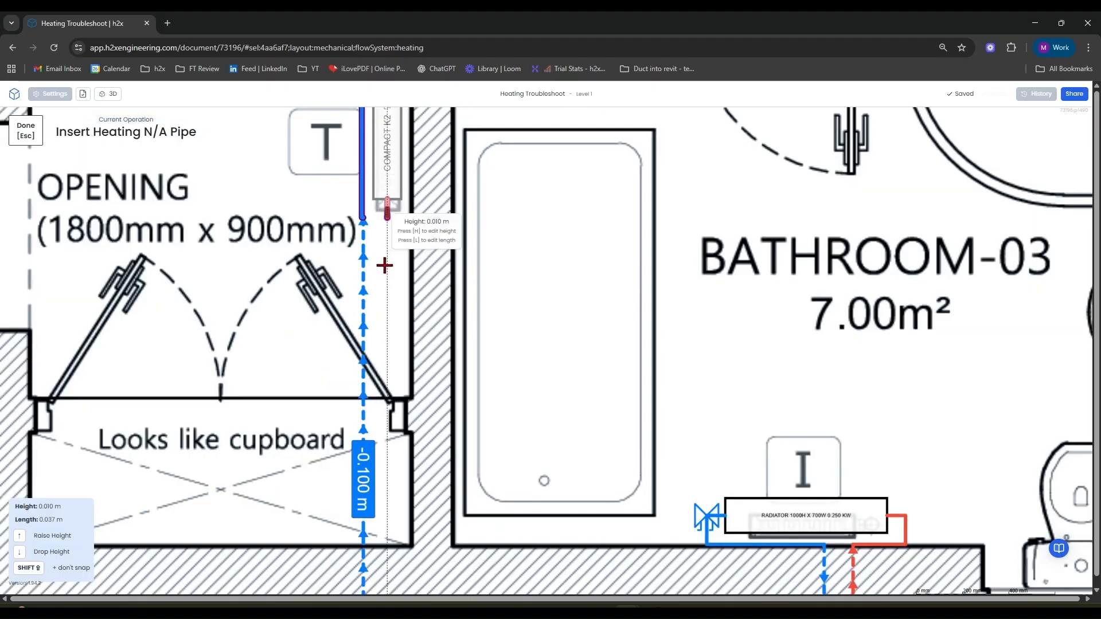
pyautogui.scroll(-2, 391, 321)
pyautogui.moveTo(409, 351); pyautogui.dragTo(474, 128, button='middle')
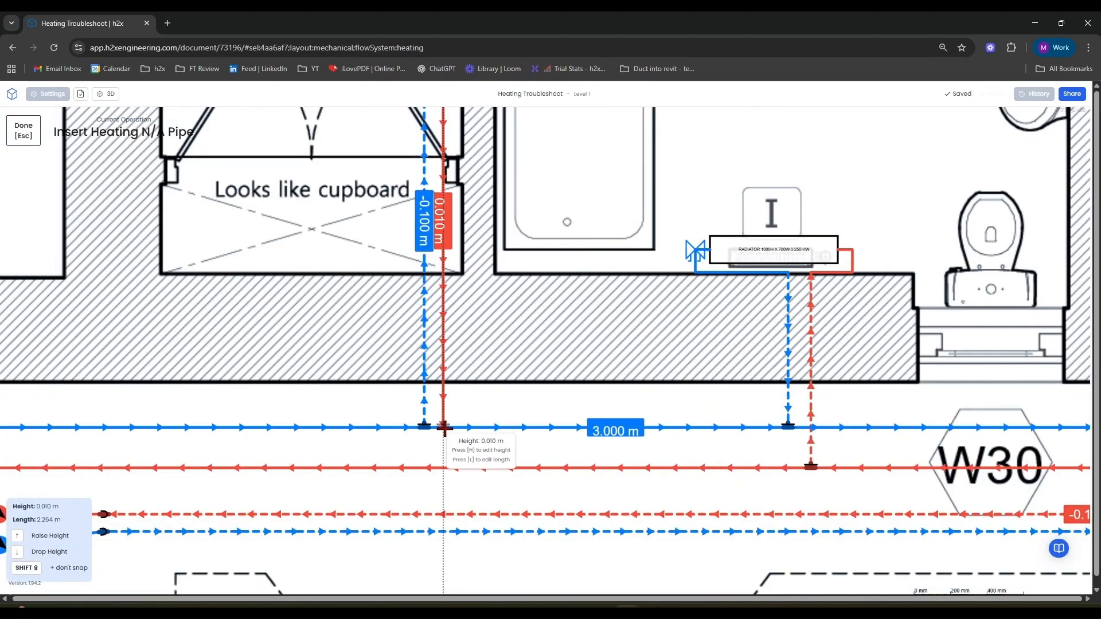
pyautogui.click(445, 467)
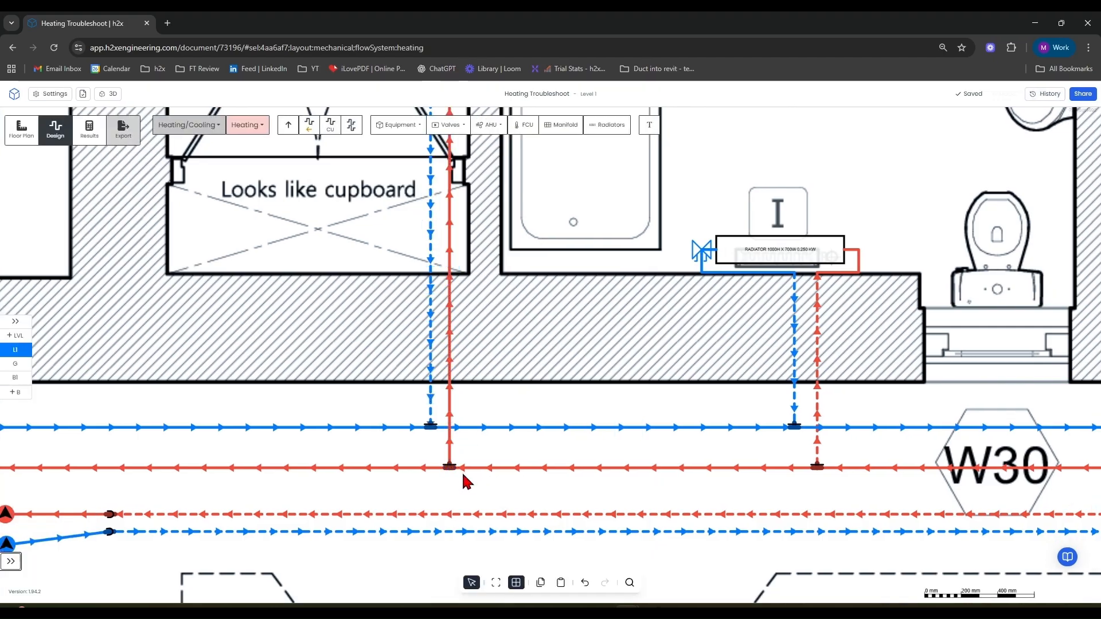
# Set radiator T's model to Stelrad Compact K2 600 H x 800 W.
pyautogui.scroll(-5, 468, 479)
pyautogui.scroll(5, 436, 297)
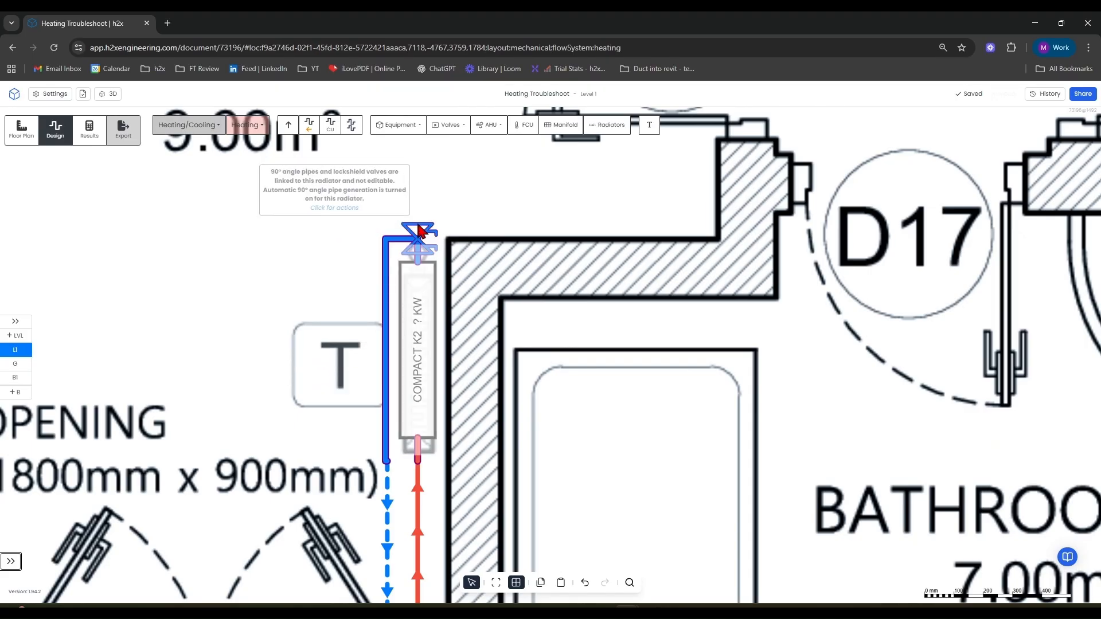
pyautogui.scroll(-3, 383, 356)
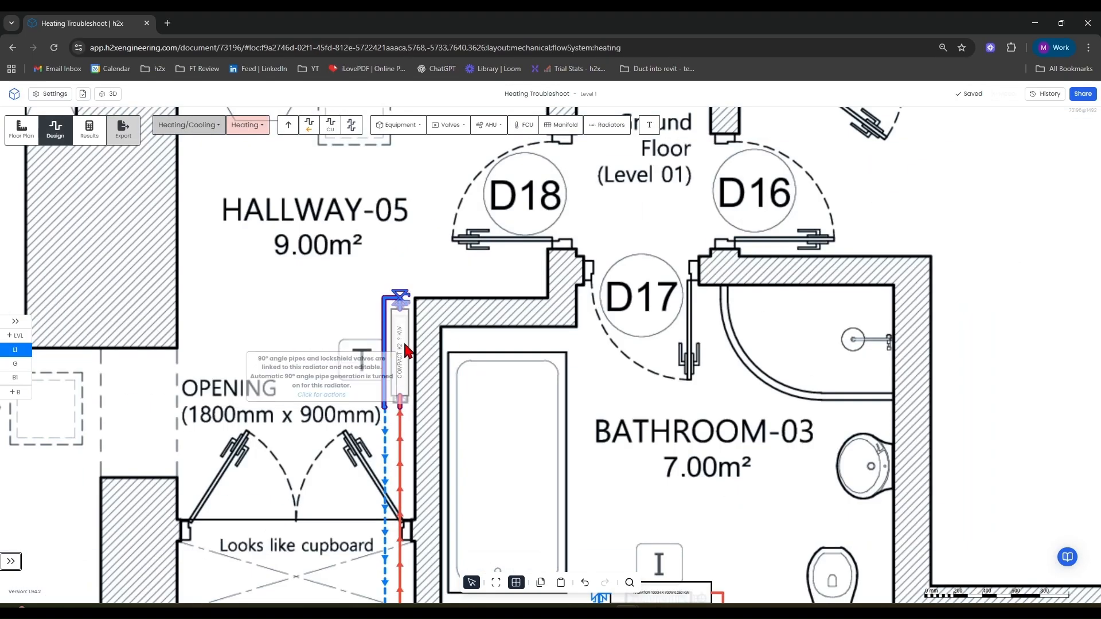
pyautogui.moveTo(402, 359); pyautogui.dragTo(405, 356)
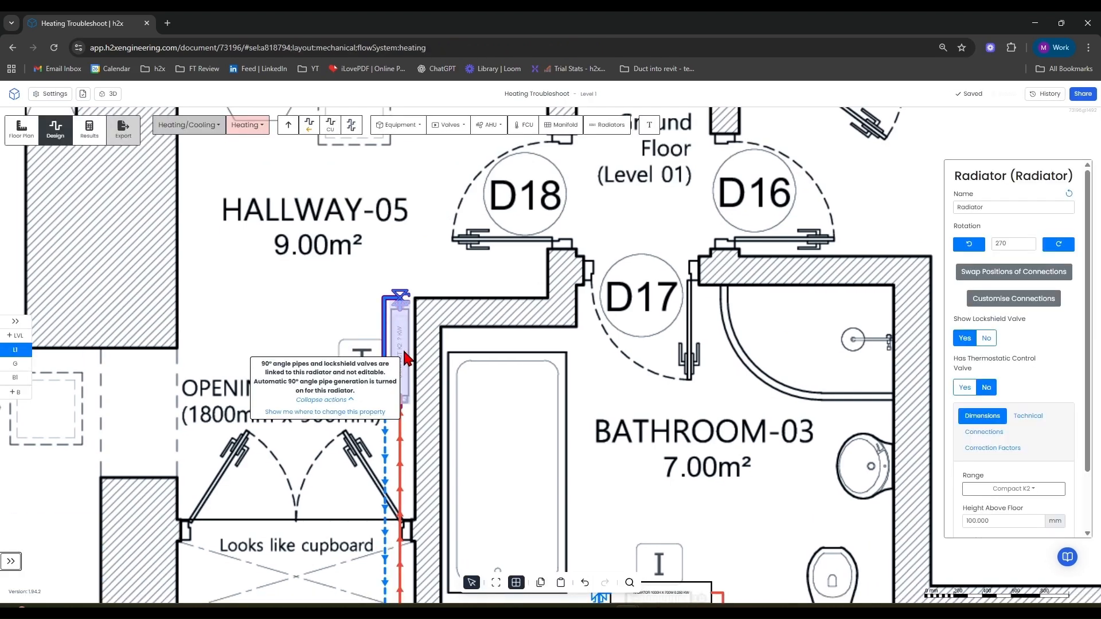
pyautogui.scroll(-2, 1039, 435)
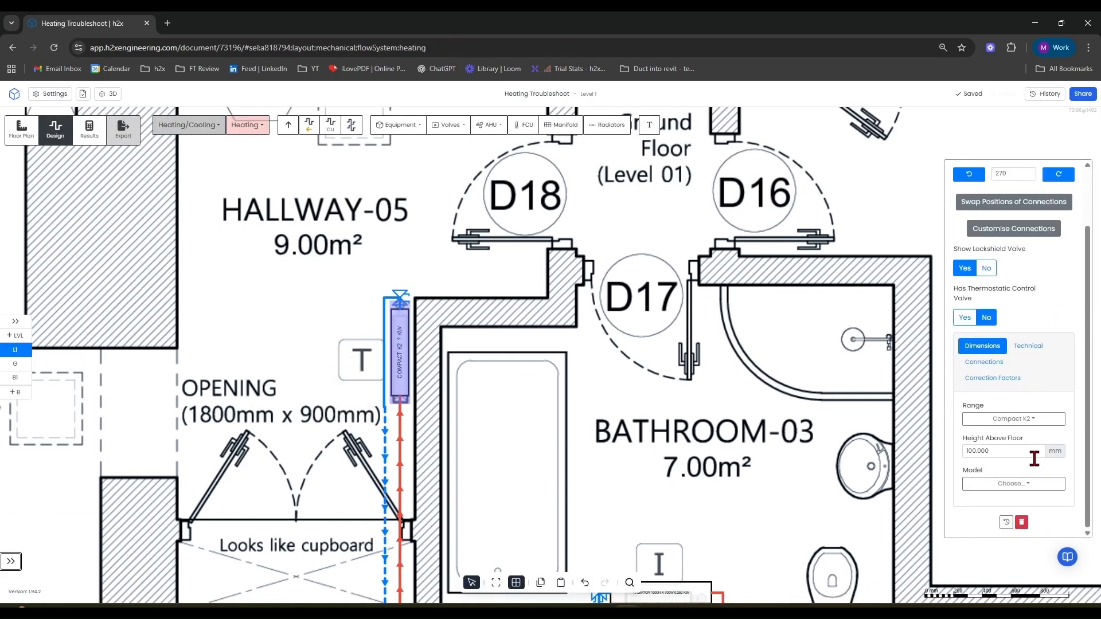
pyautogui.click(1023, 485)
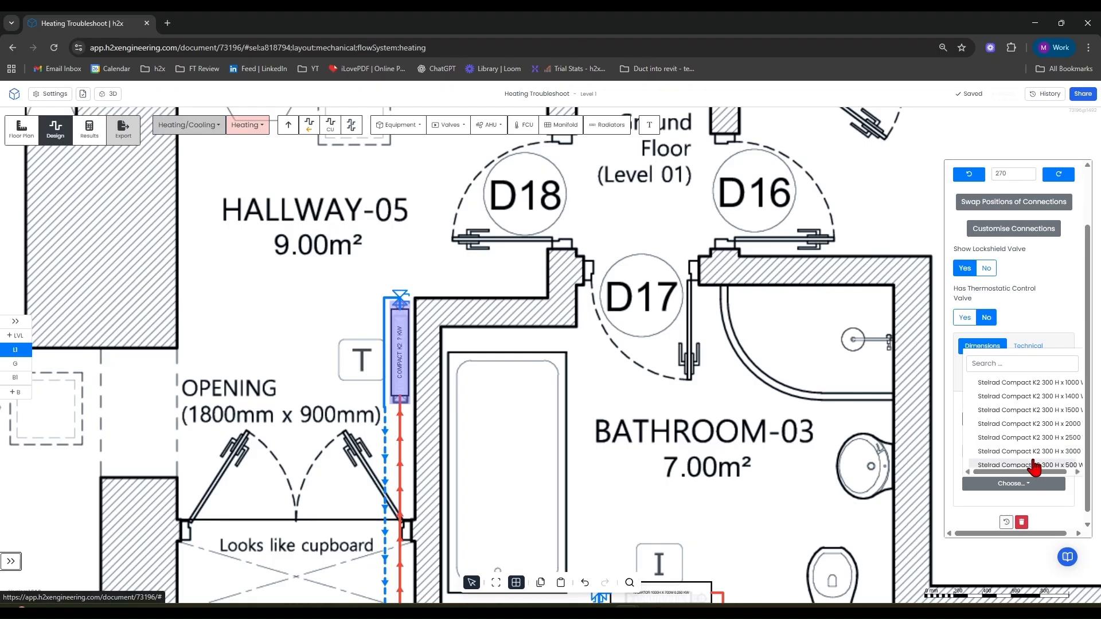
pyautogui.scroll(-2, 1003, 434)
pyautogui.scroll(-3, 1002, 434)
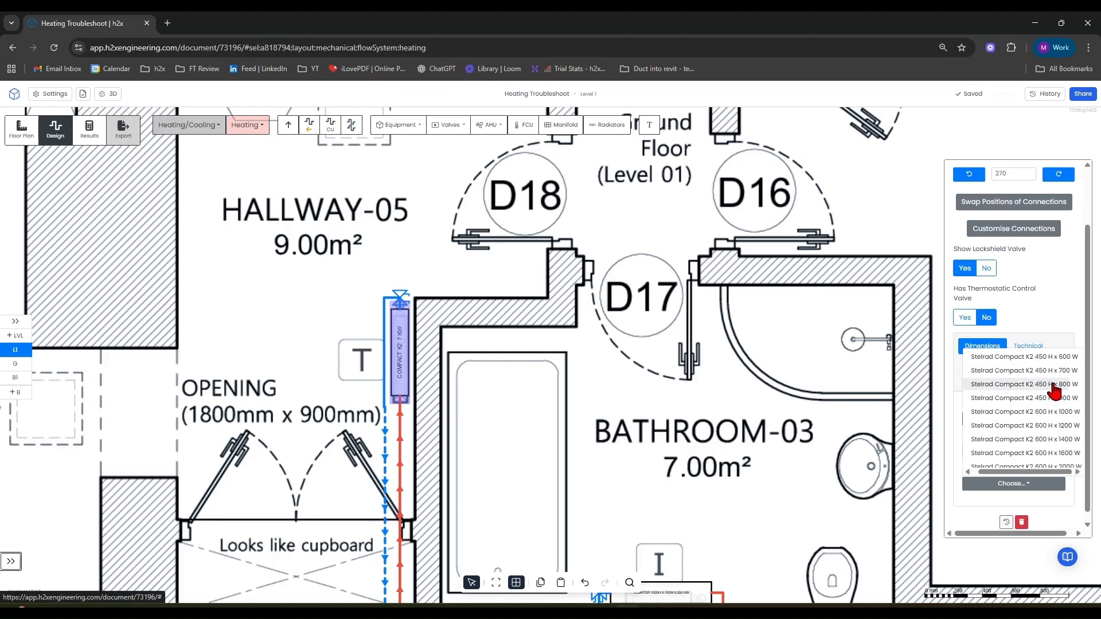
pyautogui.scroll(-1, 1040, 424)
pyautogui.scroll(-4, 1040, 425)
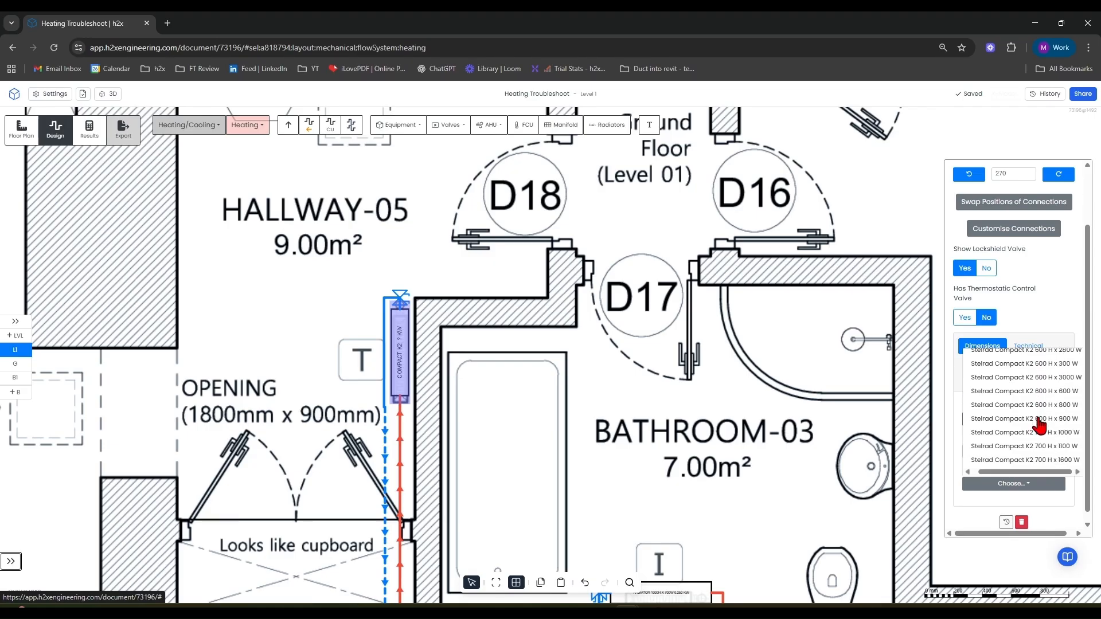
pyautogui.click(1056, 406)
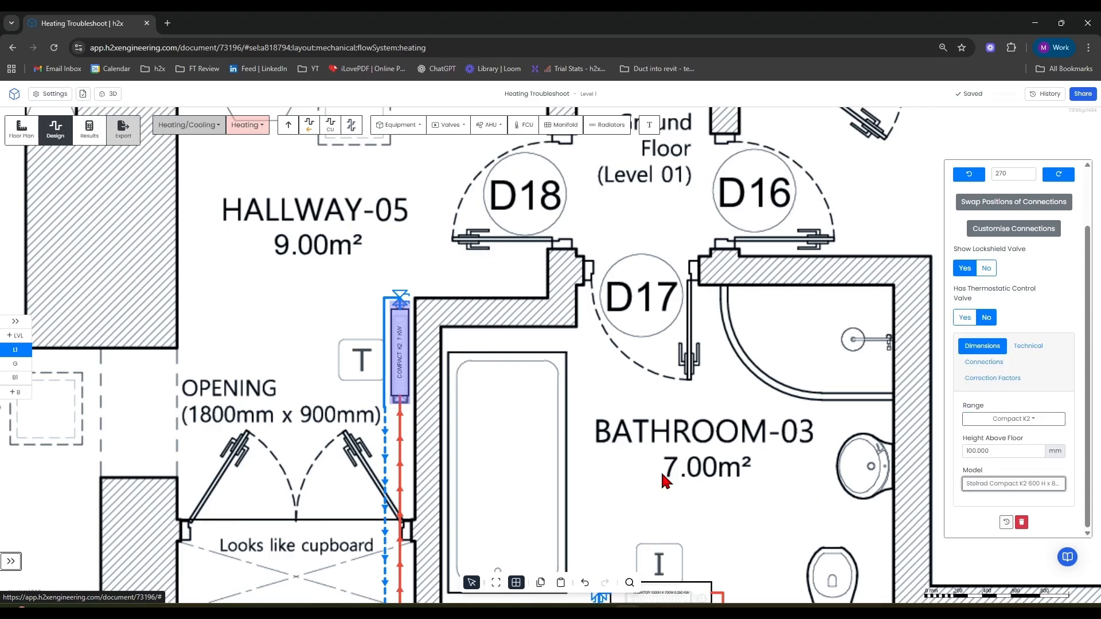
# Delete the leftover tee fitting at radiator T's return connection.
pyautogui.scroll(5, 392, 328)
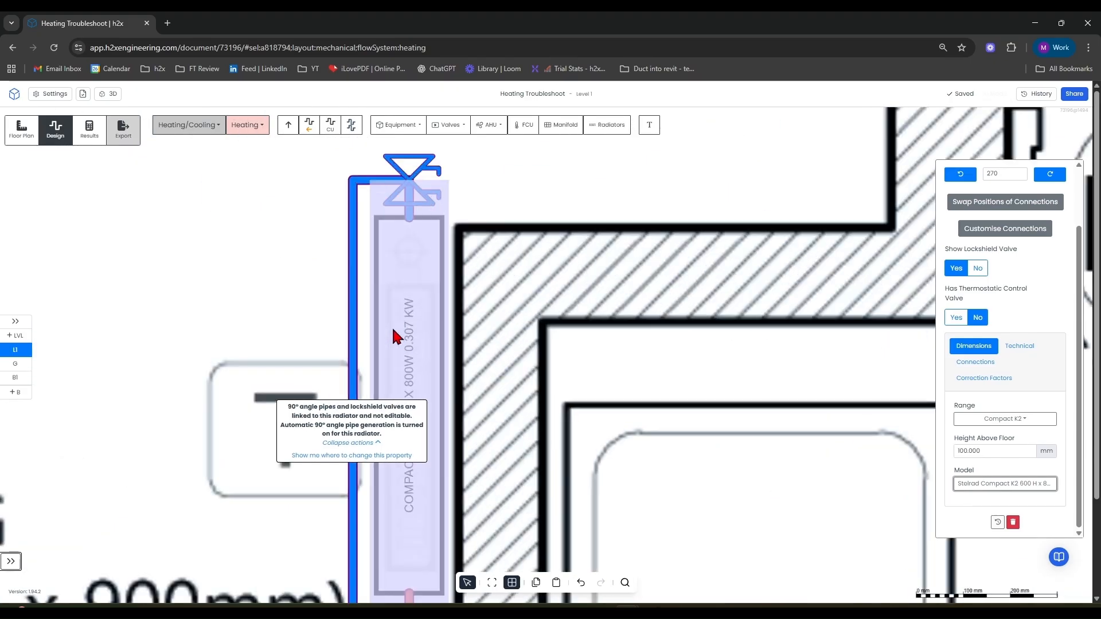
pyautogui.scroll(-10, 415, 342)
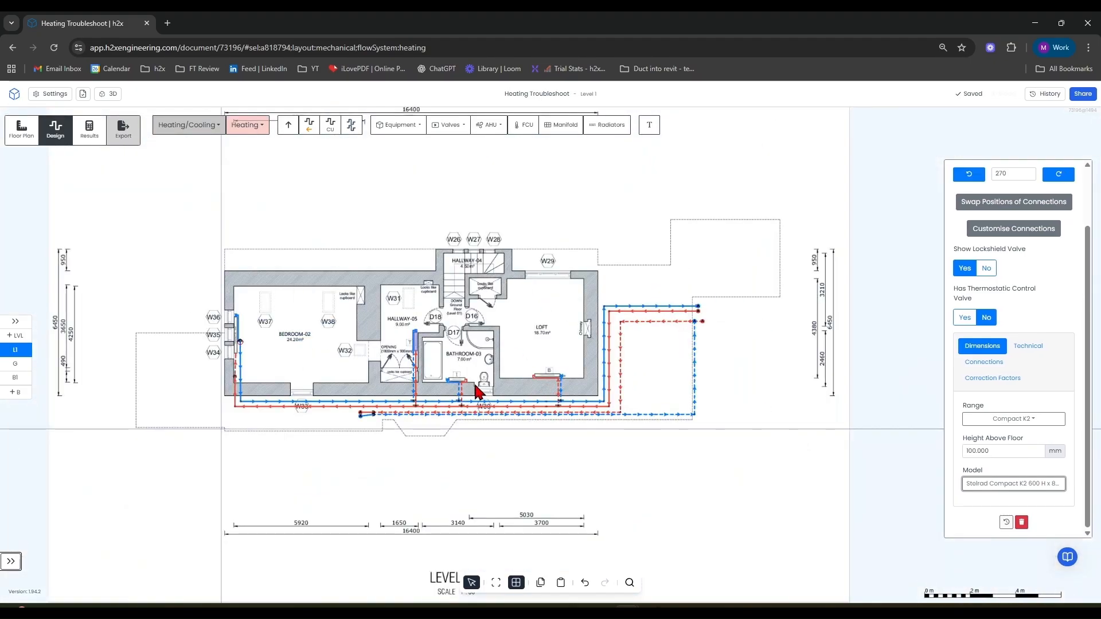
pyautogui.scroll(10, 237, 342)
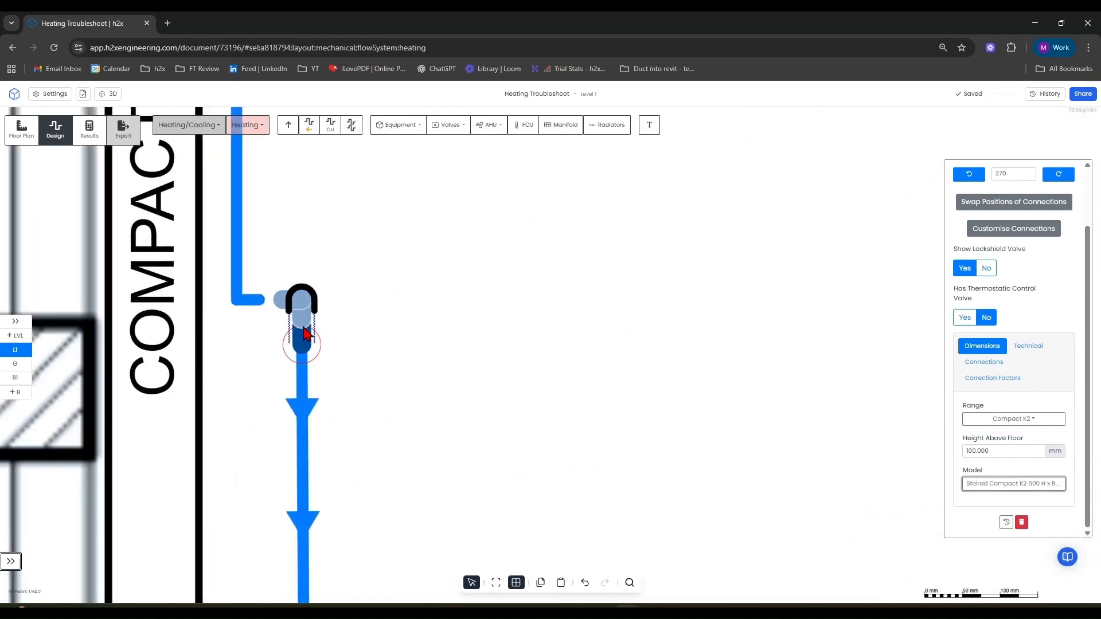
pyautogui.scroll(1, 298, 333)
pyautogui.click(302, 331)
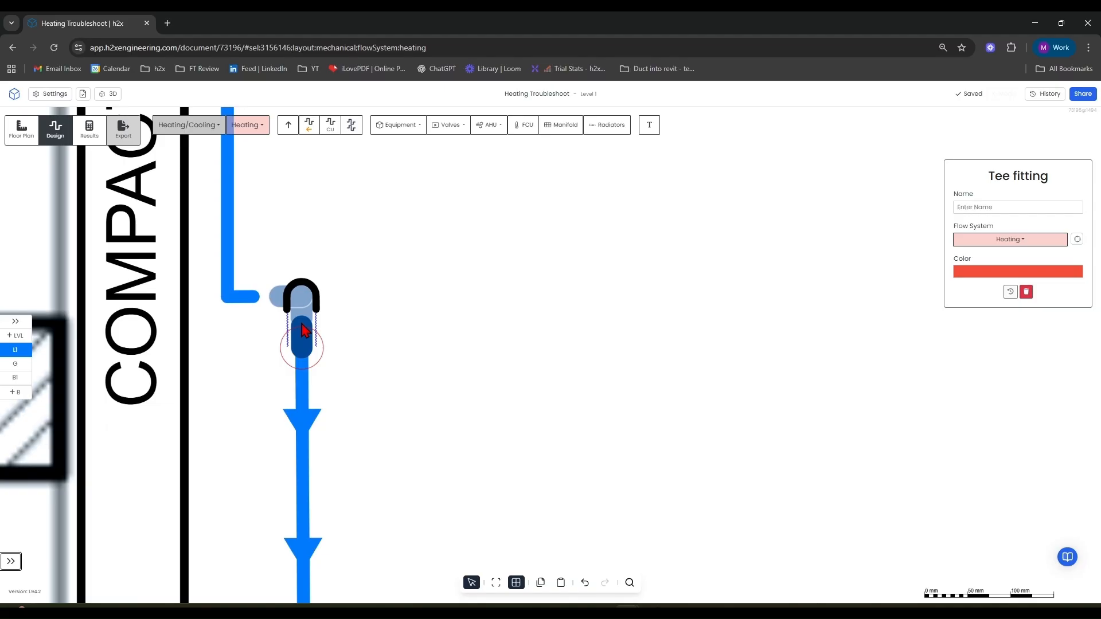
pyautogui.press('Delete')
# Draw a return pipe from the Bedroom-02 radiator's top connection down to the Level 1 return main.
pyautogui.scroll(-10, 297, 336)
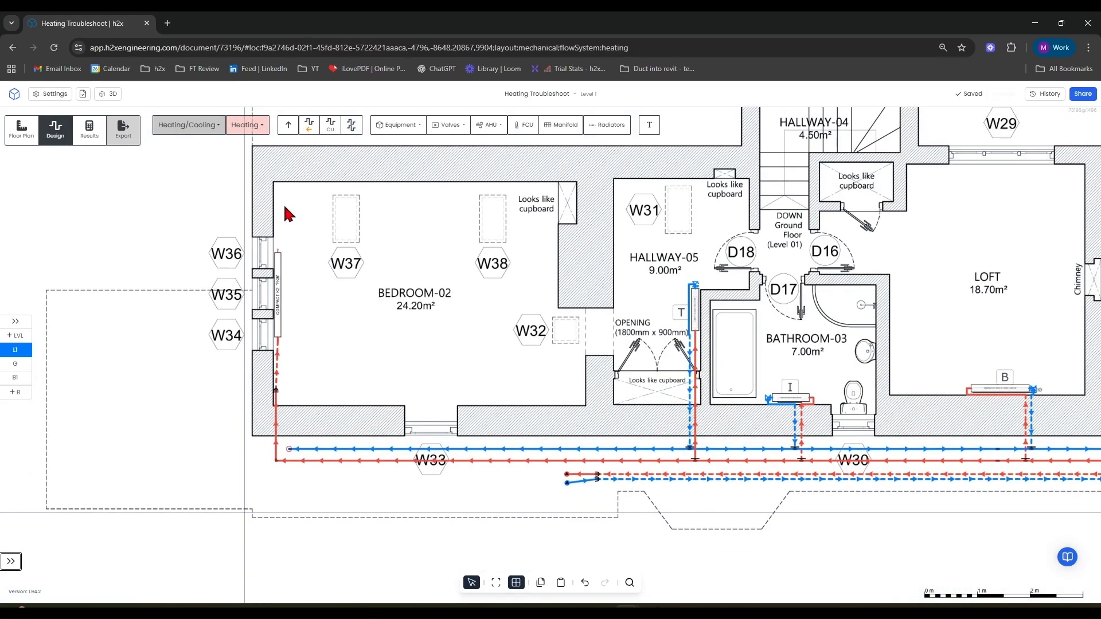
pyautogui.click(322, 121)
pyautogui.scroll(5, 269, 273)
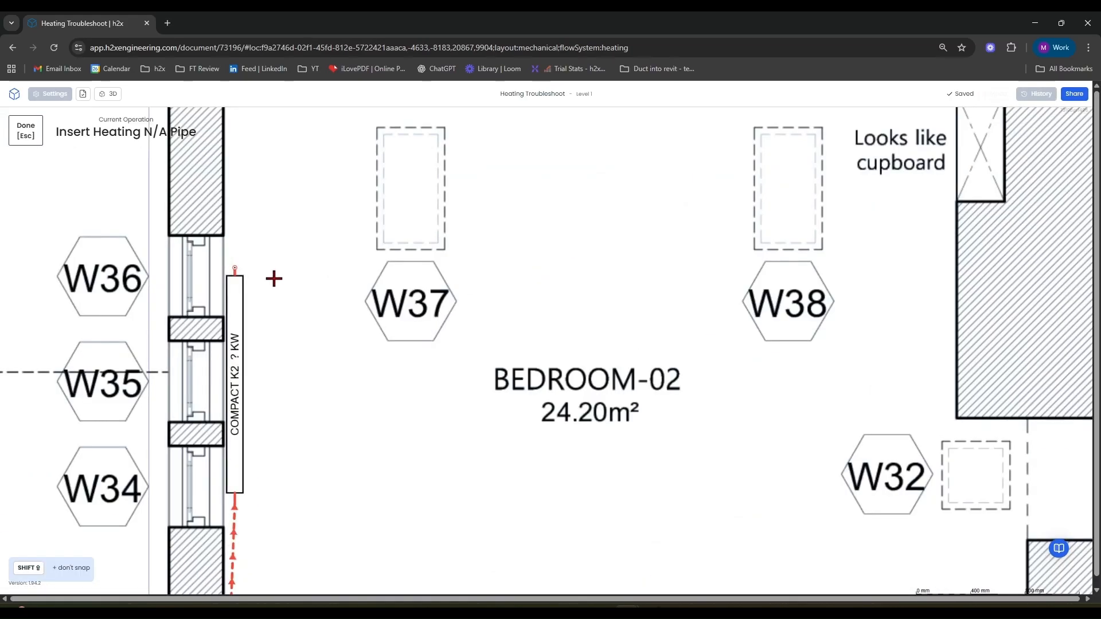
pyautogui.click(240, 271)
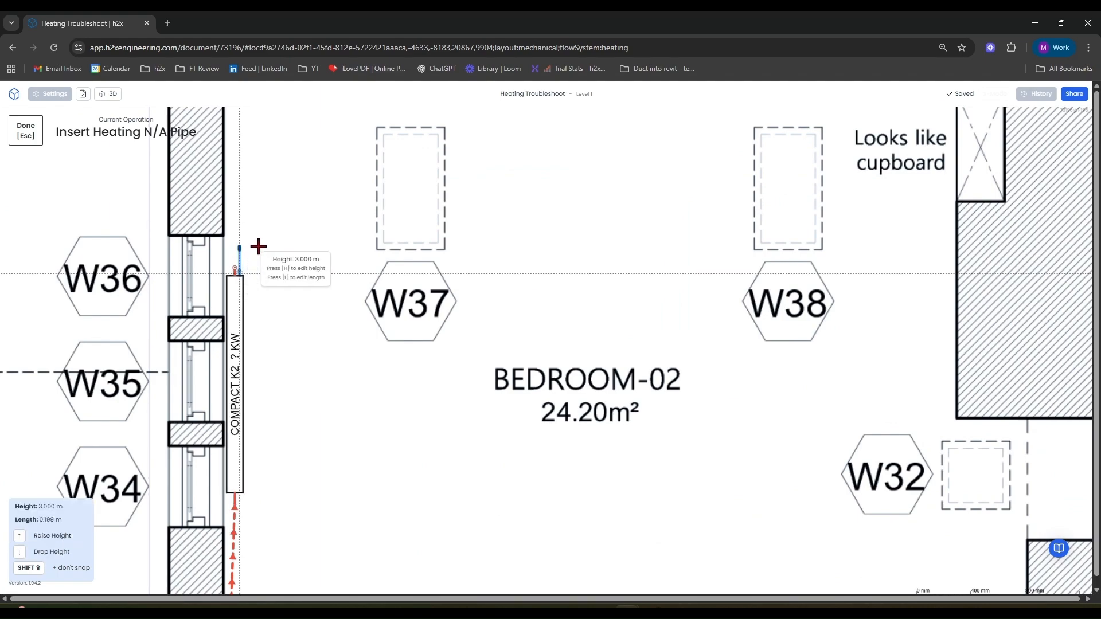
pyautogui.scroll(-5, 276, 250)
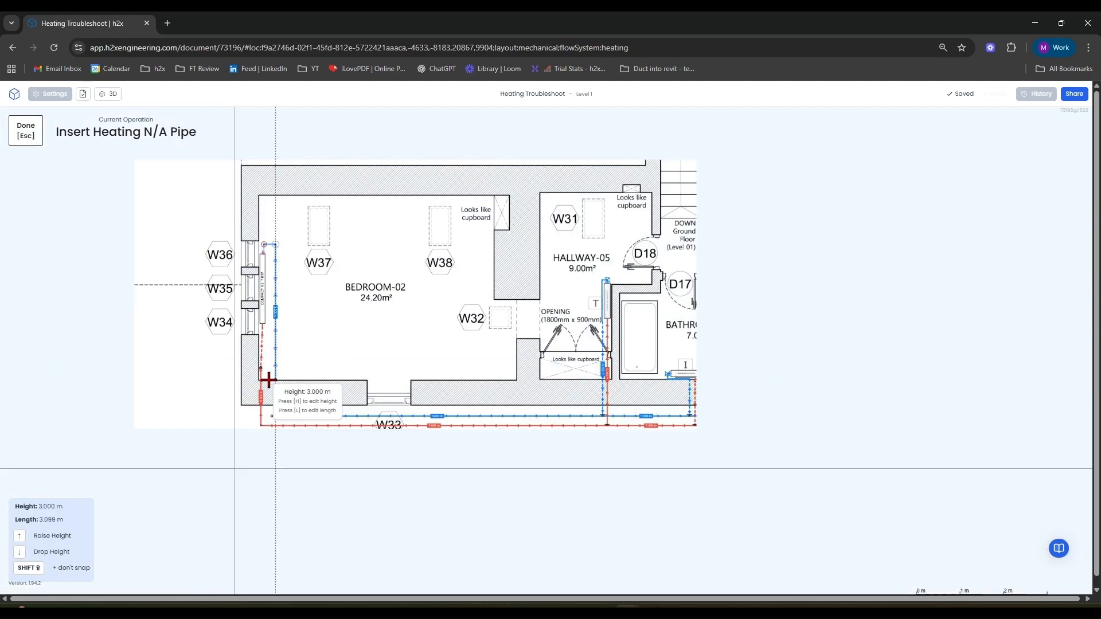
pyautogui.click(274, 387)
pyautogui.press('Escape')
# Inspect the new pipework around the Bedroom-02 radiator and the overall Level 1 layout.
pyautogui.scroll(5, 273, 396)
pyautogui.moveTo(292, 367); pyautogui.dragTo(280, 457)
pyautogui.moveTo(364, 251); pyautogui.dragTo(370, 444)
pyautogui.moveTo(380, 216); pyautogui.dragTo(344, 386)
pyautogui.scroll(8, 217, 313)
pyautogui.moveTo(206, 285); pyautogui.dragTo(163, 310)
pyautogui.scroll(-10, 357, 236)
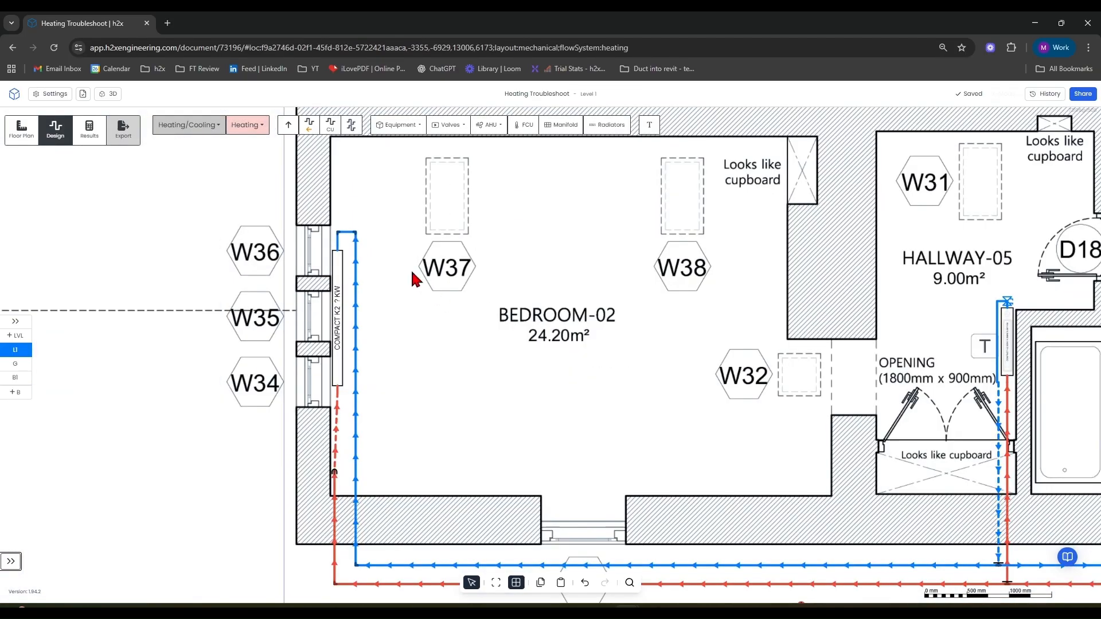
pyautogui.scroll(3, 348, 261)
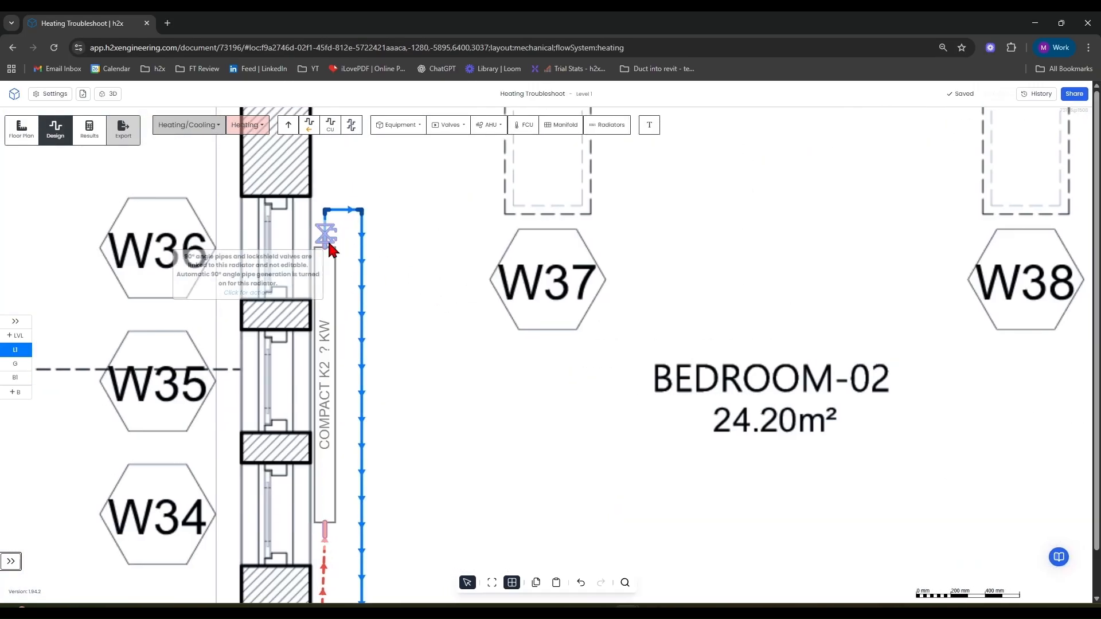
pyautogui.scroll(-5, 326, 279)
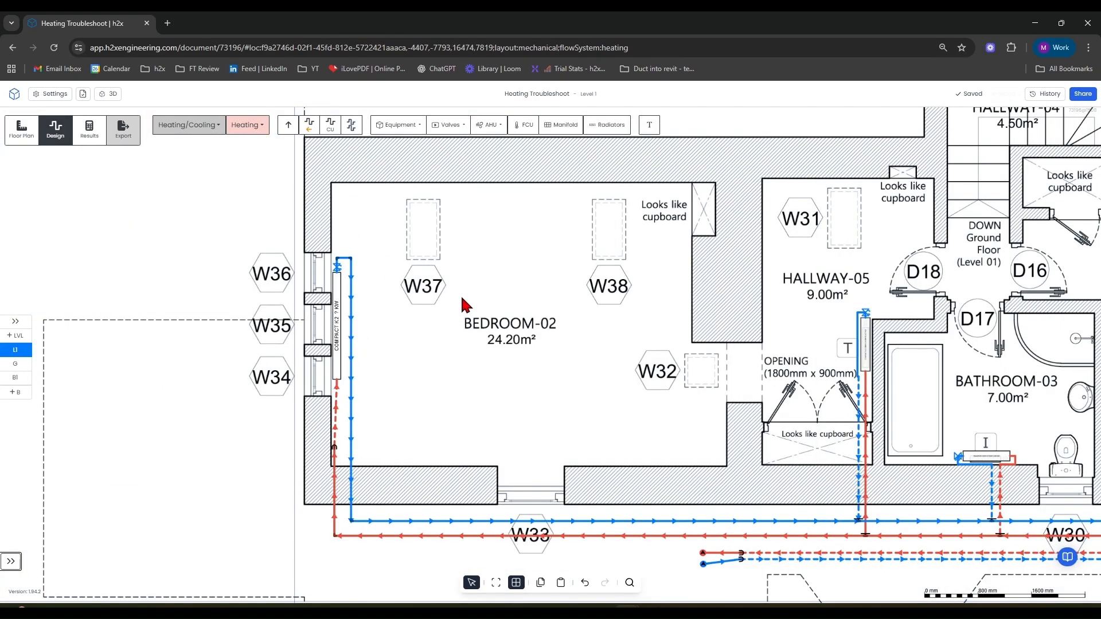
pyautogui.scroll(-8, 512, 291)
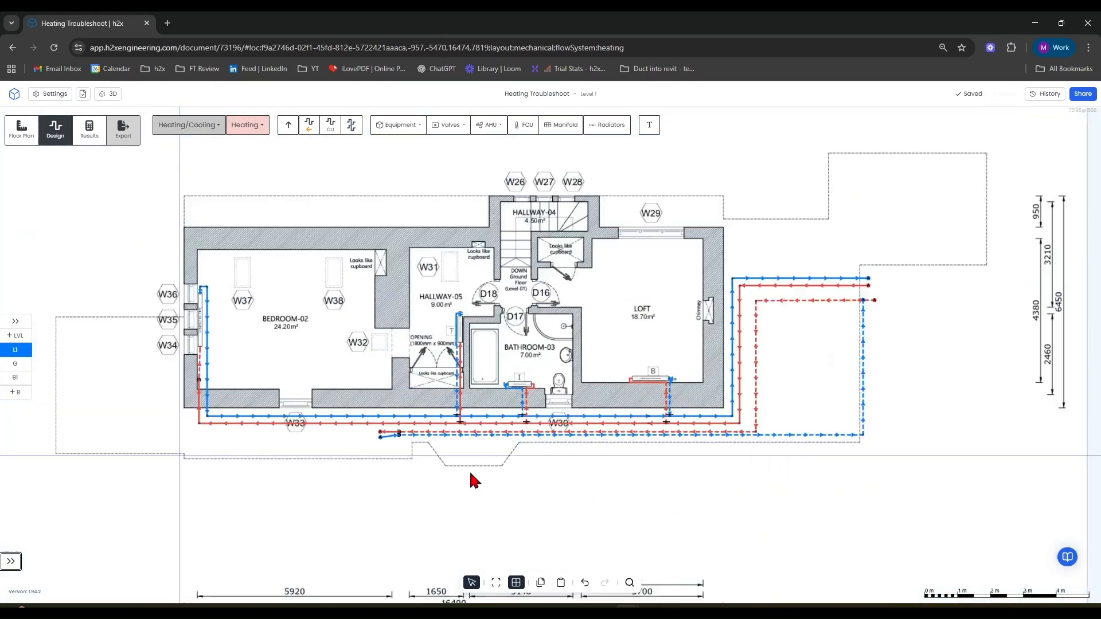
# Set the Bedroom-02 radiator's model to Stelrad Compact K2 600 H x 1200 W.
pyautogui.moveTo(554, 483); pyautogui.dragTo(666, 363, button='middle')
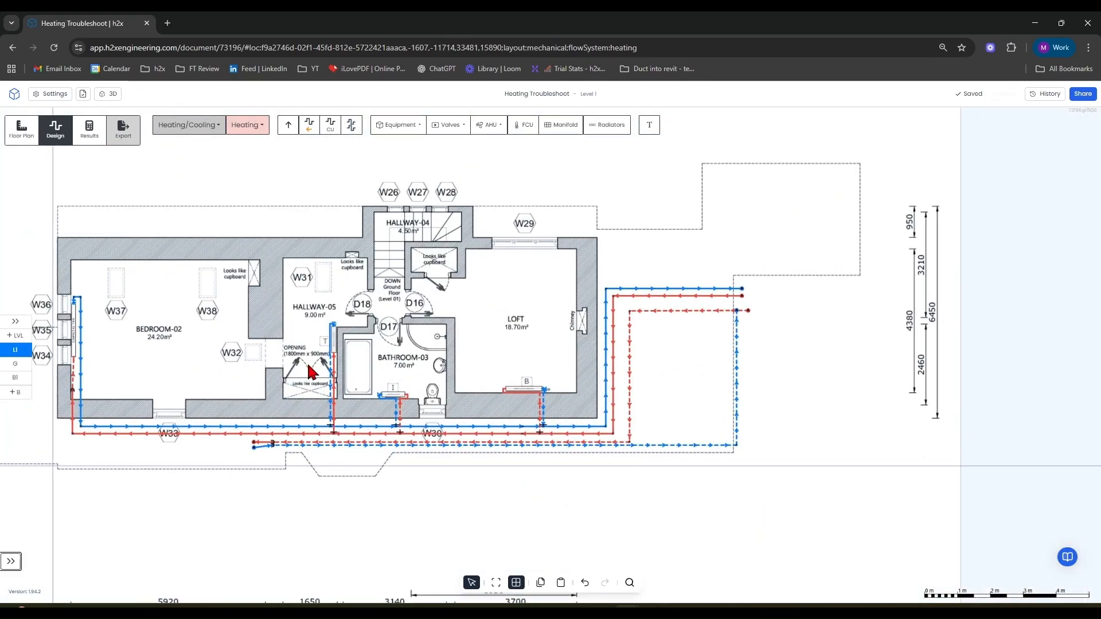
pyautogui.scroll(3, 279, 389)
pyautogui.scroll(2, 402, 367)
pyautogui.scroll(-4, 390, 326)
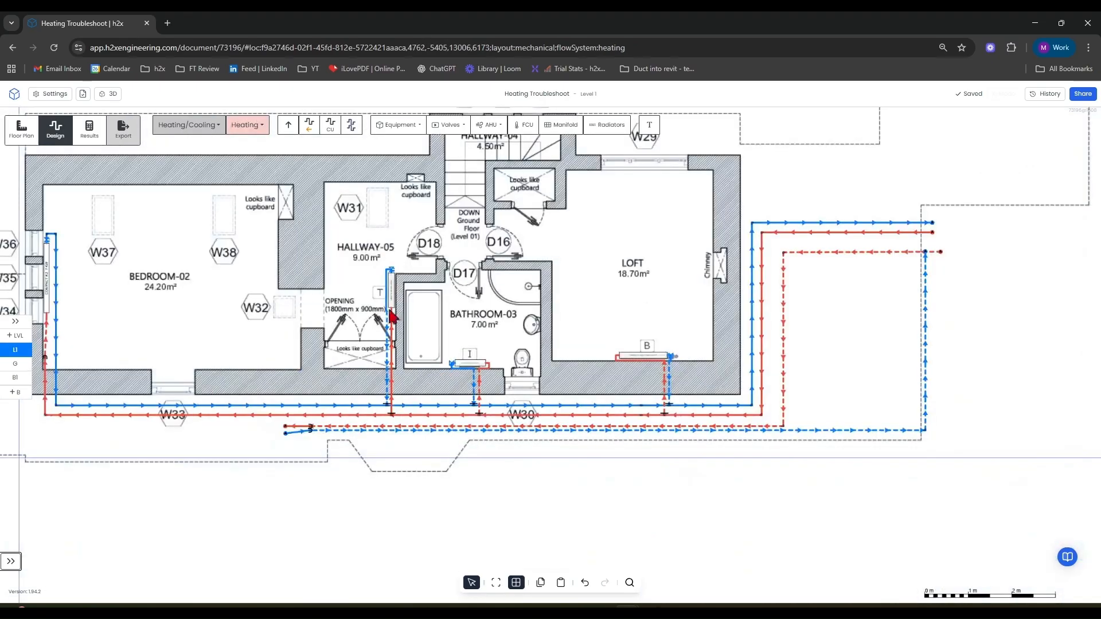
pyautogui.scroll(3, 310, 312)
pyautogui.moveTo(217, 308); pyautogui.dragTo(517, 303, button='middle')
pyautogui.click(215, 290)
pyautogui.scroll(-1, 1043, 438)
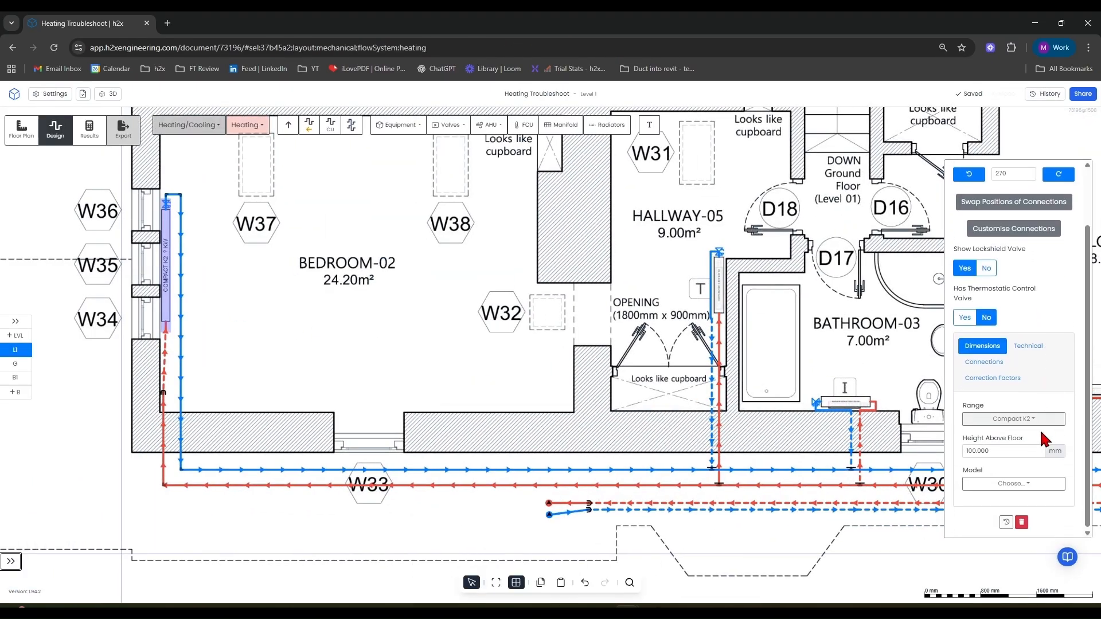
pyautogui.click(1039, 485)
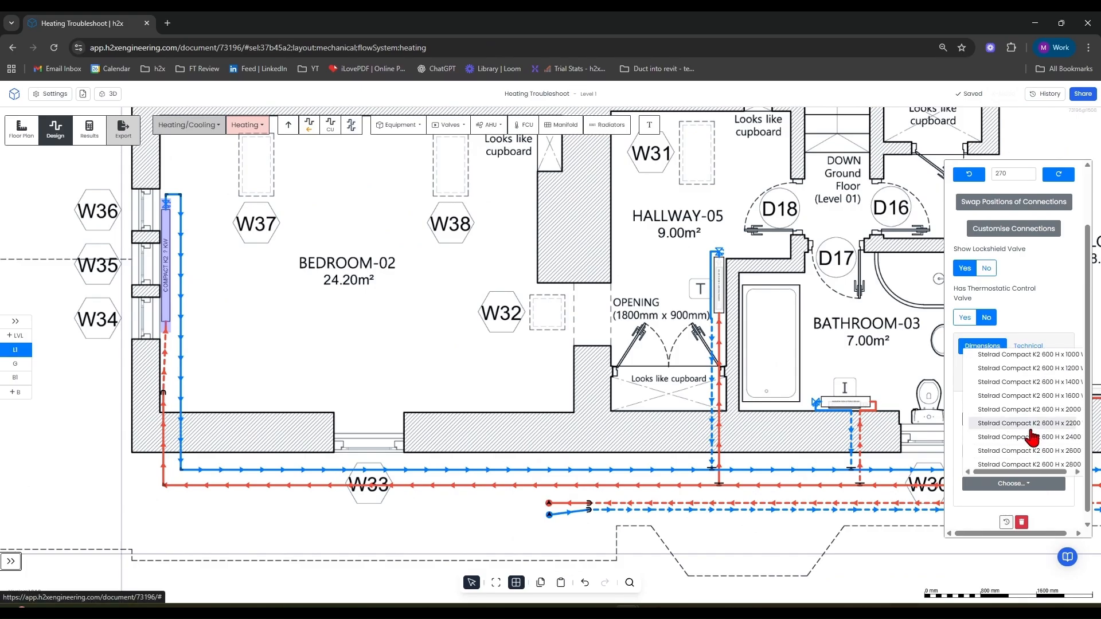
pyautogui.click(1020, 369)
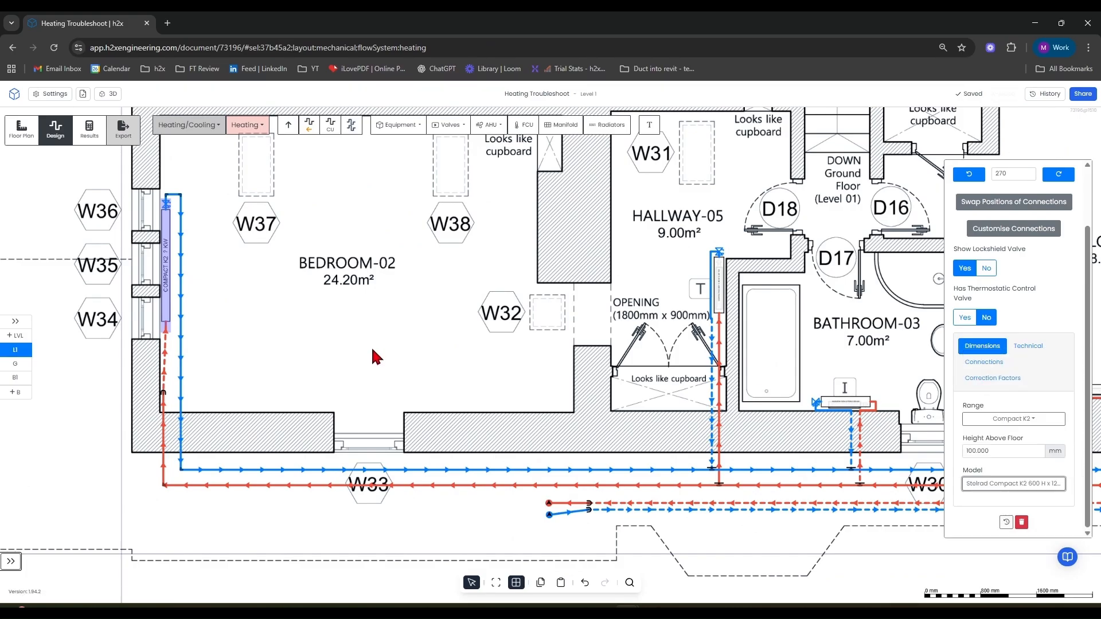
# Switch to the ground floor and check the model list of the radiator in Hallway-02.
pyautogui.click(15, 363)
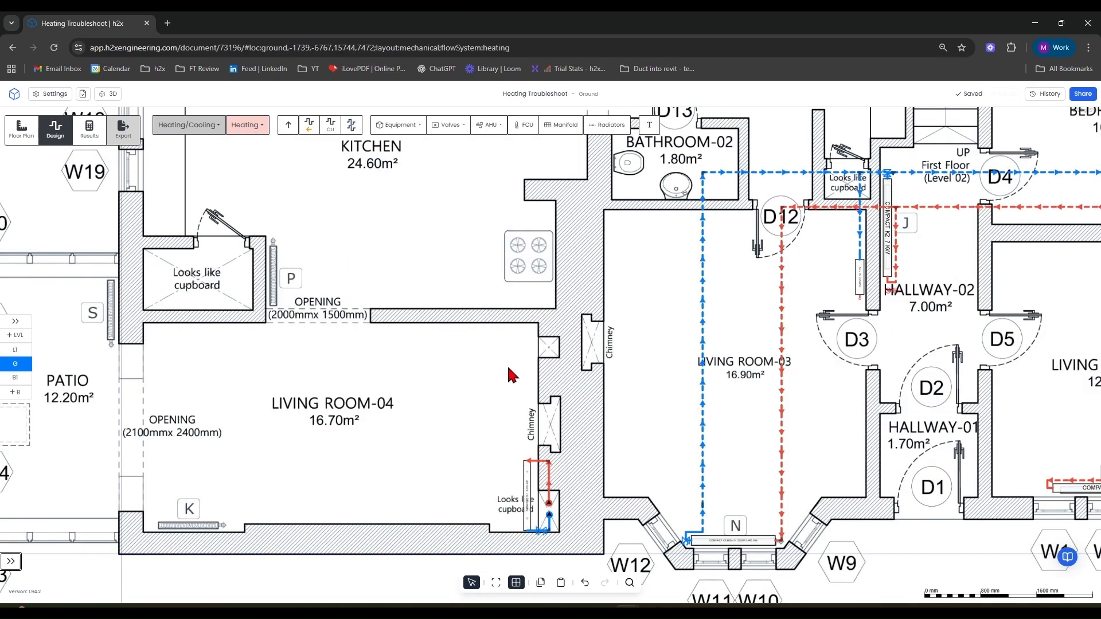
pyautogui.scroll(-4, 508, 369)
pyautogui.moveTo(457, 363); pyautogui.dragTo(236, 350)
pyautogui.scroll(3, 386, 425)
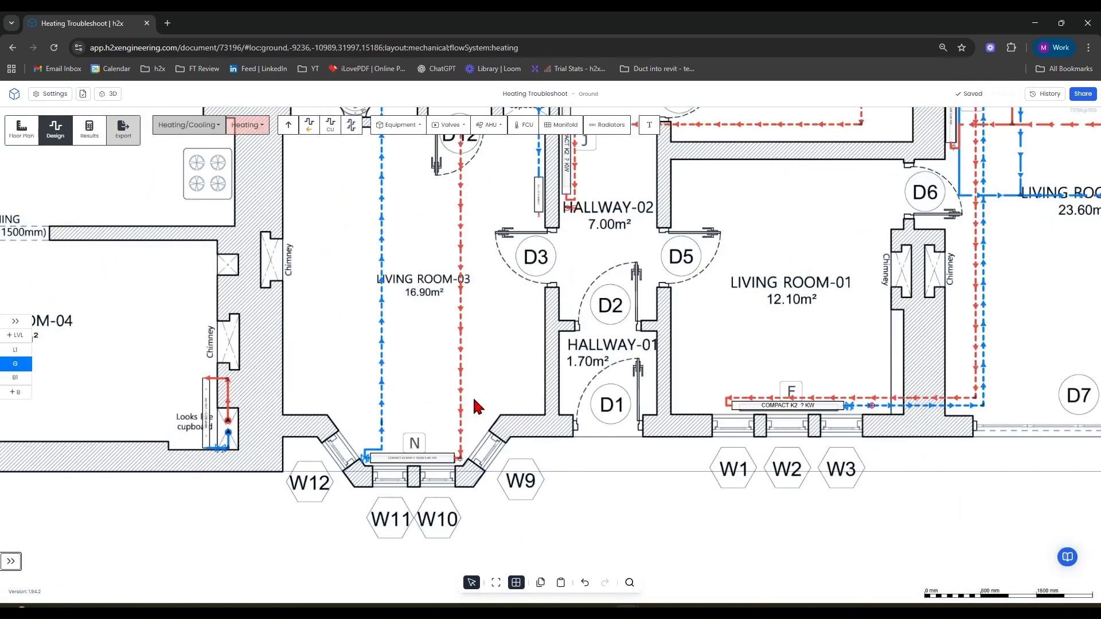
pyautogui.moveTo(529, 319); pyautogui.dragTo(413, 475, button='middle')
pyautogui.scroll(6, 423, 366)
pyautogui.click(429, 330)
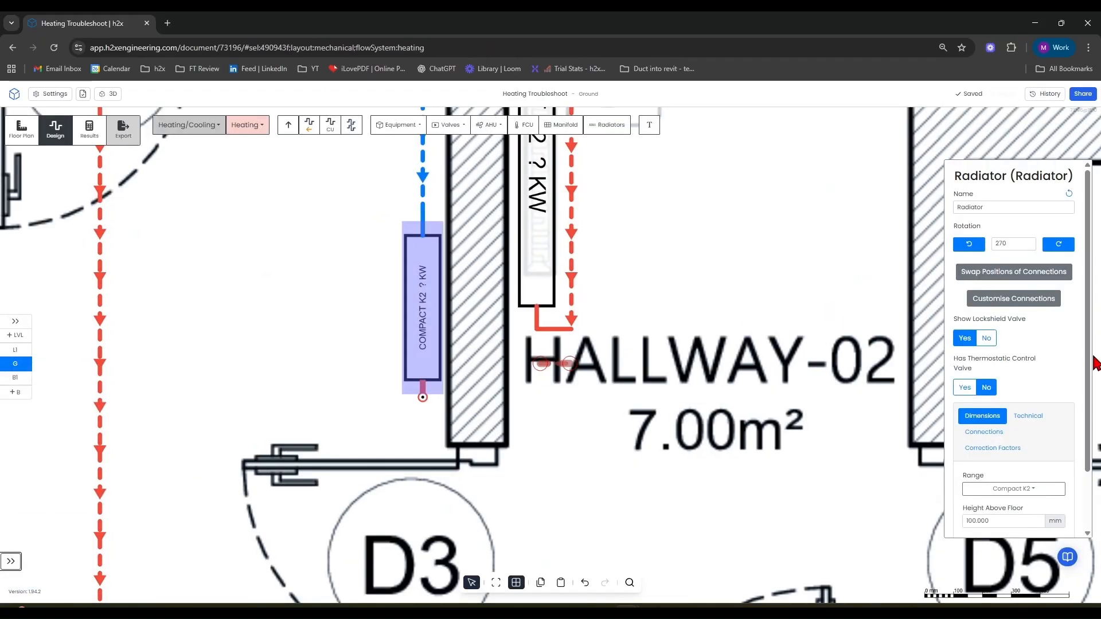
pyautogui.scroll(-2, 1019, 453)
pyautogui.click(1021, 483)
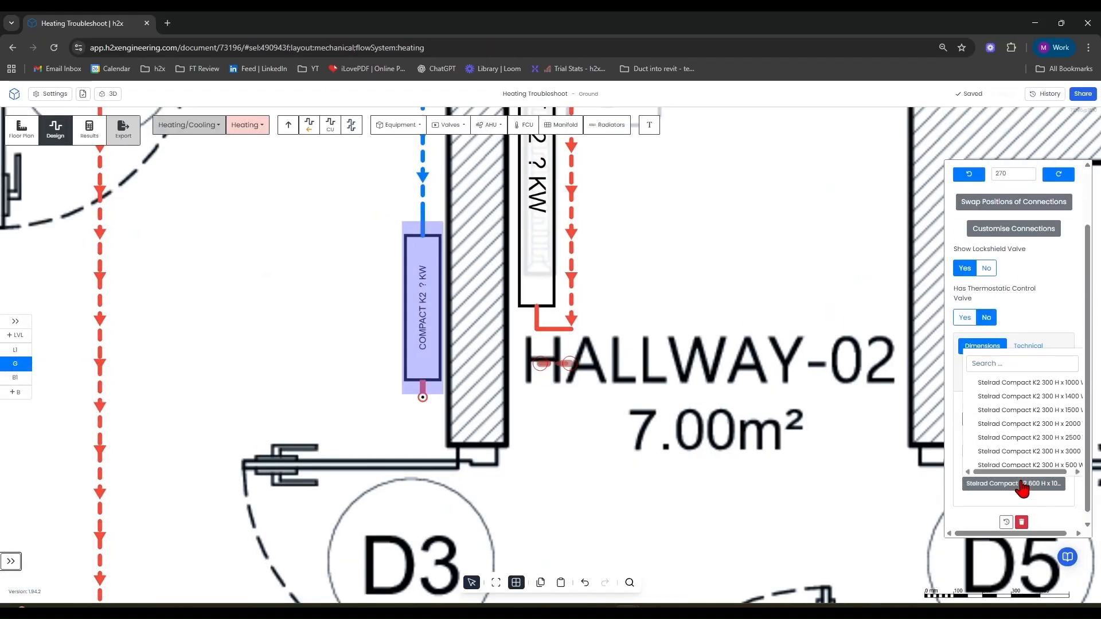
pyautogui.click(724, 450)
pyautogui.scroll(-6, 727, 456)
pyautogui.moveTo(528, 288); pyautogui.dragTo(528, 532, button='middle')
pyautogui.click(325, 127)
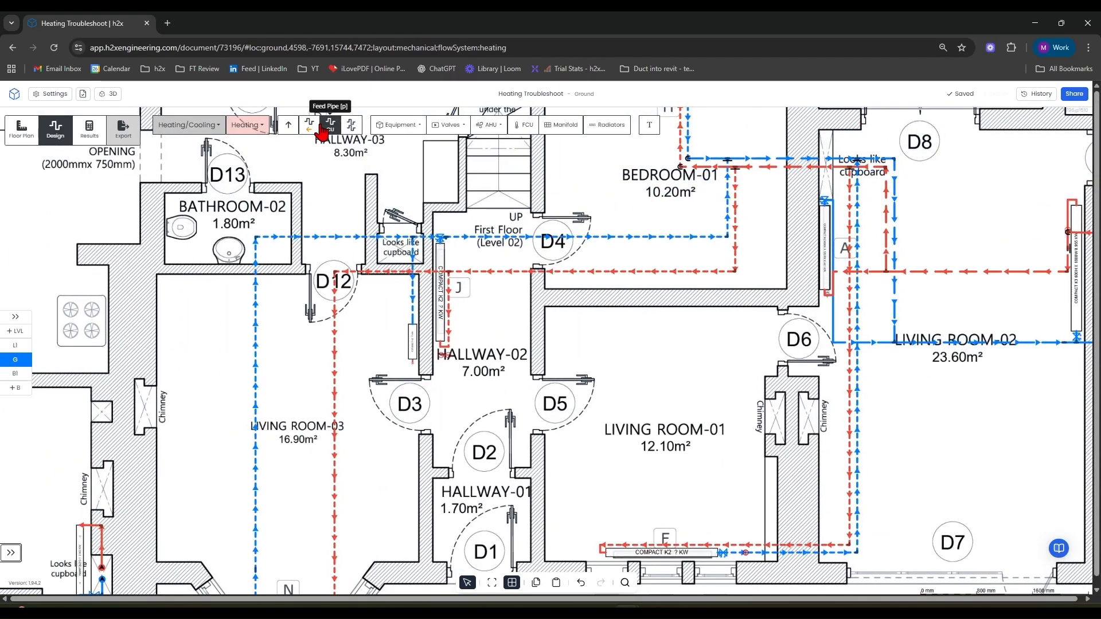
pyautogui.click(314, 130)
pyautogui.click(315, 121)
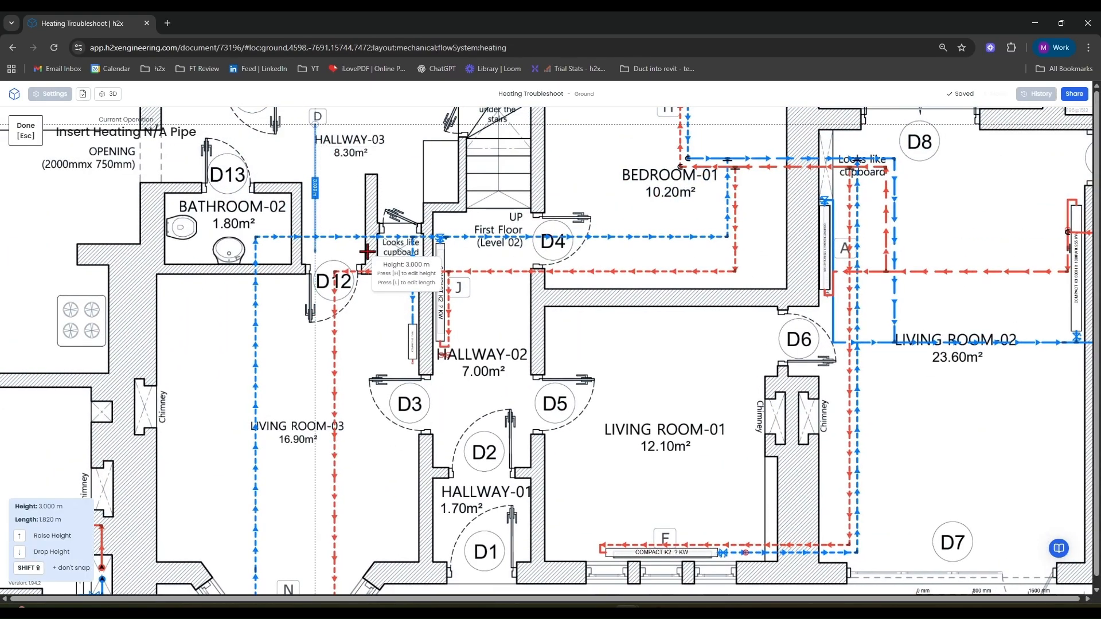
pyautogui.press('Escape')
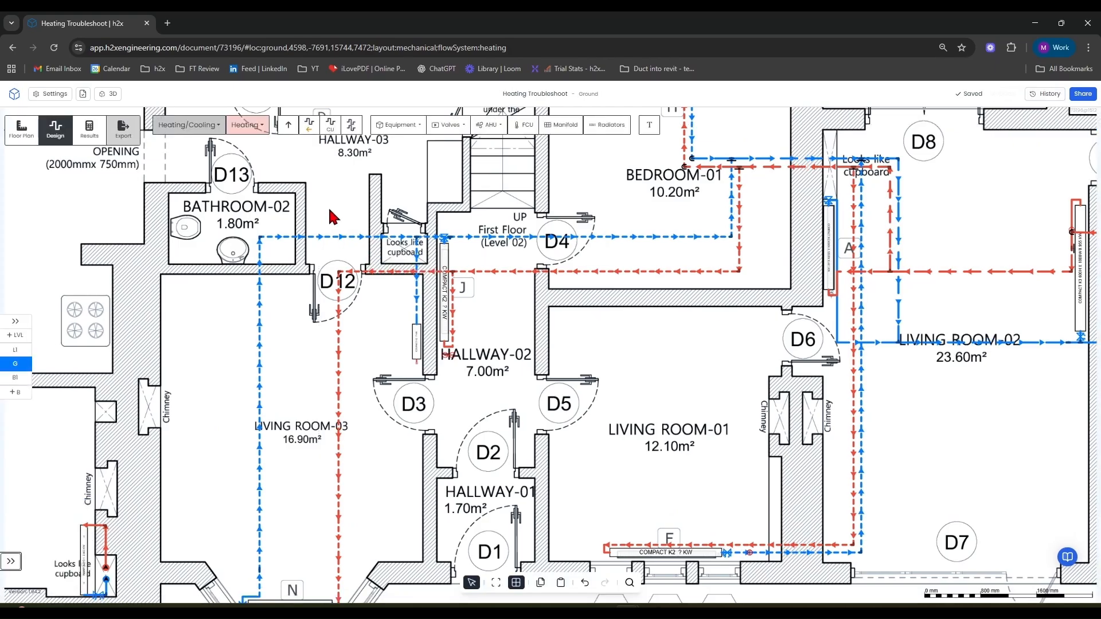
# Draw a pipe from the Hallway-02 radiator's lower connection across to the vertical main near D12, and nudge it slightly down.
pyautogui.click(317, 131)
pyautogui.scroll(5, 409, 363)
pyautogui.click(412, 362)
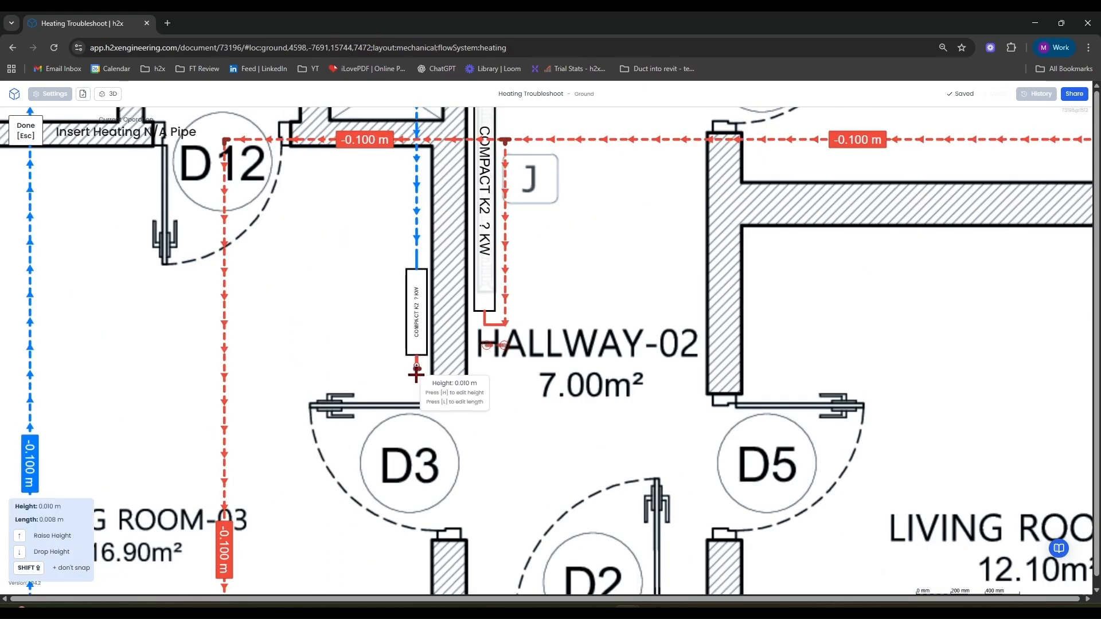
pyautogui.click(223, 379)
pyautogui.scroll(-3, 236, 379)
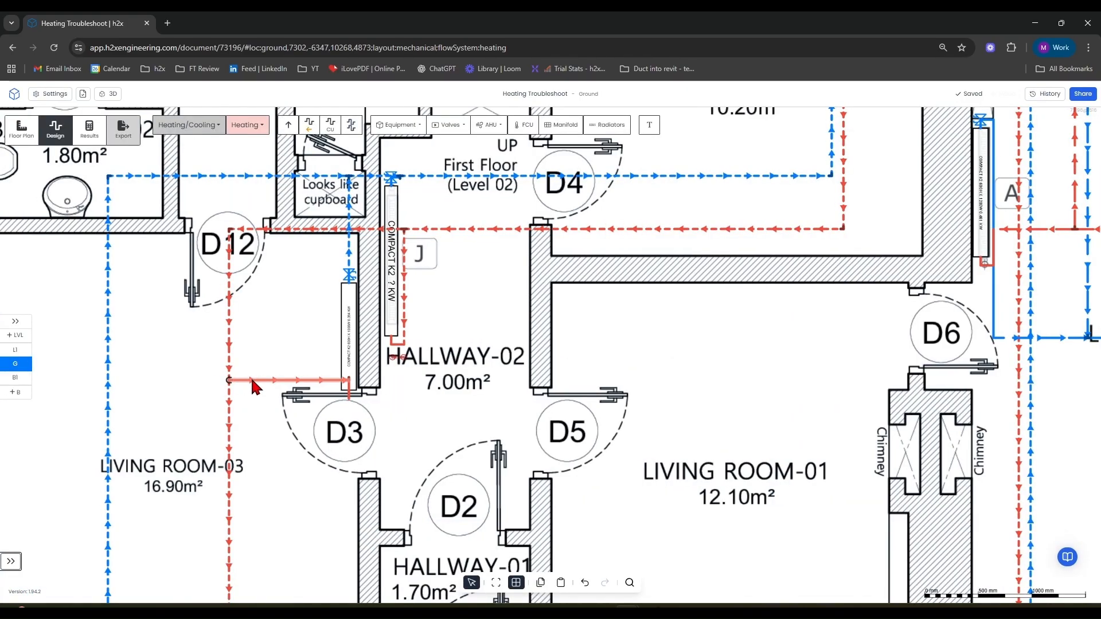
pyautogui.moveTo(303, 381); pyautogui.dragTo(303, 407)
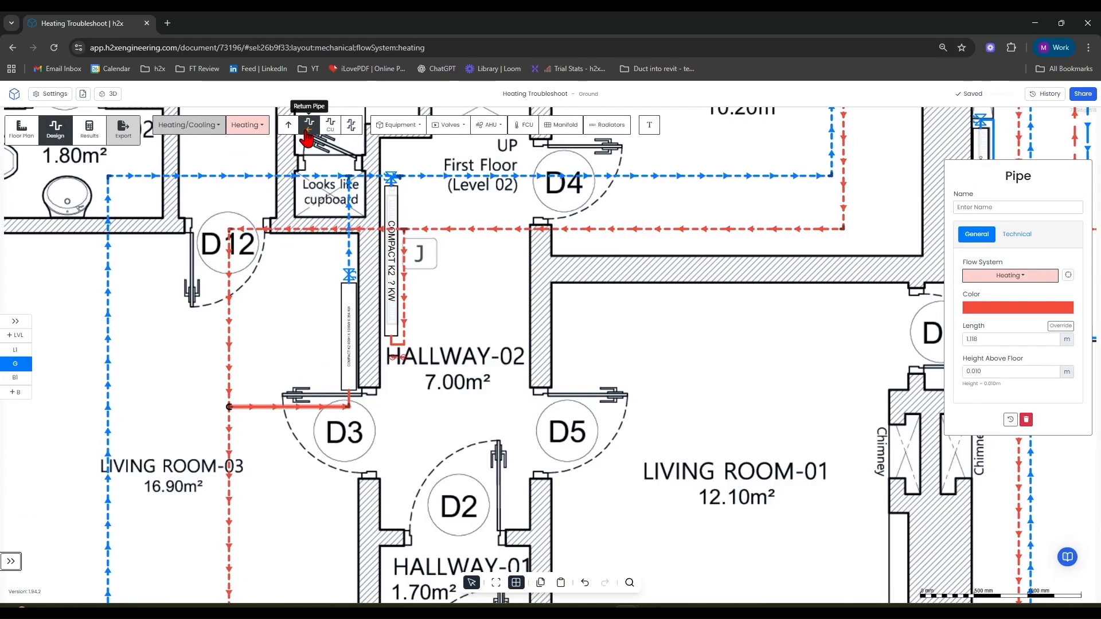
# Draw a short vertical return pipe segment in Hallway-02 near door D5 and select it.
pyautogui.click(309, 127)
pyautogui.click(440, 394)
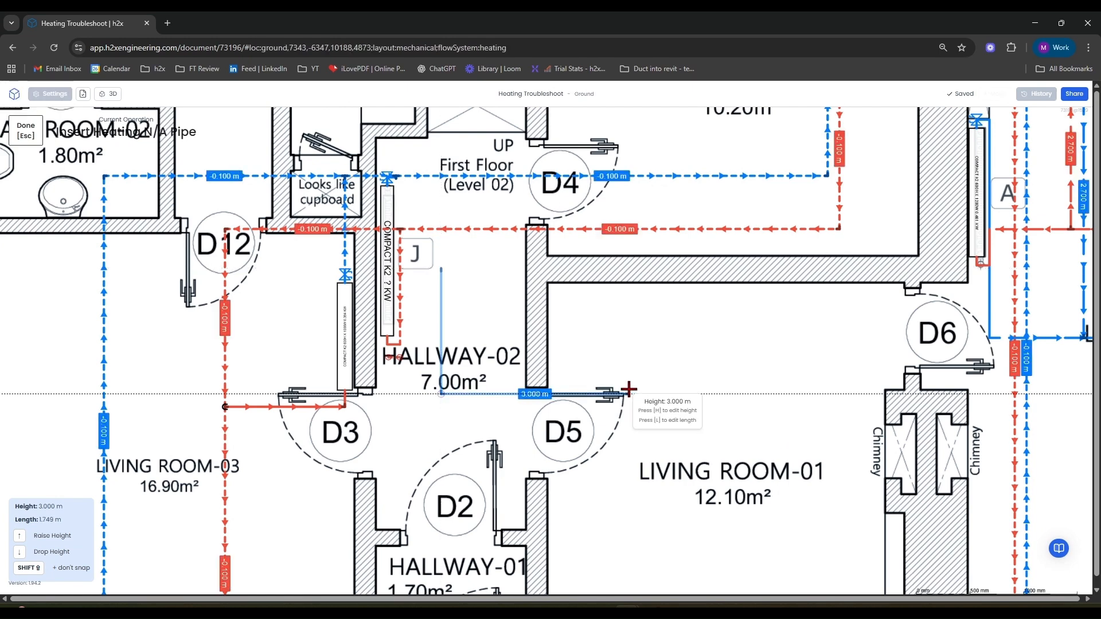
pyautogui.press('Escape')
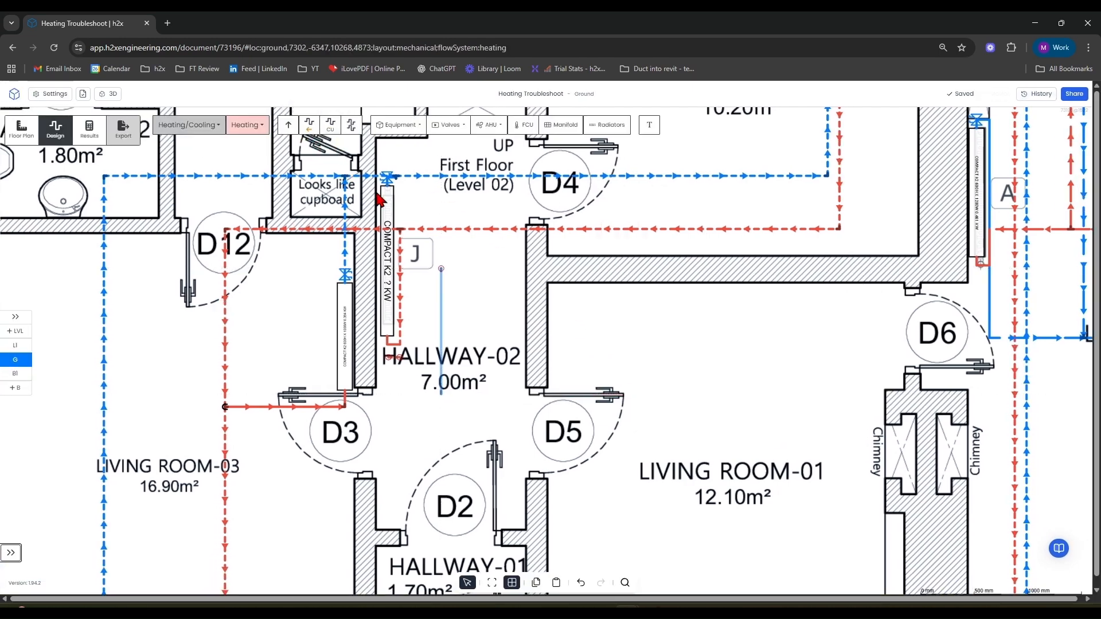
pyautogui.click(444, 321)
pyautogui.rightClick(435, 396)
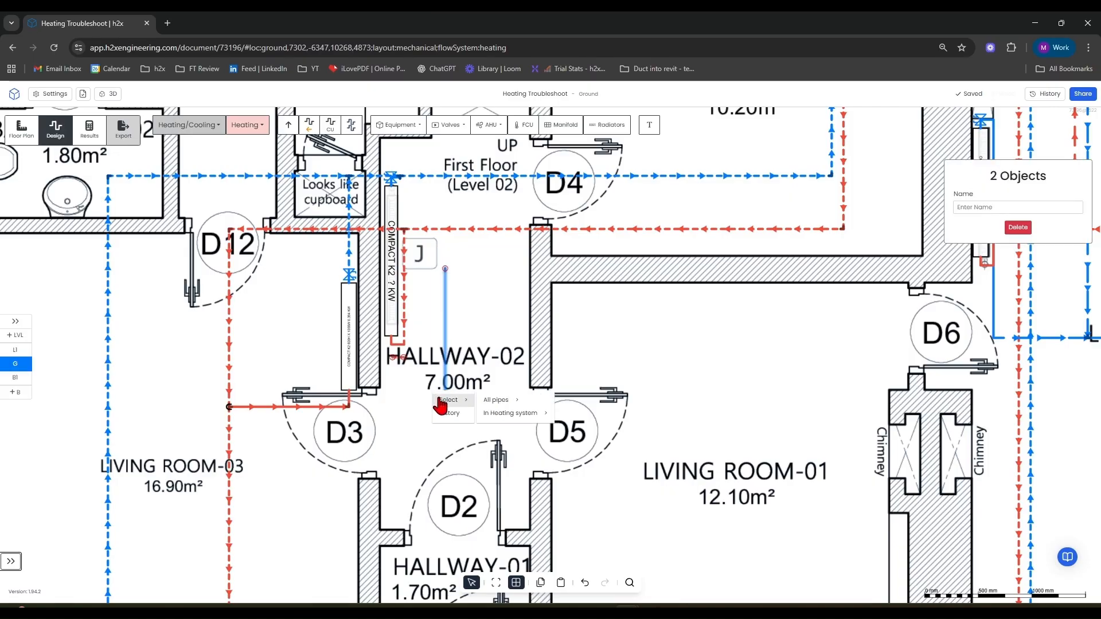
pyautogui.scroll(-5, 356, 294)
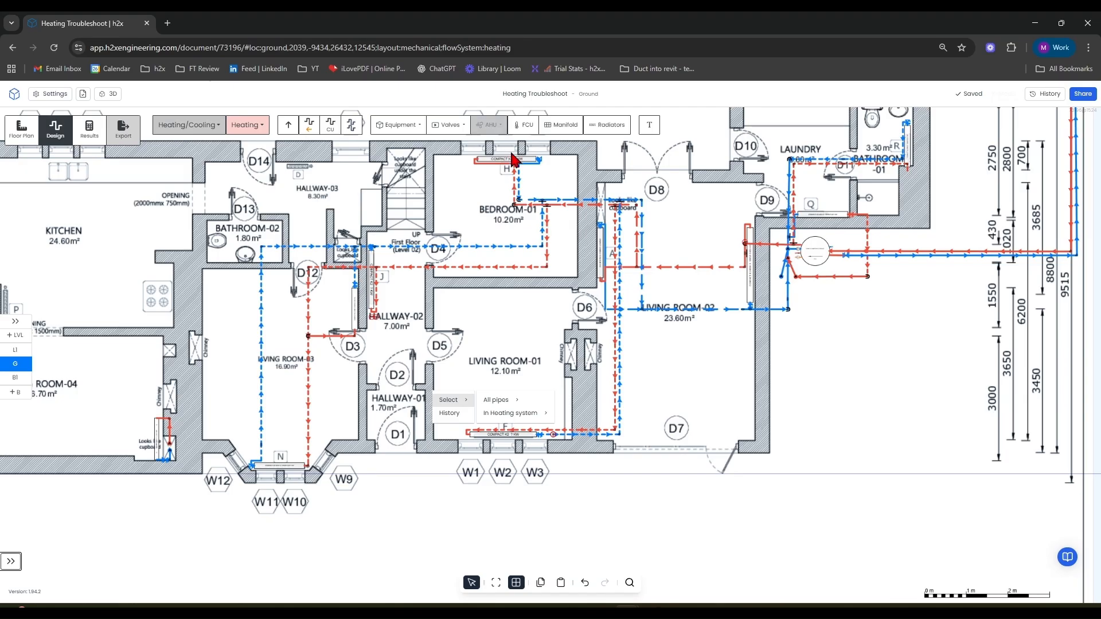
# Set the Bedroom-01 radiator's model to Stelrad Compact K2 450 H x 900 W.
pyautogui.moveTo(637, 161); pyautogui.dragTo(612, 259)
pyautogui.scroll(10, 487, 260)
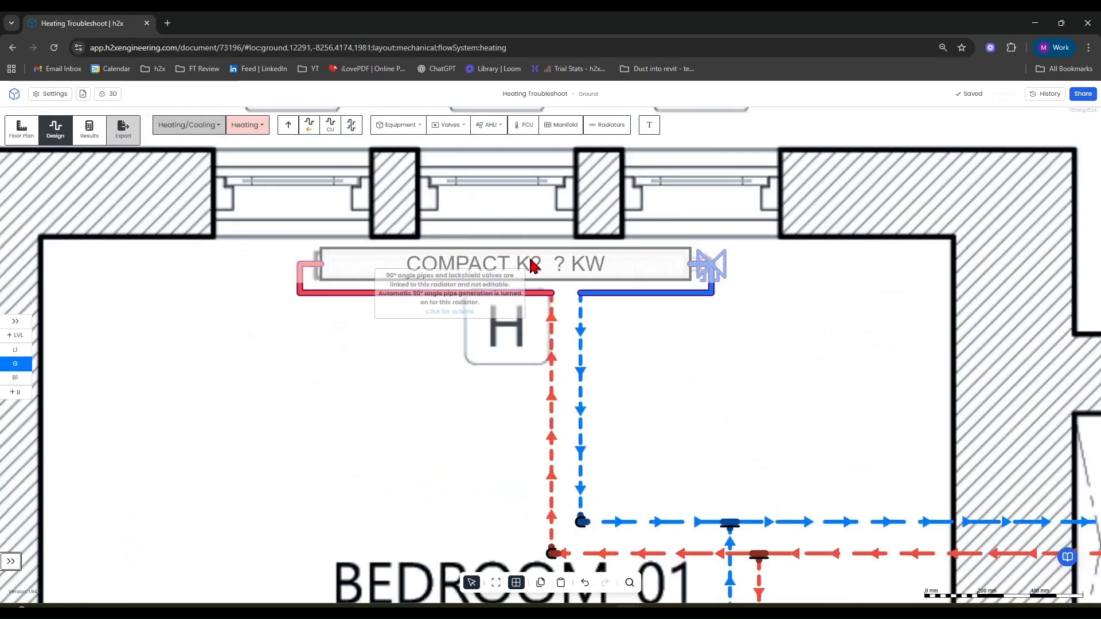
pyautogui.click(553, 263)
pyautogui.click(1019, 485)
pyautogui.scroll(-5, 1004, 439)
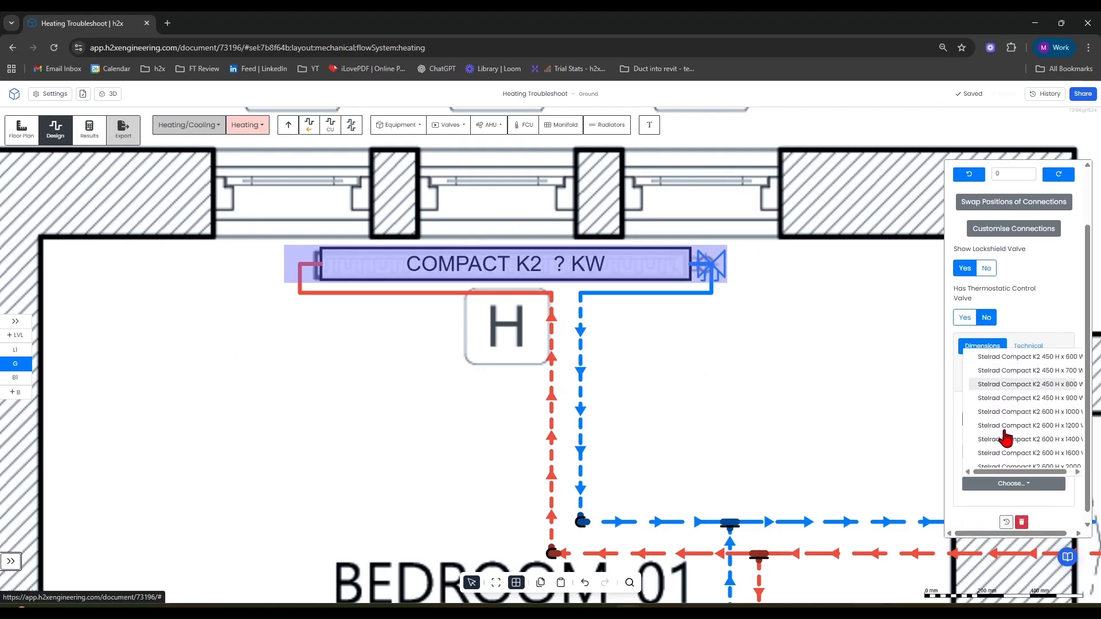
pyautogui.scroll(3, 1028, 442)
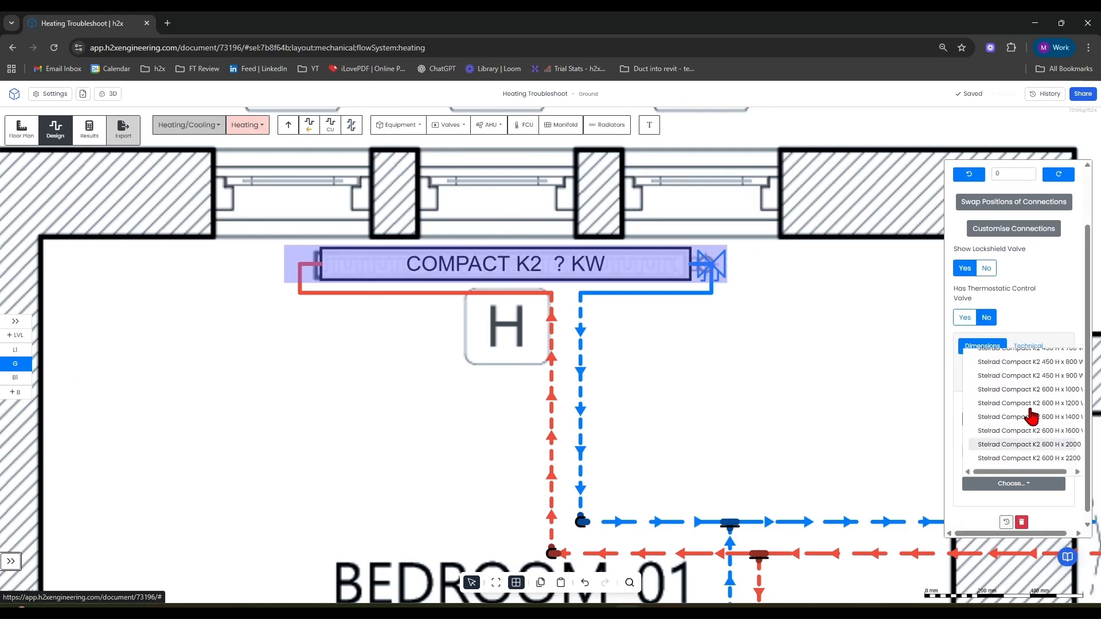
pyautogui.click(1031, 398)
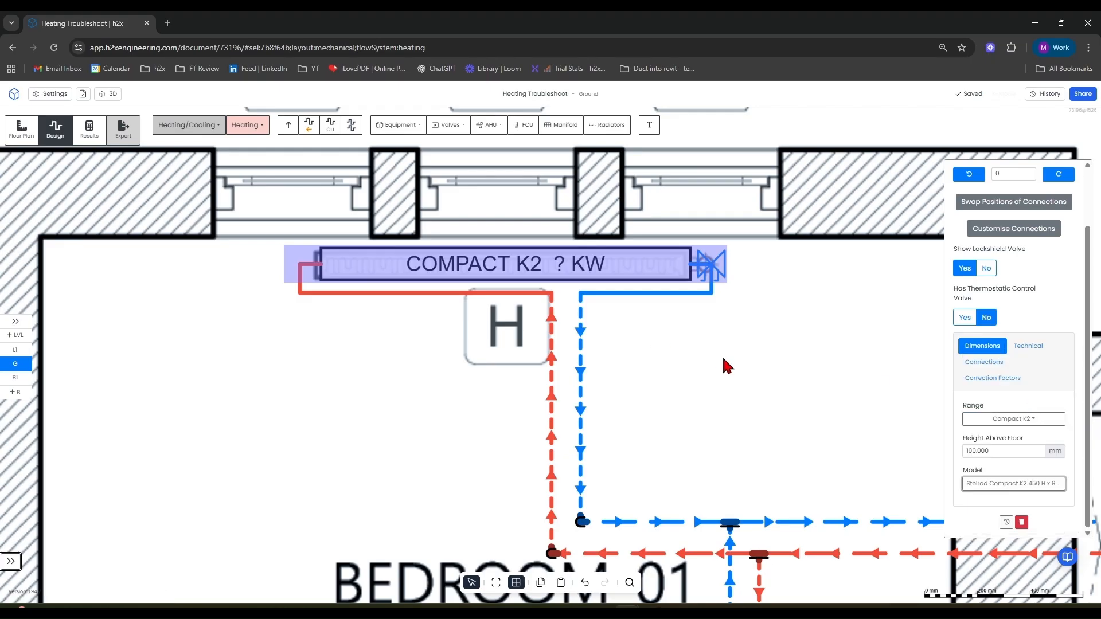
# Open the results view and inspect the warnings and pipe data around the DHW cylinder, then return to design.
pyautogui.scroll(-8, 721, 355)
pyautogui.moveTo(776, 316); pyautogui.dragTo(290, 147)
pyautogui.scroll(-1, 472, 272)
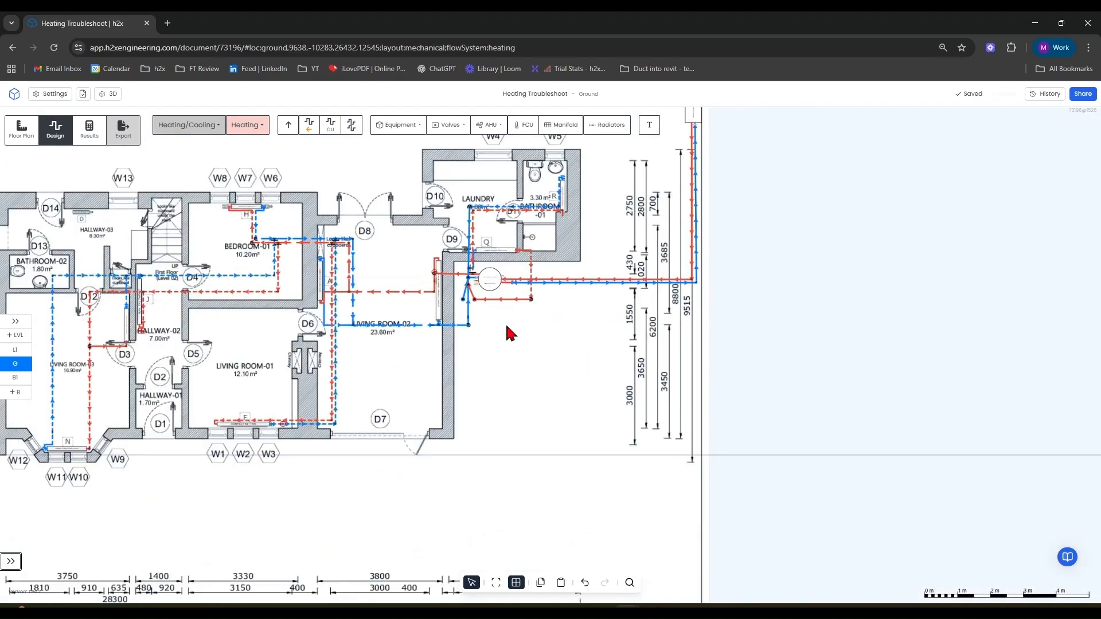
pyautogui.click(90, 130)
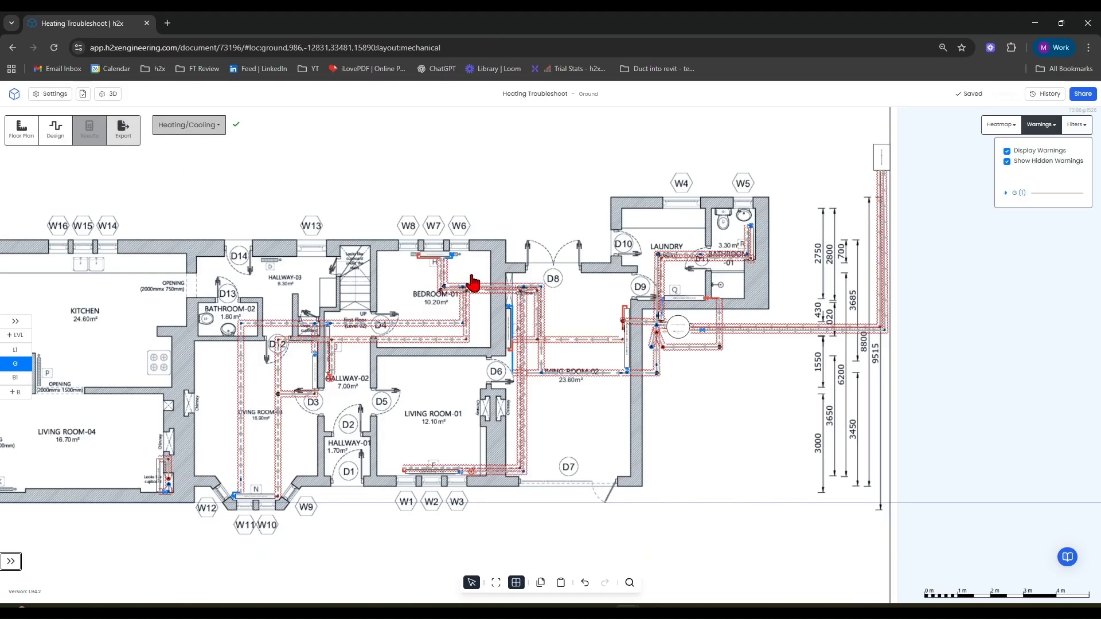
pyautogui.scroll(5, 669, 385)
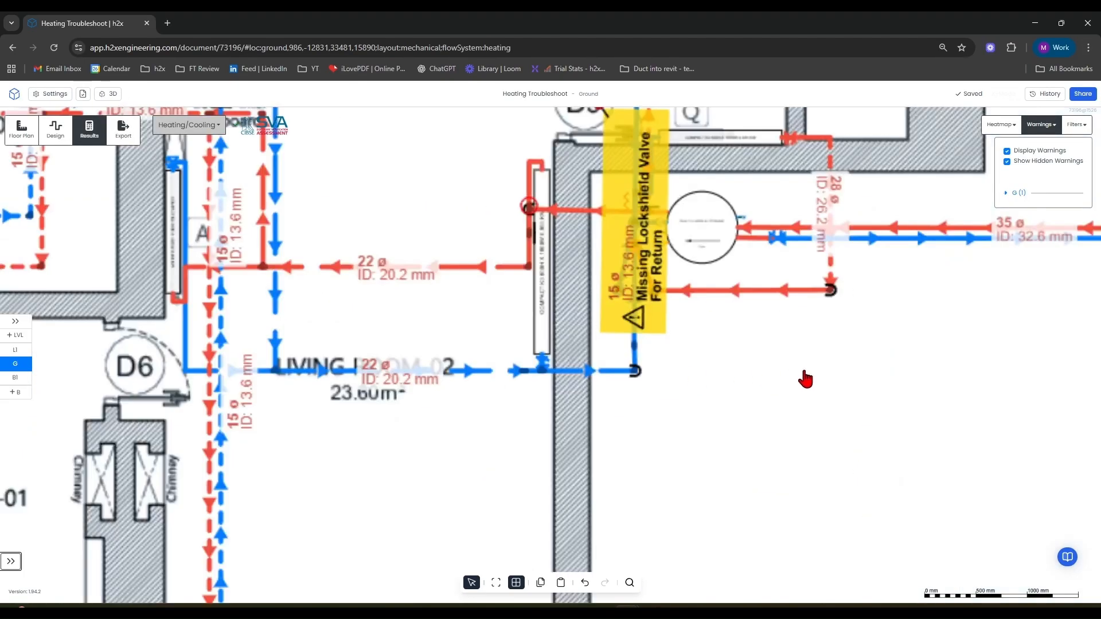
pyautogui.scroll(-3, 760, 428)
pyautogui.moveTo(759, 428); pyautogui.dragTo(642, 515)
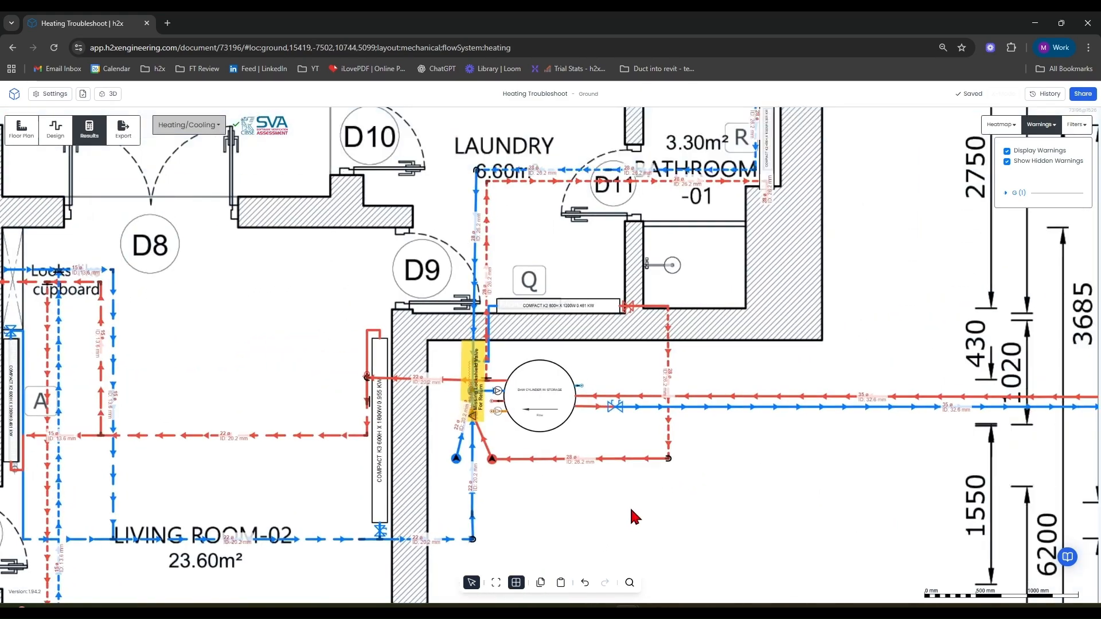
pyautogui.scroll(-3, 588, 474)
pyautogui.scroll(5, 502, 453)
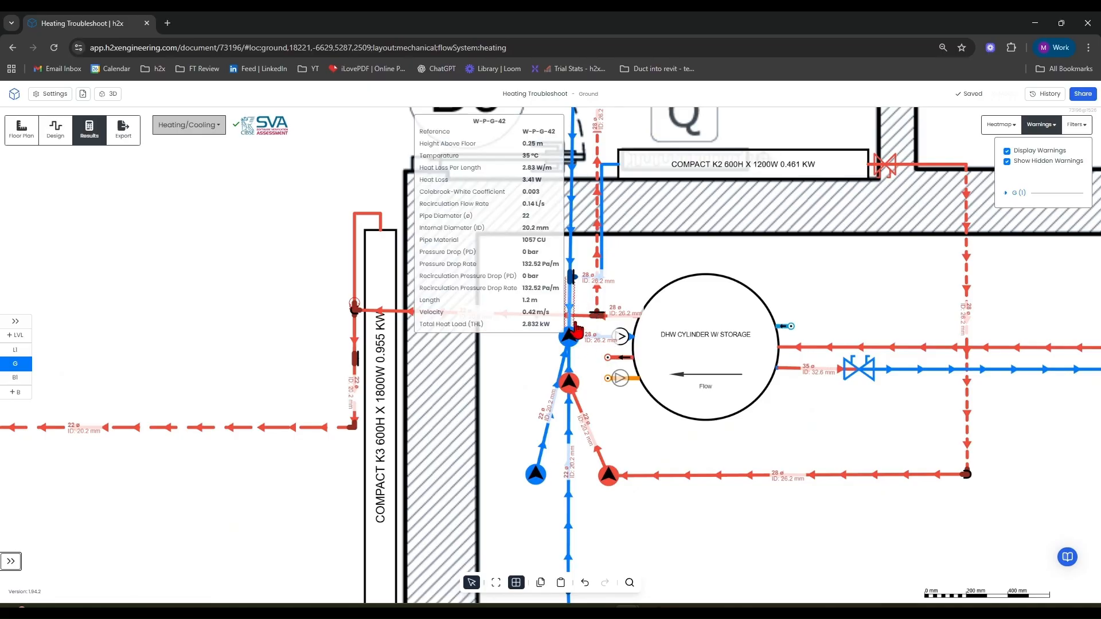
pyautogui.click(55, 130)
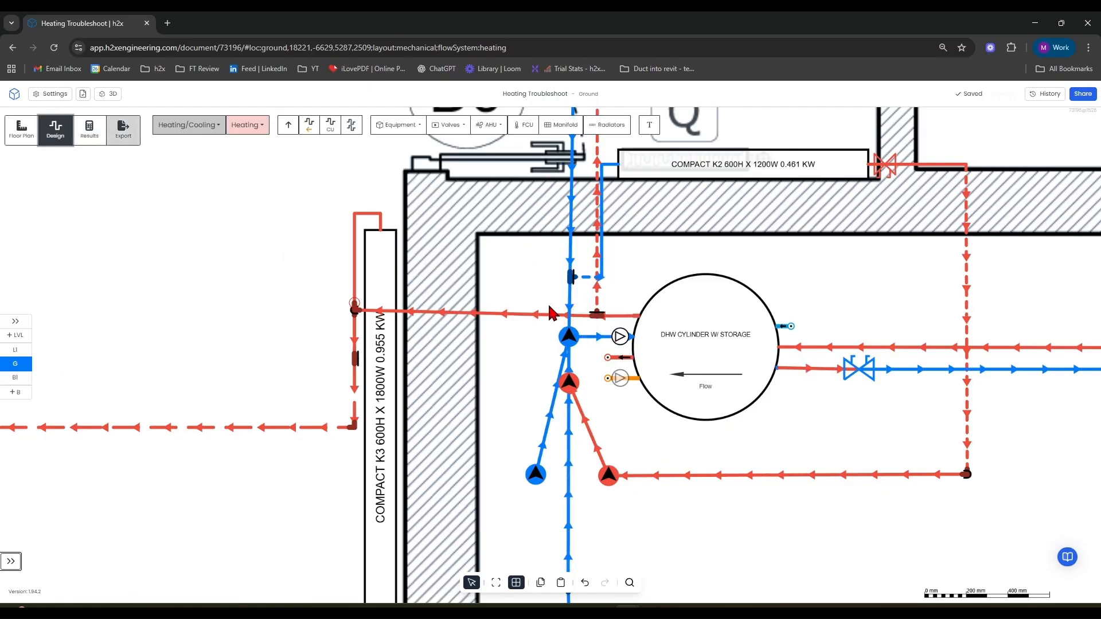
# Toggle the 3D view of the ground-floor heating pipework.
pyautogui.scroll(-3, 589, 283)
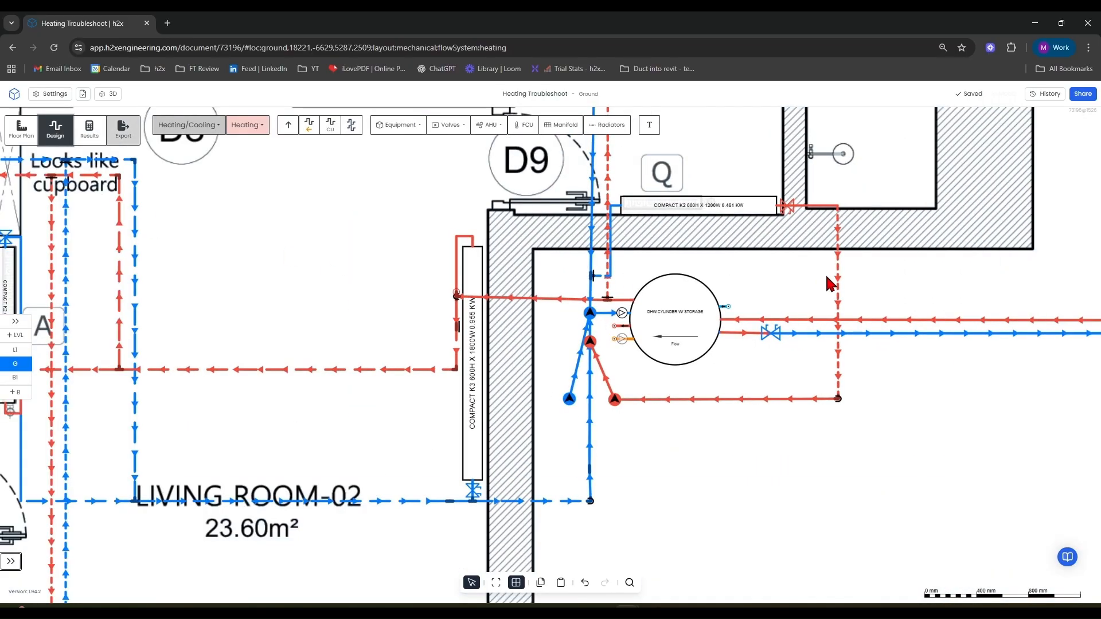
pyautogui.moveTo(772, 280); pyautogui.dragTo(634, 300)
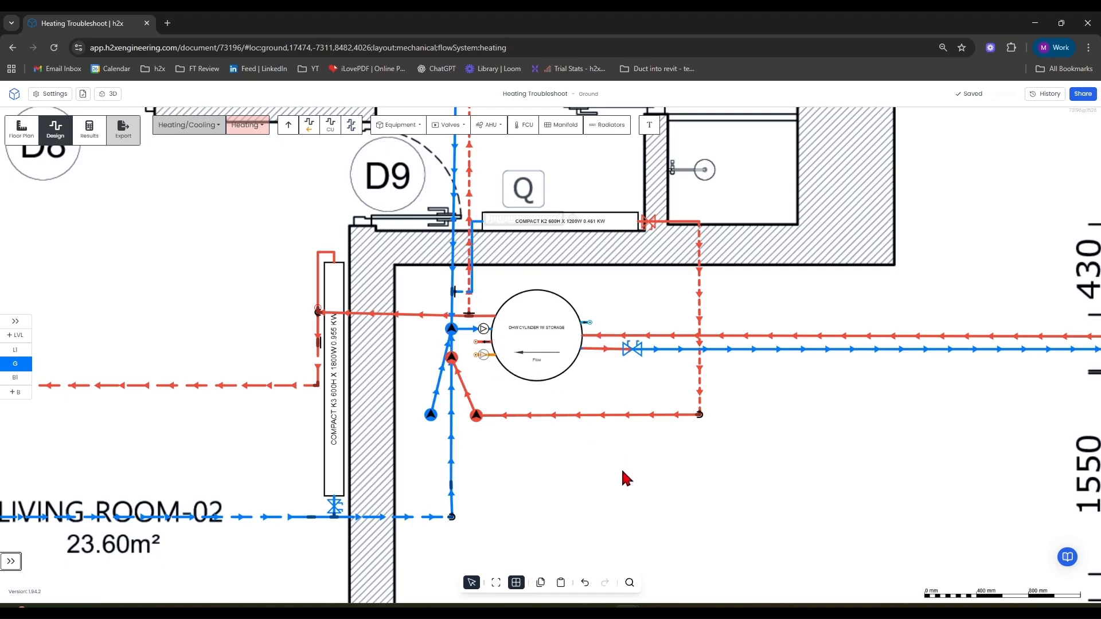
pyautogui.moveTo(623, 474); pyautogui.dragTo(612, 494)
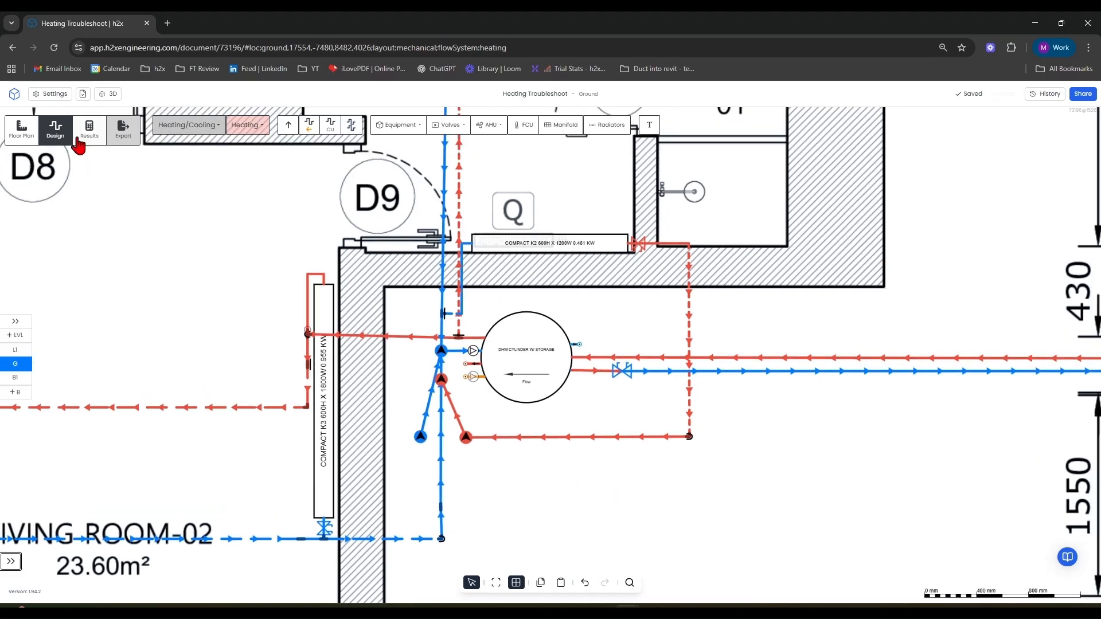
pyautogui.click(106, 95)
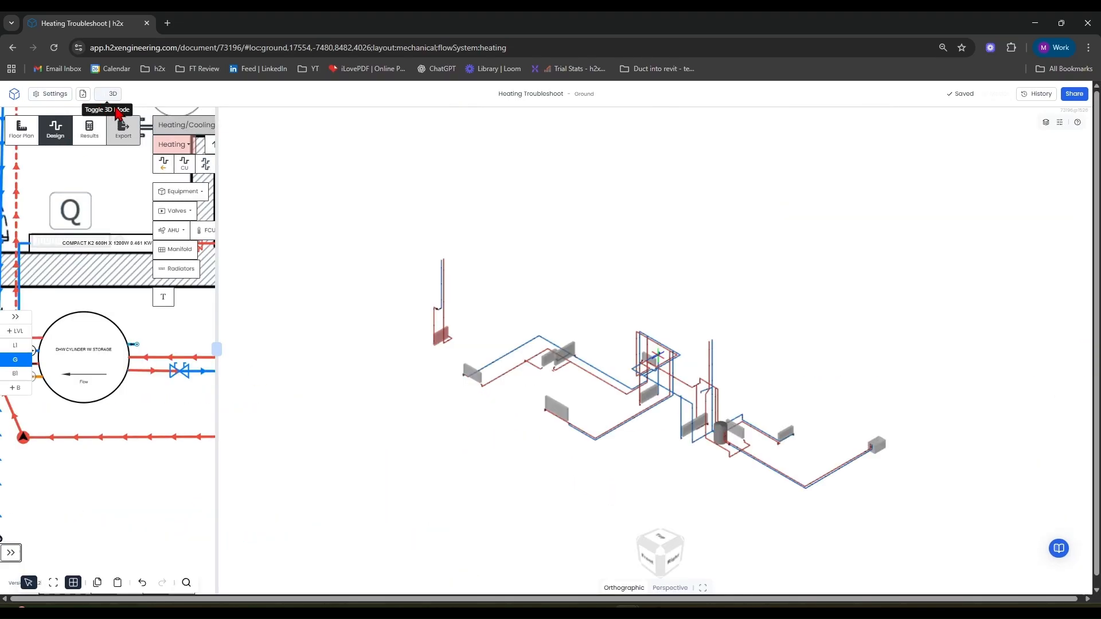
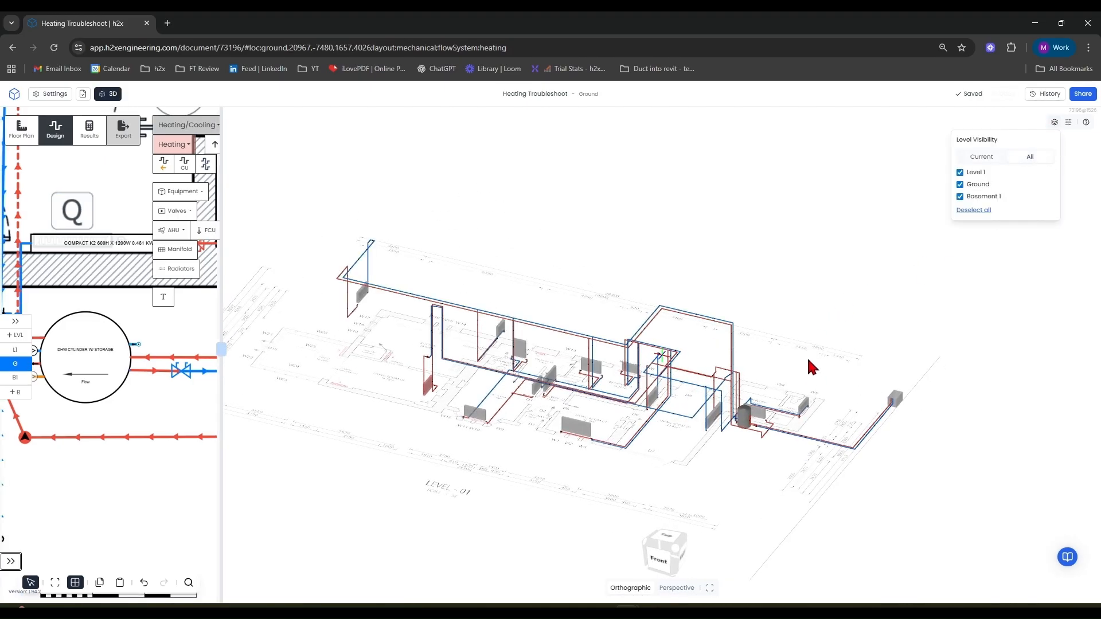
# Select the short flow pipe beside the DHW cylinder in 3D and set its height above floor to 0.300 m.
pyautogui.moveTo(664, 487); pyautogui.dragTo(657, 451)
pyautogui.scroll(7, 745, 414)
pyautogui.moveTo(756, 491); pyautogui.dragTo(559, 334)
pyautogui.moveTo(565, 422); pyautogui.dragTo(654, 456)
pyautogui.moveTo(330, 468); pyautogui.dragTo(380, 467)
pyautogui.scroll(6, 403, 480)
pyautogui.scroll(-2, 411, 486)
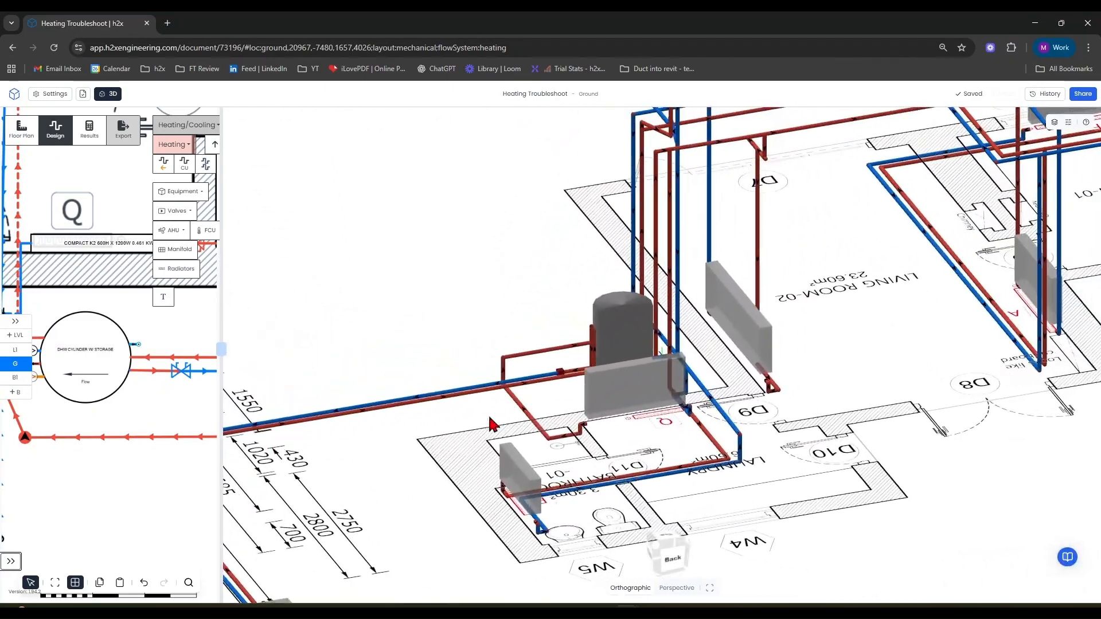
pyautogui.moveTo(472, 404); pyautogui.dragTo(664, 387)
pyautogui.scroll(5, 664, 388)
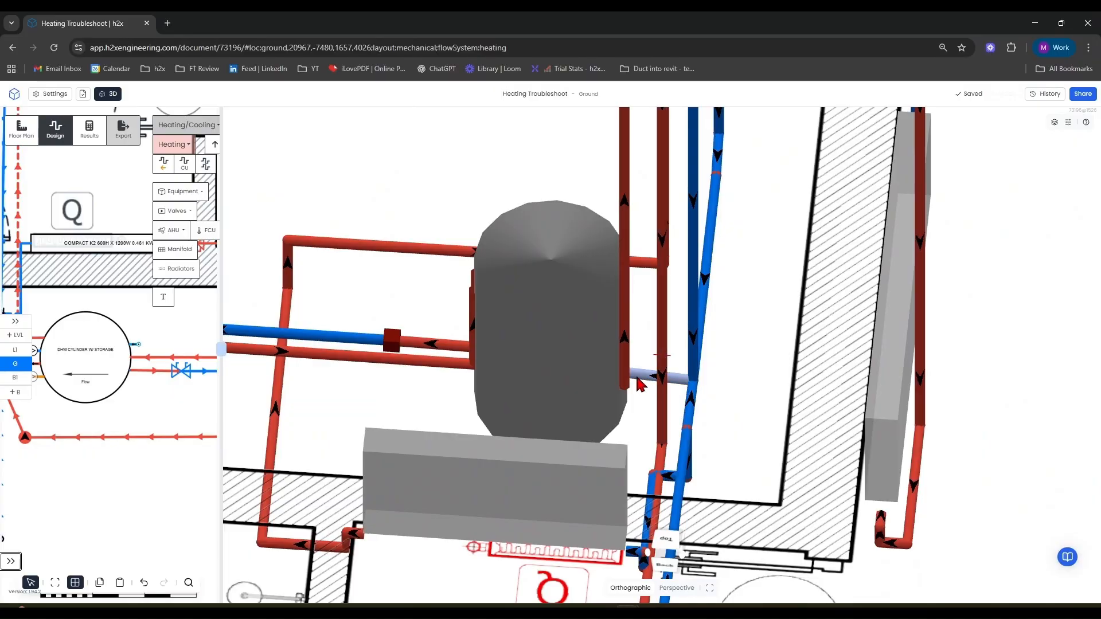
pyautogui.scroll(-5, 692, 388)
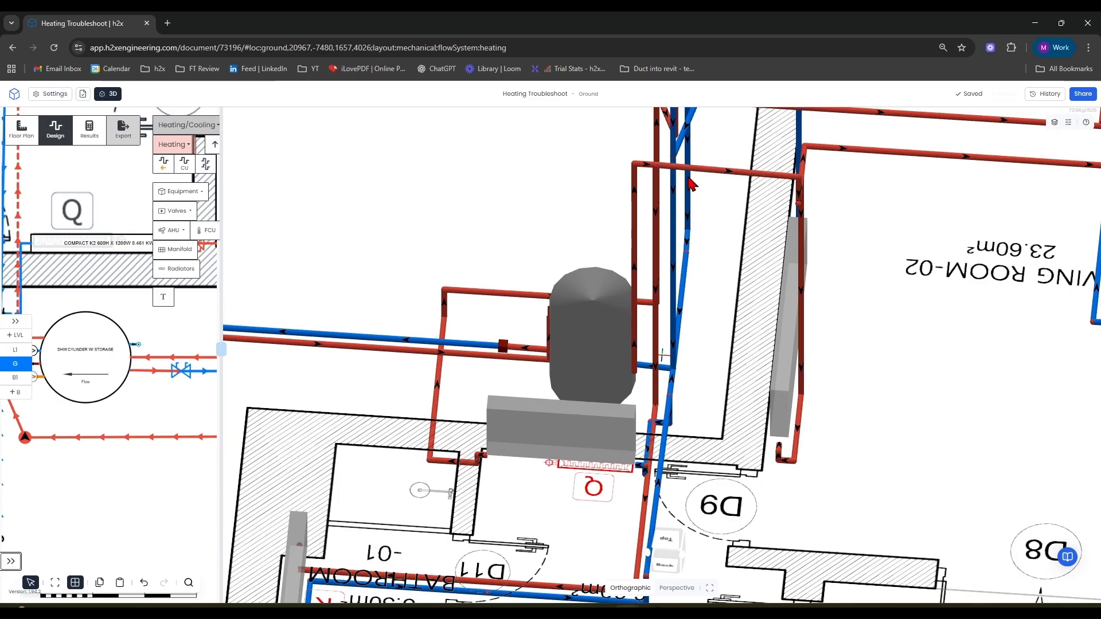
pyautogui.scroll(3, 654, 171)
pyautogui.click(651, 173)
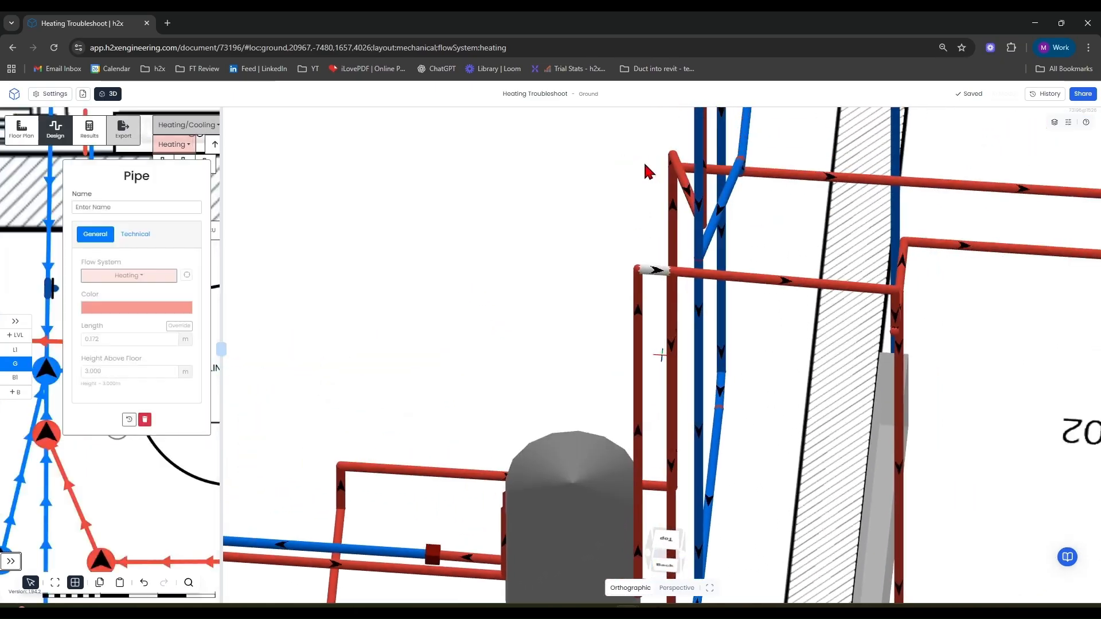
pyautogui.click(154, 373)
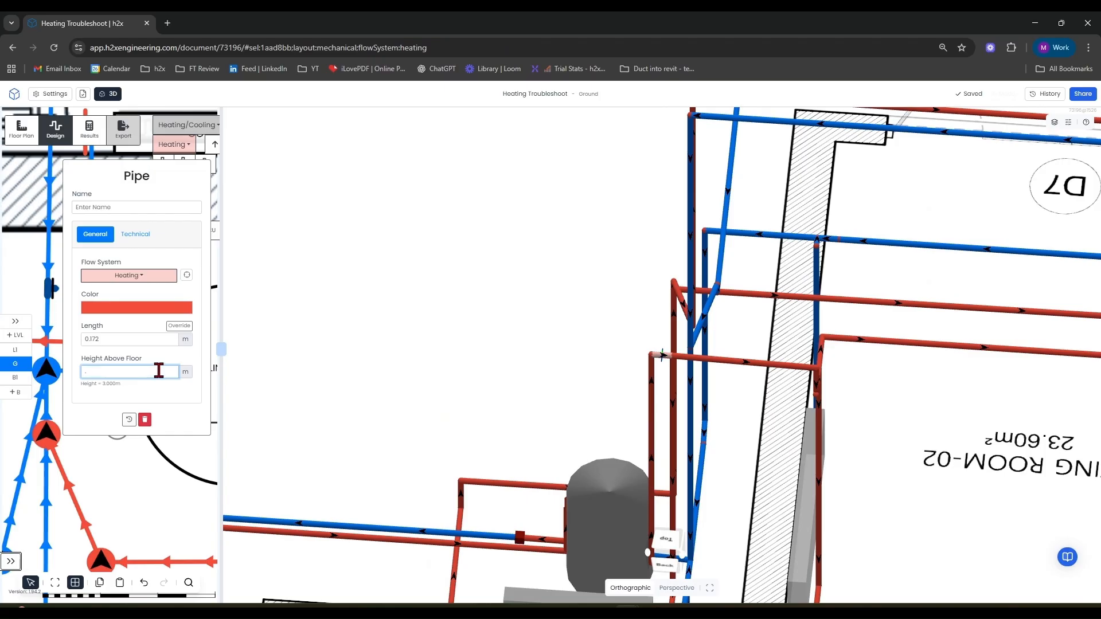
pyautogui.moveTo(480, 417); pyautogui.dragTo(560, 436)
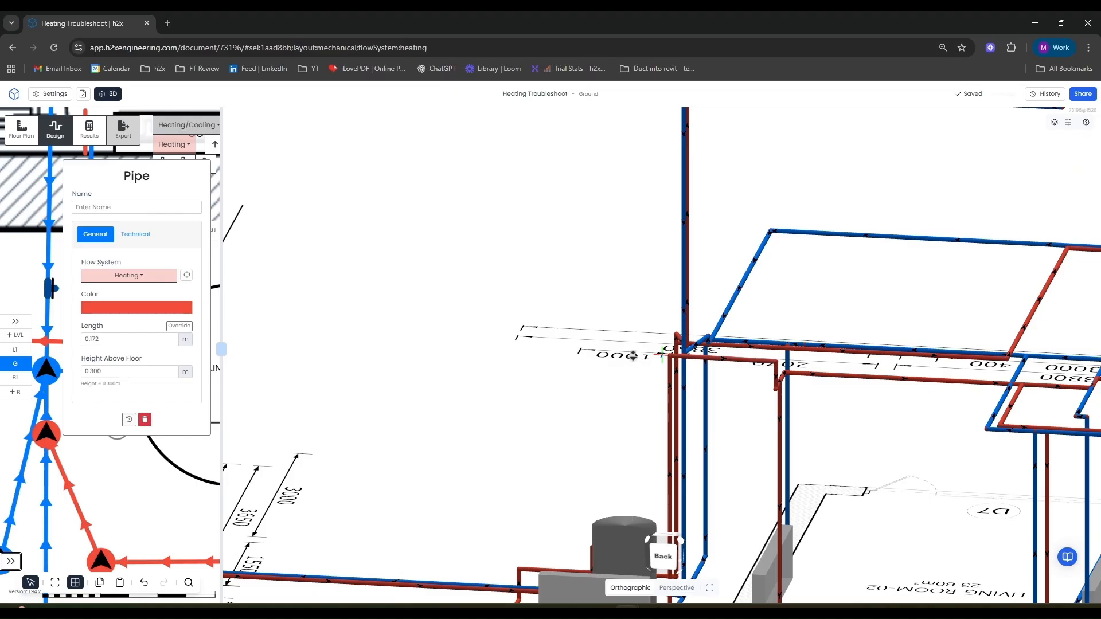
# Return to the plan view and delete the flow riser left of the DHW cylinder.
pyautogui.scroll(-8, 645, 344)
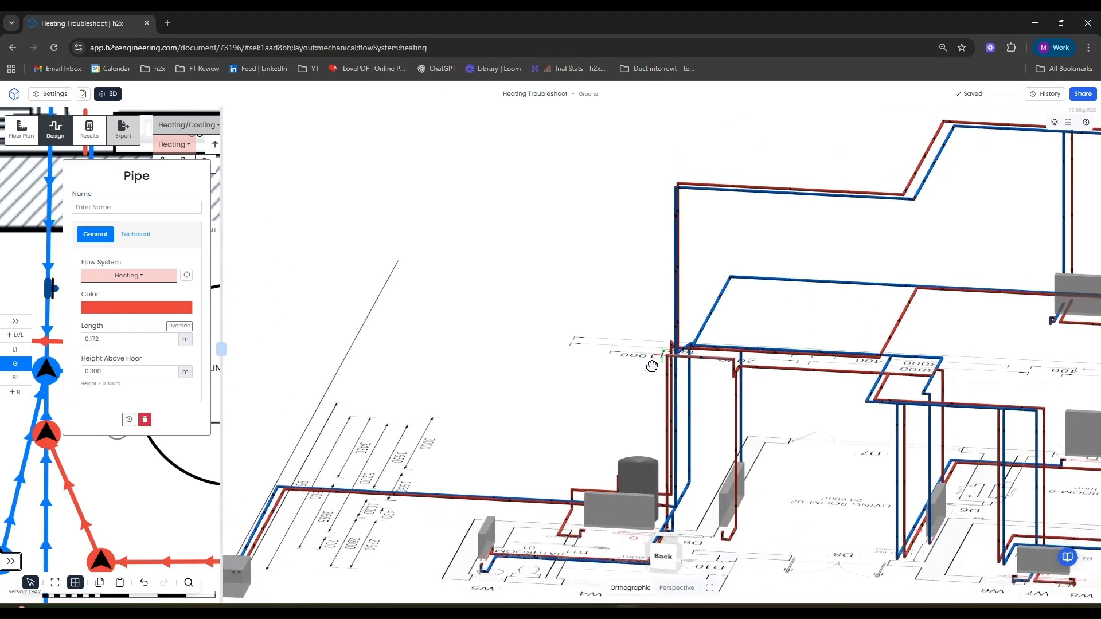
pyautogui.moveTo(683, 390); pyautogui.dragTo(740, 501)
pyautogui.scroll(5, 653, 433)
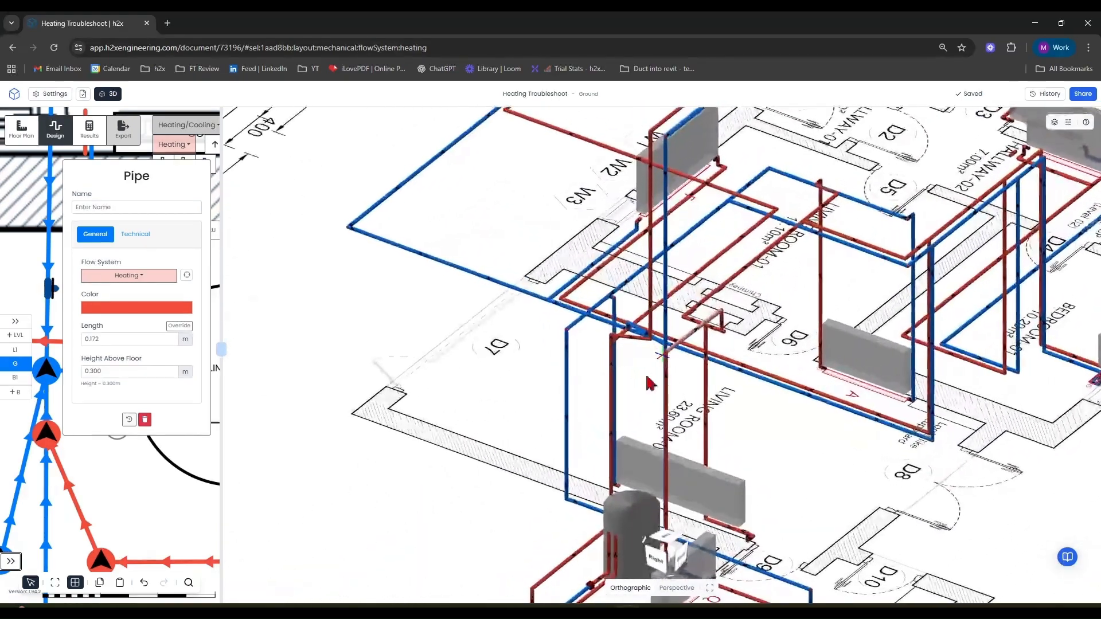
pyautogui.scroll(4, 610, 360)
pyautogui.scroll(4, 610, 360)
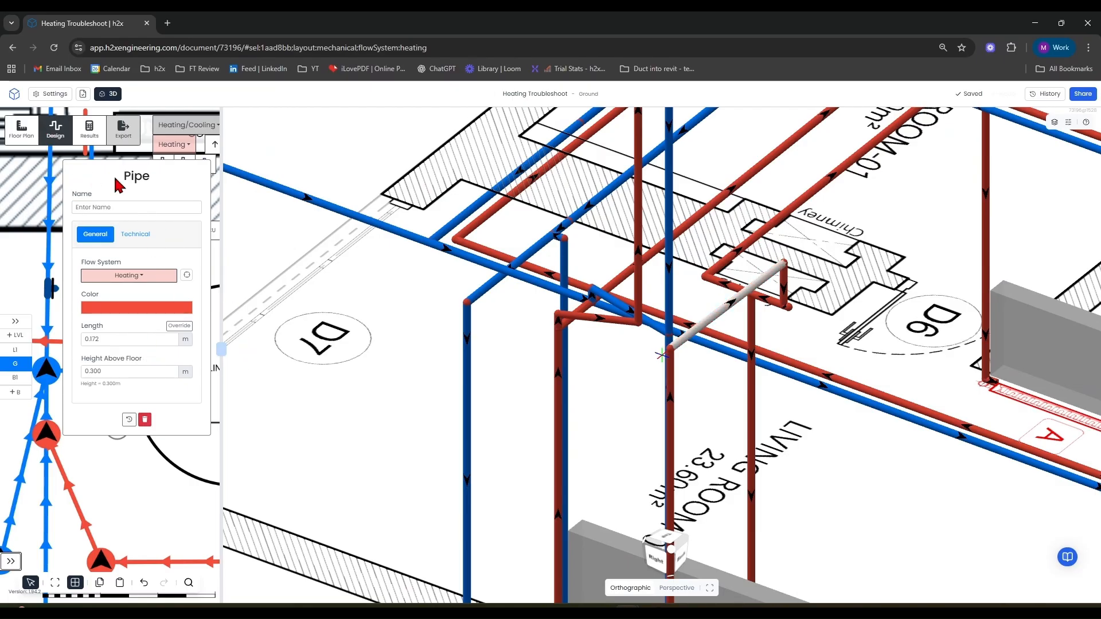
pyautogui.click(108, 94)
pyautogui.scroll(-3, 524, 435)
pyautogui.moveTo(542, 442); pyautogui.dragTo(548, 393, button='middle')
pyautogui.scroll(5, 427, 361)
pyautogui.click(536, 376)
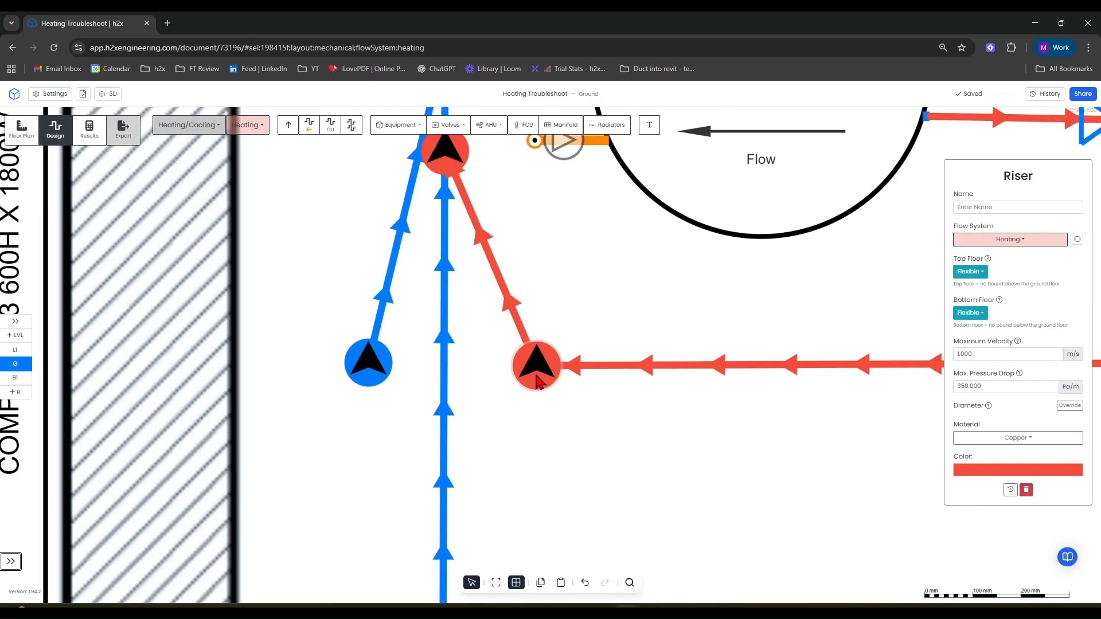
pyautogui.press('Delete')
# Delete the return riser below the DHW cylinder connections.
pyautogui.scroll(-2, 441, 355)
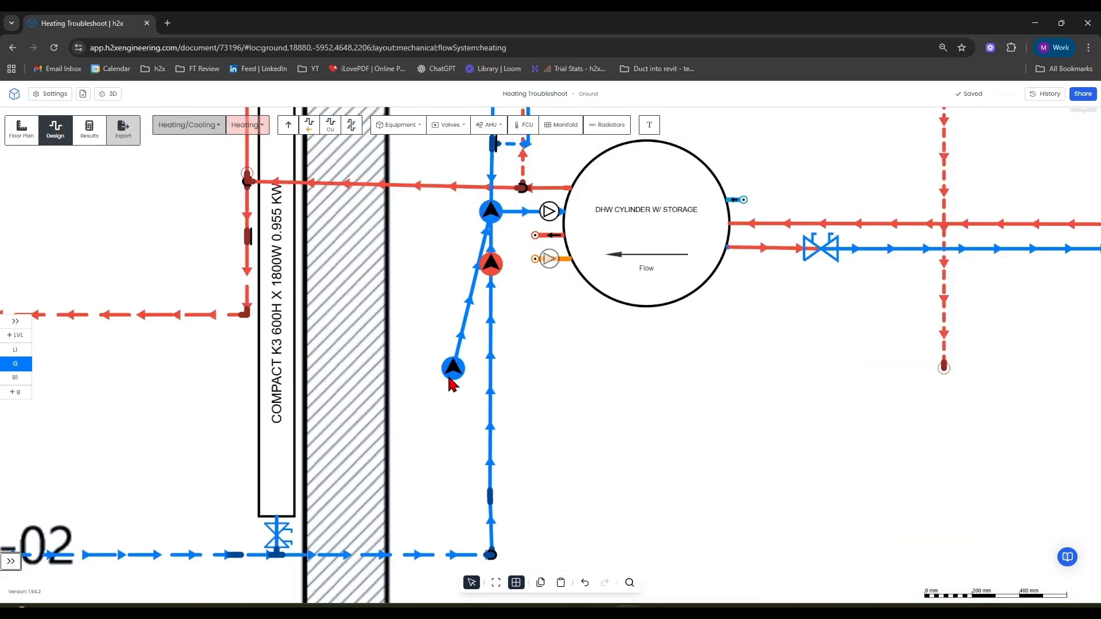
pyautogui.click(450, 378)
pyautogui.press('Delete')
# Move the red flow riser onto the flow pipe beside the DHW cylinder.
pyautogui.moveTo(609, 344); pyautogui.dragTo(621, 421, button='middle')
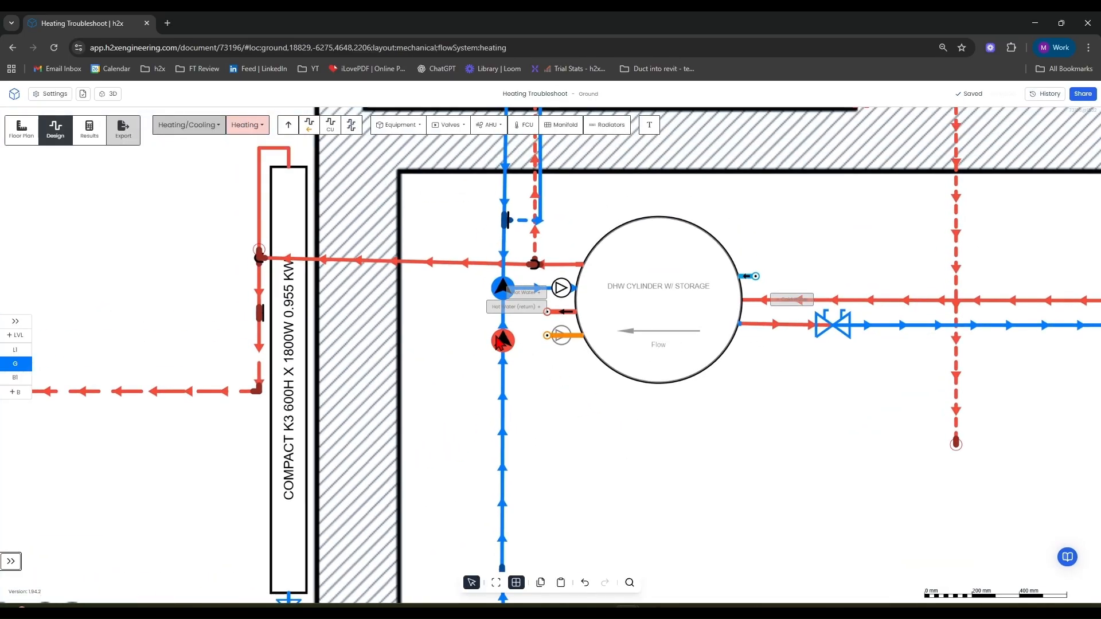
pyautogui.moveTo(498, 343); pyautogui.dragTo(465, 335)
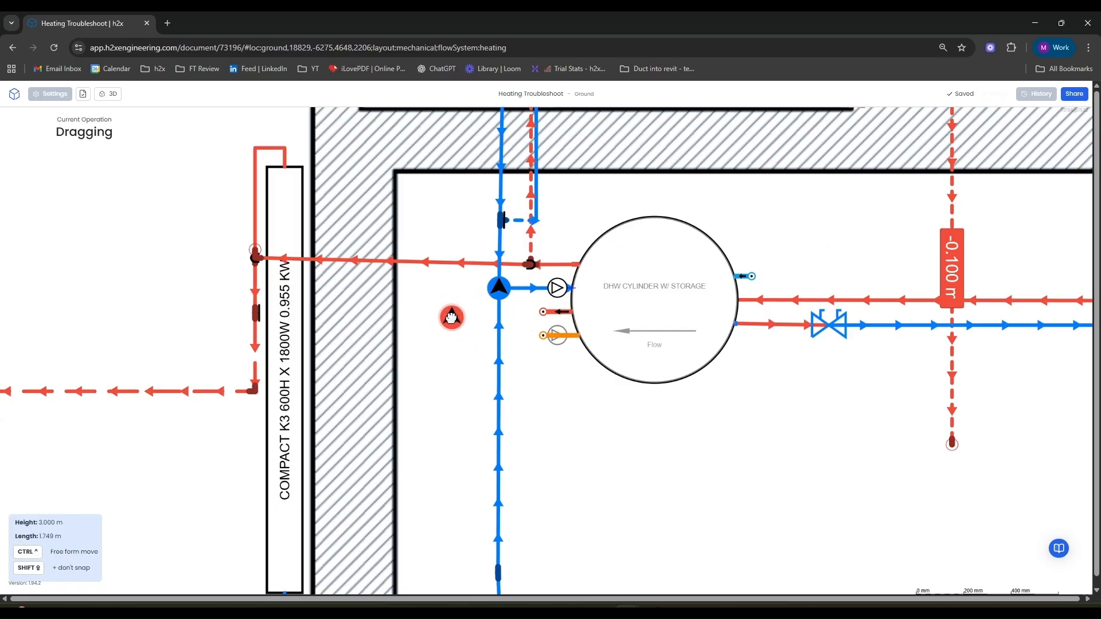
pyautogui.moveTo(439, 320); pyautogui.dragTo(438, 319)
pyautogui.moveTo(630, 459); pyautogui.dragTo(572, 492, button='middle')
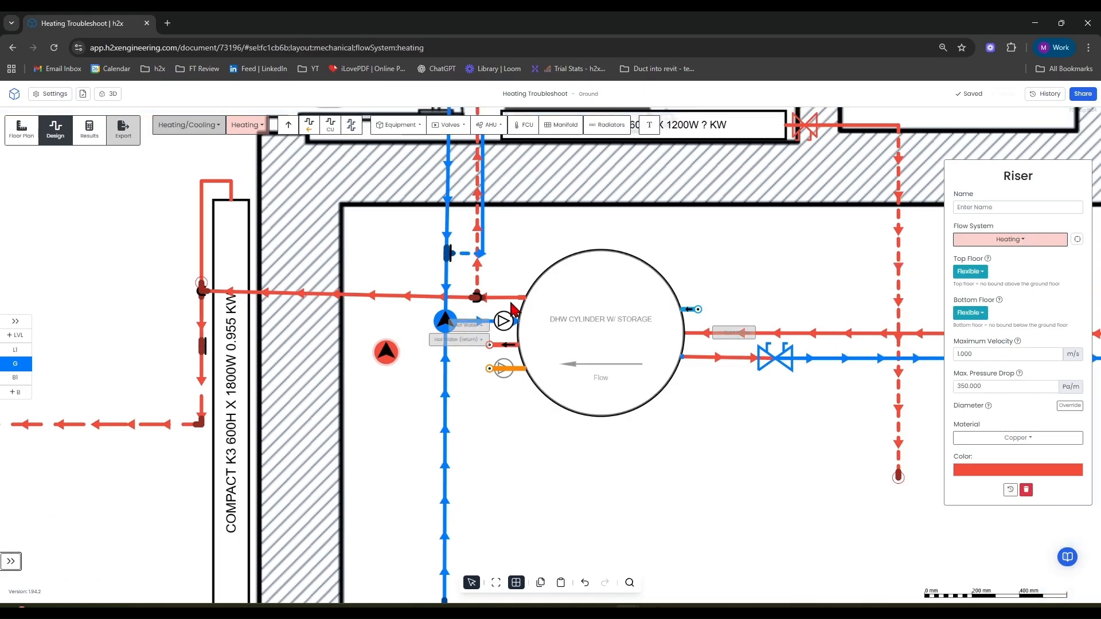
pyautogui.moveTo(386, 355); pyautogui.dragTo(382, 354)
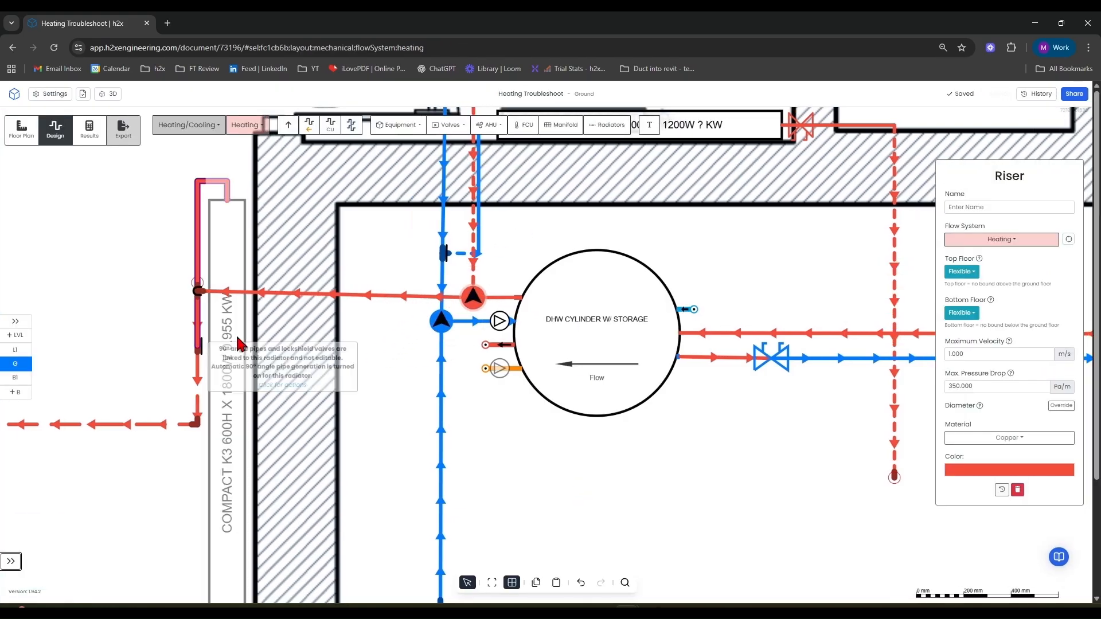
# Drag the end of the dashed return pipe up to the Compact K2 radiator's valve near D9.
pyautogui.scroll(-5, 458, 392)
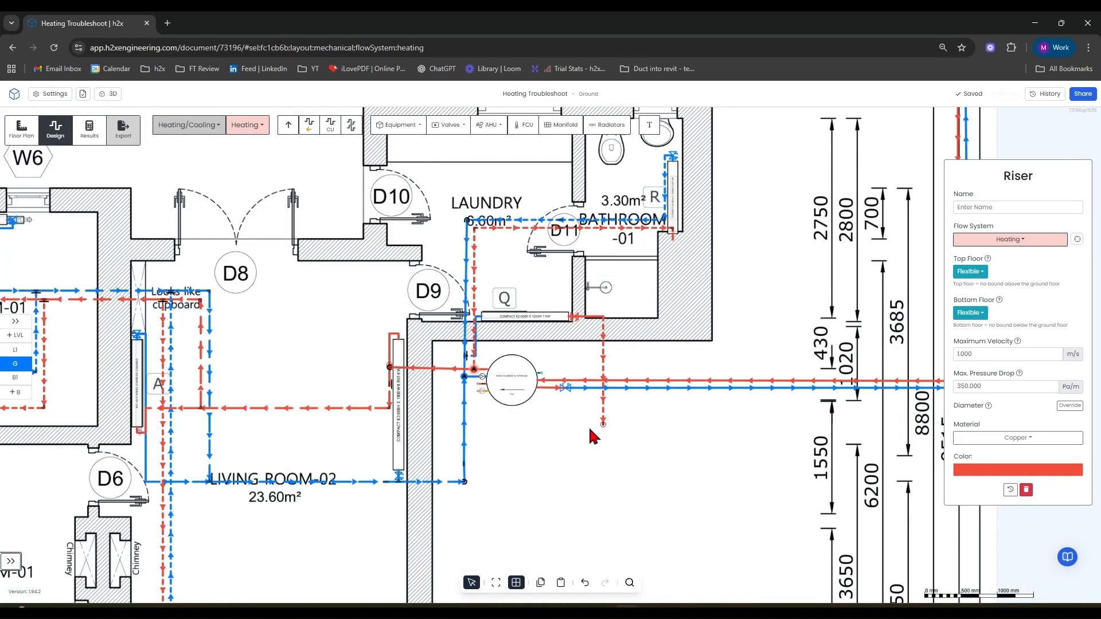
pyautogui.scroll(4, 590, 430)
pyautogui.moveTo(620, 422); pyautogui.dragTo(620, 421)
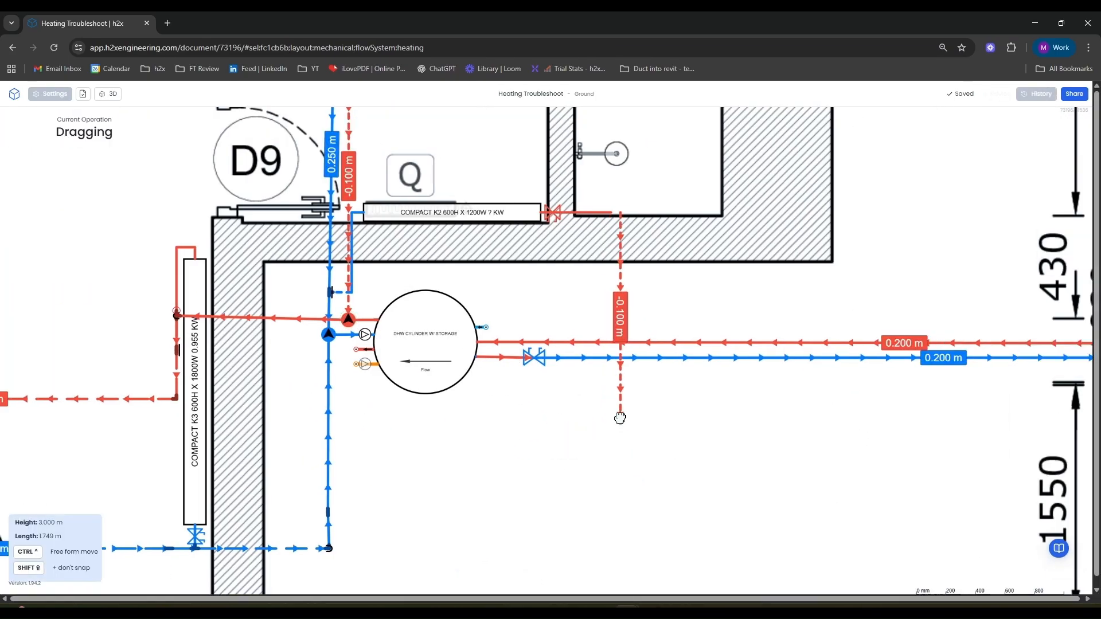
pyautogui.moveTo(611, 375); pyautogui.dragTo(553, 285)
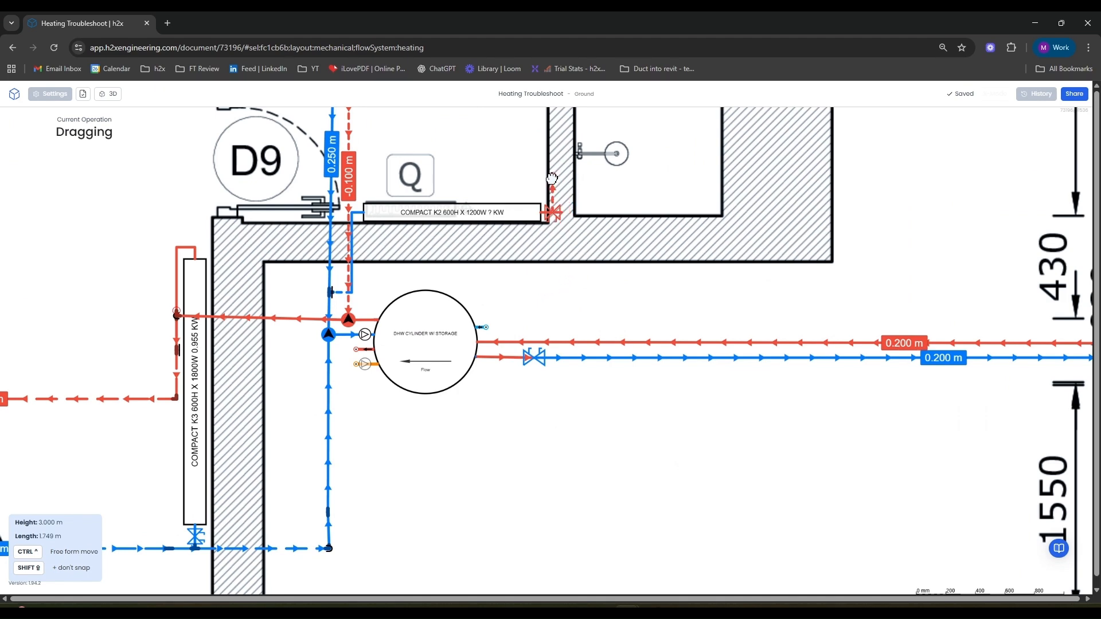
pyautogui.moveTo(556, 182); pyautogui.dragTo(555, 182)
# Draw a pipe from the Compact K2 radiator valve across to the vertical pipe beside D9.
pyautogui.moveTo(717, 307); pyautogui.dragTo(703, 372)
pyautogui.click(322, 122)
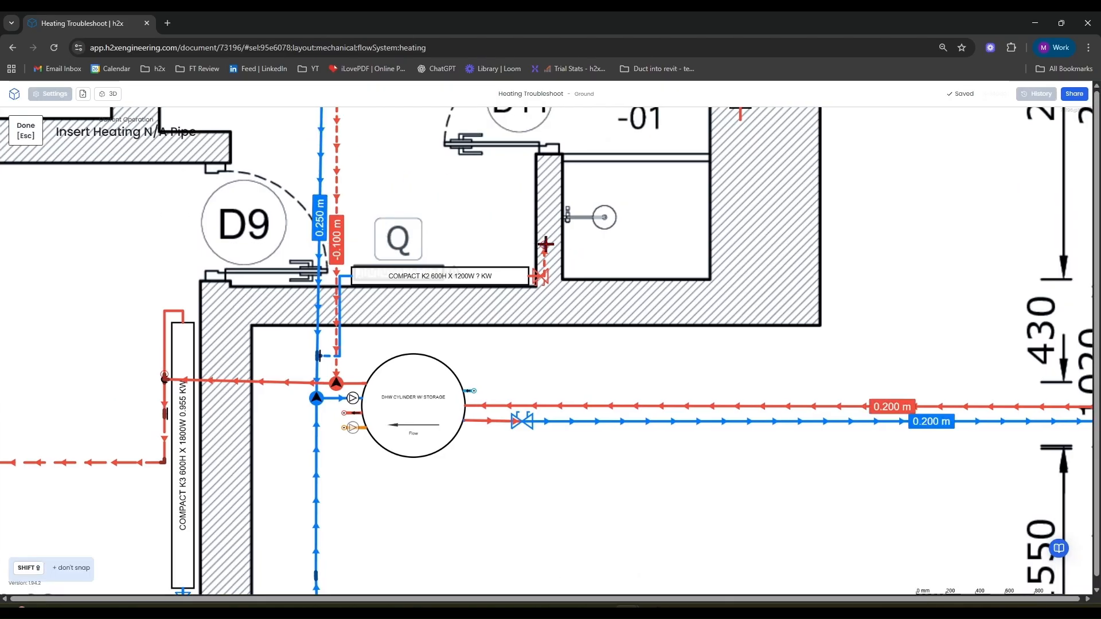
pyautogui.click(545, 245)
pyautogui.click(338, 243)
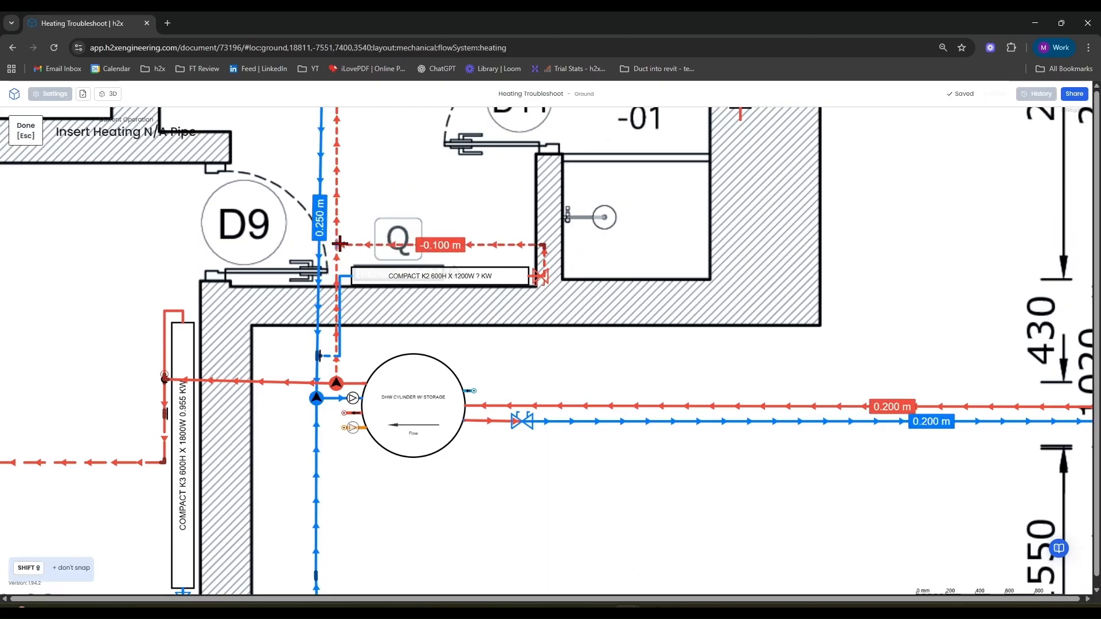
pyautogui.press('Escape')
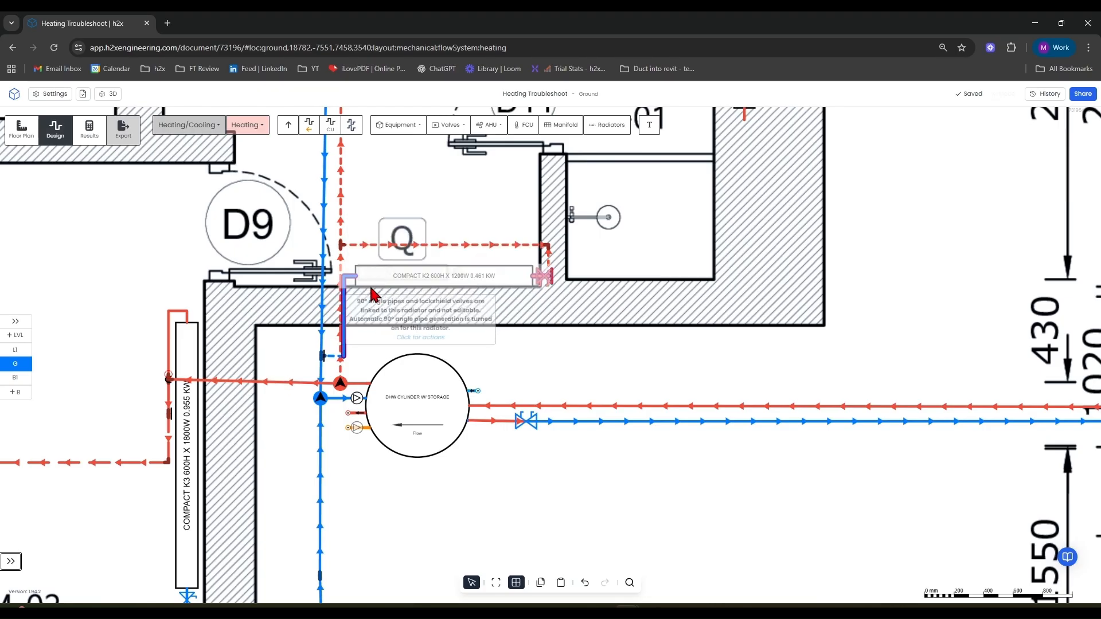
# Switch to Level 1 and reconnect the dashed flow pipe end to the corner near the loft.
pyautogui.click(16, 351)
pyautogui.scroll(-5, 460, 381)
pyautogui.moveTo(470, 335); pyautogui.dragTo(565, 168)
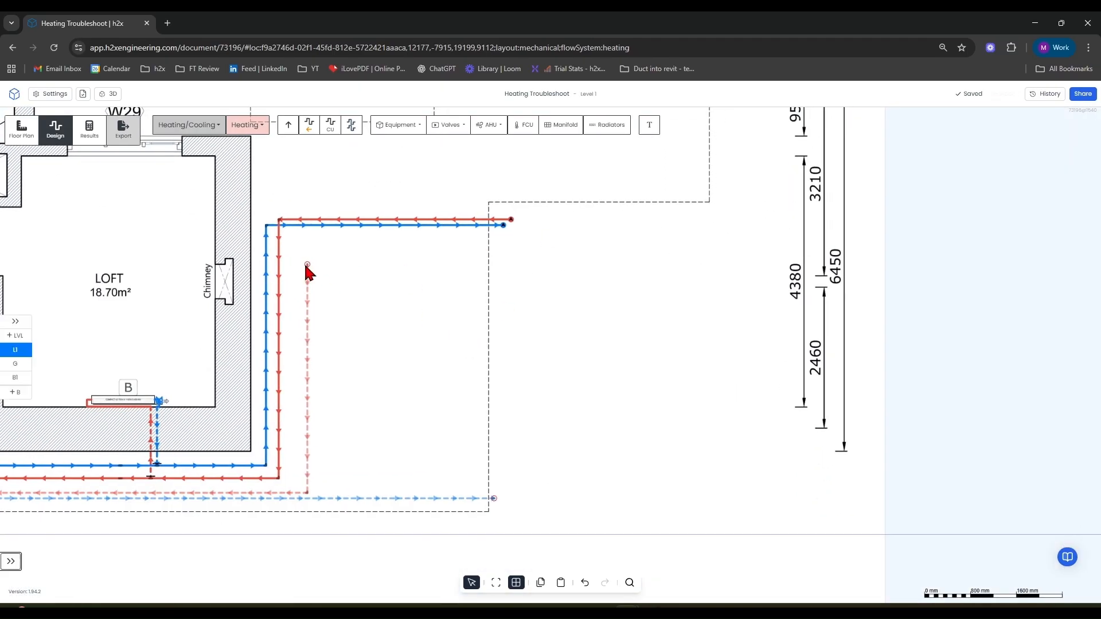
pyautogui.moveTo(307, 268); pyautogui.dragTo(509, 219)
pyautogui.moveTo(499, 498); pyautogui.dragTo(504, 497)
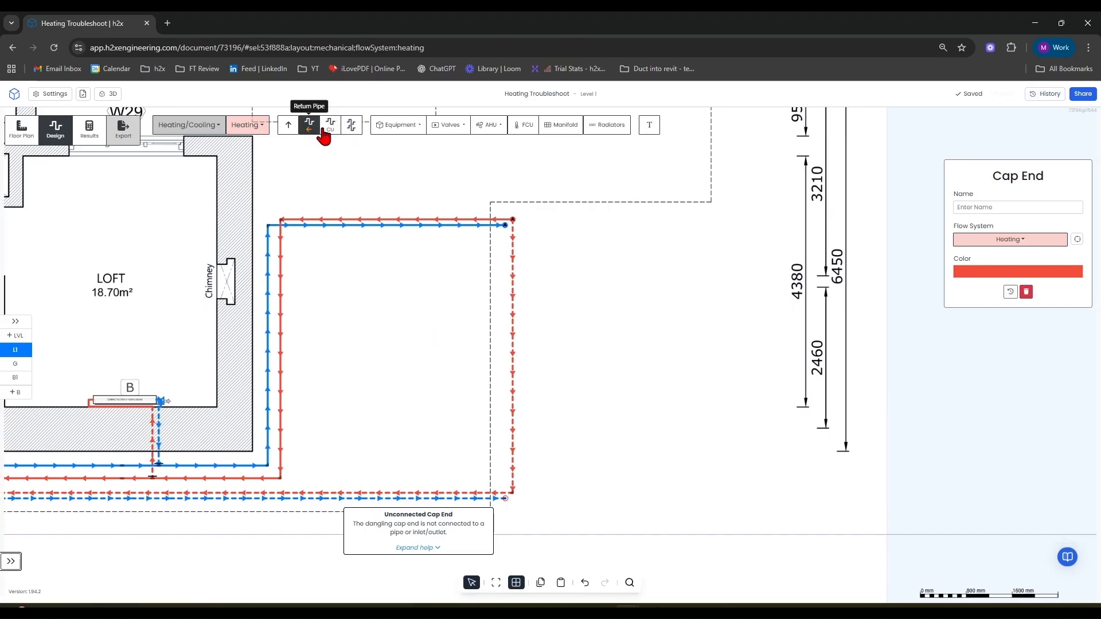
# Draw a vertical return pipe from the Level 1 cap end up to the corner pipework.
pyautogui.click(329, 125)
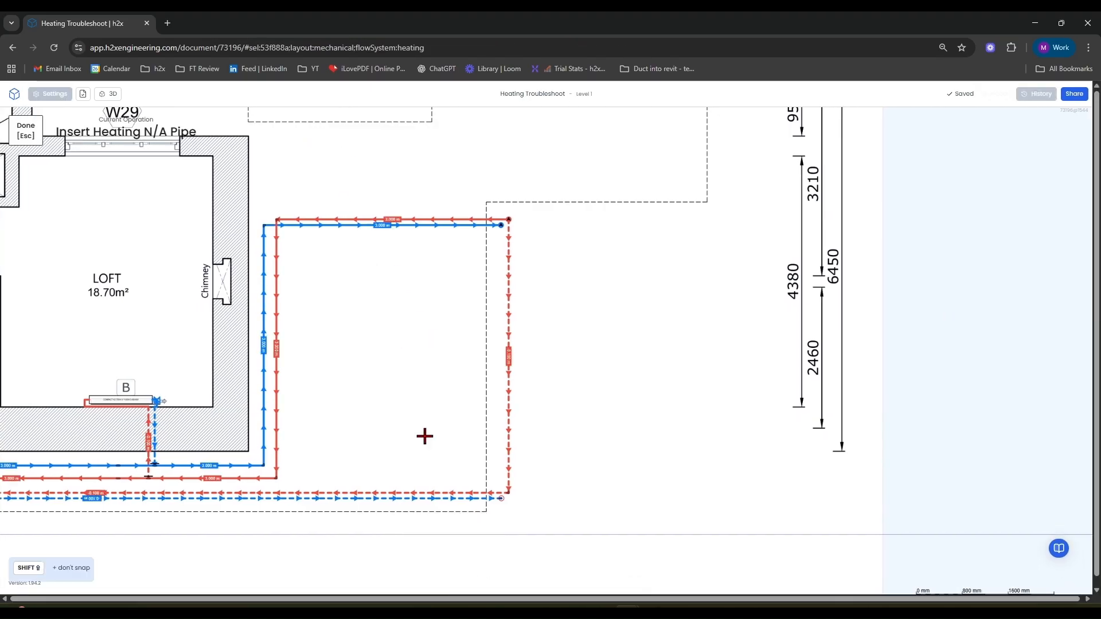
pyautogui.click(500, 499)
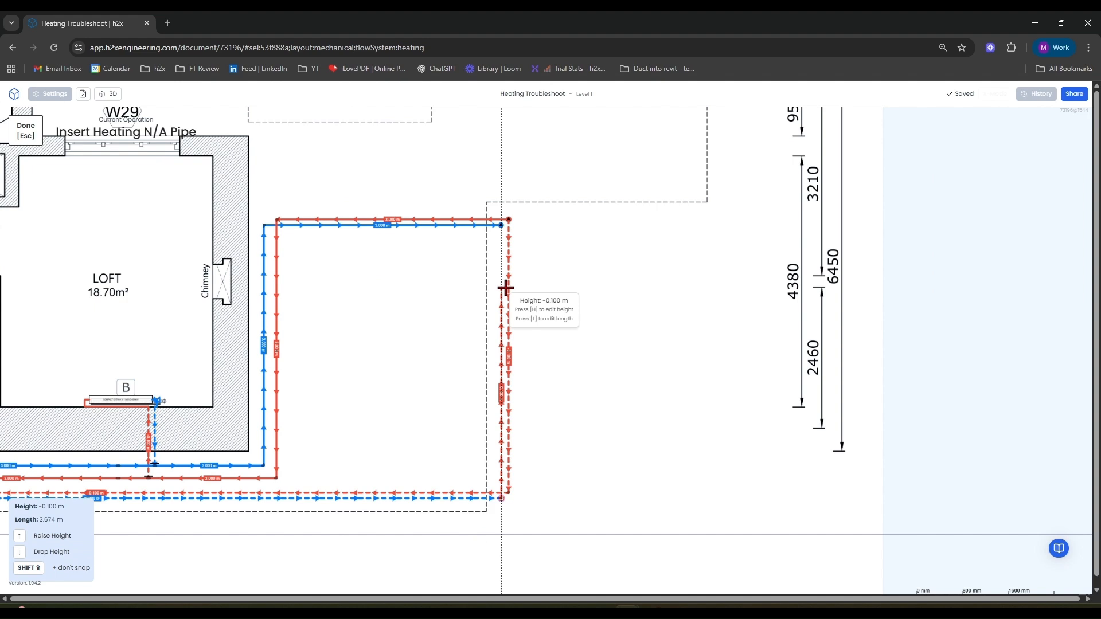
pyautogui.click(500, 227)
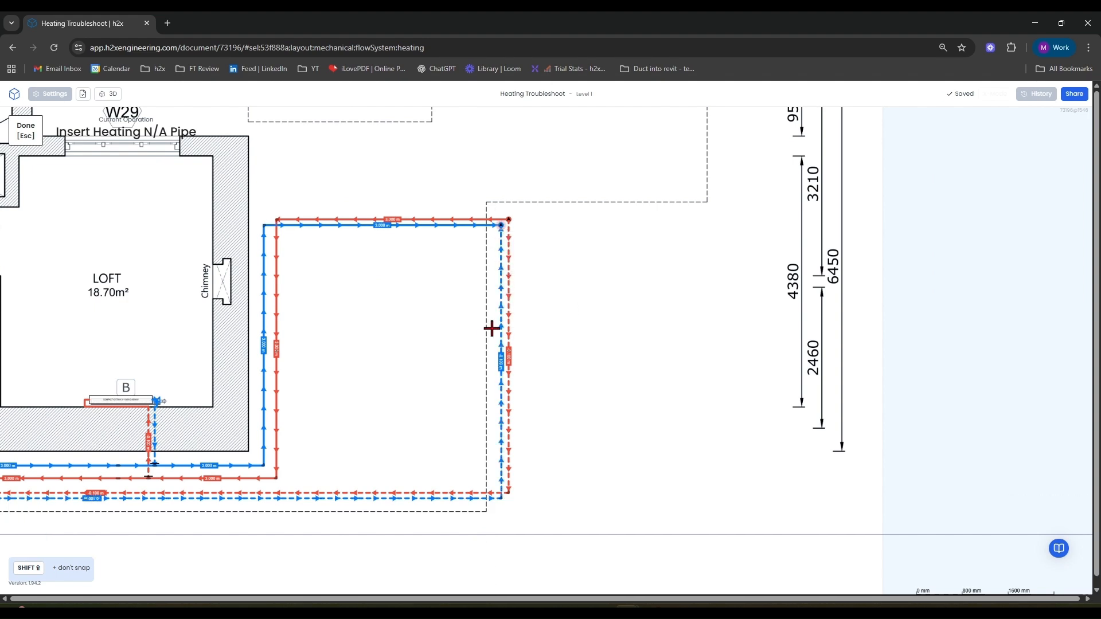
pyautogui.press('Escape')
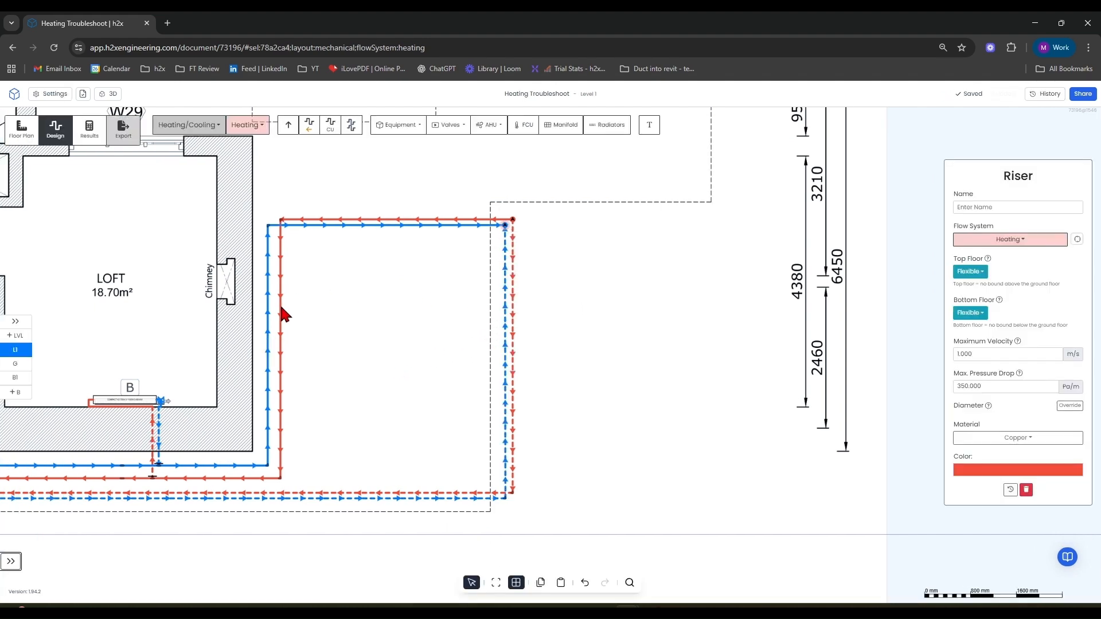
# Switch to the ground level and draw a short pipe down from the flow pipe left of the DHW cylinder.
pyautogui.click(16, 363)
pyautogui.scroll(-3, 597, 381)
pyautogui.scroll(6, 351, 326)
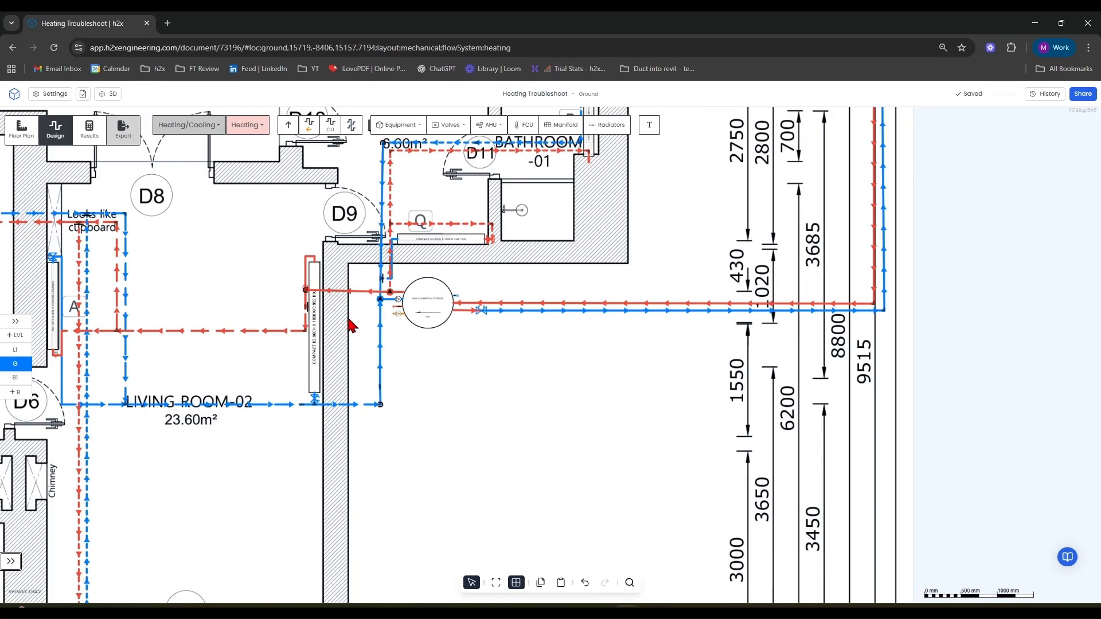
pyautogui.scroll(4, 382, 303)
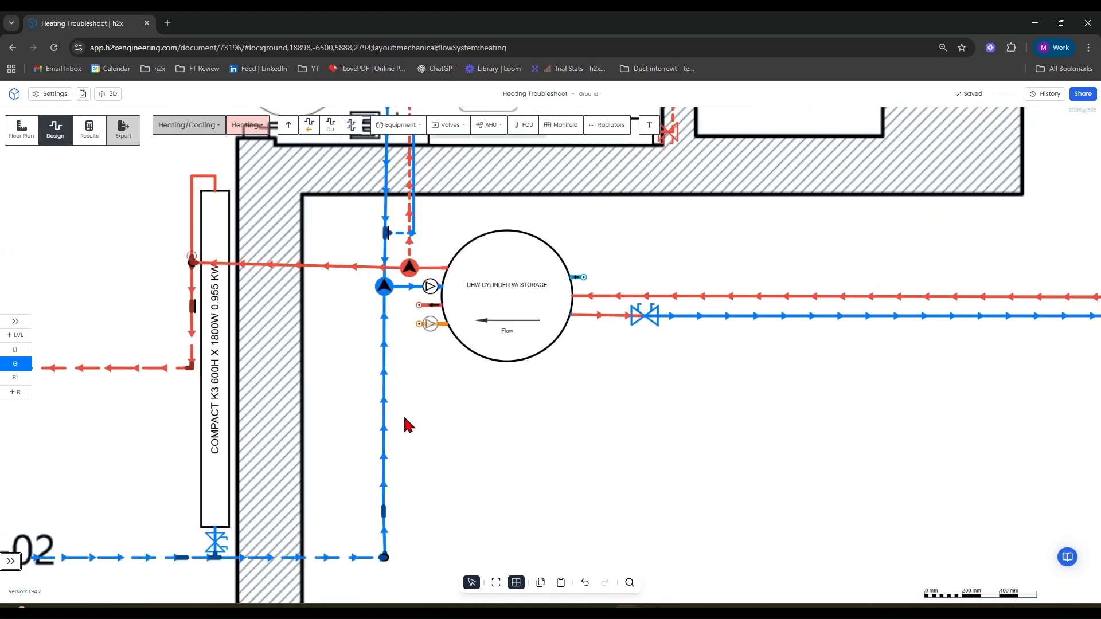
pyautogui.moveTo(570, 500); pyautogui.dragTo(639, 482)
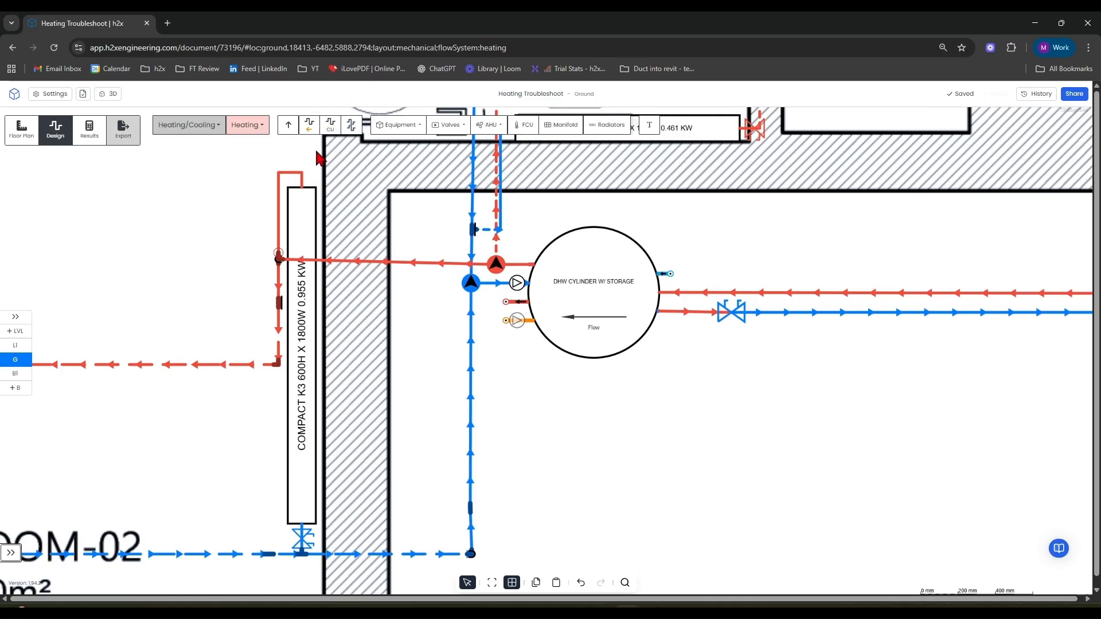
pyautogui.click(332, 127)
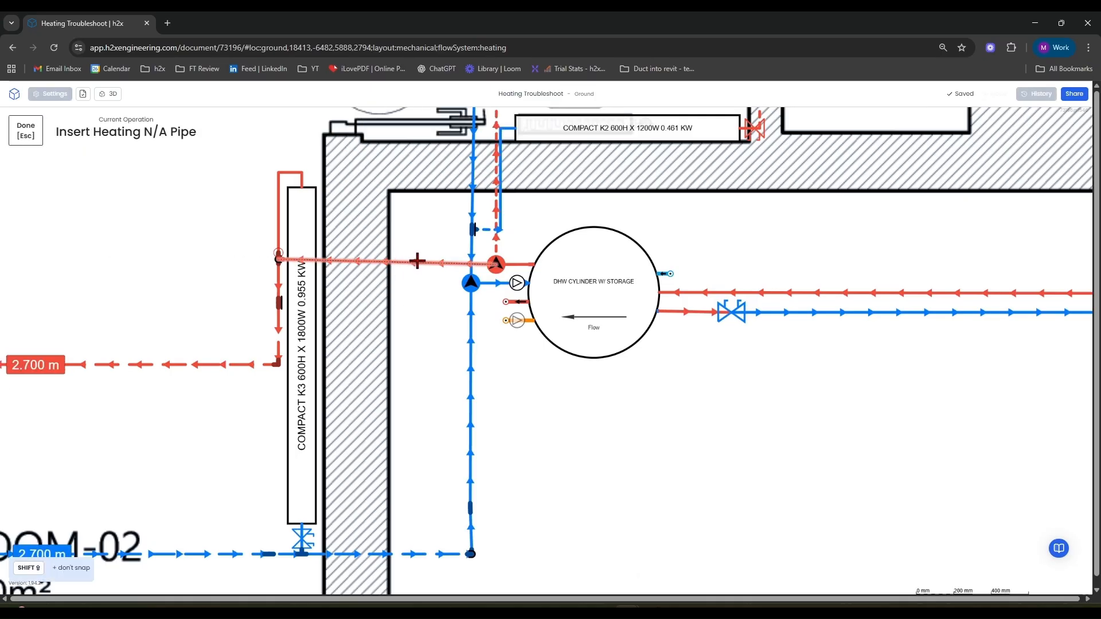
pyautogui.click(417, 312)
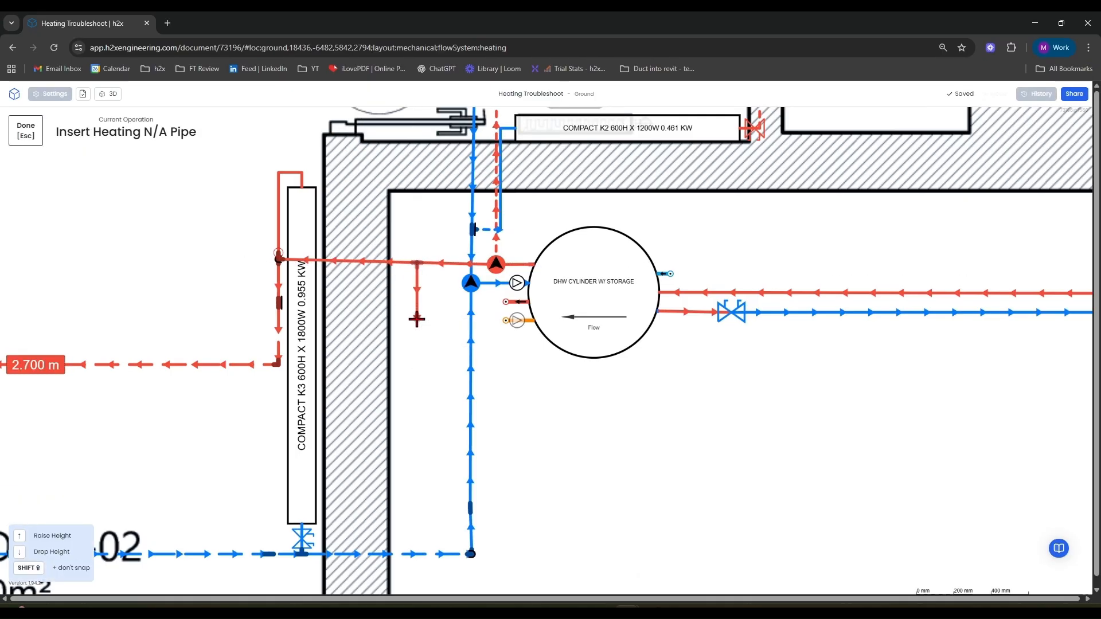
pyautogui.press('Escape')
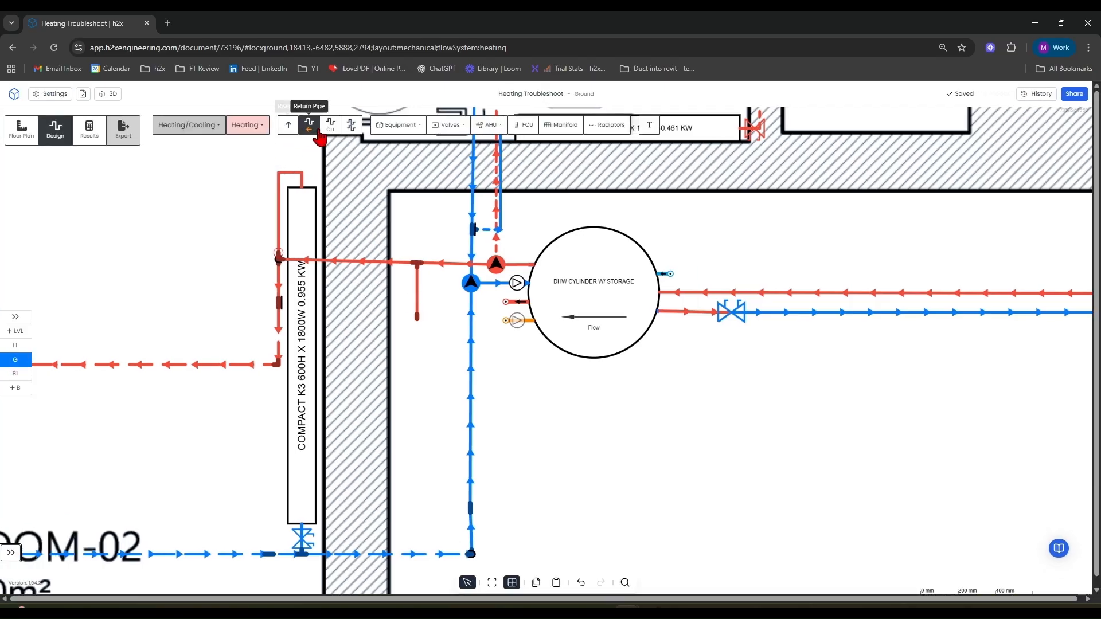
# Draw a short return pipe stub off the return line left of the DHW cylinder.
pyautogui.click(332, 127)
pyautogui.click(452, 340)
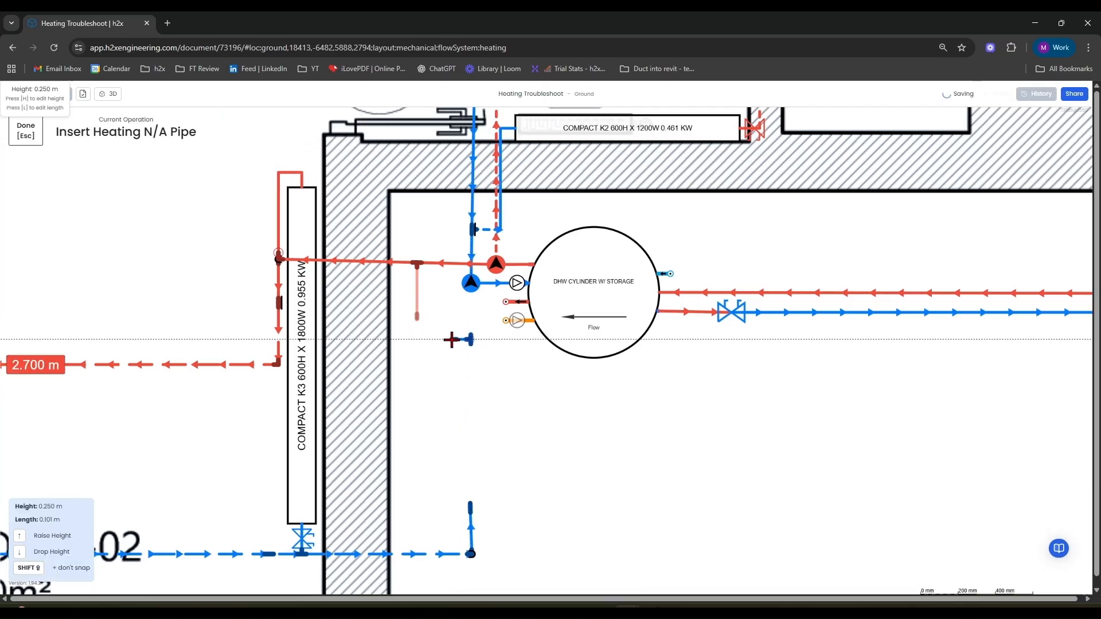
pyautogui.click(457, 339)
pyautogui.press('Escape')
# Place a heating riser at the end of the short flow pipe left of the DHW cylinder.
pyautogui.click(286, 128)
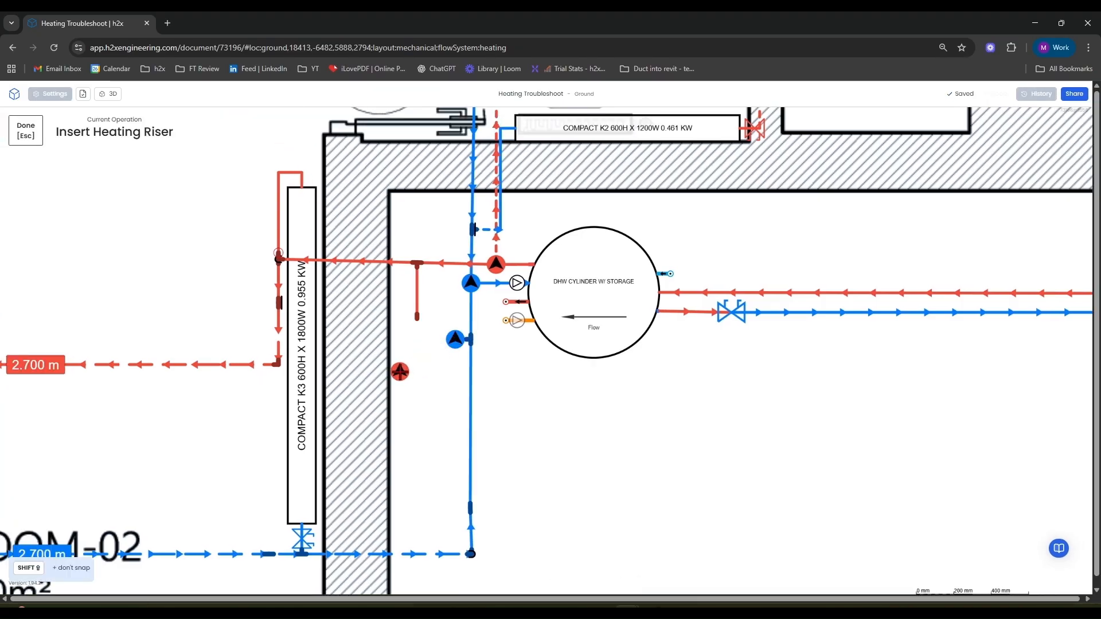
pyautogui.press('Escape')
pyautogui.click(285, 129)
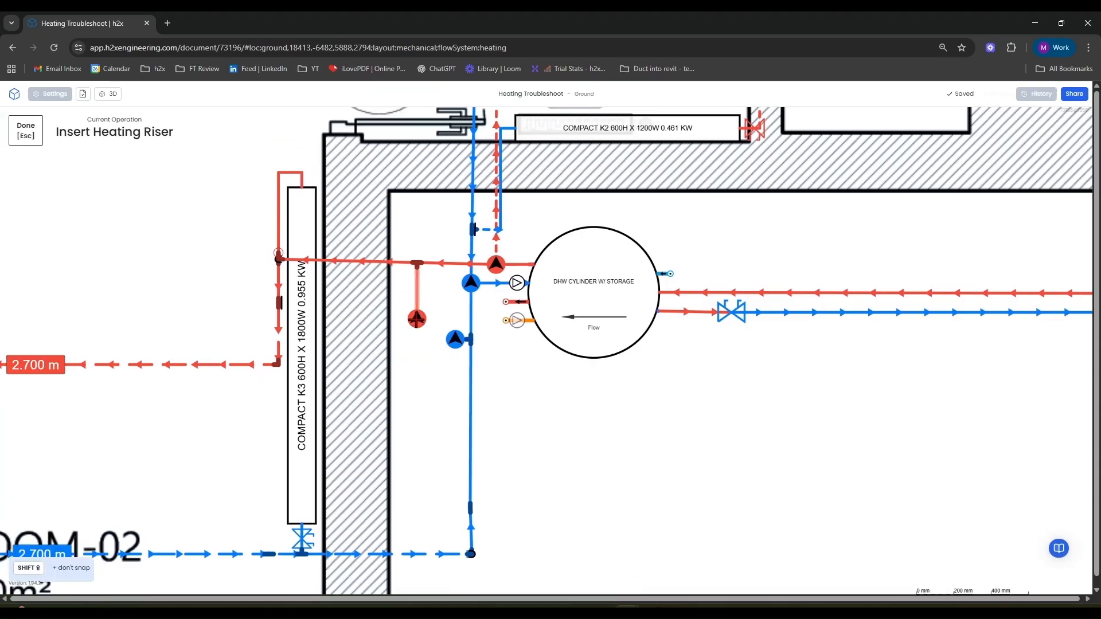
pyautogui.click(416, 319)
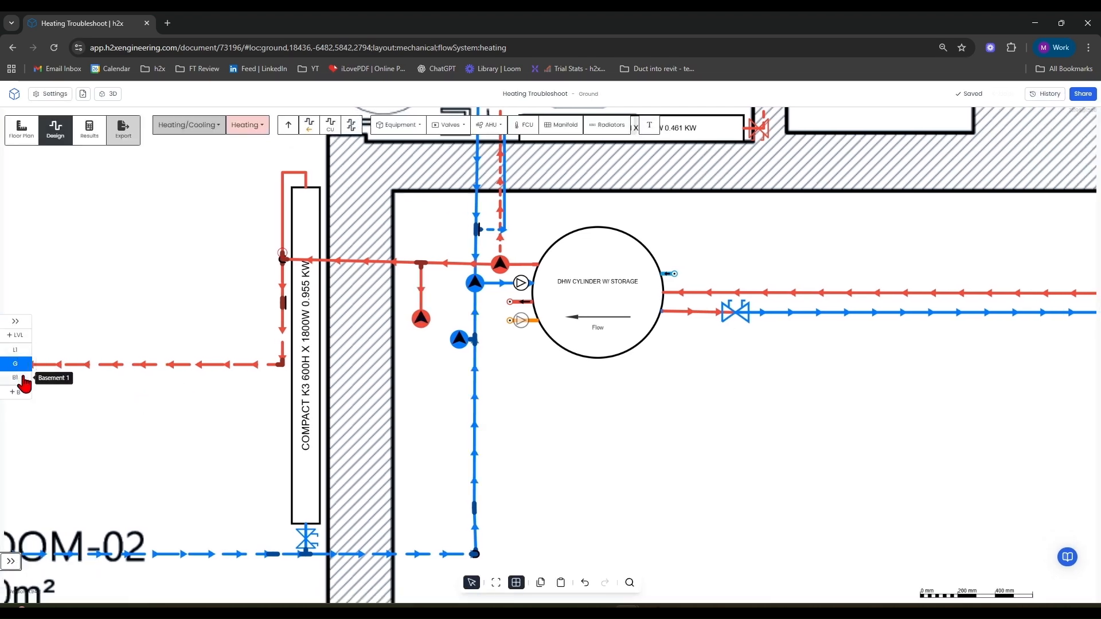
# Switch to Level 1 and delete the dashed flow and return pipes running down from the corner risers.
pyautogui.click(16, 349)
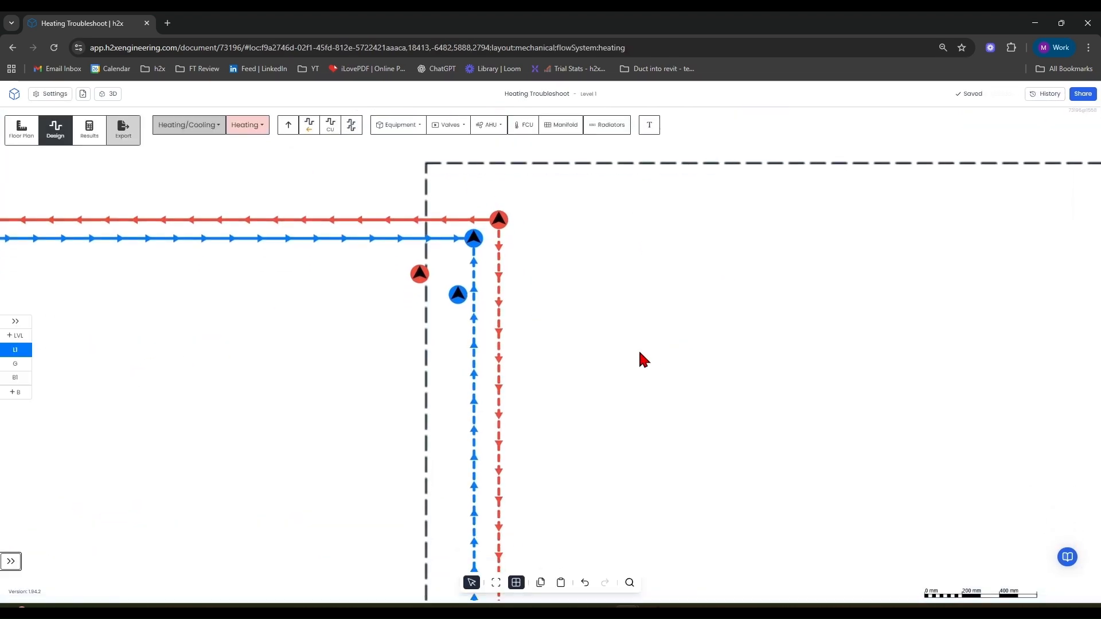
pyautogui.moveTo(528, 349); pyautogui.dragTo(457, 423)
pyautogui.rightClick(459, 425)
pyautogui.press('Delete')
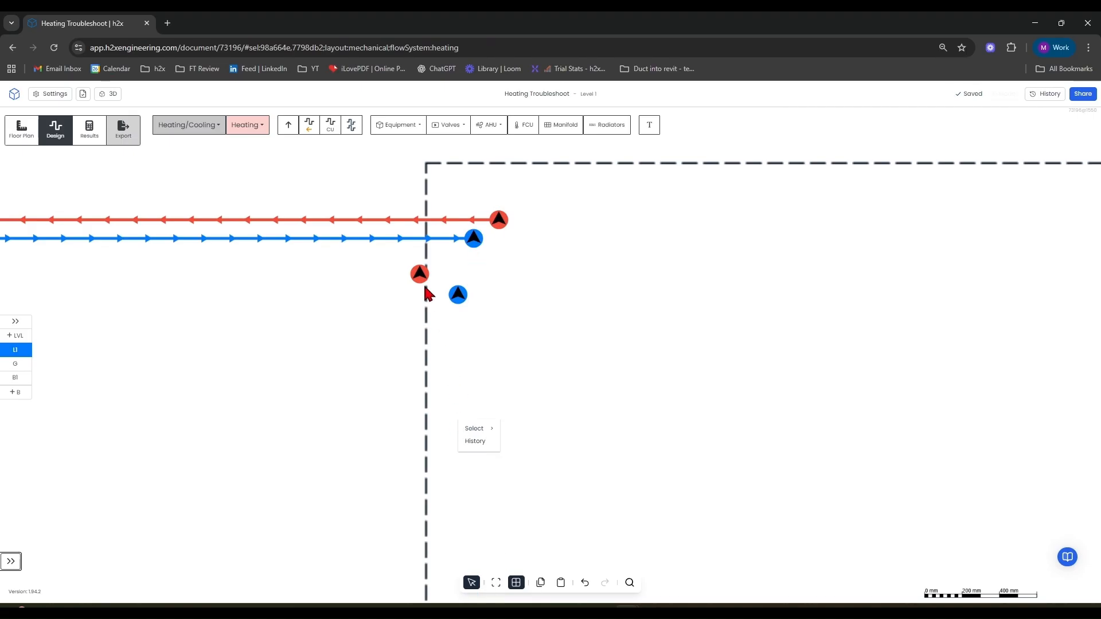
# Draw a pair of pipes from the dashed pipe ends up to the corner and connect them to the flow and return risers.
pyautogui.click(343, 135)
pyautogui.scroll(-5, 396, 220)
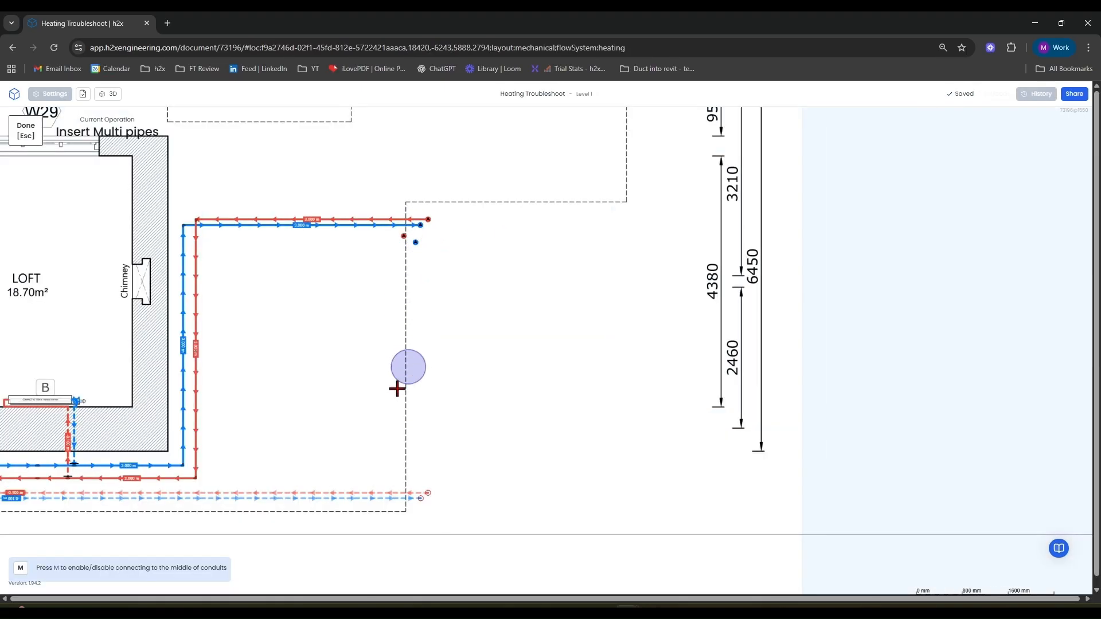
pyautogui.click(426, 485)
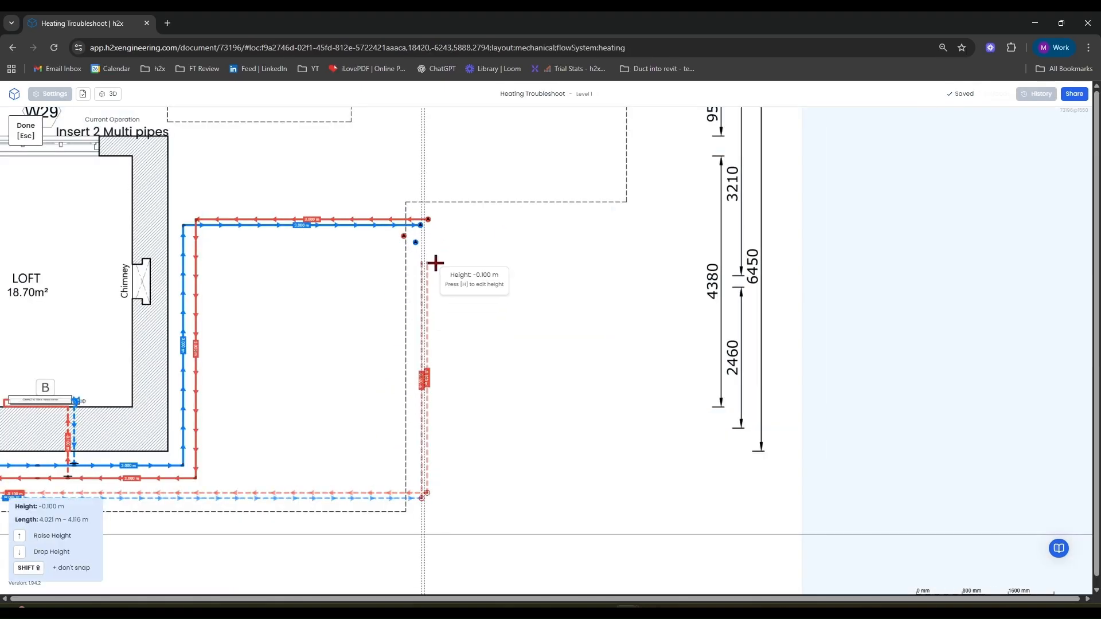
pyautogui.click(435, 263)
pyautogui.press('Escape')
pyautogui.scroll(5, 413, 264)
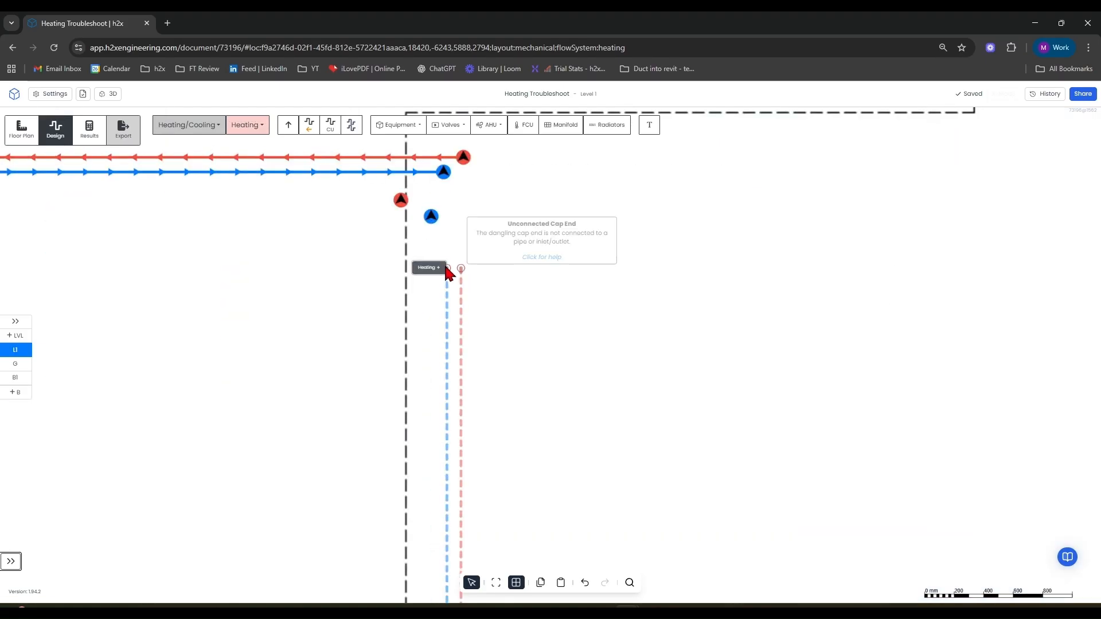
pyautogui.moveTo(446, 266); pyautogui.dragTo(432, 217)
pyautogui.moveTo(461, 268); pyautogui.dragTo(401, 200)
# Open the 3D view and show only the Level 1 pipework.
pyautogui.scroll(-6, 481, 310)
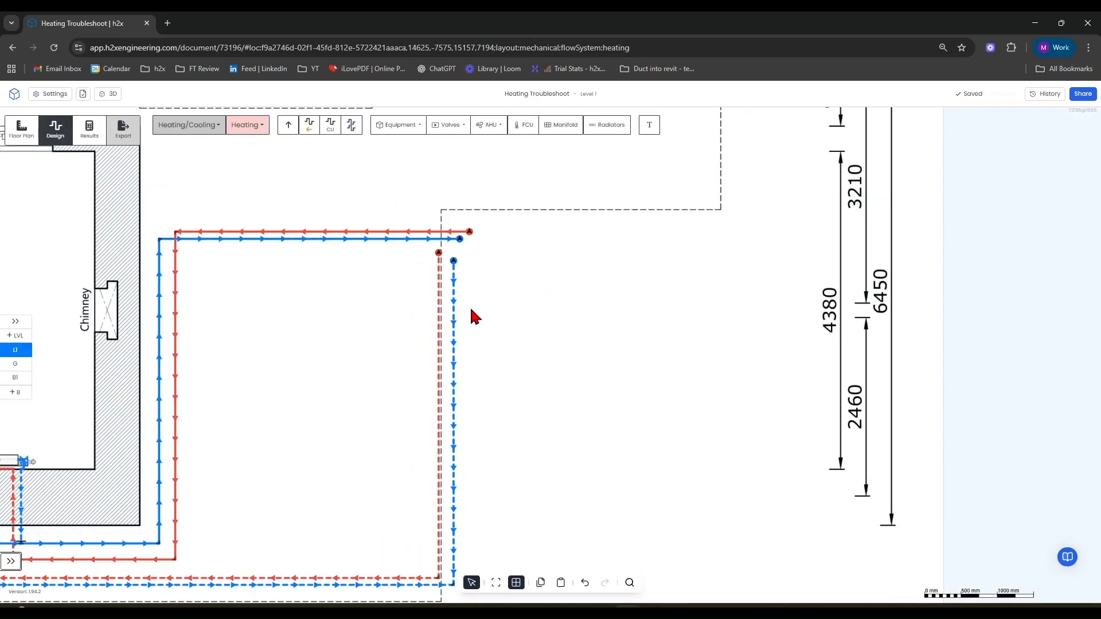
pyautogui.scroll(-4, 516, 402)
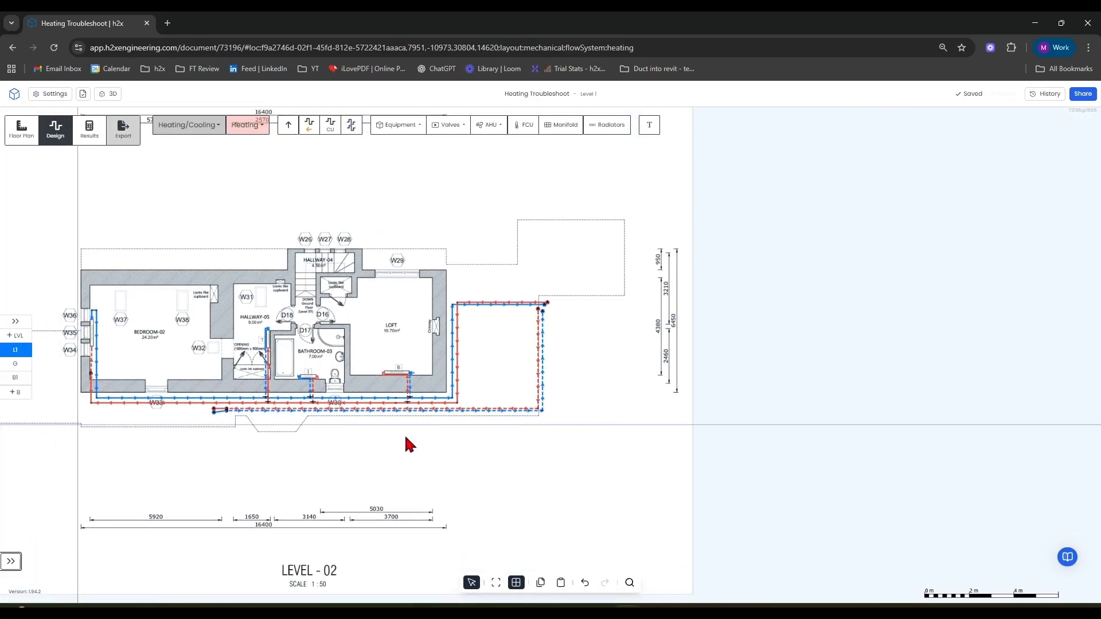
pyautogui.scroll(6, 413, 425)
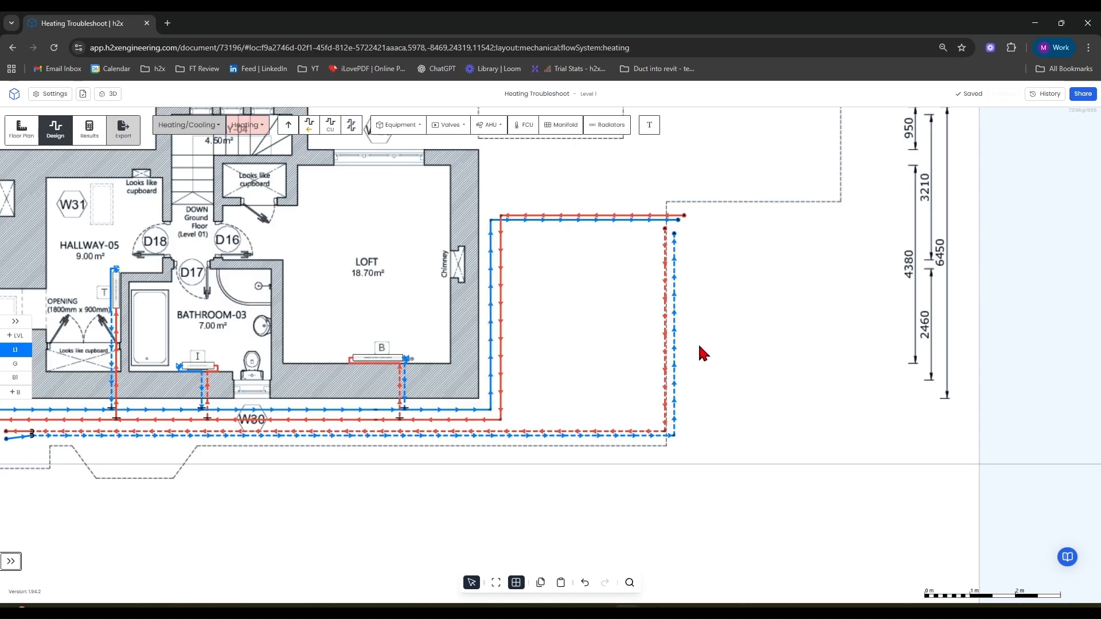
pyautogui.scroll(3, 674, 289)
pyautogui.moveTo(785, 284); pyautogui.dragTo(779, 390)
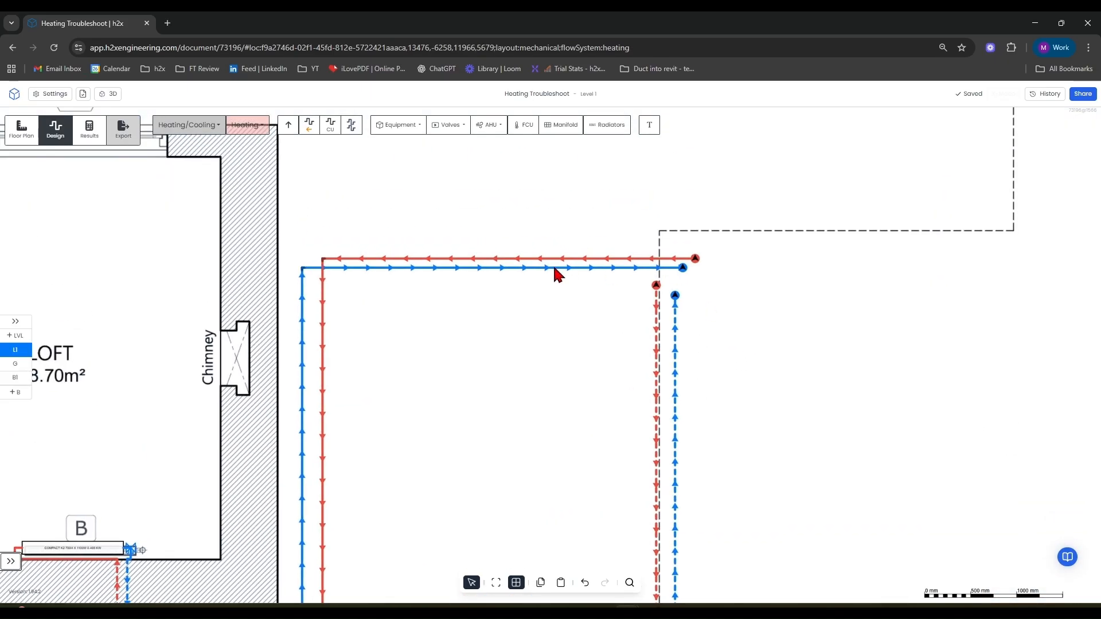
pyautogui.scroll(-4, 542, 316)
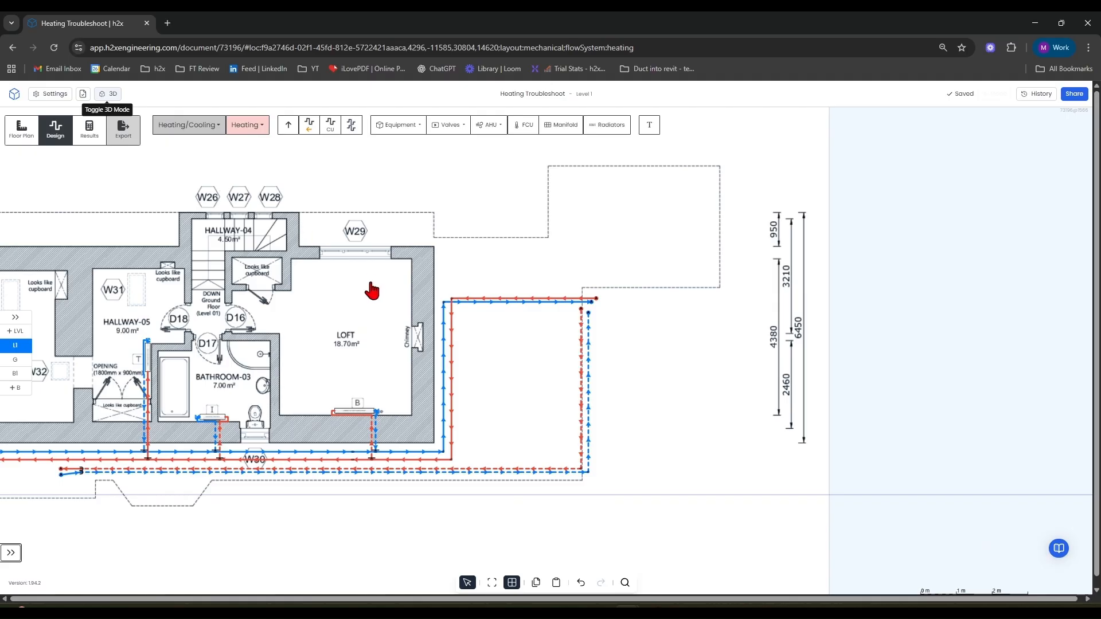
pyautogui.moveTo(405, 346); pyautogui.dragTo(785, 279)
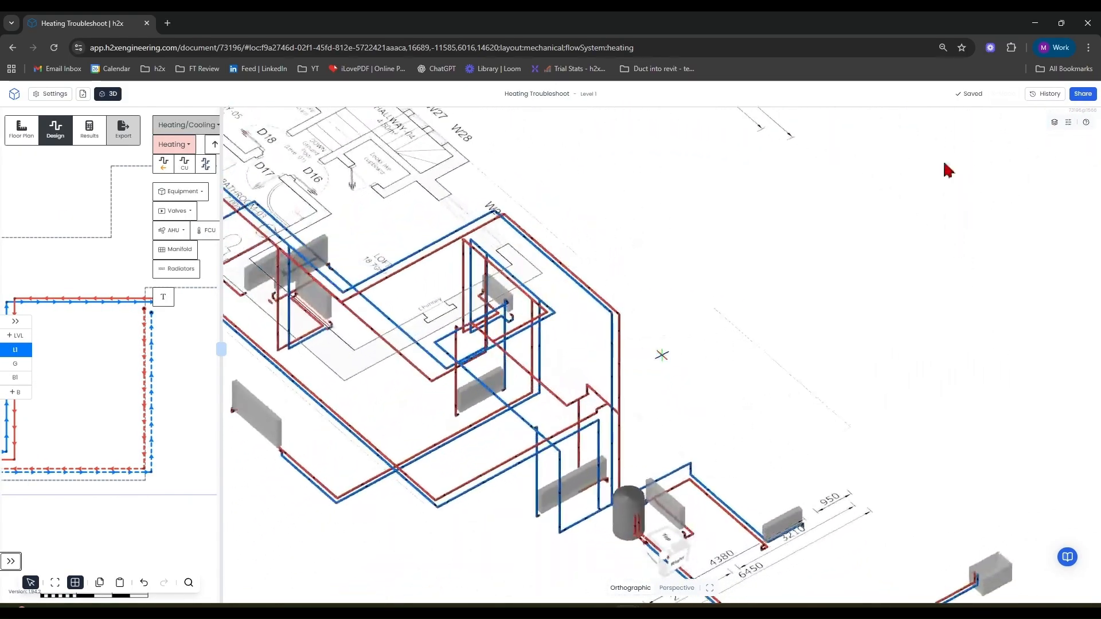
pyautogui.click(1054, 123)
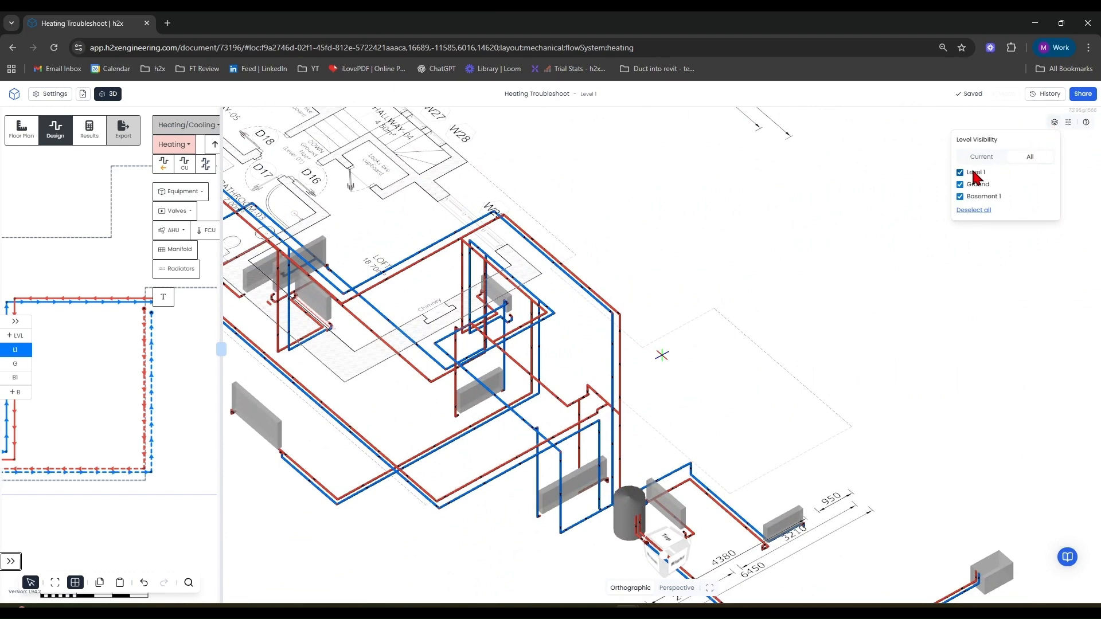
pyautogui.click(960, 185)
# Lower the two short vertical pipes beside the Bathroom-03 radiator to a height above floor of -0.1 m.
pyautogui.moveTo(814, 252); pyautogui.dragTo(691, 334)
pyautogui.moveTo(311, 316); pyautogui.dragTo(418, 441)
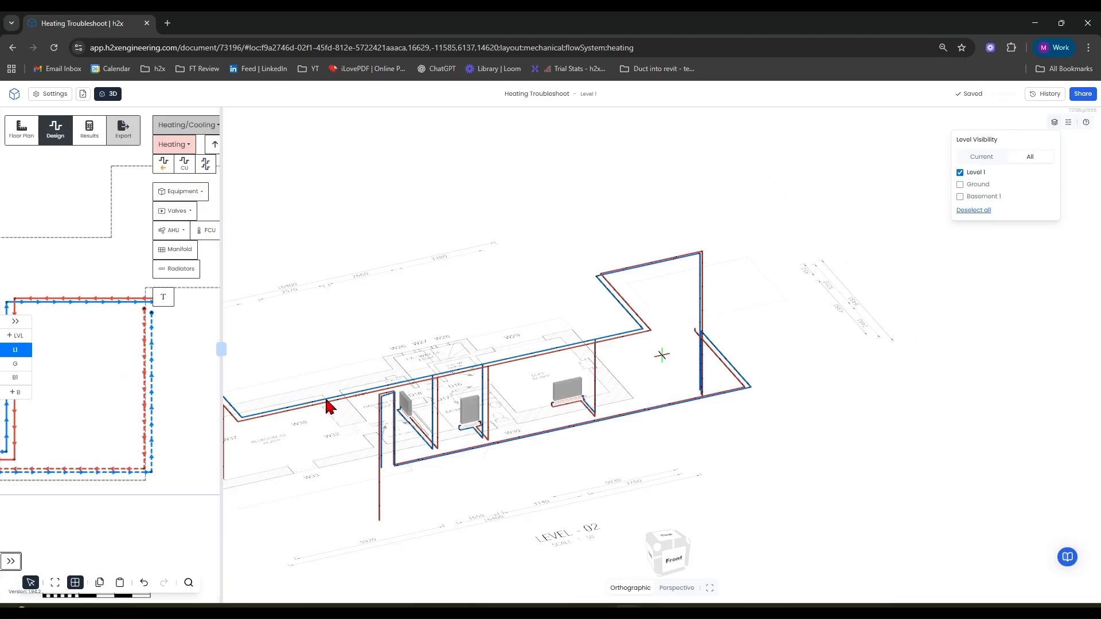
pyautogui.scroll(-5, 123, 434)
pyautogui.scroll(8, 173, 401)
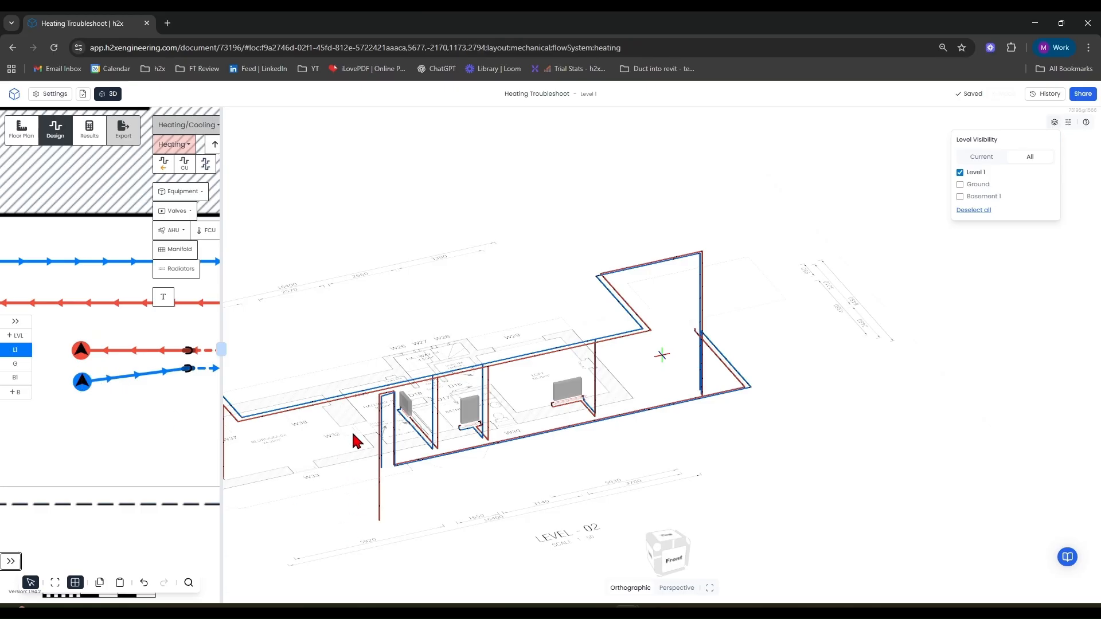
pyautogui.scroll(2, 355, 442)
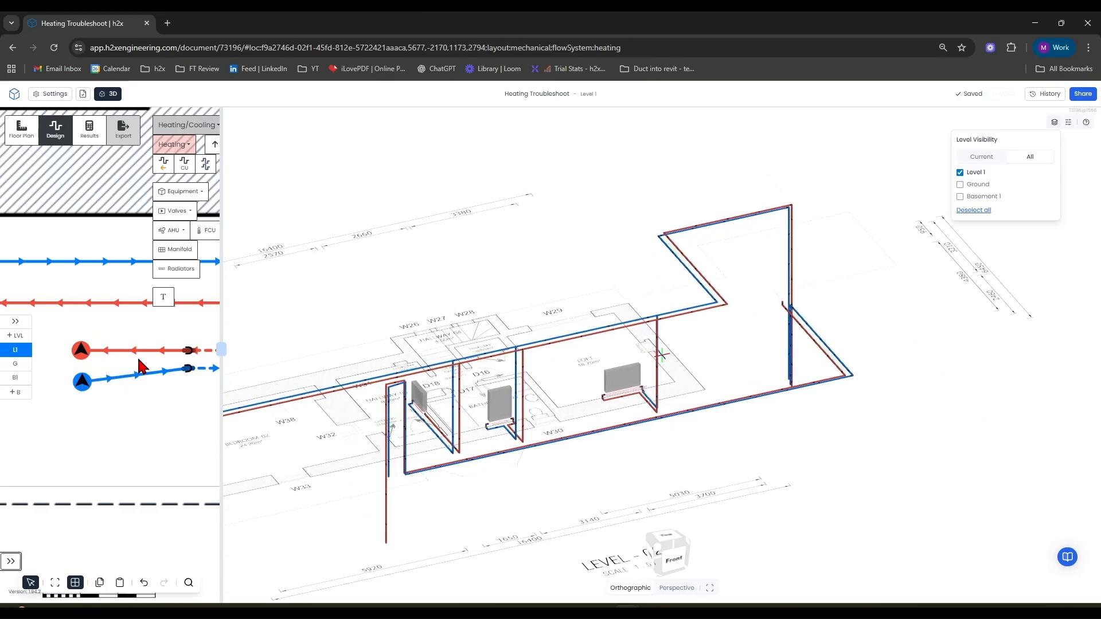
pyautogui.scroll(6, 378, 406)
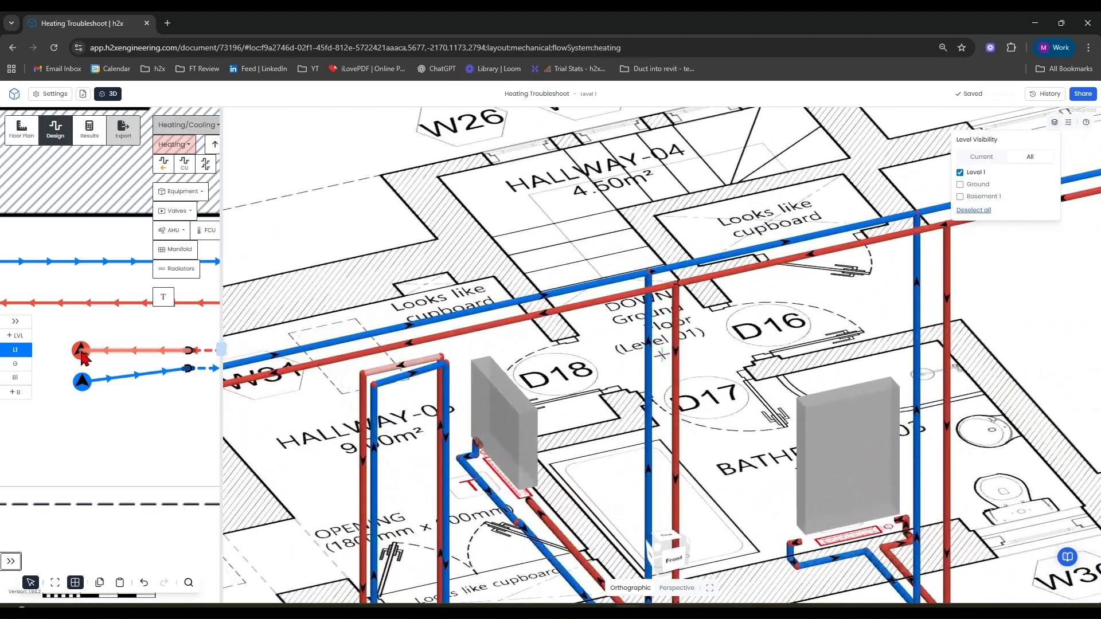
pyautogui.click(404, 371)
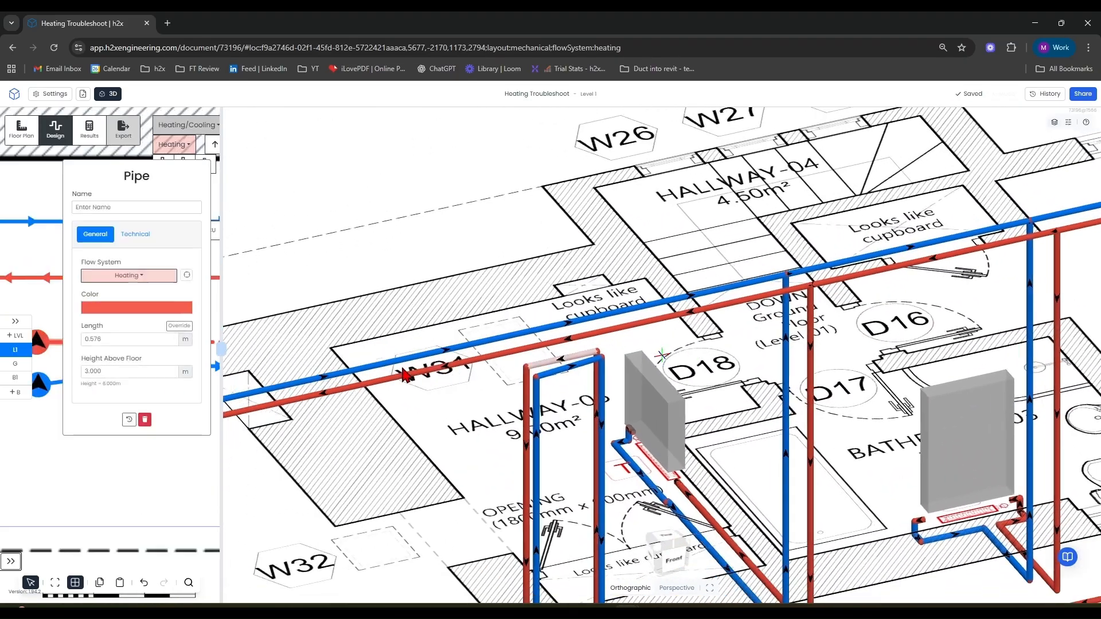
pyautogui.scroll(-3, 616, 421)
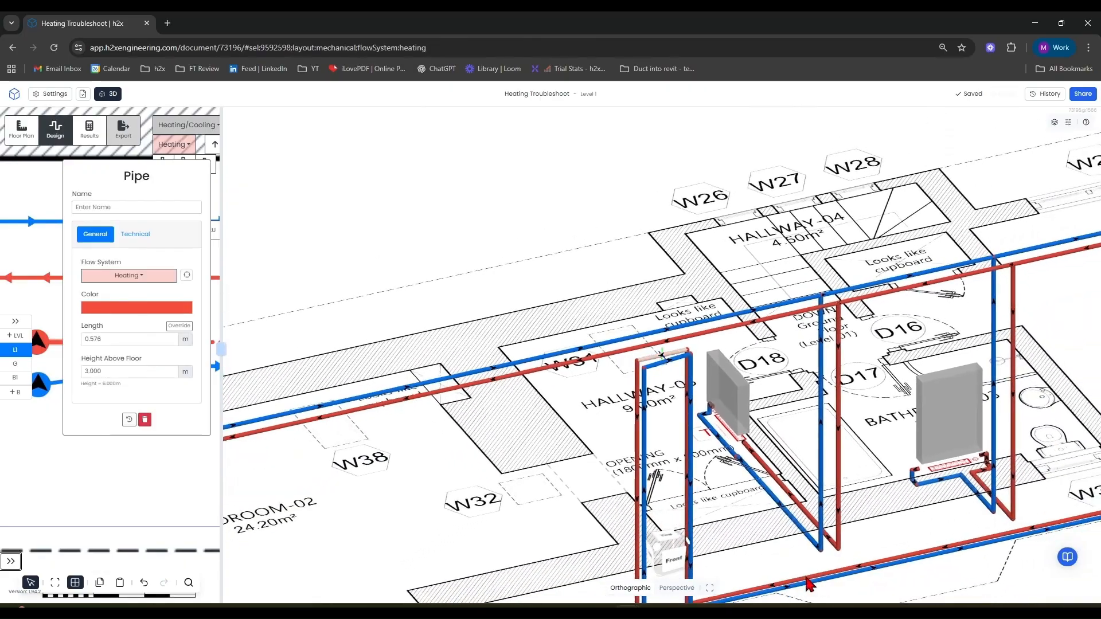
pyautogui.click(808, 580)
pyautogui.scroll(6, 442, 350)
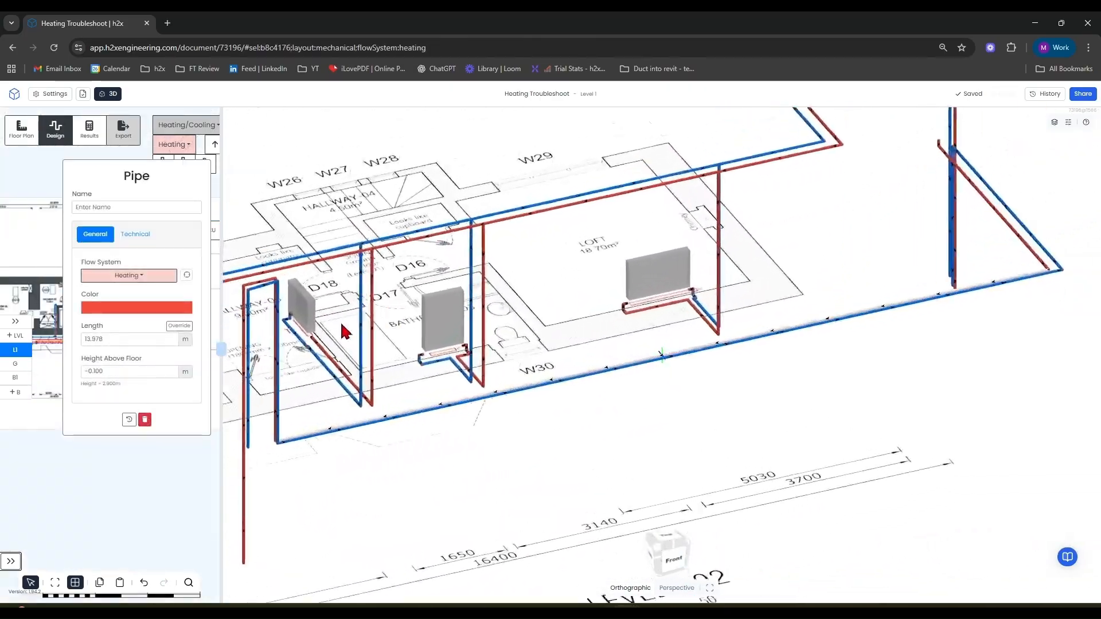
pyautogui.moveTo(331, 441); pyautogui.dragTo(400, 466)
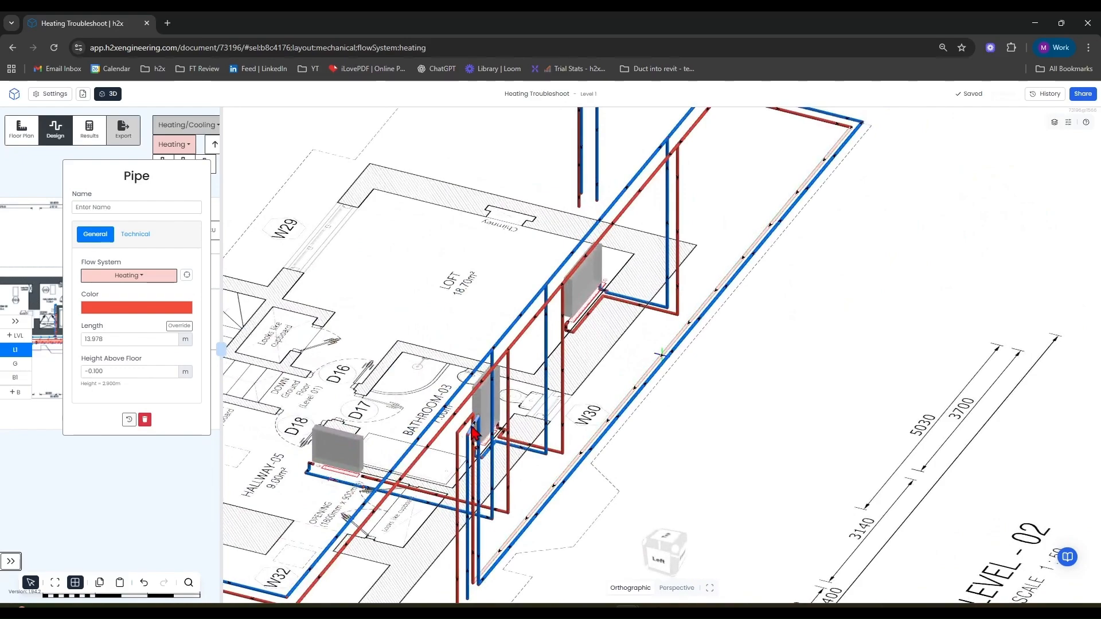
pyautogui.click(483, 451)
pyautogui.click(143, 373)
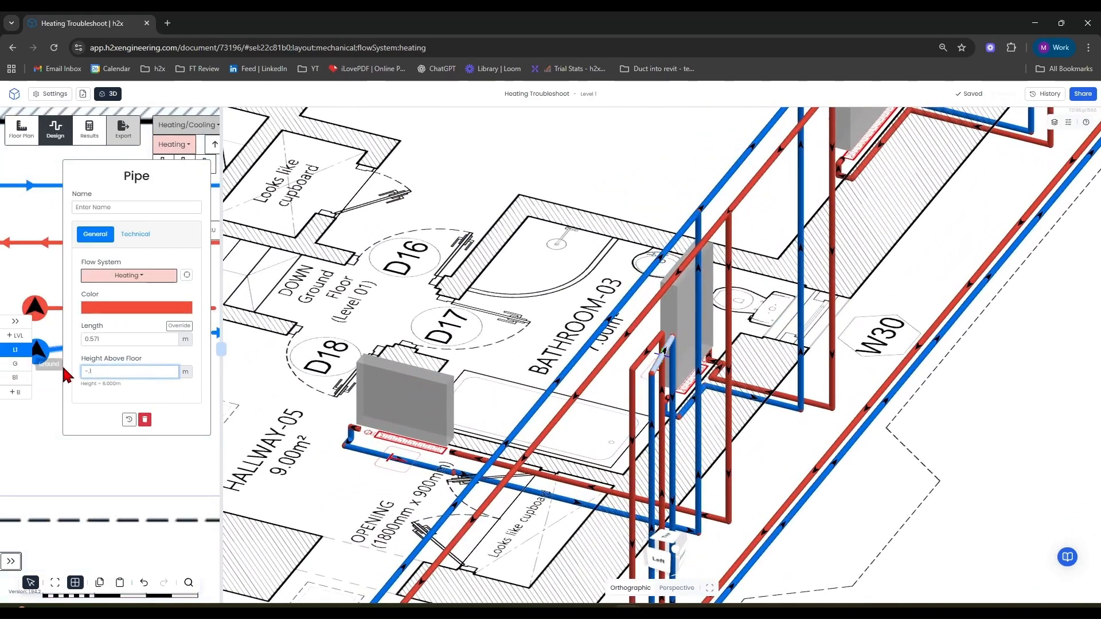
pyautogui.write('-.1')
pyautogui.press('Return')
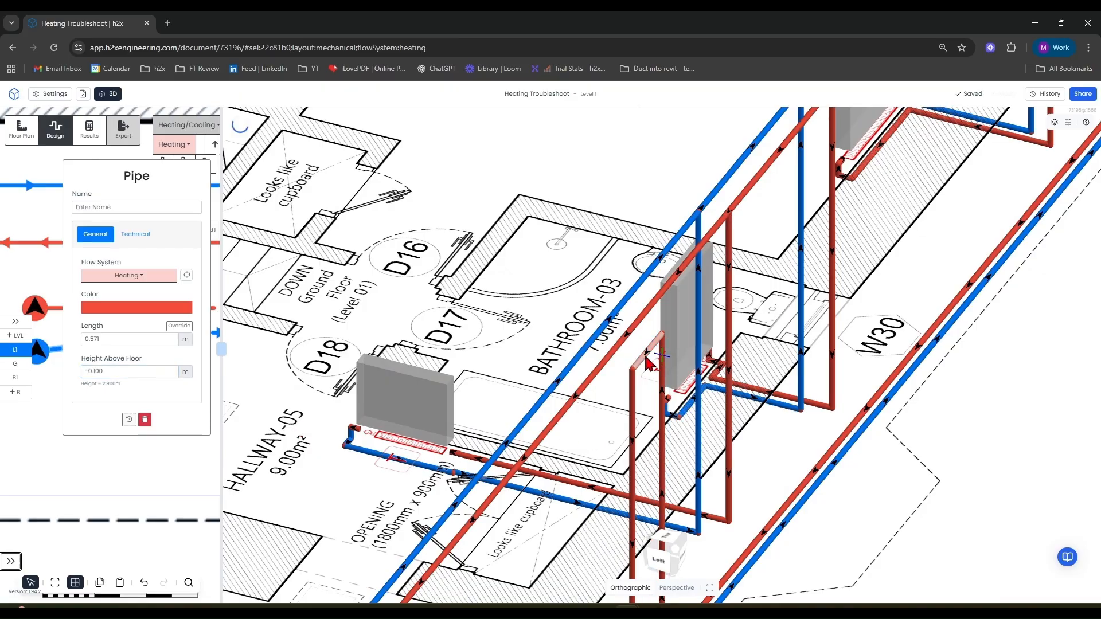
pyautogui.click(649, 363)
pyautogui.click(142, 374)
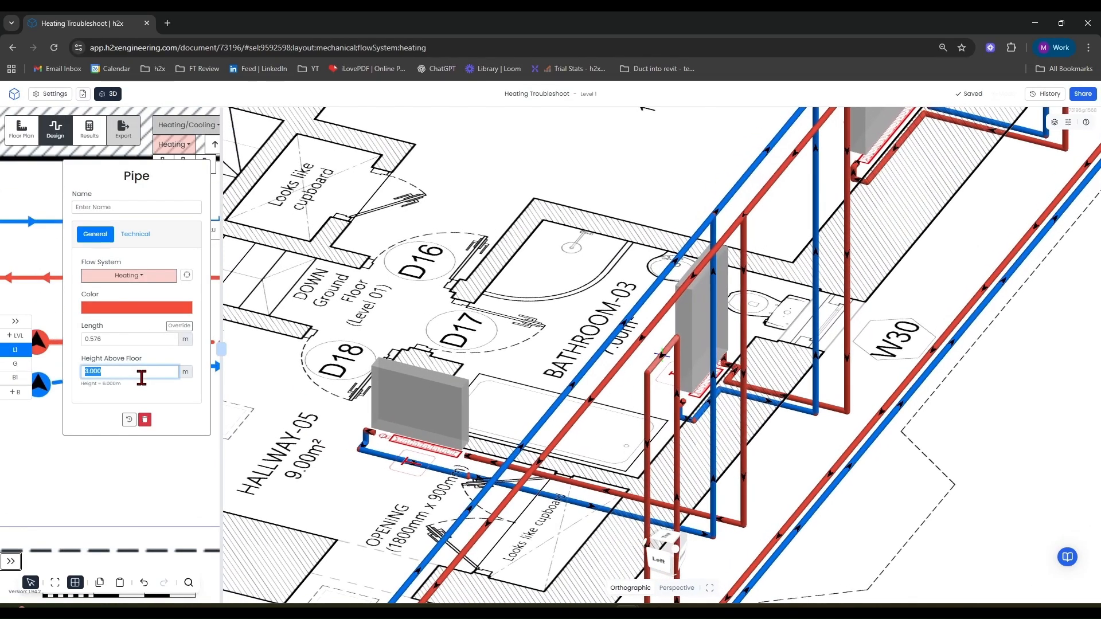
pyautogui.write('-.1')
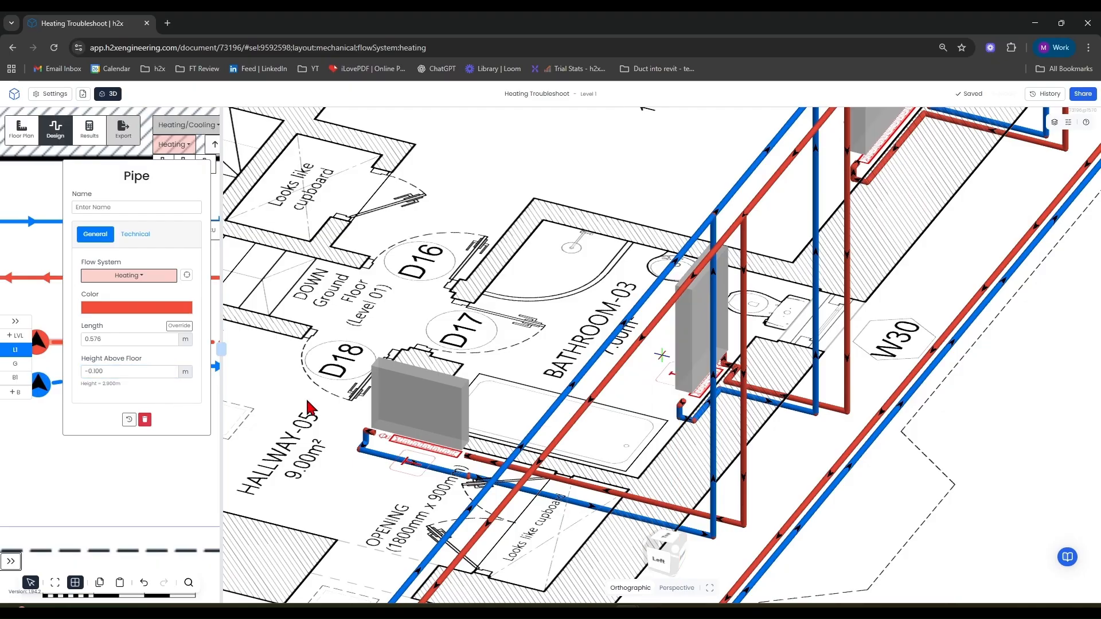
pyautogui.press('Return')
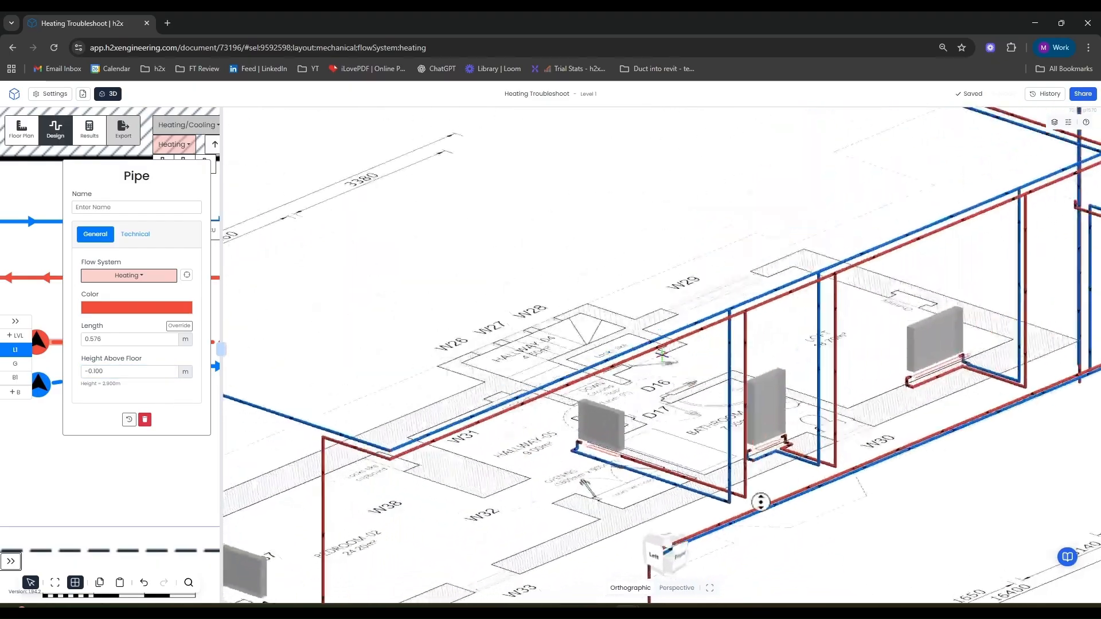
# Delete the two short pipe segments joining the Level 1 risers to the dashed flow and return pipes.
pyautogui.click(37, 236)
pyautogui.scroll(-5, 144, 372)
pyautogui.scroll(4, 124, 361)
pyautogui.moveTo(151, 349); pyautogui.dragTo(132, 406, button='right')
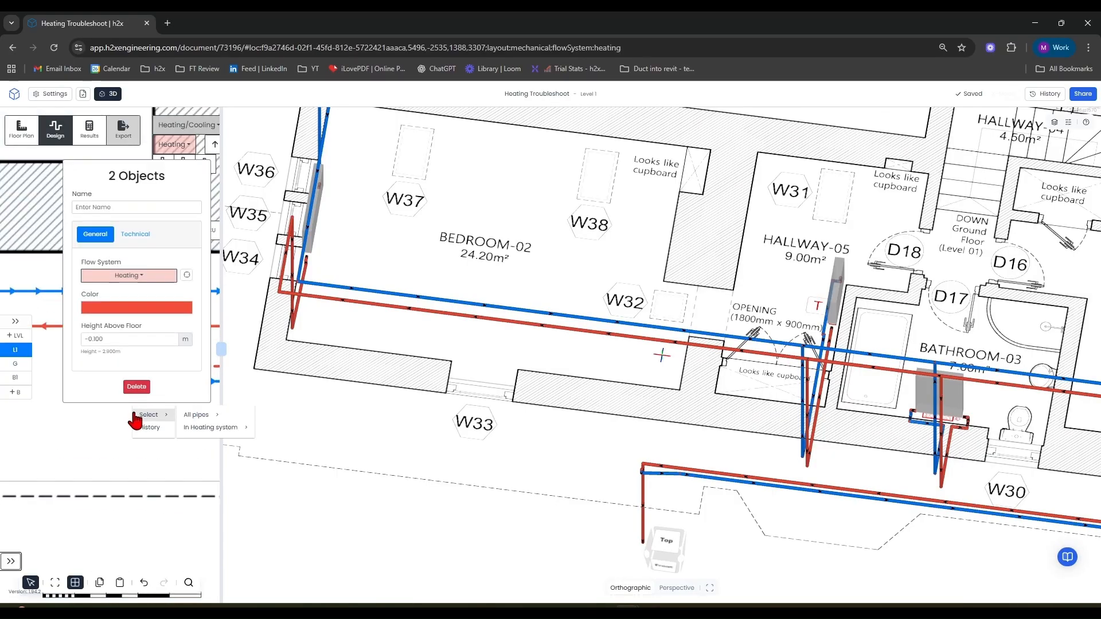
pyautogui.press('Delete')
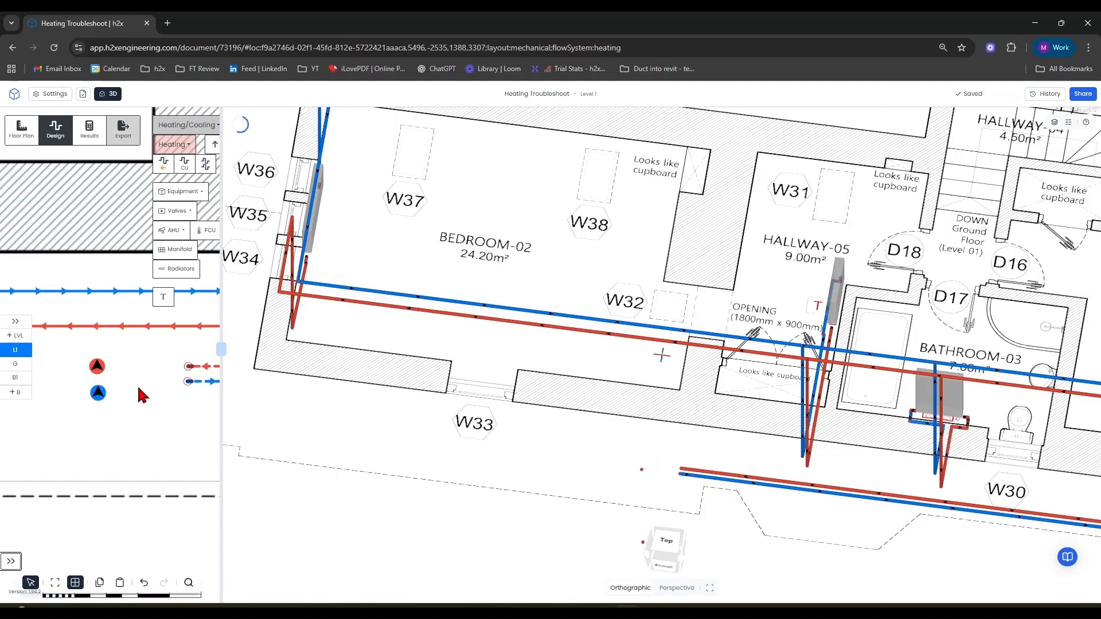
# Reconnect the dashed flow and return pipe ends to their matching risers on Level 1.
pyautogui.moveTo(98, 392); pyautogui.dragTo(97, 383)
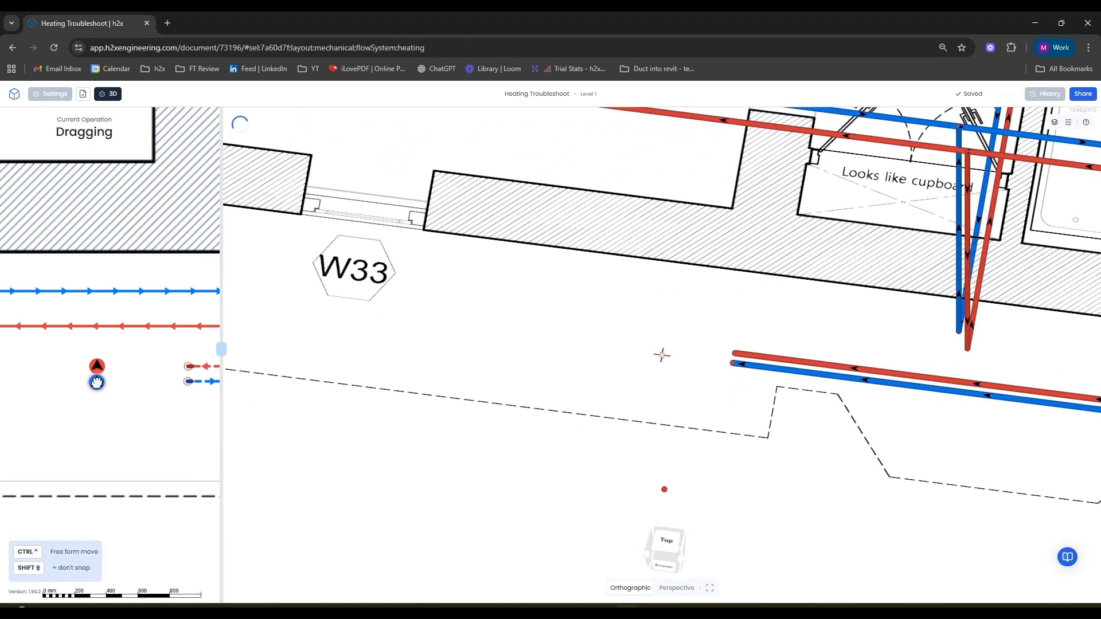
pyautogui.moveTo(190, 390); pyautogui.dragTo(185, 385)
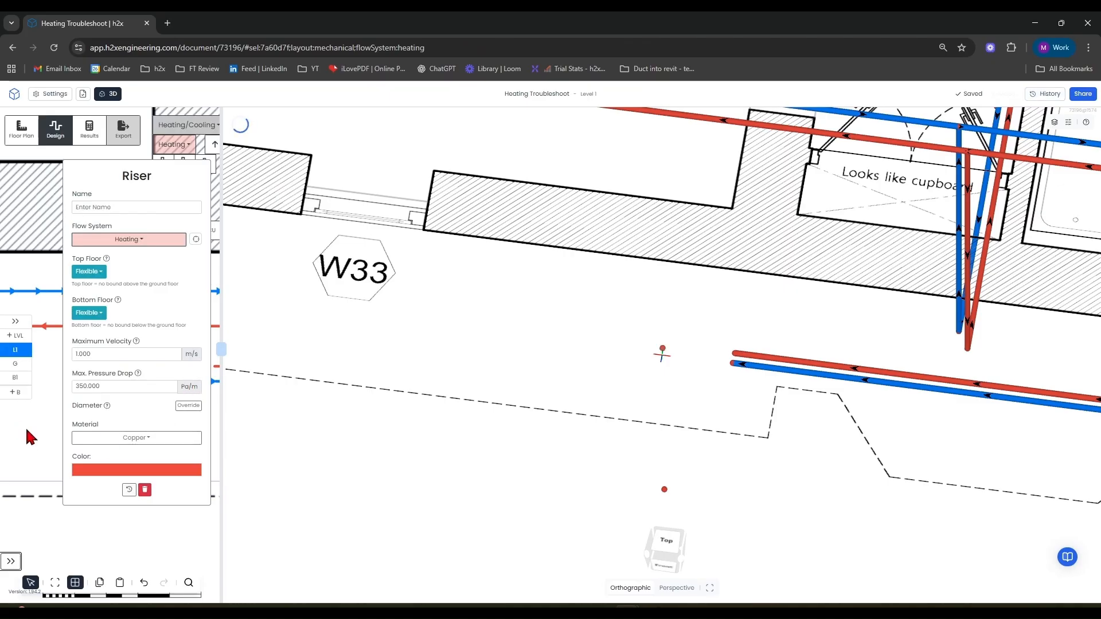
pyautogui.moveTo(221, 350); pyautogui.dragTo(879, 390)
pyautogui.moveTo(518, 381); pyautogui.dragTo(427, 383)
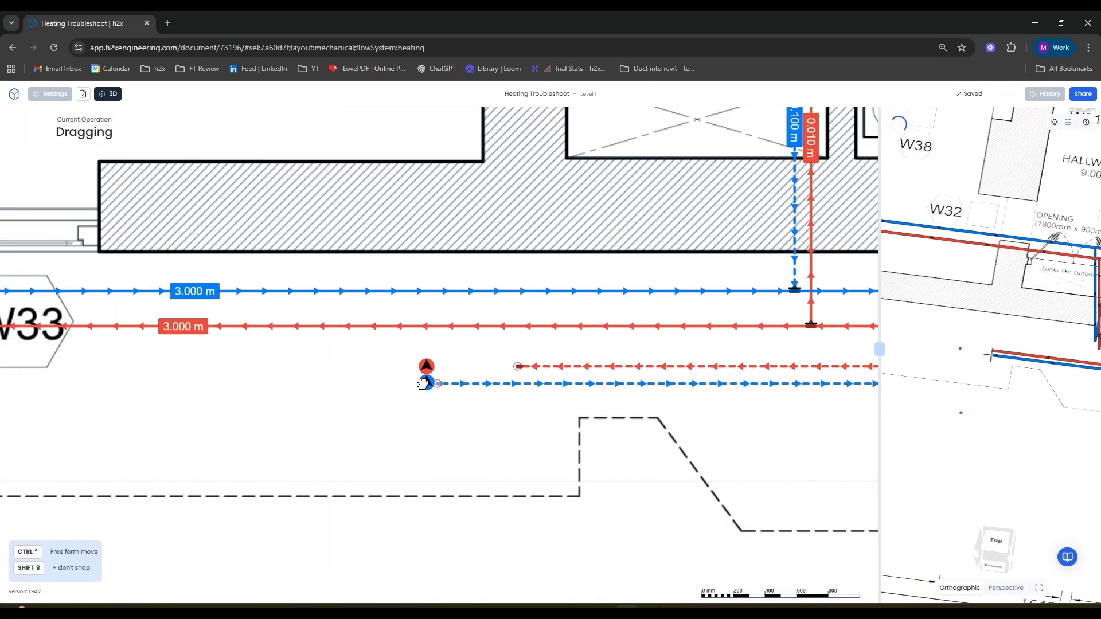
pyautogui.moveTo(519, 367); pyautogui.dragTo(520, 444)
pyautogui.moveTo(880, 346); pyautogui.dragTo(265, 347)
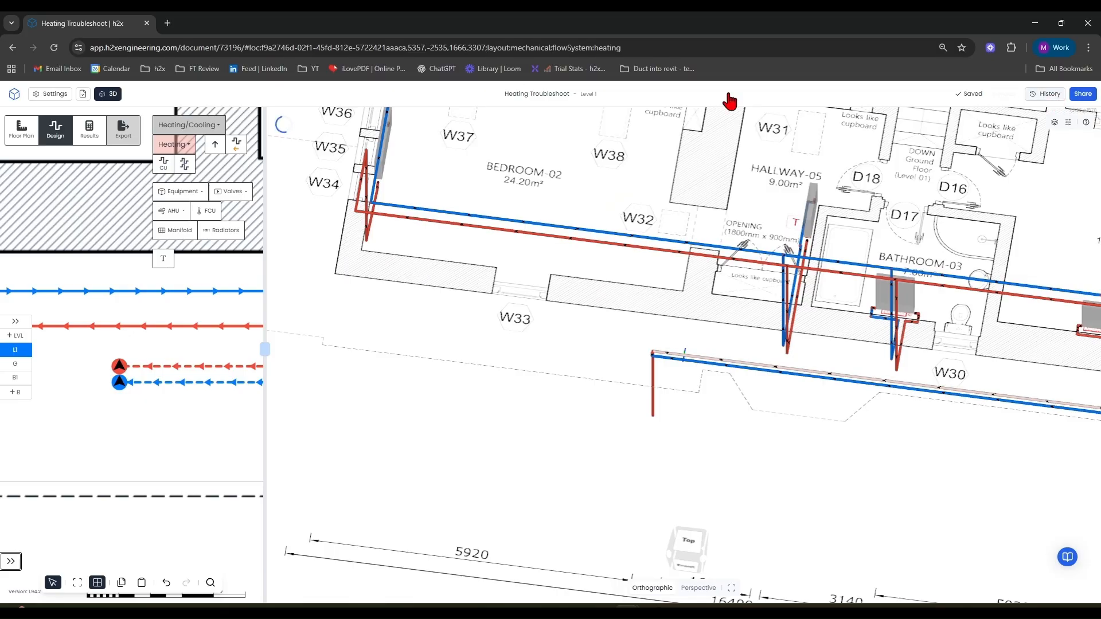
# Make the Ground level visible alongside Level 1 in the 3D view.
pyautogui.click(1054, 122)
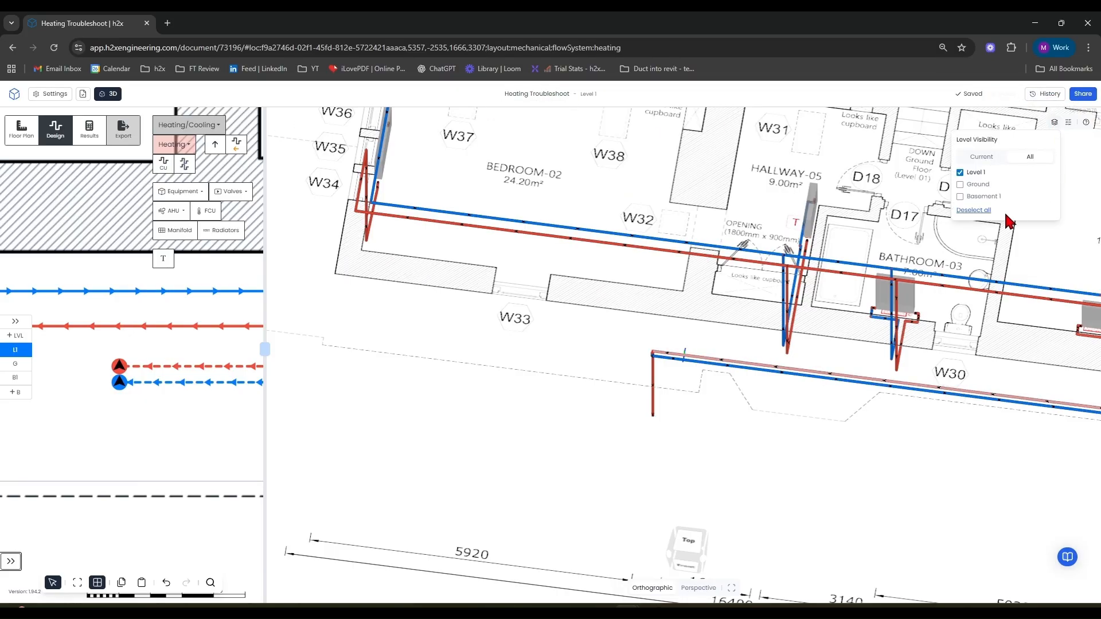
pyautogui.click(959, 185)
pyautogui.scroll(-4, 594, 373)
pyautogui.moveTo(592, 411); pyautogui.dragTo(646, 444)
pyautogui.scroll(5, 579, 395)
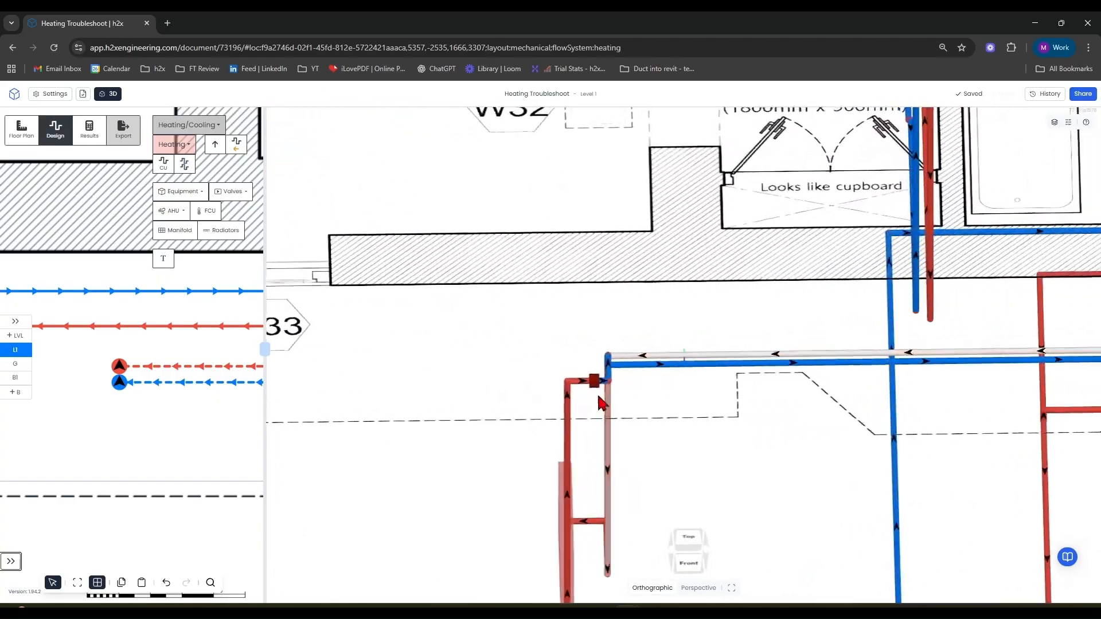
# Set the two short pipes at the kitchen wall corner on the ground floor to a height above floor of 0.1 m.
pyautogui.click(573, 384)
pyautogui.click(190, 372)
pyautogui.write('.1')
pyautogui.press('Return')
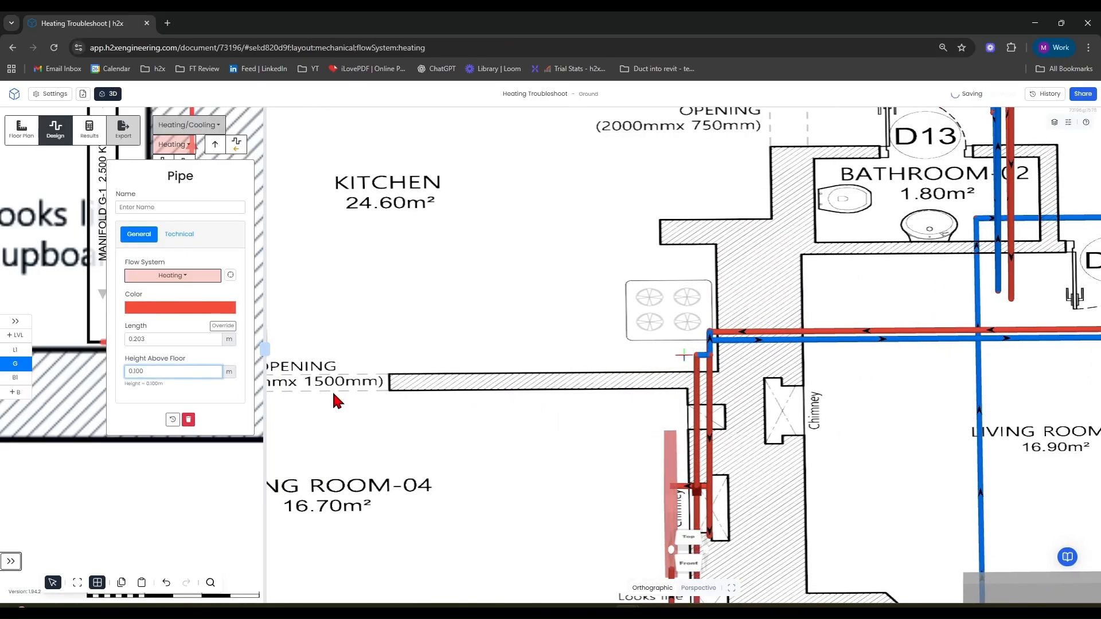
pyautogui.scroll(3, 705, 359)
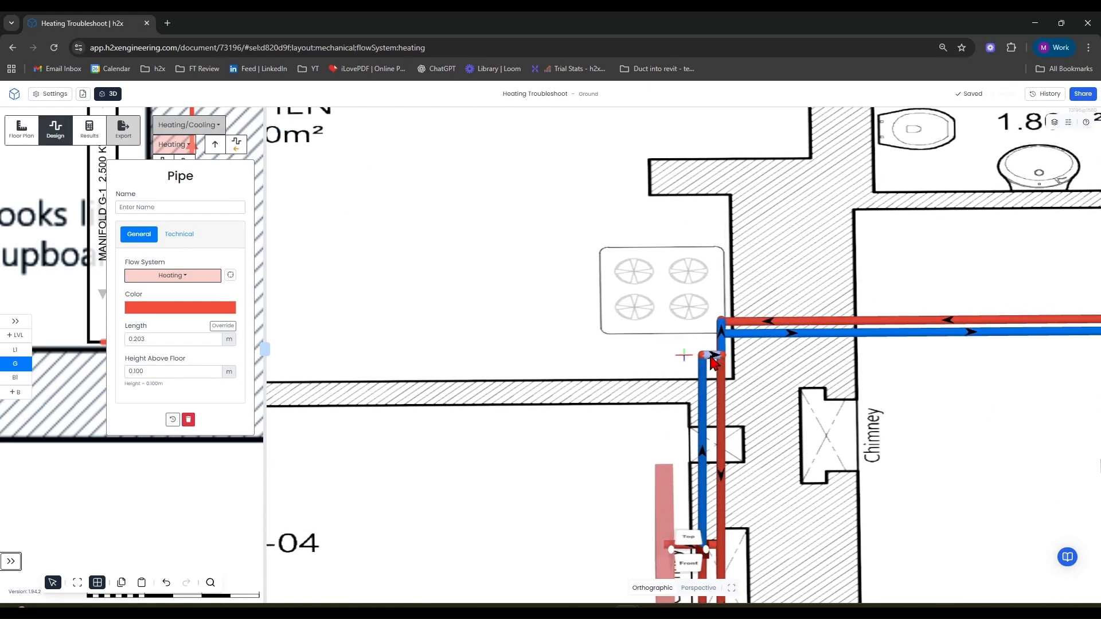
pyautogui.scroll(2, 710, 356)
pyautogui.click(717, 356)
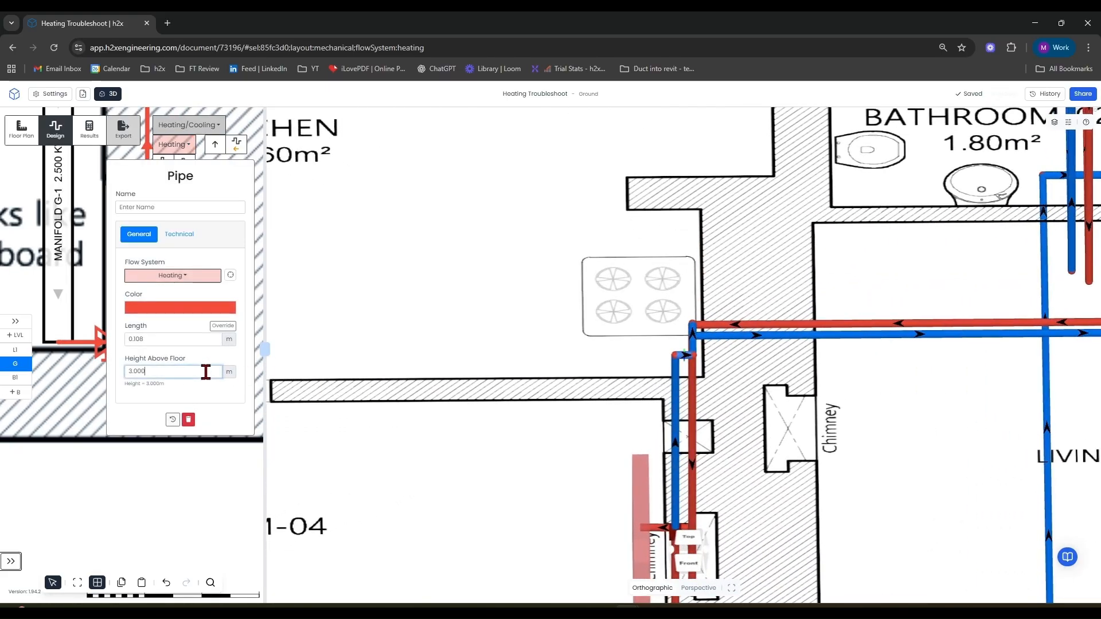
pyautogui.press('Return')
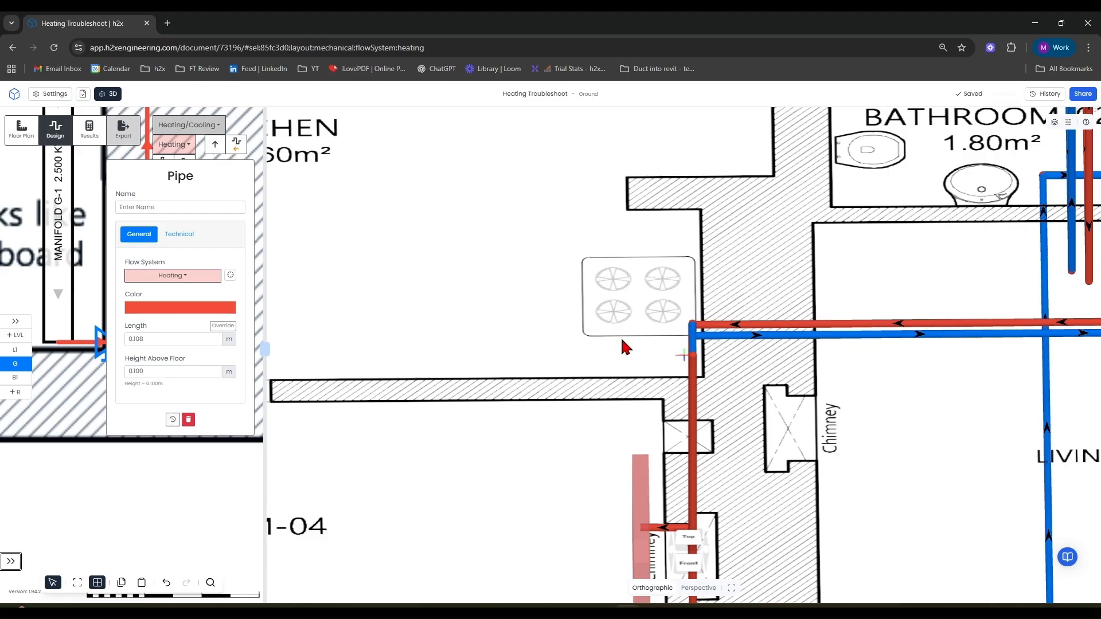
# Inspect the neighbouring pipe's height and review the ground floor and Level 1 pipework in 3D while switching levels.
pyautogui.click(695, 345)
pyautogui.click(154, 372)
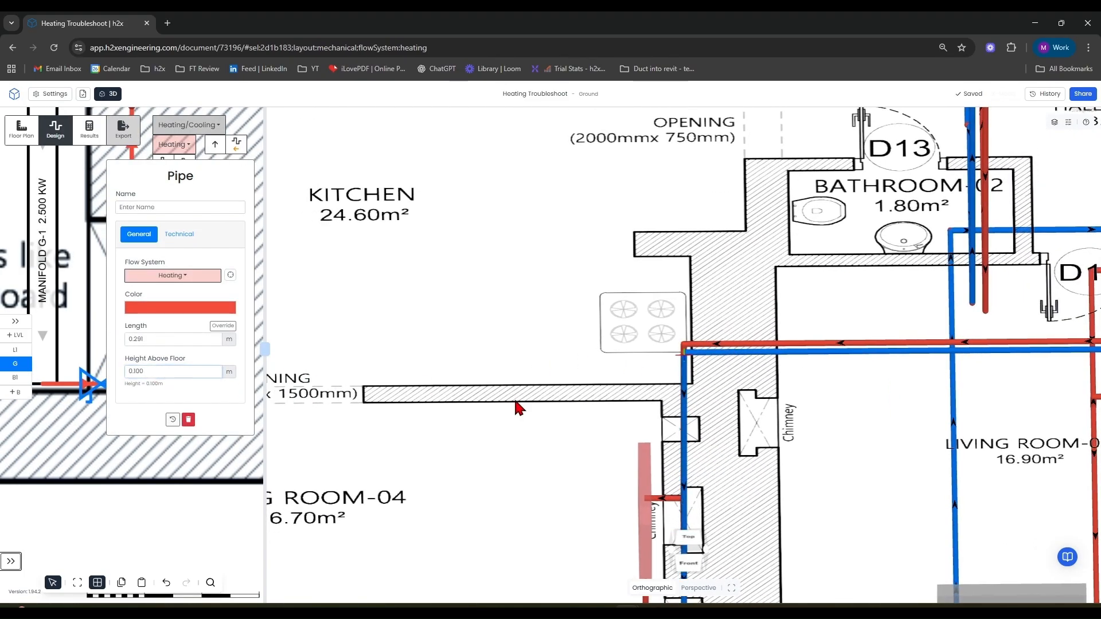
pyautogui.scroll(-3, 512, 409)
pyautogui.moveTo(487, 497); pyautogui.dragTo(585, 469)
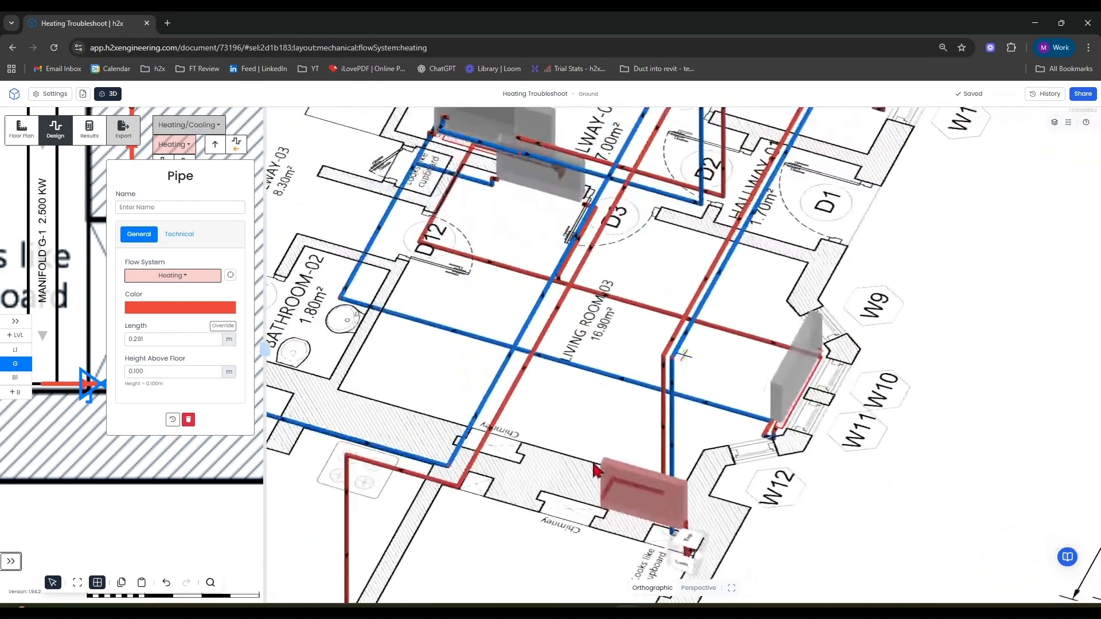
pyautogui.scroll(-6, 586, 476)
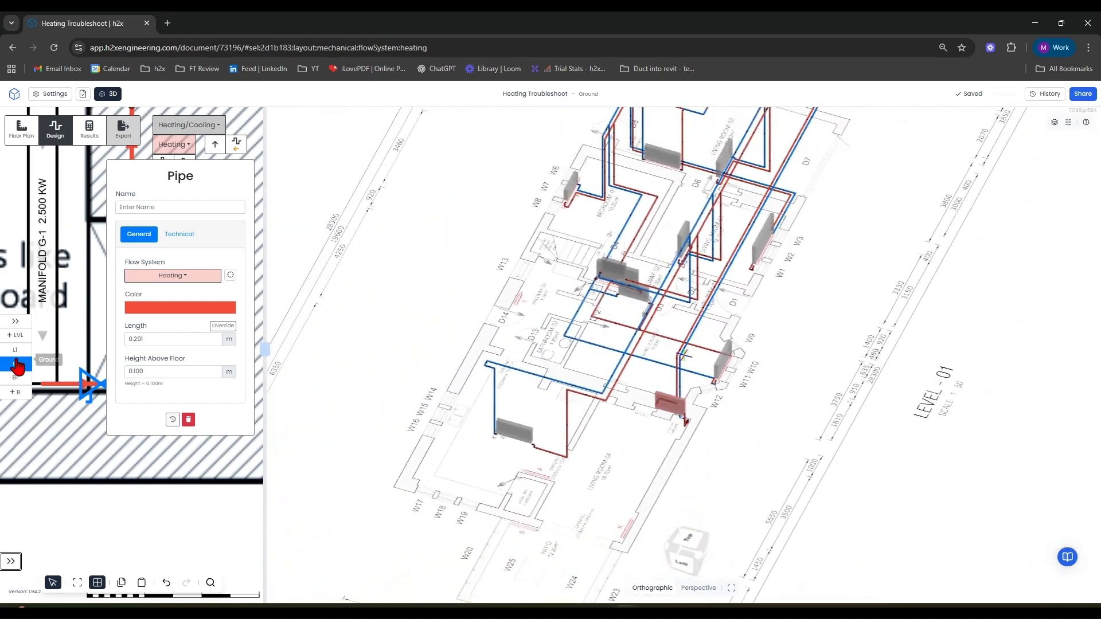
pyautogui.click(15, 380)
pyautogui.click(13, 366)
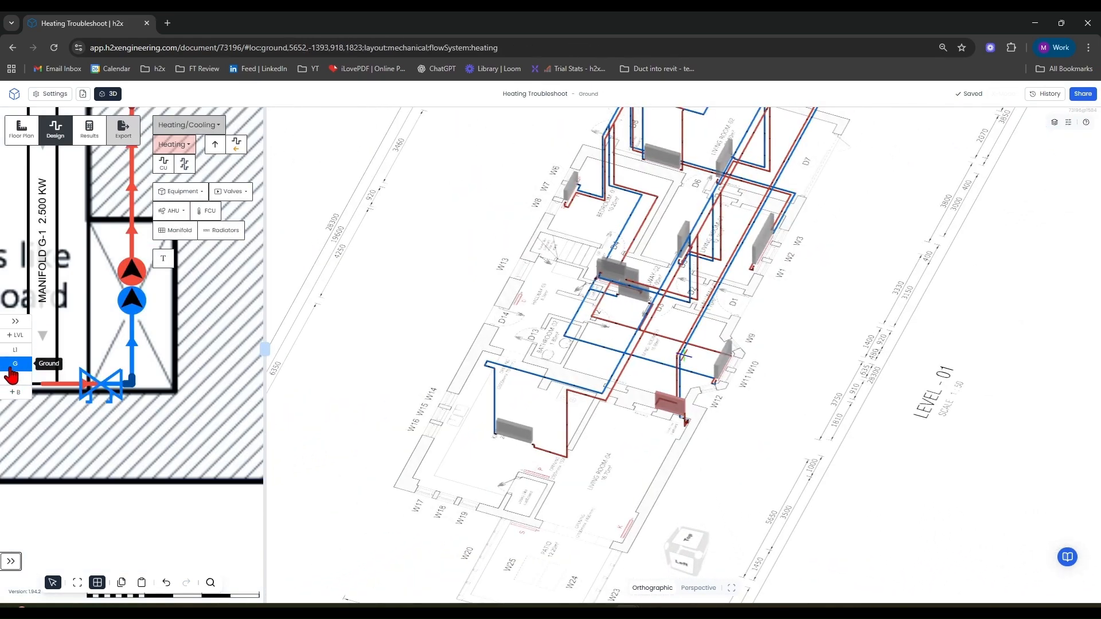
pyautogui.click(14, 350)
pyautogui.click(14, 363)
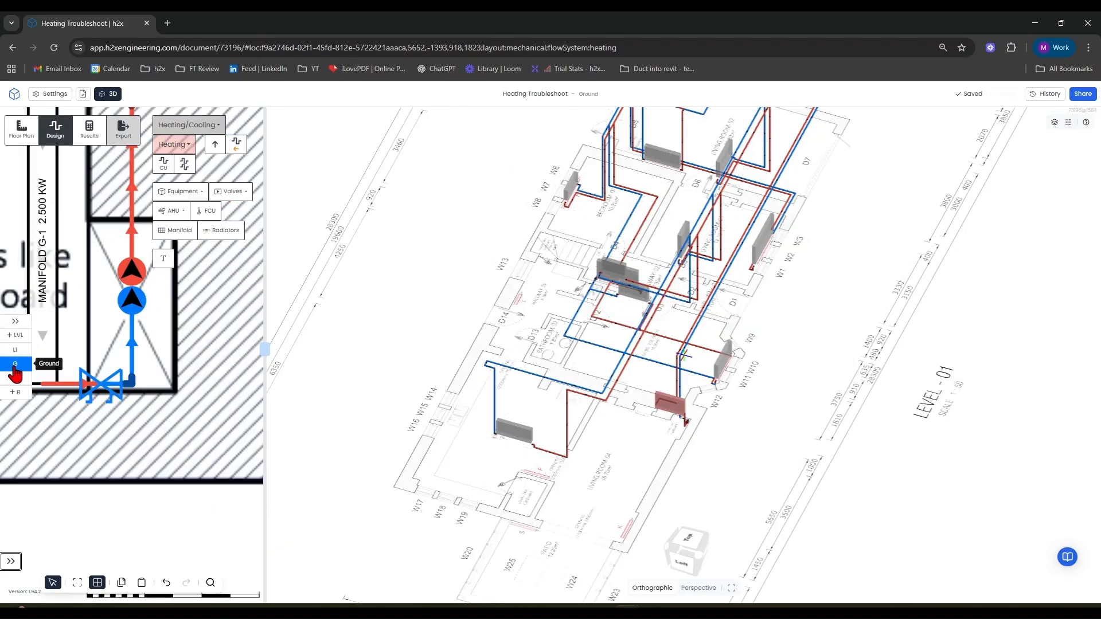
pyautogui.moveTo(526, 462); pyautogui.dragTo(685, 439)
pyautogui.scroll(-5, 917, 422)
pyautogui.moveTo(951, 423); pyautogui.dragTo(841, 446, button='right')
pyautogui.moveTo(844, 452); pyautogui.dragTo(634, 412)
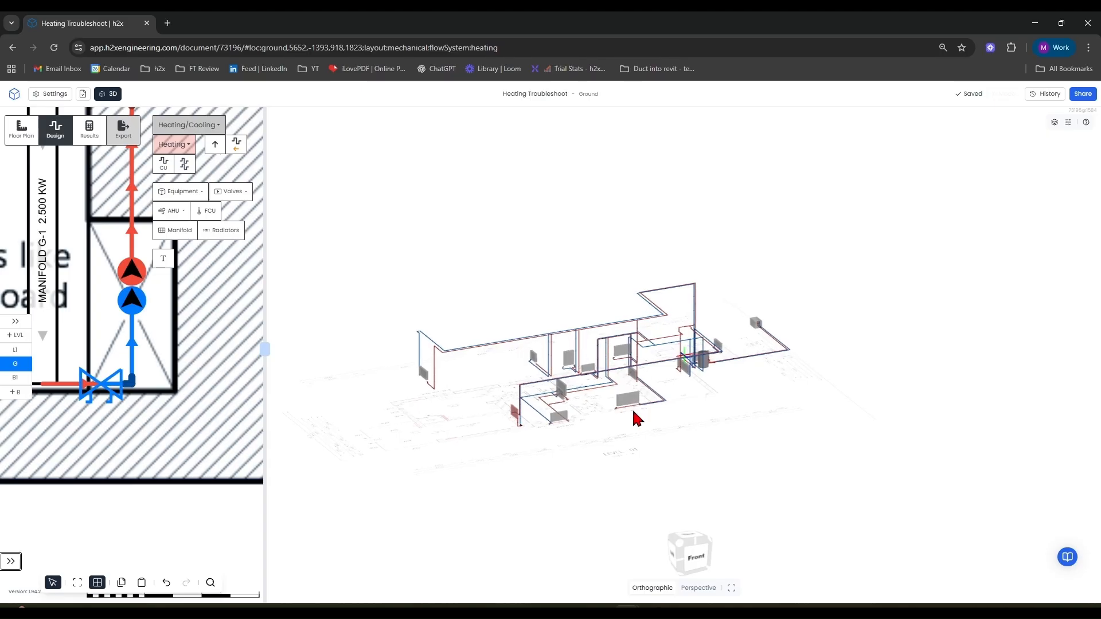
pyautogui.scroll(5, 606, 409)
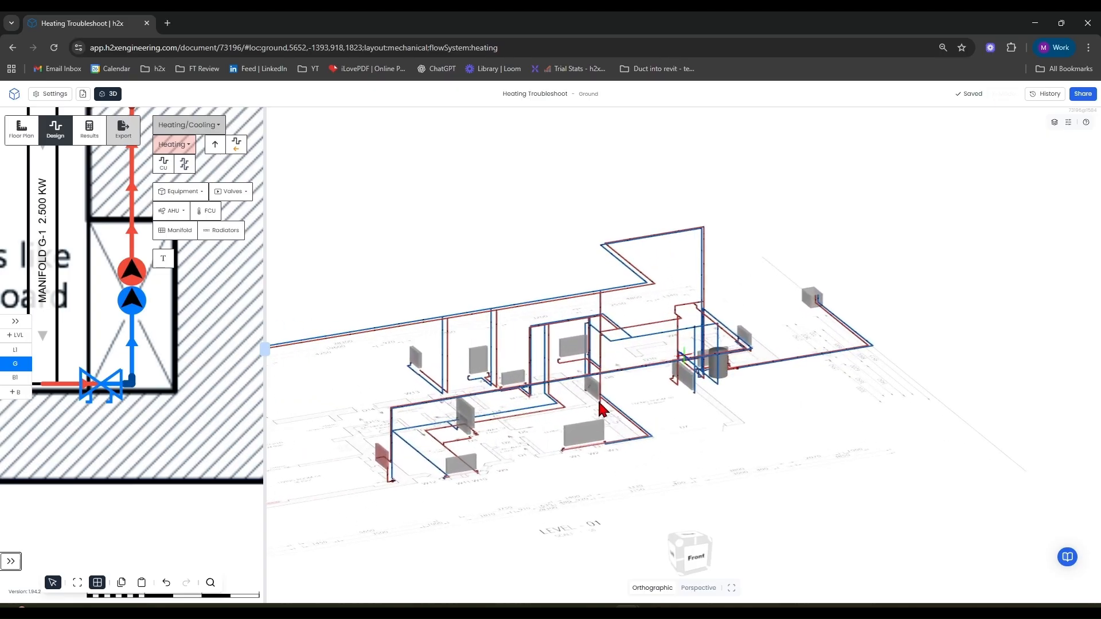